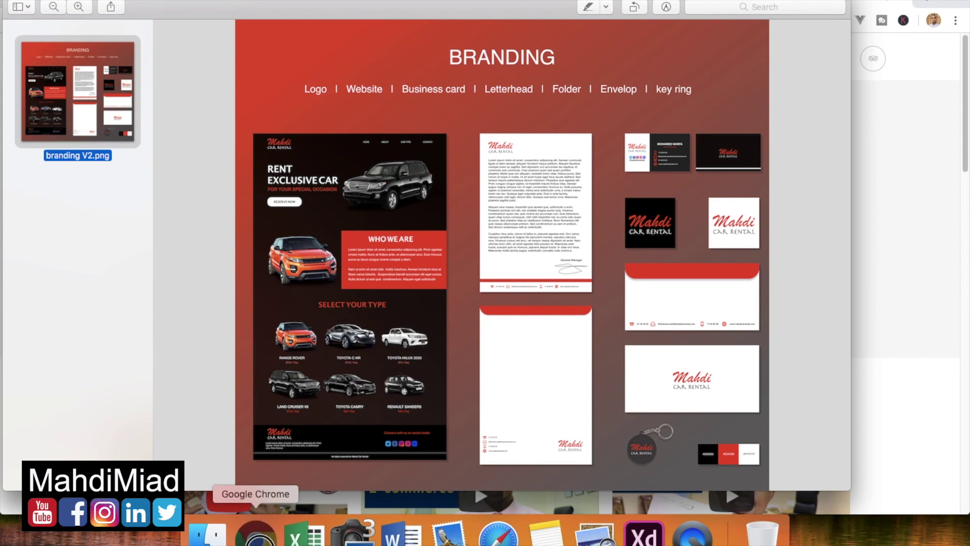
# In Google Chrome, review the remote designer job listings on Indeed and bring up Behance's Creative Jobs page.
pyautogui.click(255, 532)
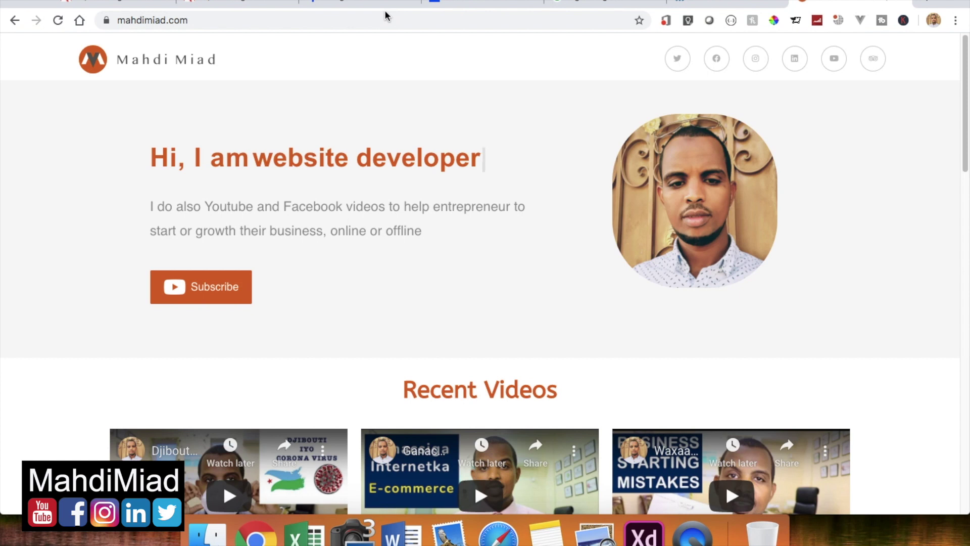
pyautogui.click(369, 2)
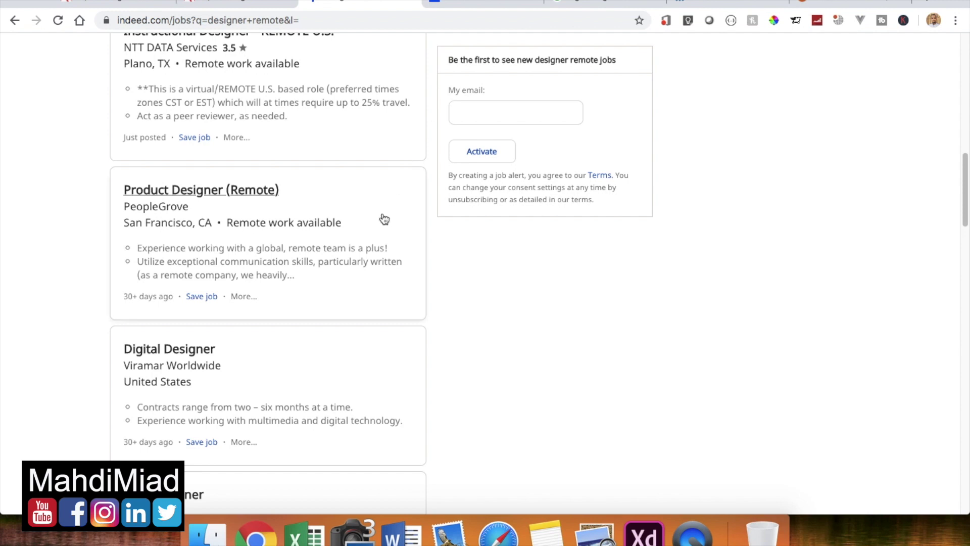
pyautogui.scroll(3, 383, 215)
pyautogui.scroll(10, 383, 218)
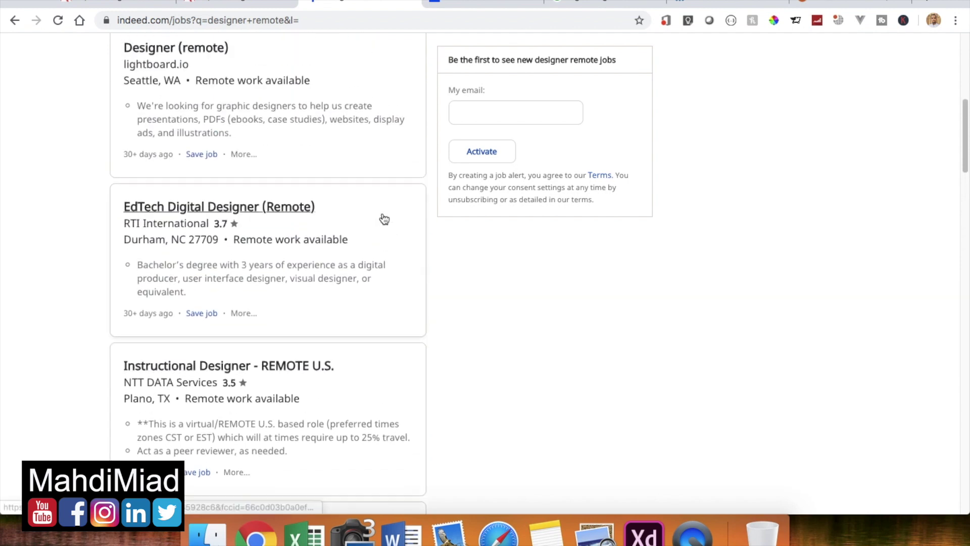
pyautogui.scroll(3, 383, 218)
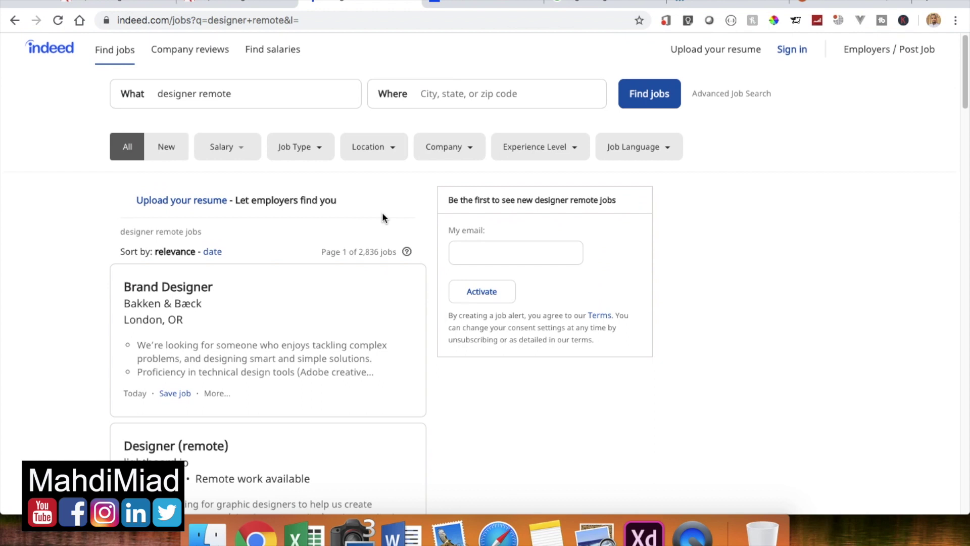
pyautogui.scroll(-13, 382, 218)
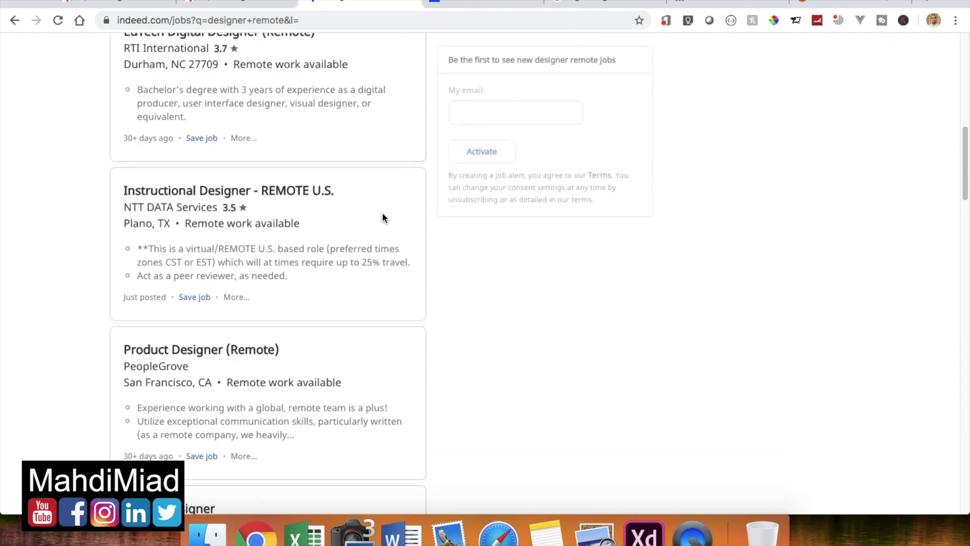
pyautogui.scroll(-8, 384, 218)
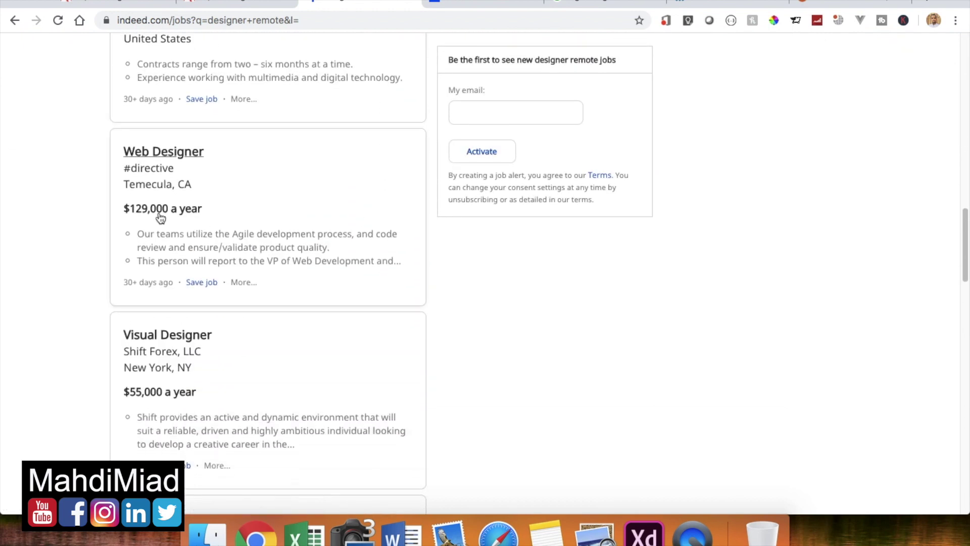
pyautogui.scroll(-3, 151, 217)
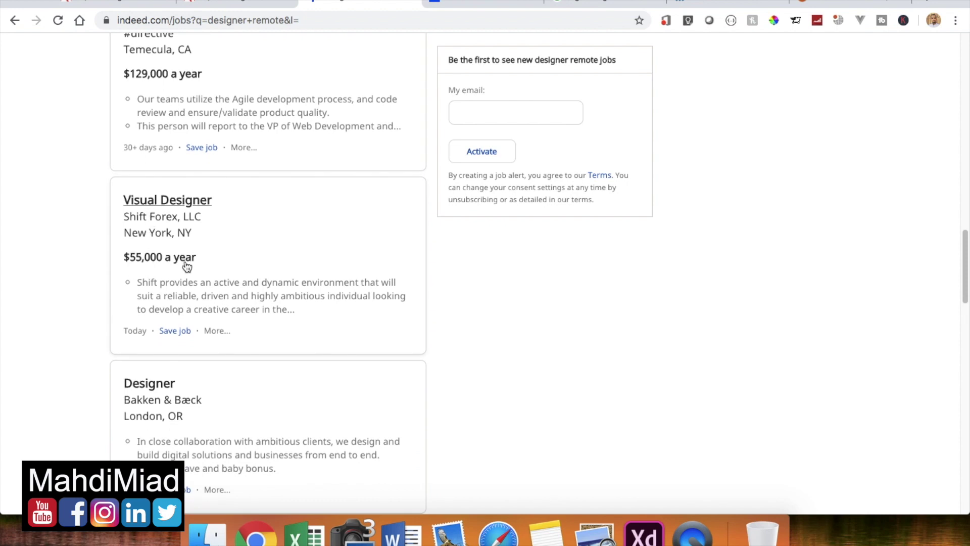
pyautogui.click(466, 2)
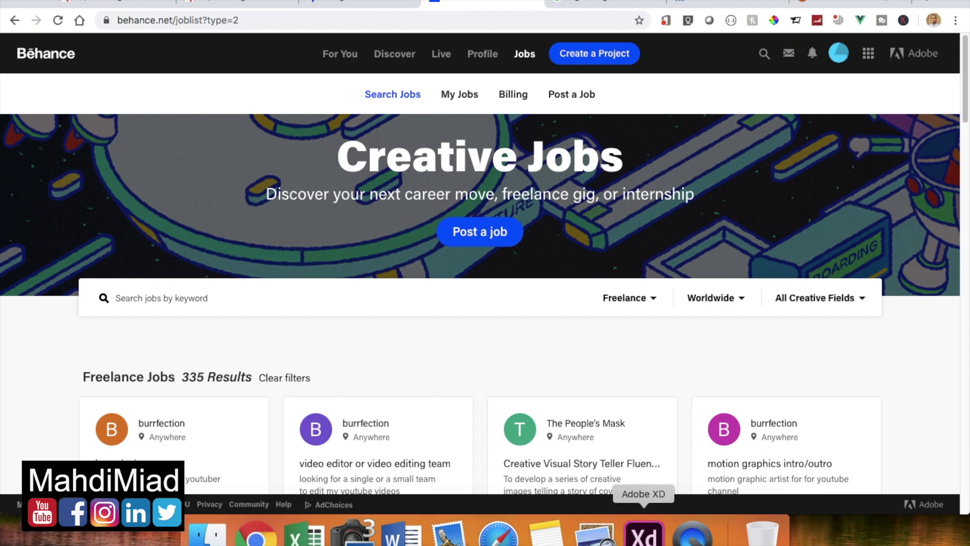
# Switch to Adobe XD and create a new document from the Web 1920 preset, 1920 × 1080 px.
pyautogui.click(644, 533)
pyautogui.click(196, 200)
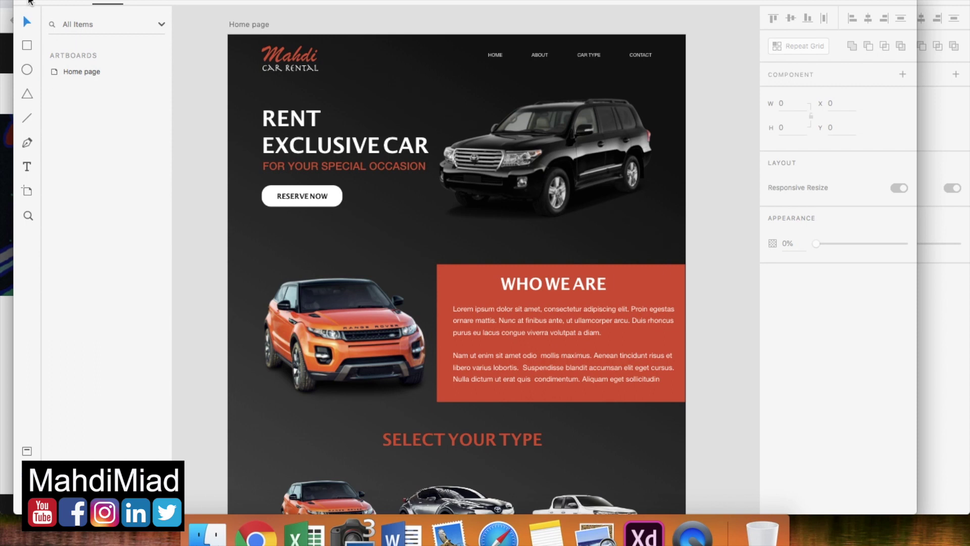
pyautogui.click(68, 1)
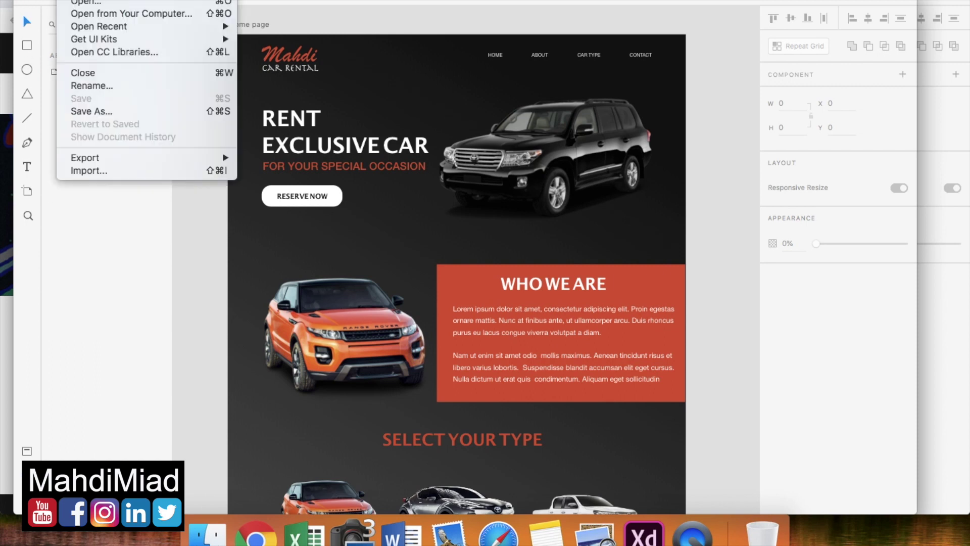
pyautogui.press('super+o')
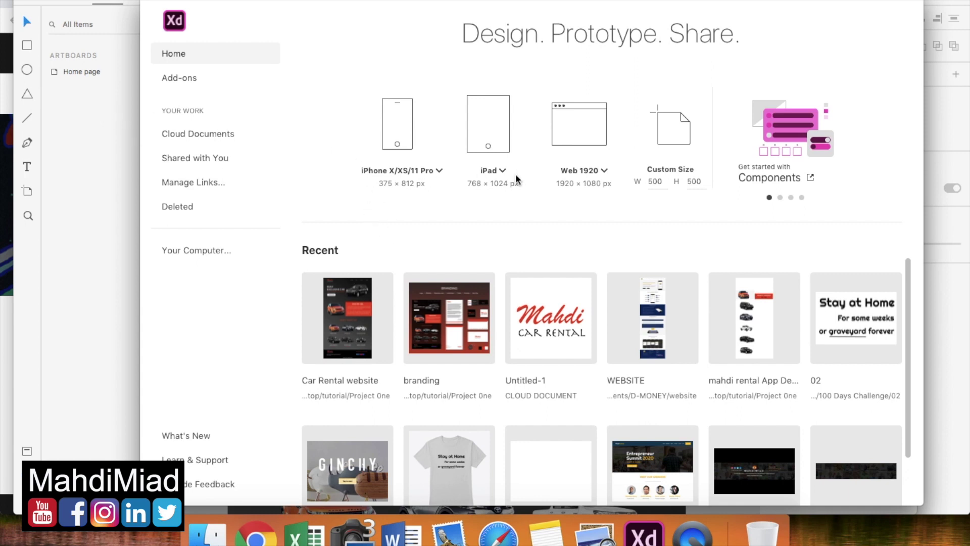
pyautogui.click(585, 133)
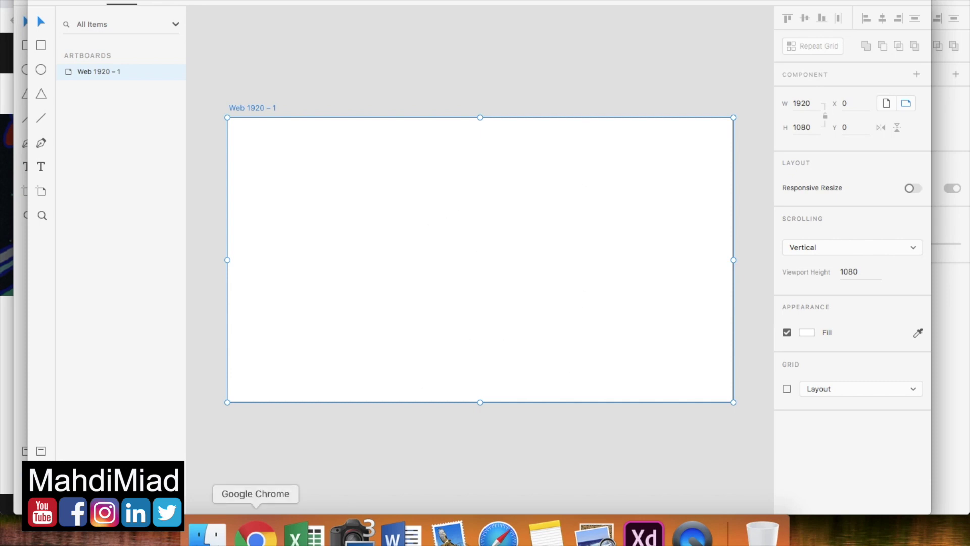
# Switch to Google Chrome and examine the personal website's home page from its intro section to Recent Videos.
pyautogui.click(256, 531)
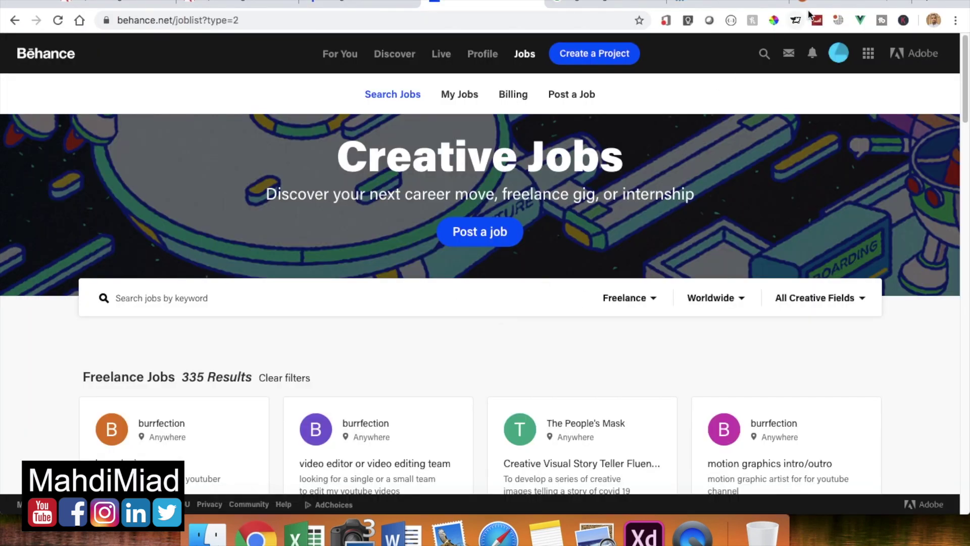
pyautogui.click(828, 4)
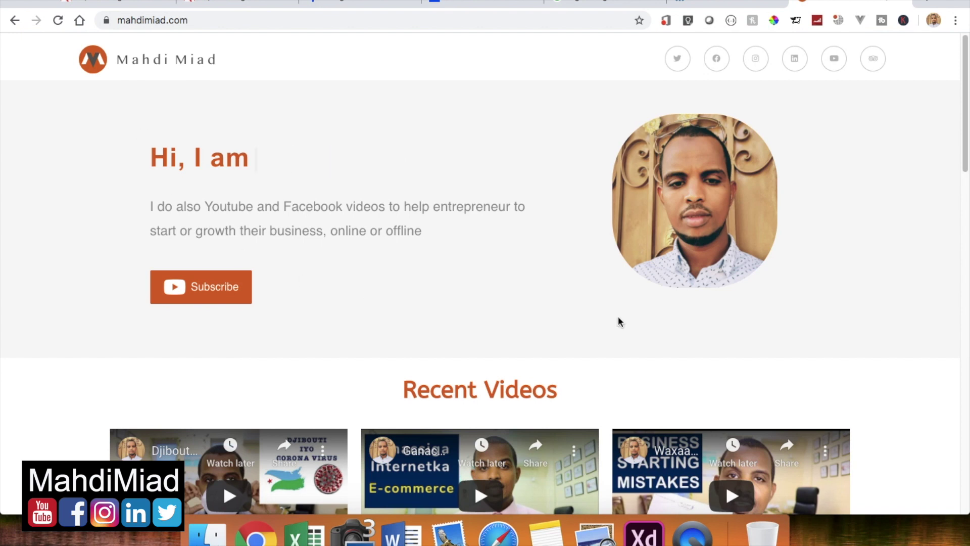
pyautogui.scroll(-5, 618, 318)
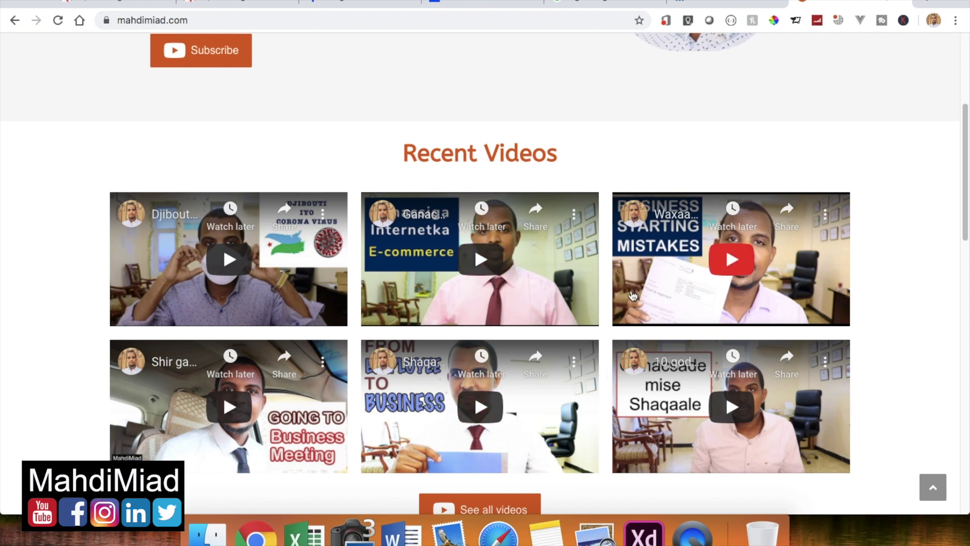
# Switch to Adobe XD and examine the car rental website design from its header to its footer.
pyautogui.click(644, 533)
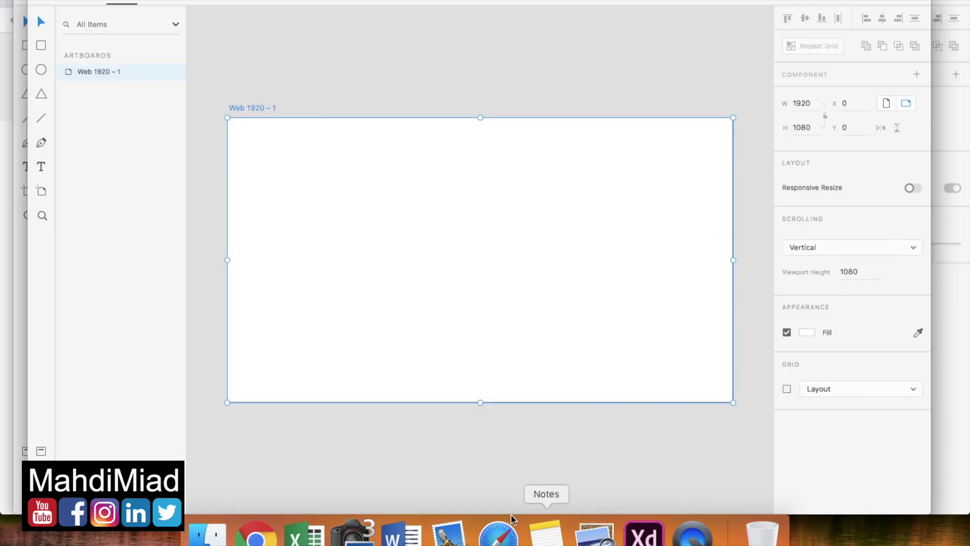
pyautogui.click(15, 313)
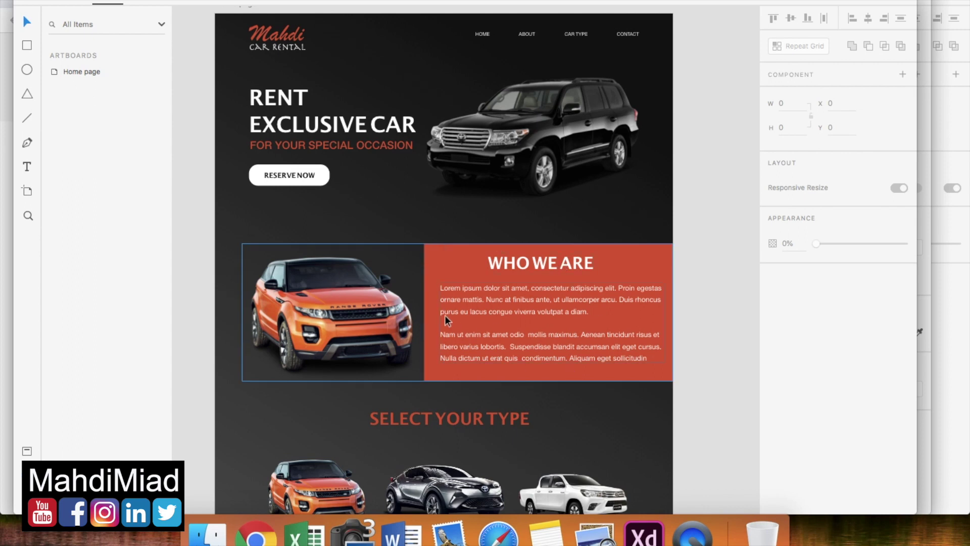
pyautogui.scroll(-5, 445, 319)
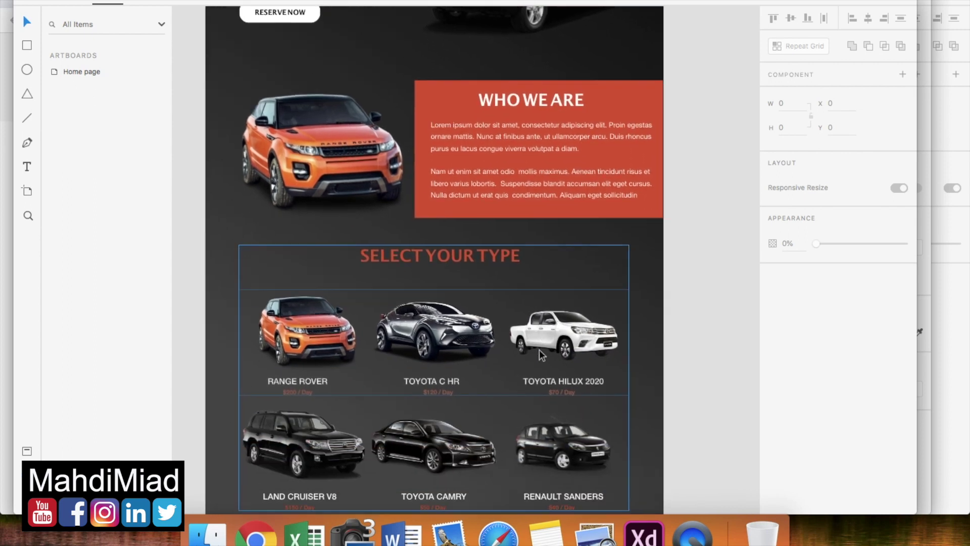
pyautogui.scroll(-5, 480, 424)
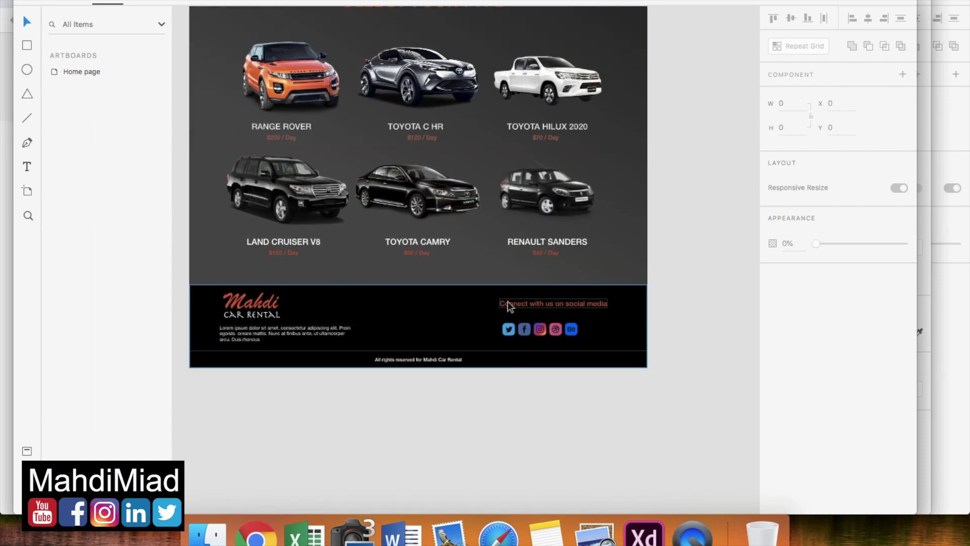
# Switch to Google Chrome, examine the personal website down to its footer, and bring up the Web Designer job posting.
pyautogui.click(256, 535)
pyautogui.scroll(-1, 468, 430)
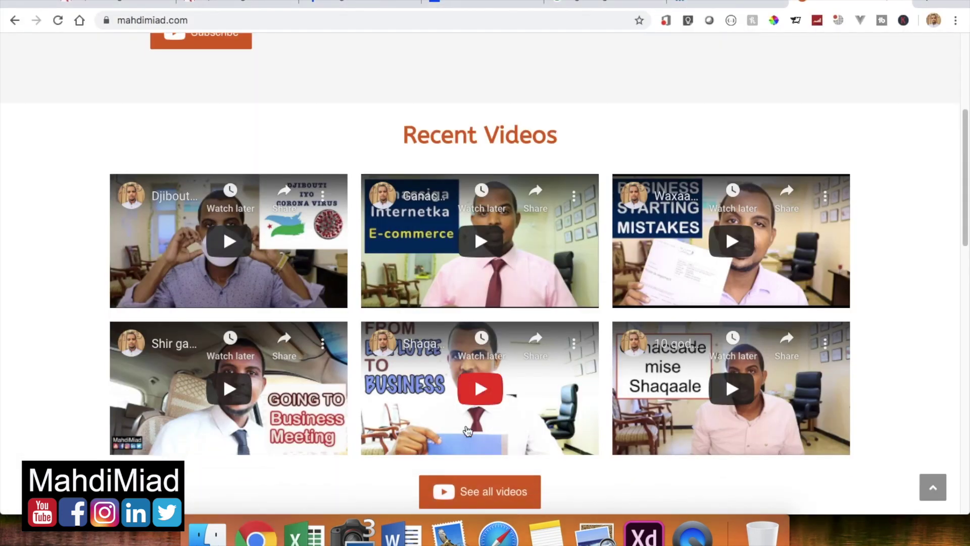
pyautogui.scroll(-15, 467, 431)
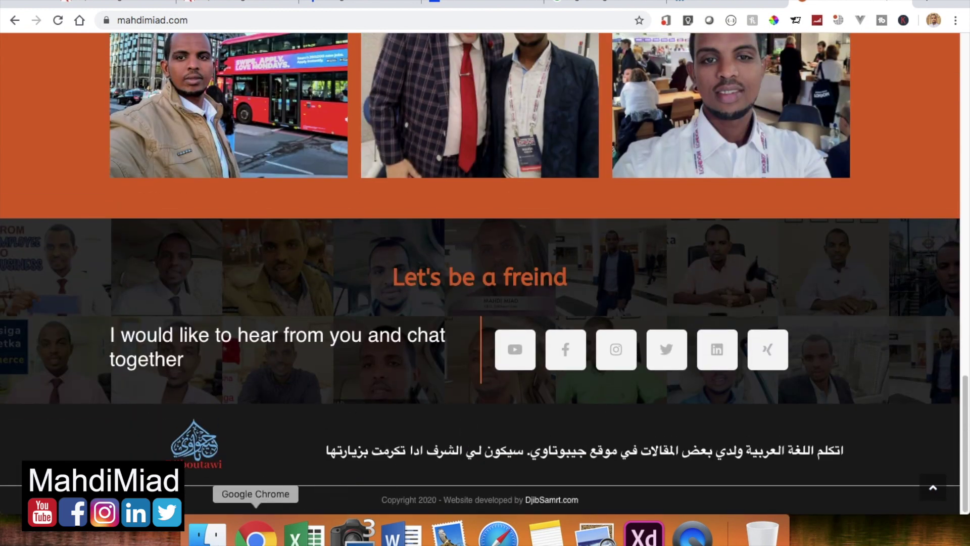
pyautogui.click(255, 535)
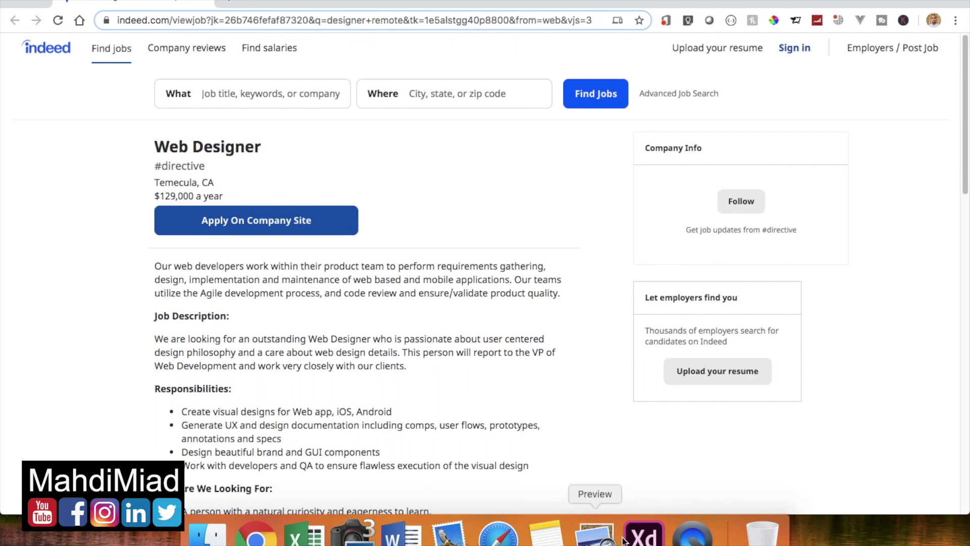
# Switch to the blank Web 1920 document in Adobe XD and draw a rectangle about 580 by 306 near the artboard's upper-left corner.
pyautogui.click(643, 535)
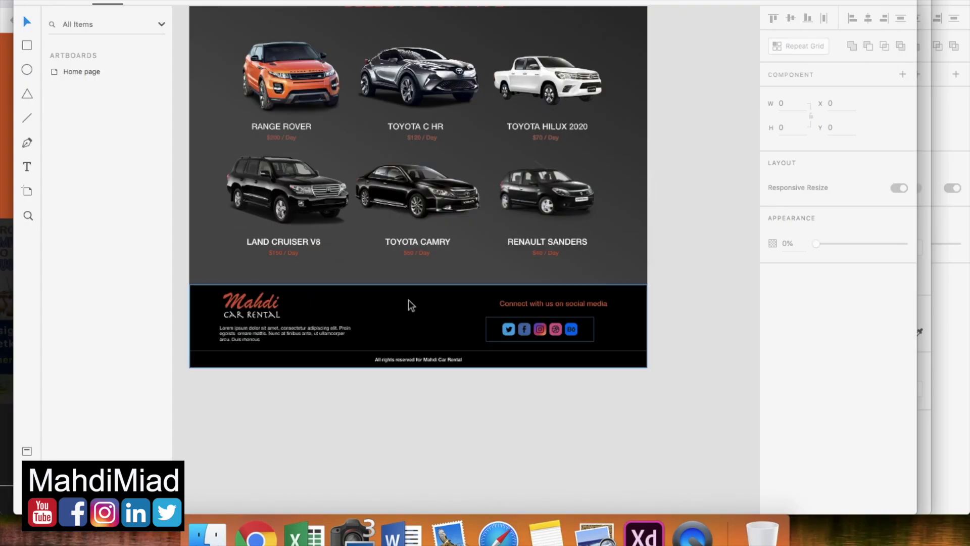
pyautogui.click(924, 281)
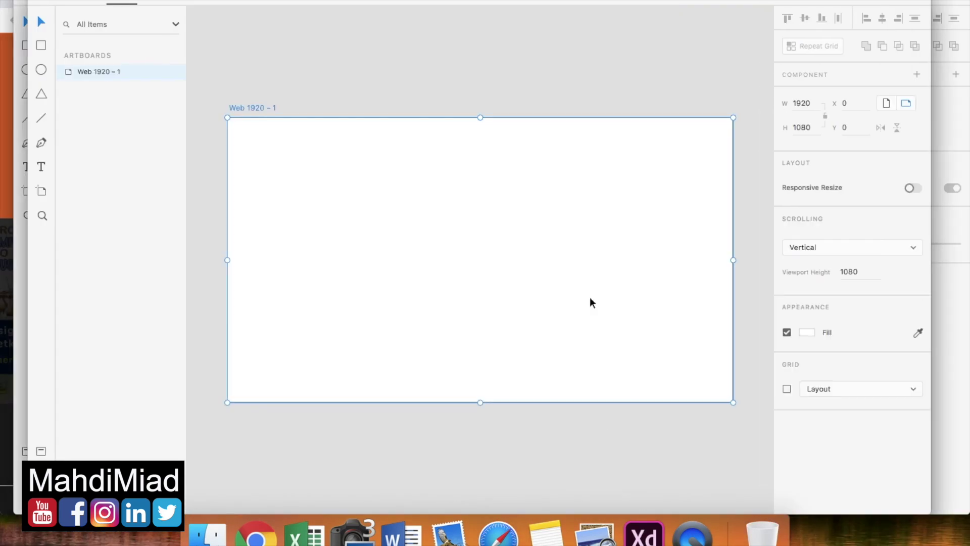
pyautogui.click(41, 49)
pyautogui.moveTo(228, 121)
pyautogui.mouseDown()
pyautogui.moveTo(286, 165)
pyautogui.moveTo(380, 201)
pyautogui.mouseUp()
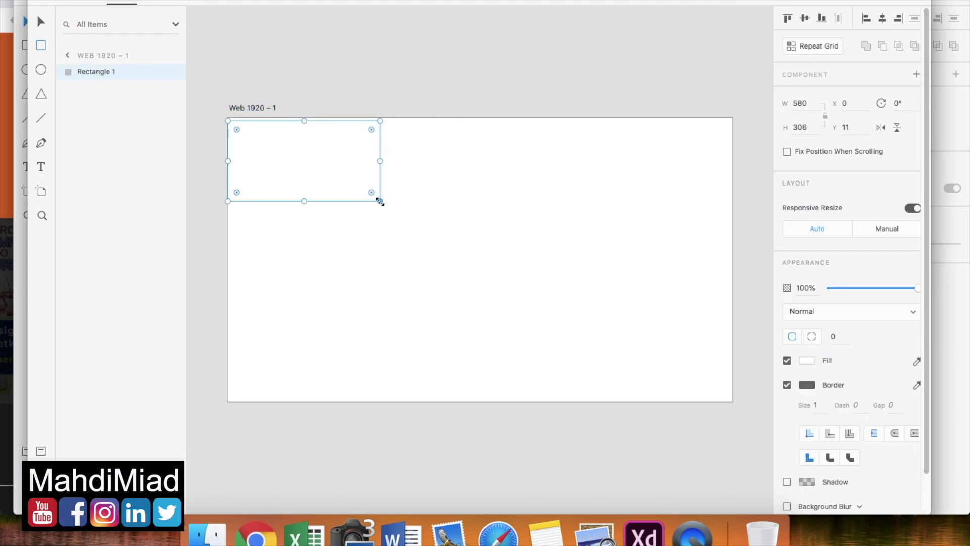
# Set the rectangle's border colour to dark brown #532B2B and turn the border off.
pyautogui.click(807, 385)
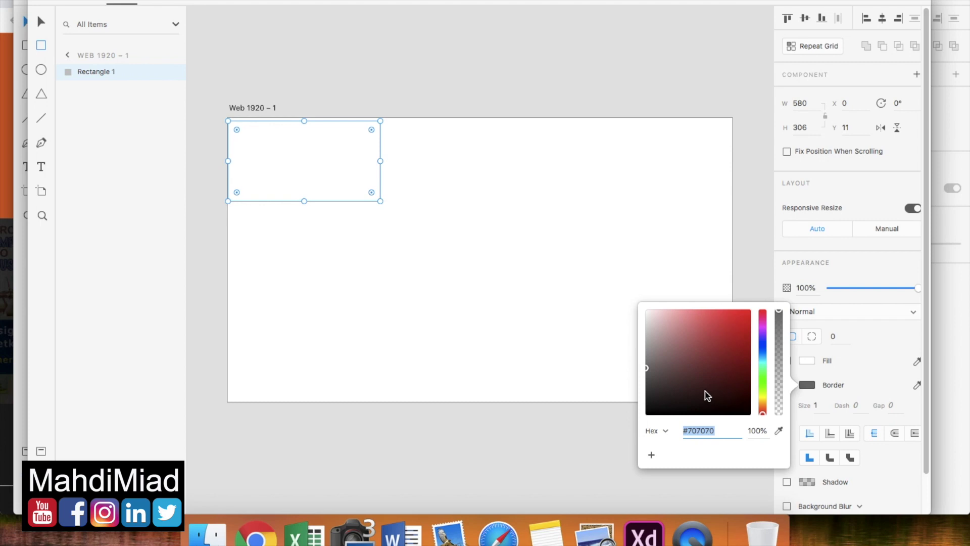
pyautogui.click(696, 379)
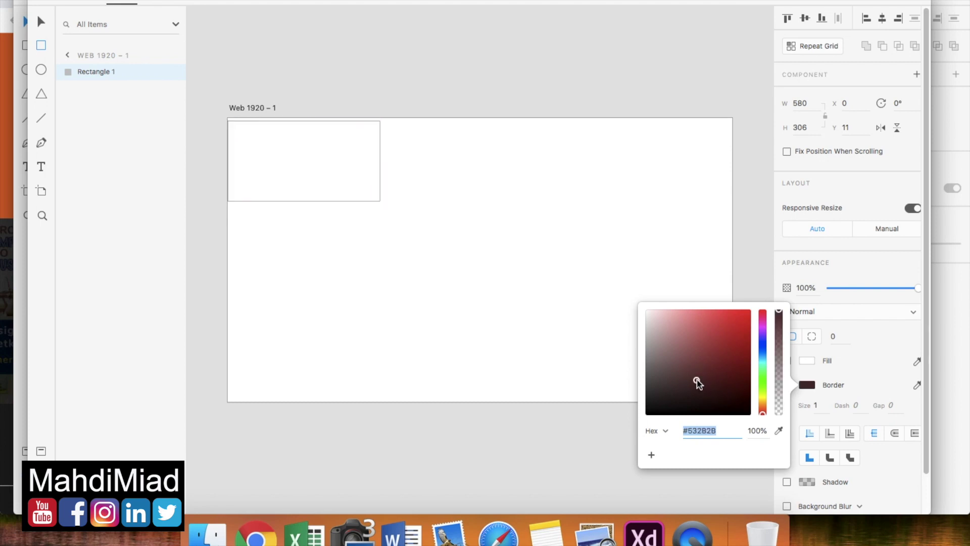
pyautogui.click(807, 385)
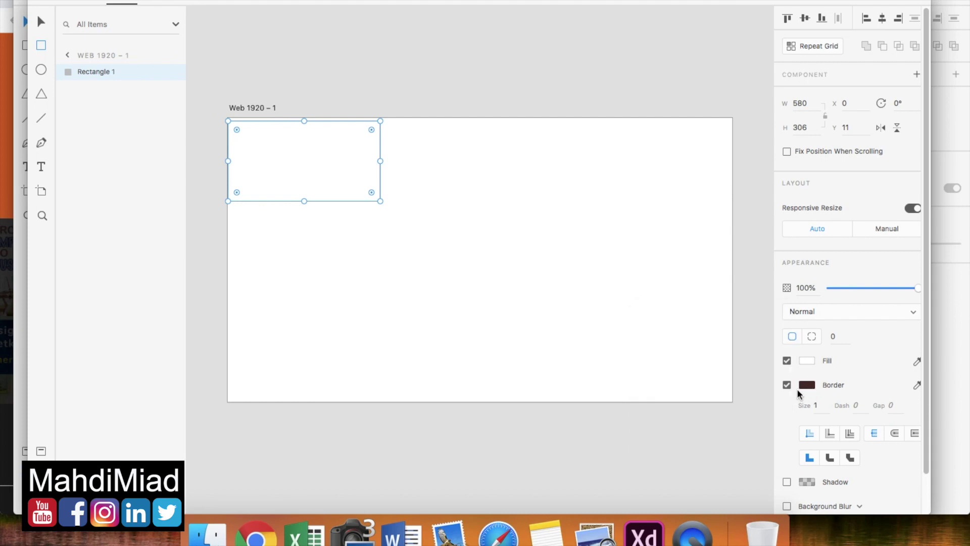
pyautogui.click(787, 386)
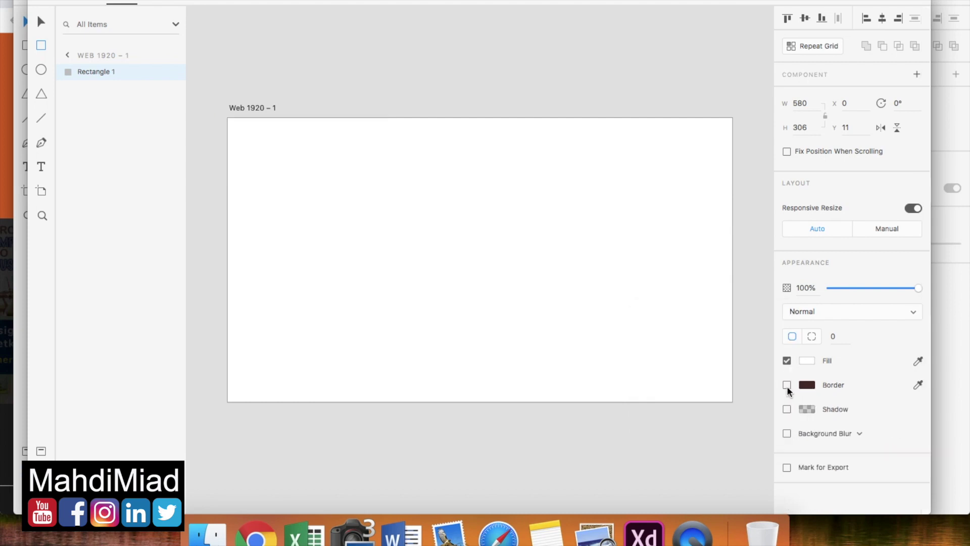
# Fill the rectangle with solid dark red #5C1C1C.
pyautogui.click(808, 363)
pyautogui.click(719, 360)
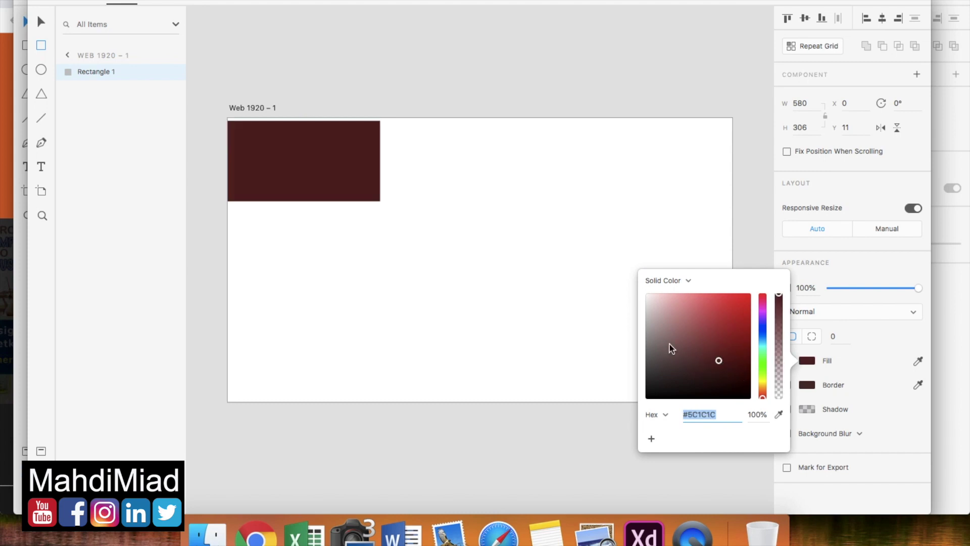
pyautogui.click(267, 77)
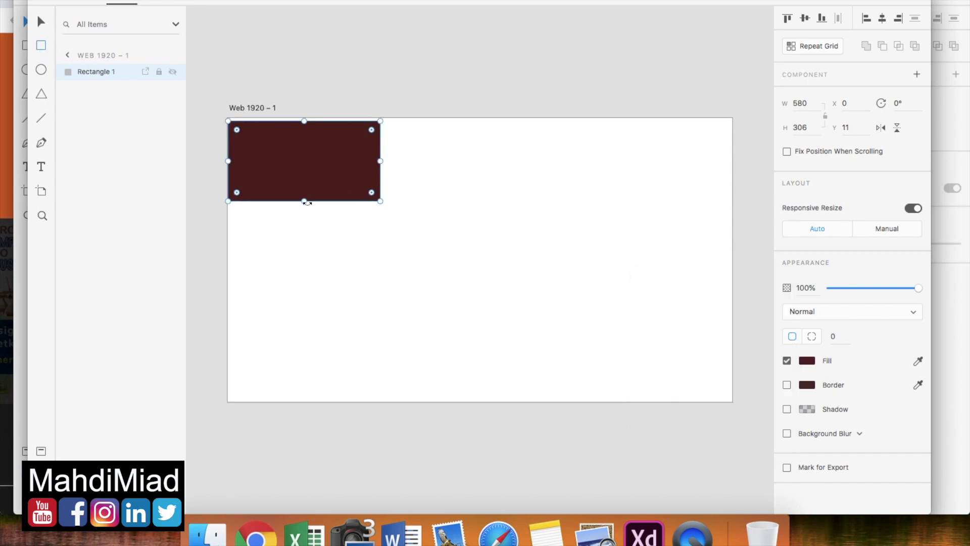
# Shrink the dark red rectangle to about 355 by 193 and move it flush into the artboard's upper-left corner.
pyautogui.moveTo(305, 200); pyautogui.dragTo(305, 172)
pyautogui.click(380, 146)
pyautogui.moveTo(380, 147)
pyautogui.mouseDown()
pyautogui.moveTo(282, 149)
pyautogui.moveTo(282, 139)
pyautogui.mouseUp()
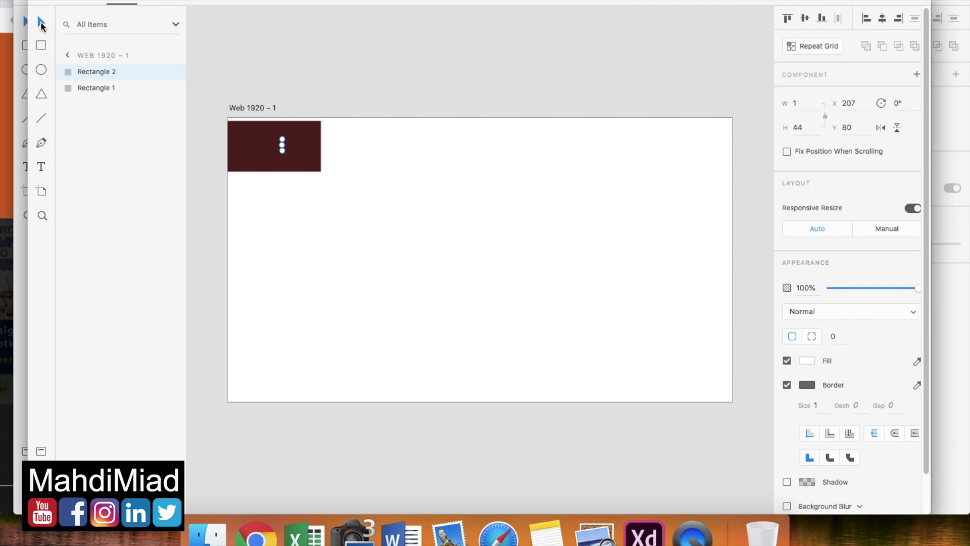
pyautogui.click(160, 171)
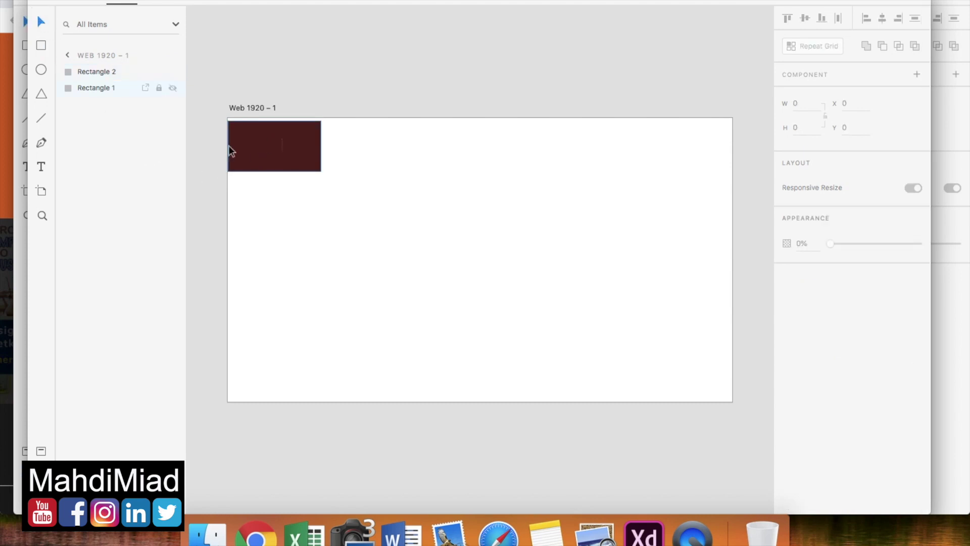
pyautogui.moveTo(270, 154); pyautogui.dragTo(271, 151)
# Draw a wide rectangle about 1301 by 147 along the artboard's upper edge, beside the dark red one, without a border.
pyautogui.click(41, 46)
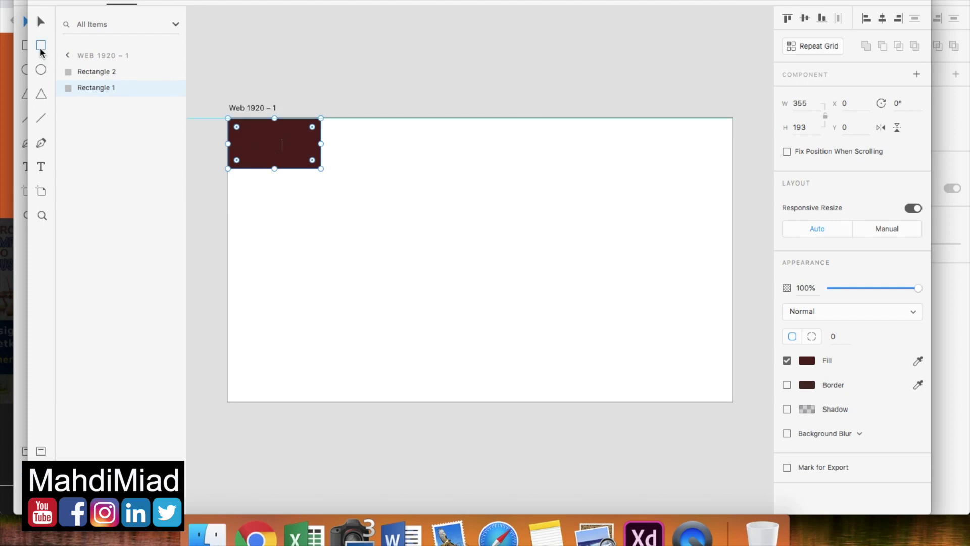
pyautogui.moveTo(729, 124); pyautogui.dragTo(390, 161)
pyautogui.click(787, 385)
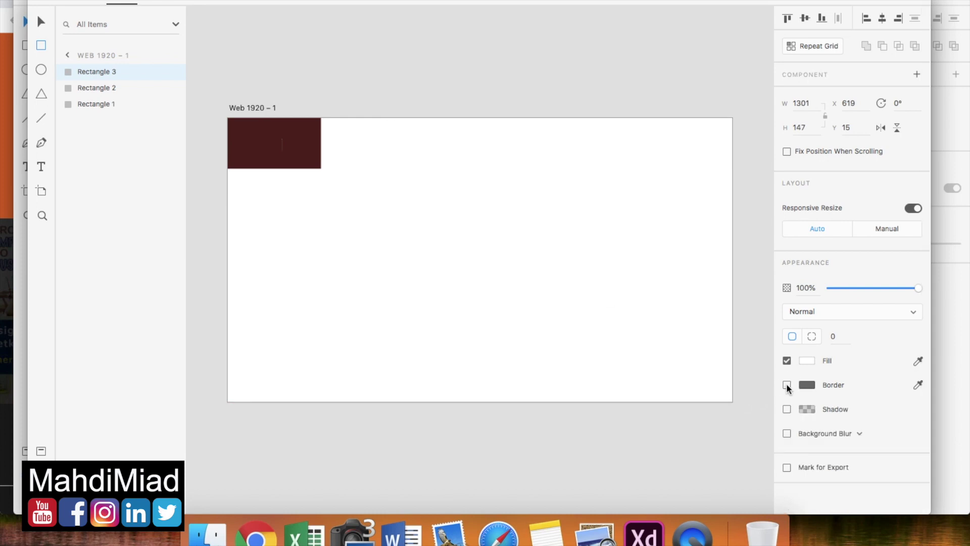
# Fill the wide rectangle with solid olive #80691E and move it flush against the artboard's upper edge.
pyautogui.click(807, 360)
pyautogui.moveTo(762, 392); pyautogui.dragTo(762, 385)
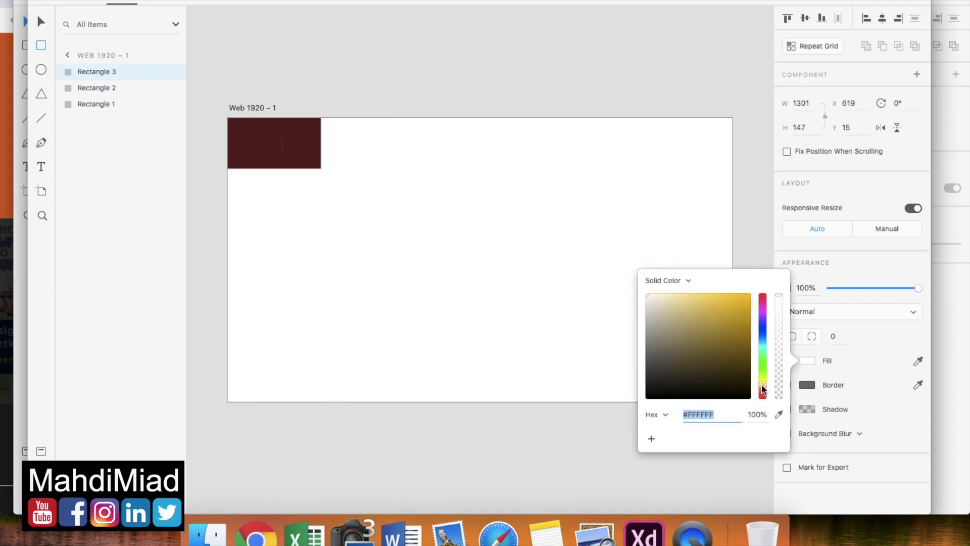
pyautogui.click(726, 347)
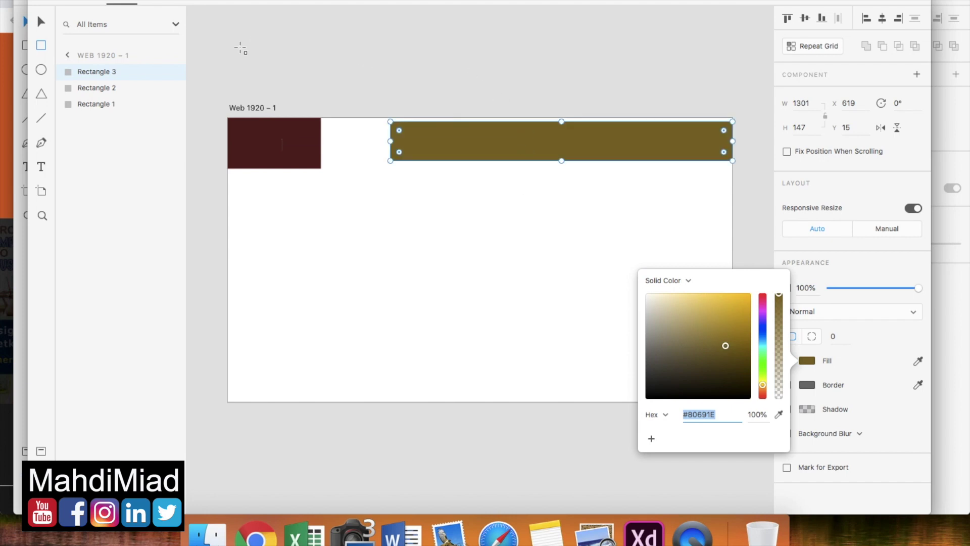
pyautogui.click(41, 24)
pyautogui.moveTo(492, 155)
pyautogui.mouseDown()
pyautogui.moveTo(493, 143)
pyautogui.moveTo(497, 150)
pyautogui.mouseUp()
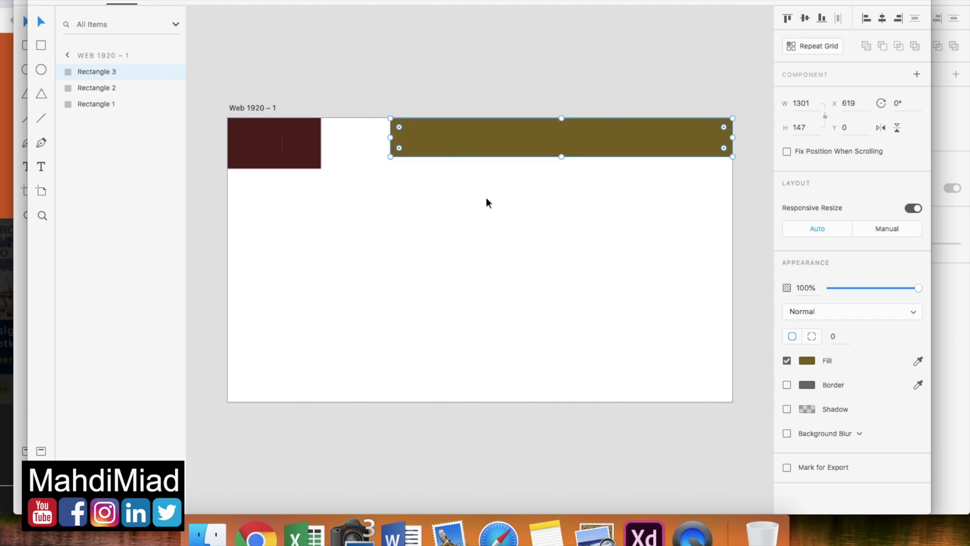
pyautogui.click(41, 46)
pyautogui.click(40, 20)
pyautogui.moveTo(464, 142); pyautogui.dragTo(469, 225)
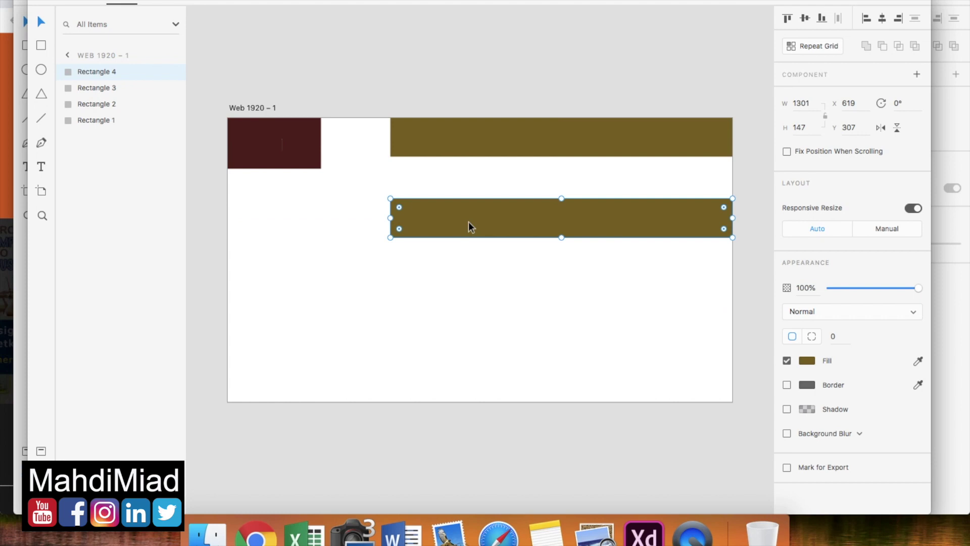
pyautogui.press('Delete')
# Draw a borderless full-width rectangle about 1920 by 459 directly below the dark red block and fill it with magenta #BF2DA3.
pyautogui.click(41, 45)
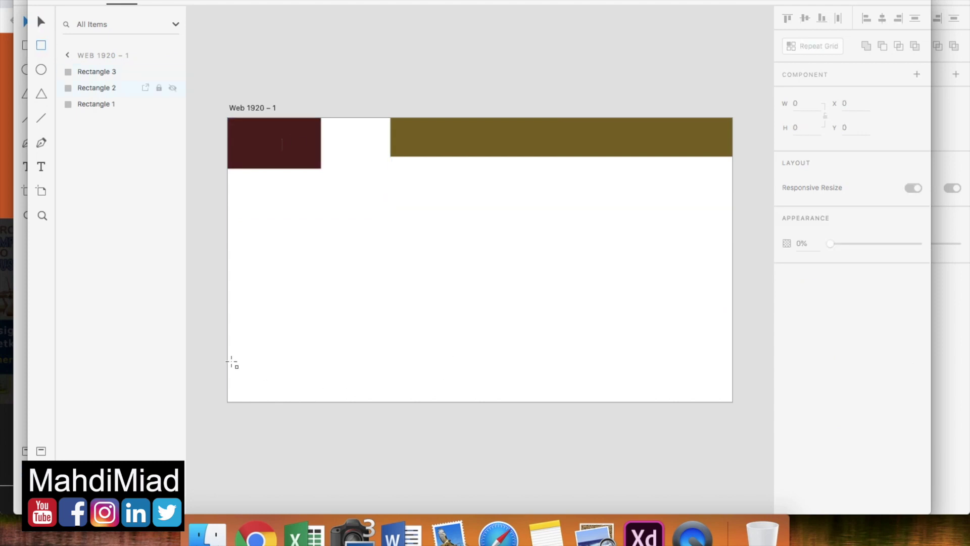
pyautogui.moveTo(228, 169); pyautogui.dragTo(733, 289)
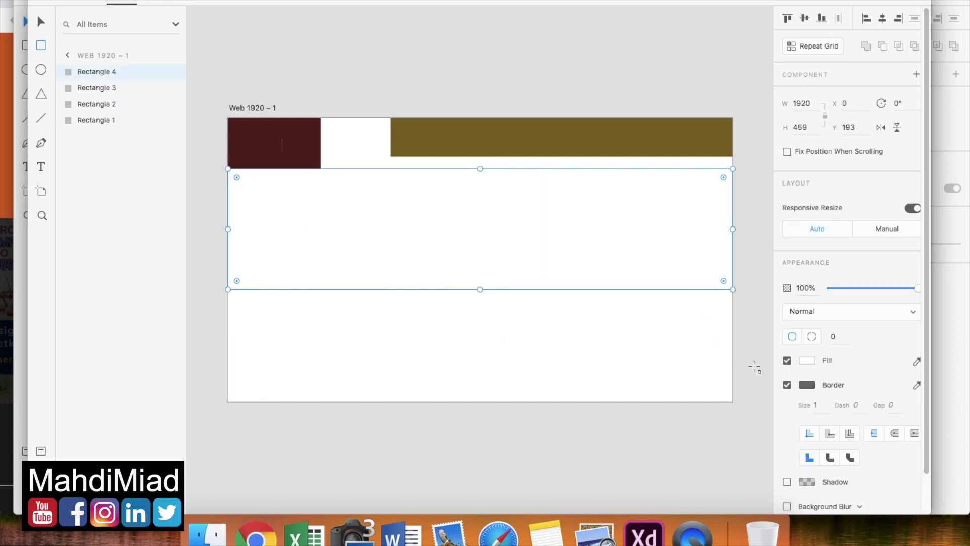
pyautogui.click(786, 385)
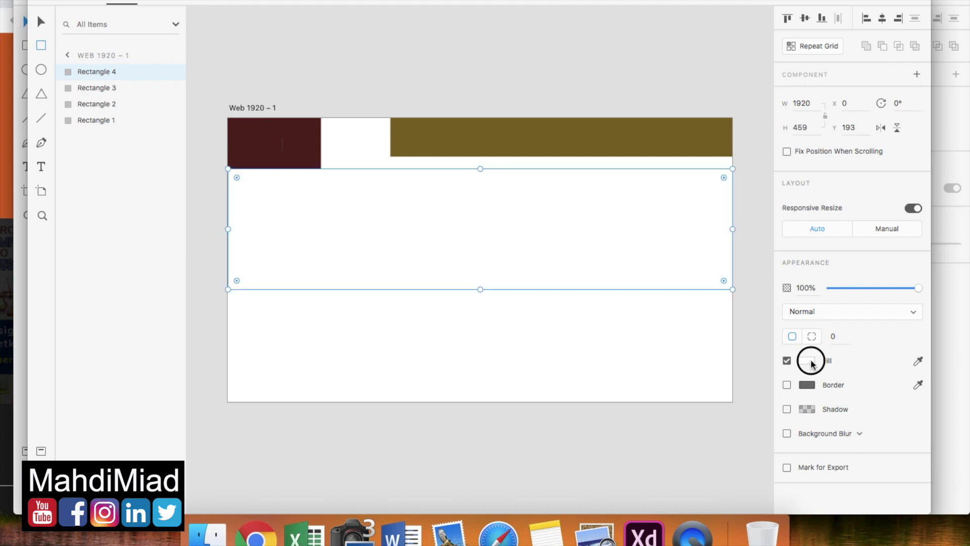
pyautogui.click(807, 360)
pyautogui.moveTo(762, 388); pyautogui.dragTo(761, 305)
pyautogui.click(726, 319)
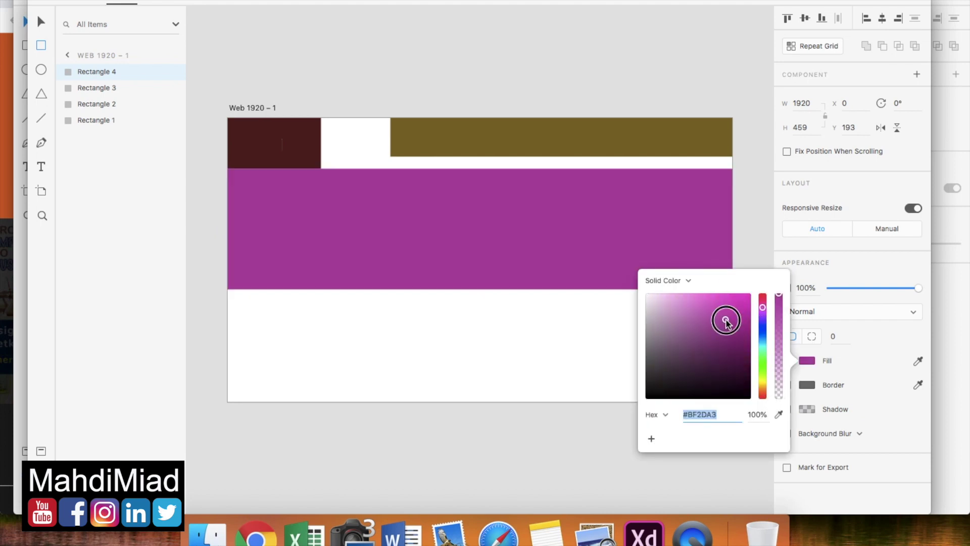
pyautogui.click(41, 22)
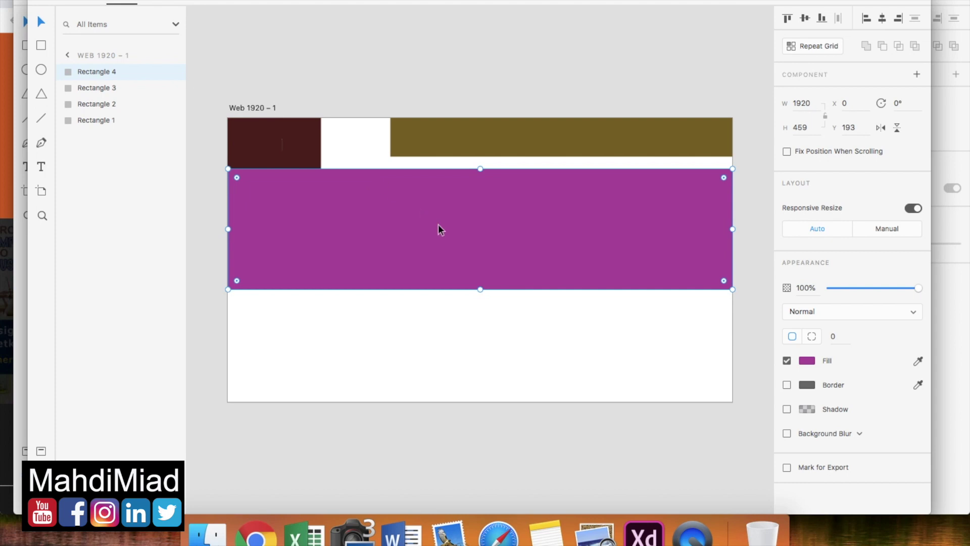
# Draw a borderless full-width footer rectangle about 1920 by 153 along the artboard's lower edge and fill it with green #19B48A.
pyautogui.click(41, 46)
pyautogui.moveTo(228, 362); pyautogui.dragTo(733, 401)
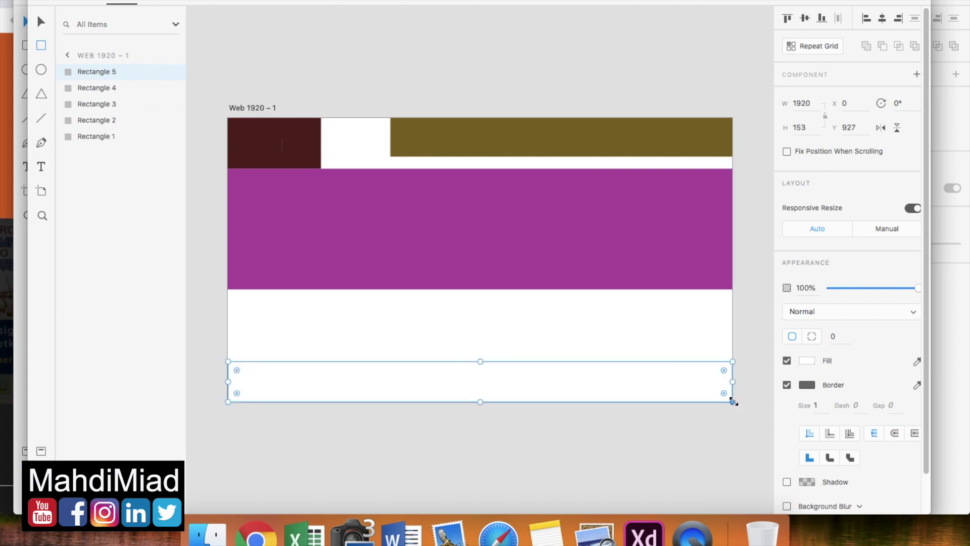
pyautogui.click(786, 384)
pyautogui.click(809, 361)
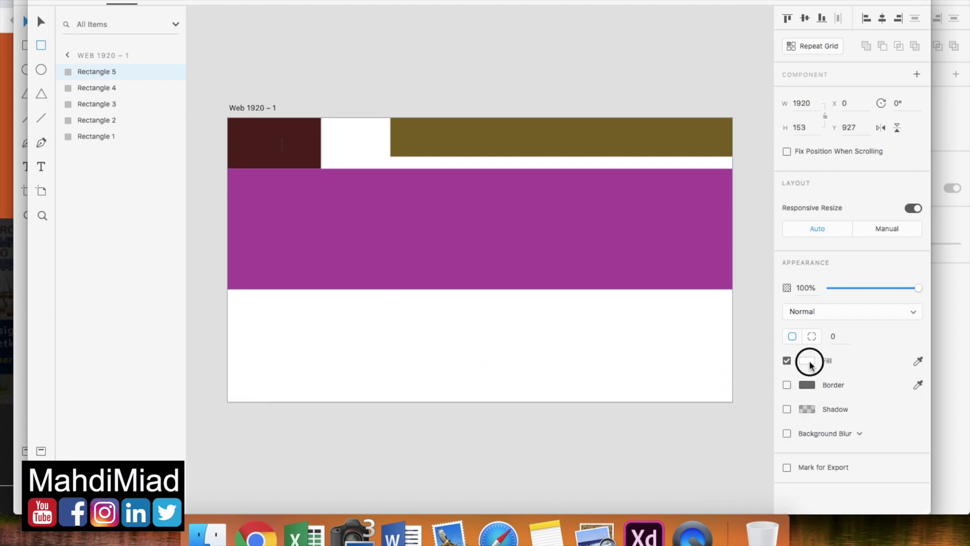
pyautogui.click(763, 350)
pyautogui.click(736, 326)
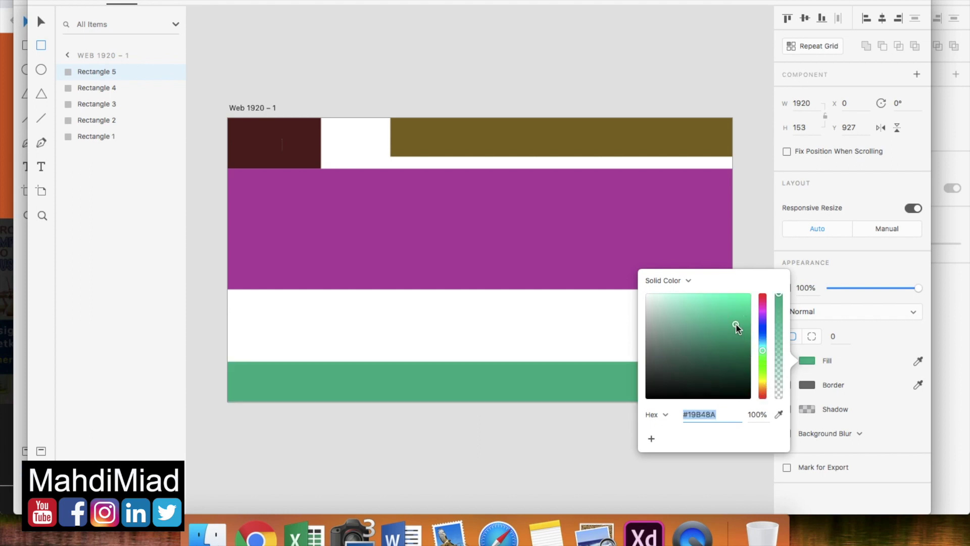
pyautogui.click(41, 24)
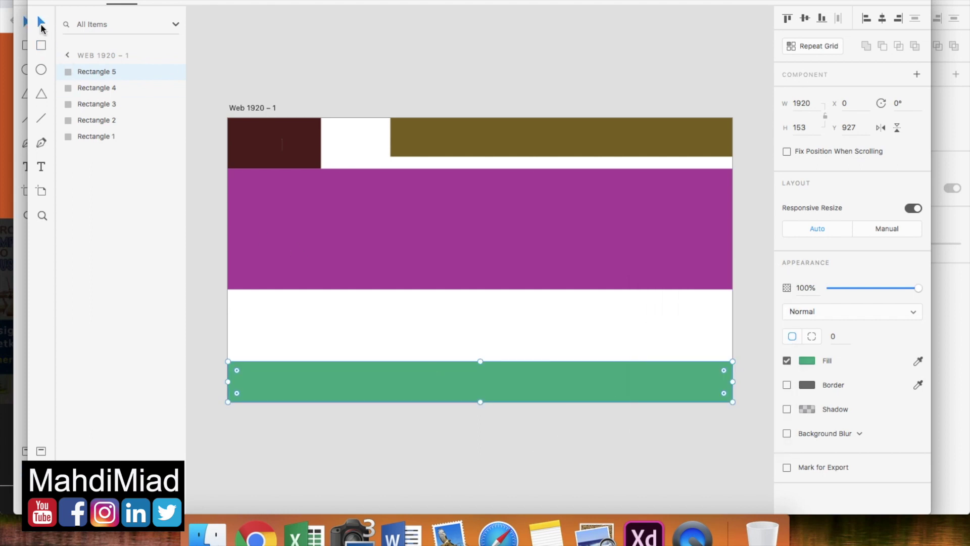
# Extend the olive rectangle's lower edge down to meet the magenta rectangle.
pyautogui.click(522, 146)
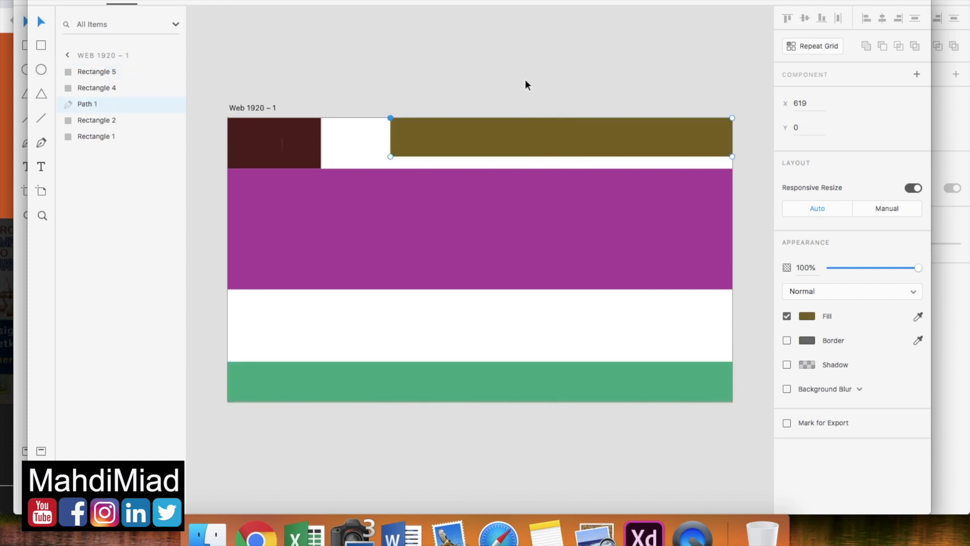
pyautogui.hotkey('ctrl', 'z')
pyautogui.moveTo(561, 156); pyautogui.dragTo(561, 168)
pyautogui.click(561, 74)
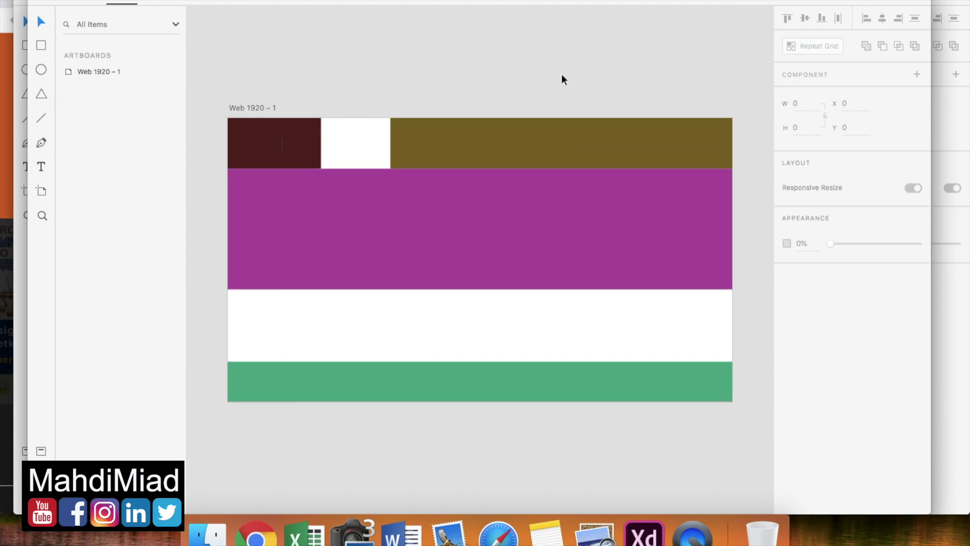
# Narrow the magenta rectangle to 960 wide and duplicate it into the emptied half of the artboard at X 960.
pyautogui.click(490, 227)
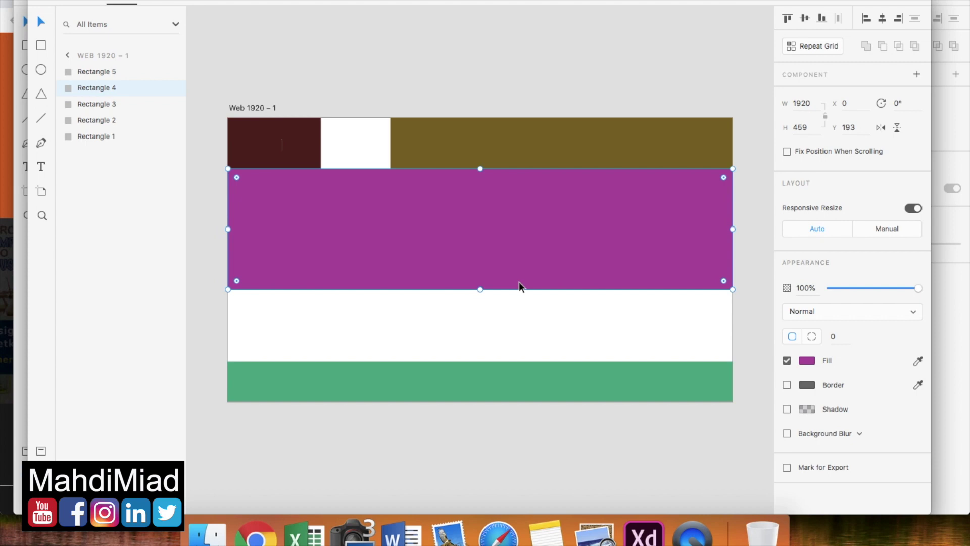
pyautogui.moveTo(732, 229); pyautogui.dragTo(481, 237)
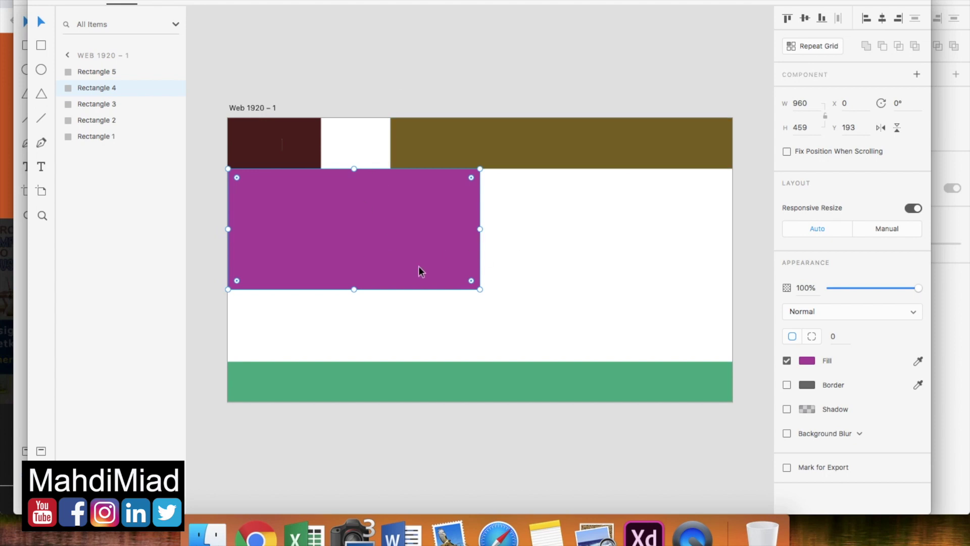
pyautogui.moveTo(419, 265); pyautogui.dragTo(674, 253)
# Change the duplicated rectangle's fill to a solid bright blue.
pyautogui.click(814, 362)
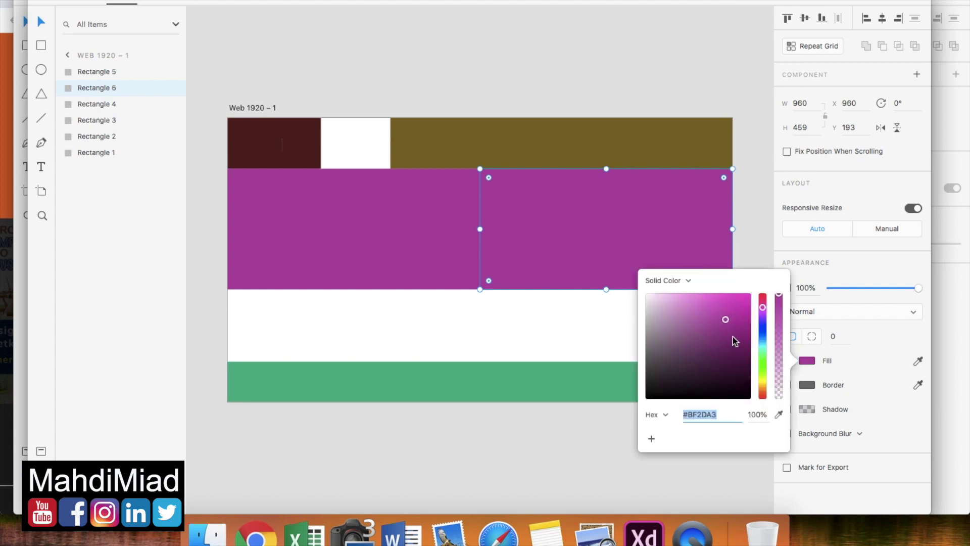
pyautogui.click(764, 344)
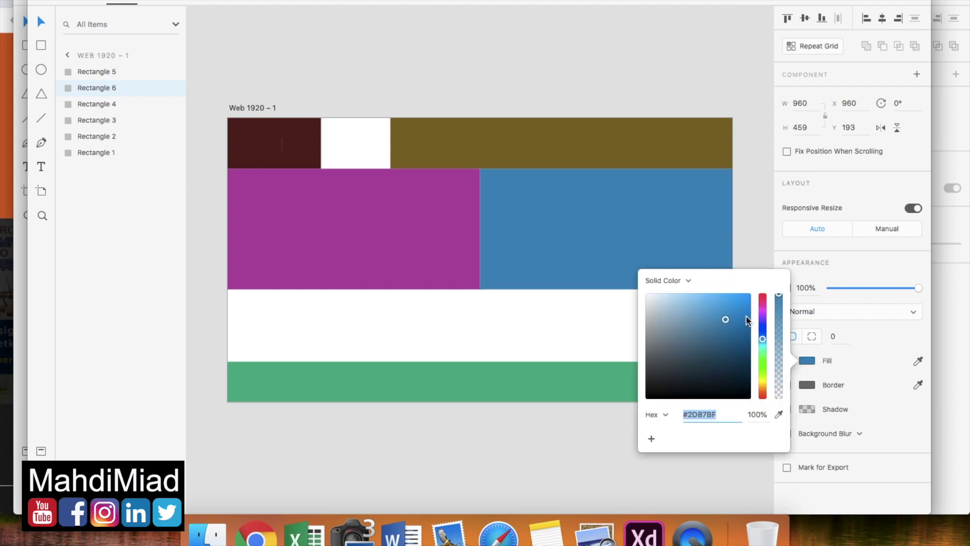
pyautogui.click(752, 229)
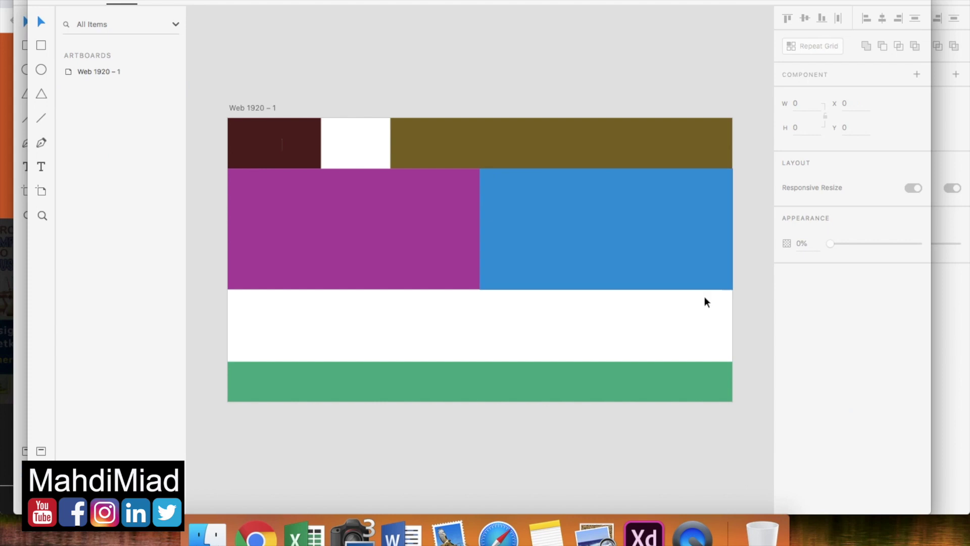
pyautogui.click(598, 210)
pyautogui.click(479, 252)
pyautogui.click(486, 268)
pyautogui.click(399, 248)
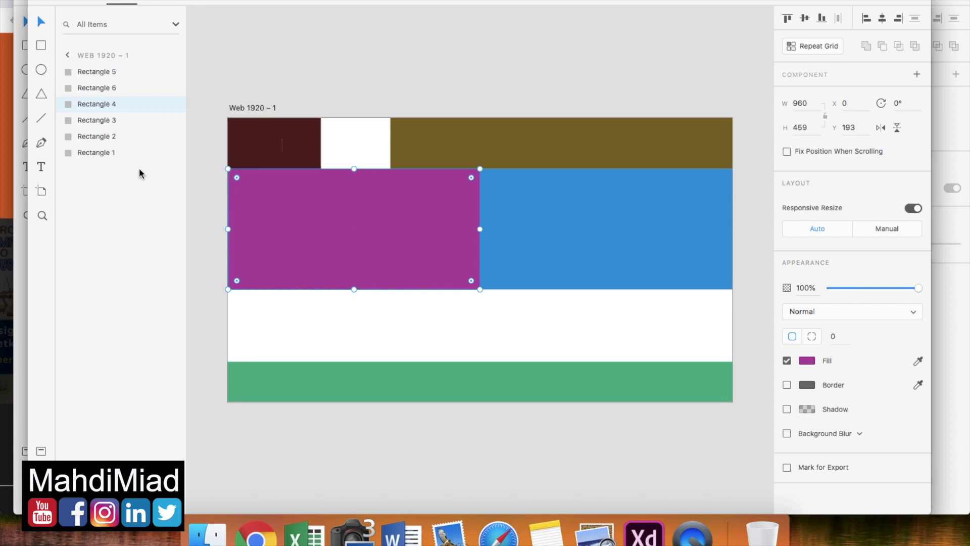
# Draw a borderless ellipse about 310 by 235 in the white band above the footer and fill it with brown #915309.
pyautogui.click(41, 71)
pyautogui.moveTo(240, 297); pyautogui.dragTo(322, 359)
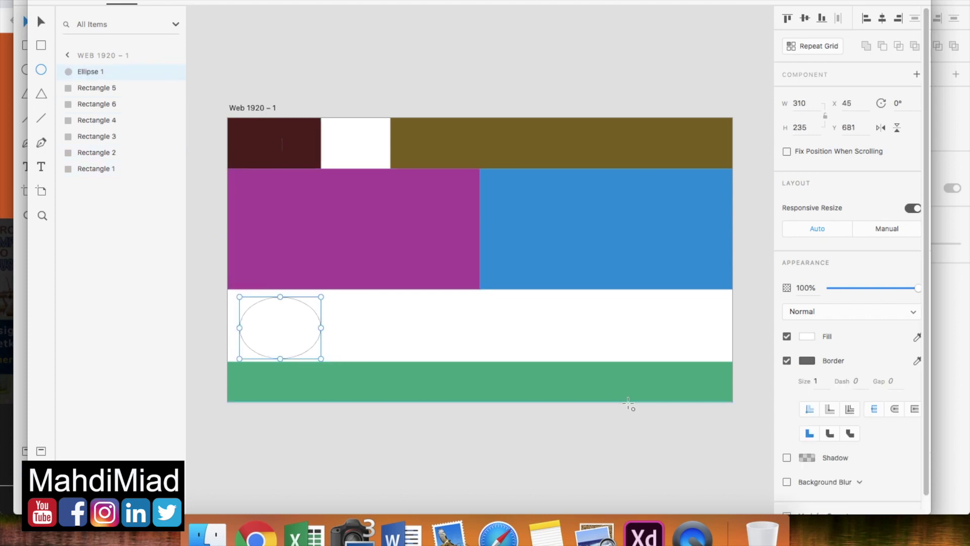
pyautogui.click(787, 361)
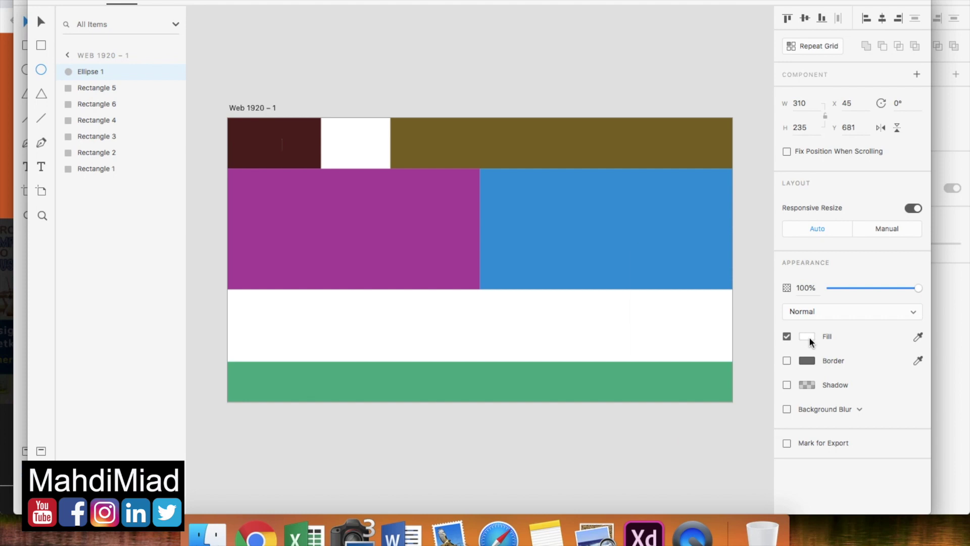
pyautogui.click(810, 342)
pyautogui.click(763, 365)
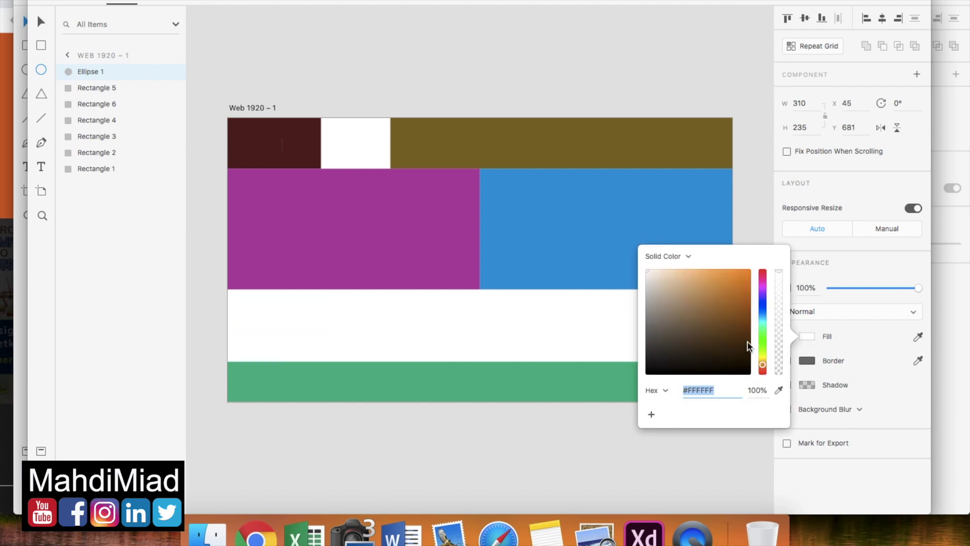
pyautogui.click(744, 314)
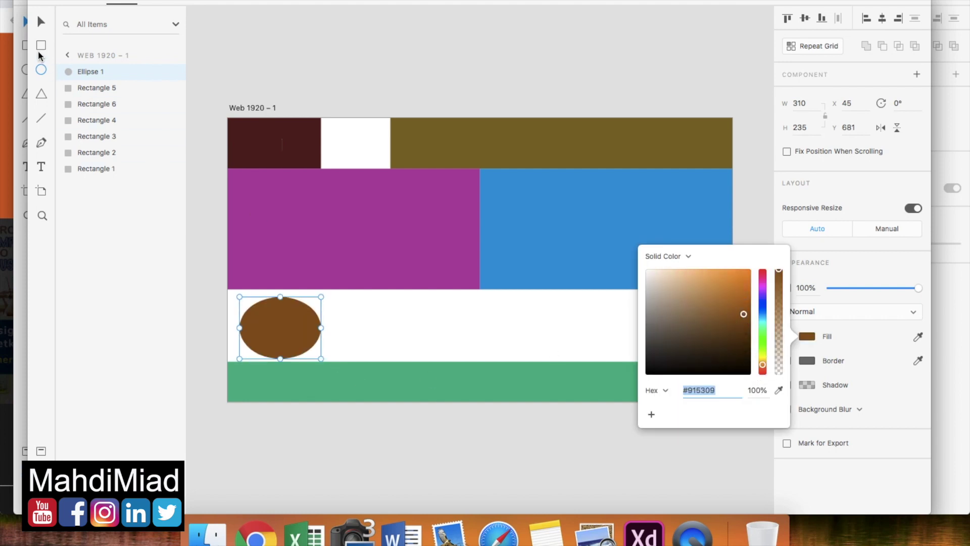
pyautogui.click(41, 30)
# Draw a borderless triangle about 312 by 252 beside the brown ellipse and fill it with green #109023.
pyautogui.click(41, 94)
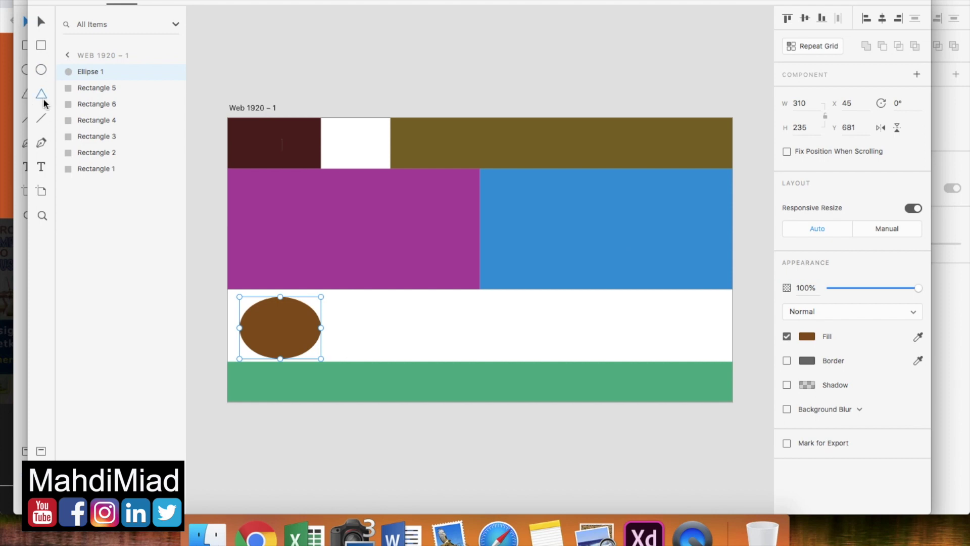
pyautogui.moveTo(383, 302); pyautogui.dragTo(466, 367)
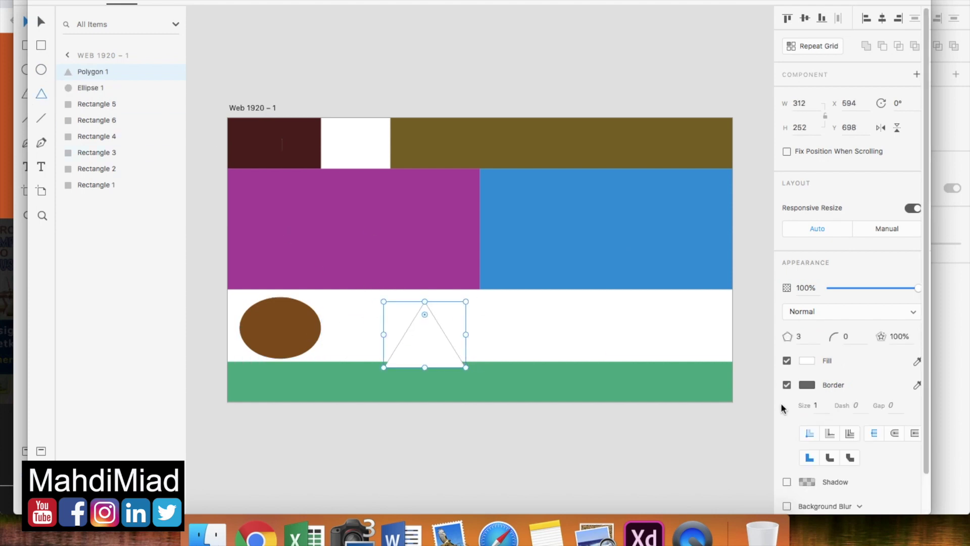
pyautogui.click(787, 385)
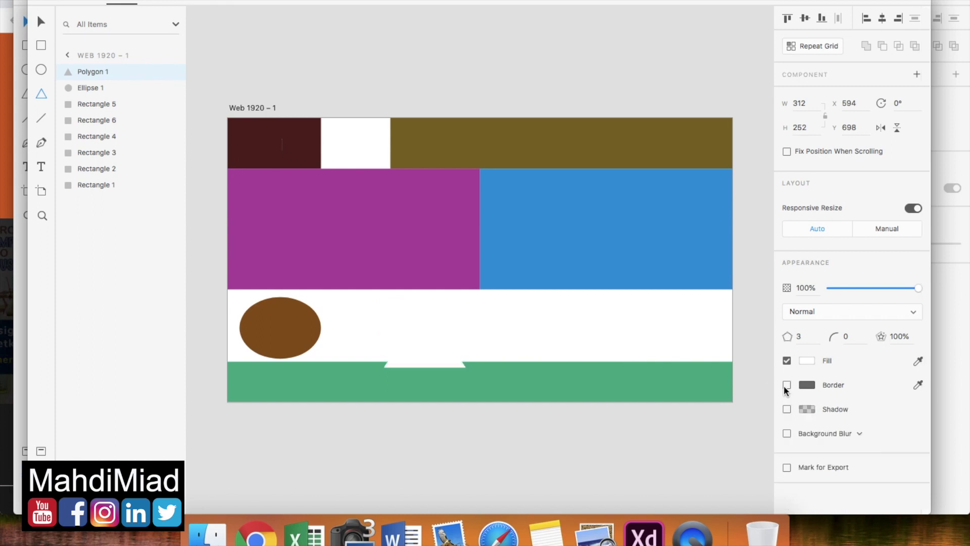
pyautogui.click(807, 360)
pyautogui.click(763, 362)
pyautogui.click(738, 339)
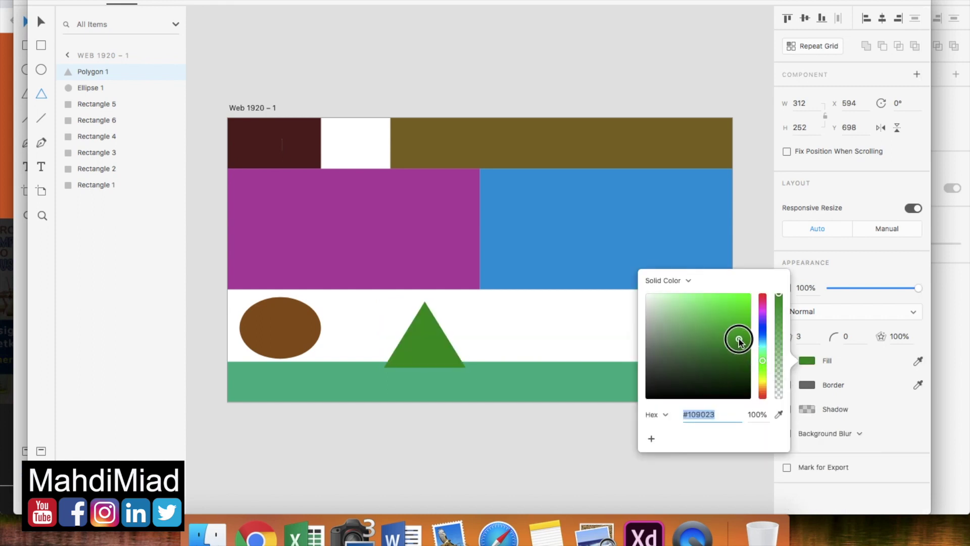
# Move the ellipse and the triangle side by side within the white band, with the triangle at about X 480, Y 664.
pyautogui.click(42, 21)
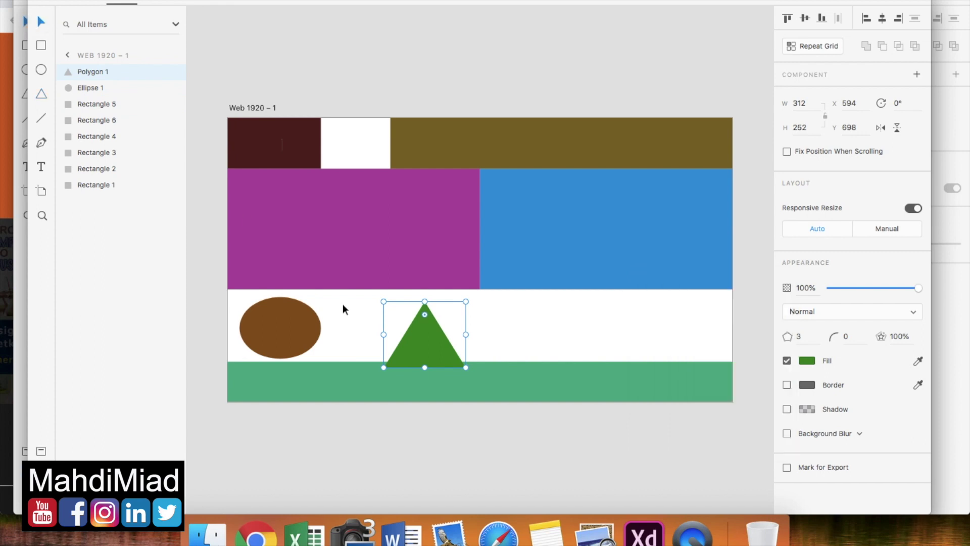
pyautogui.moveTo(430, 347); pyautogui.dragTo(412, 340)
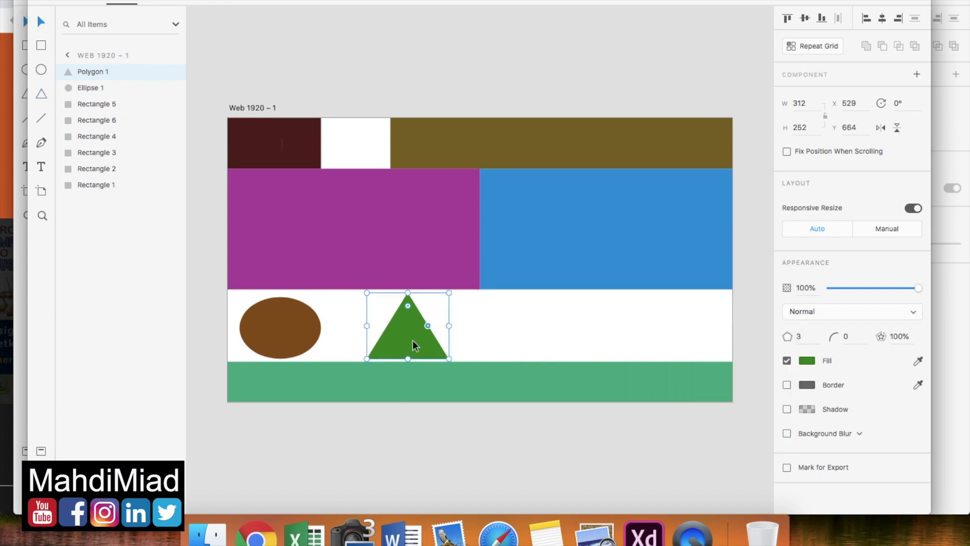
pyautogui.click(450, 452)
pyautogui.moveTo(315, 338); pyautogui.dragTo(329, 336)
pyautogui.moveTo(409, 337); pyautogui.dragTo(394, 331)
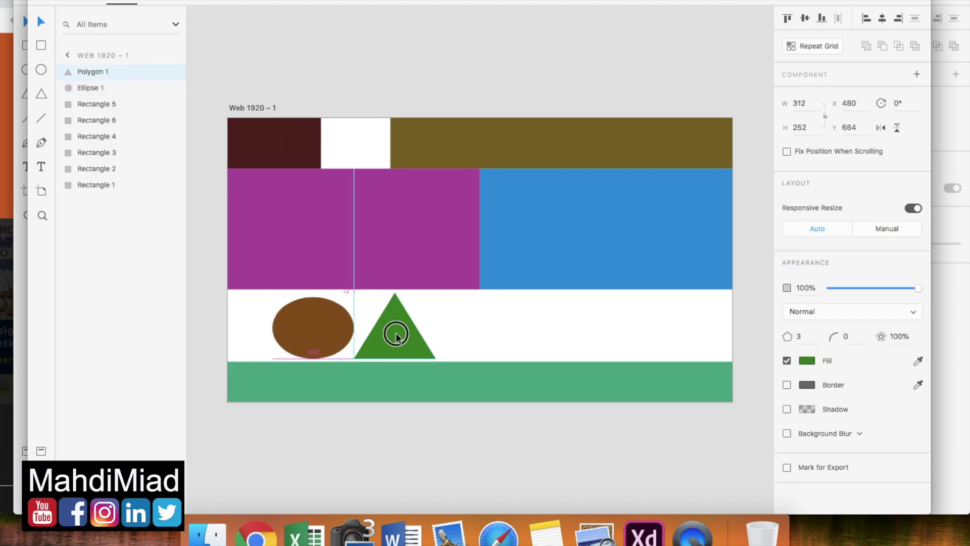
# Switch to Chrome and look through the Indeed listings for remote designer jobs.
pyautogui.click(279, 529)
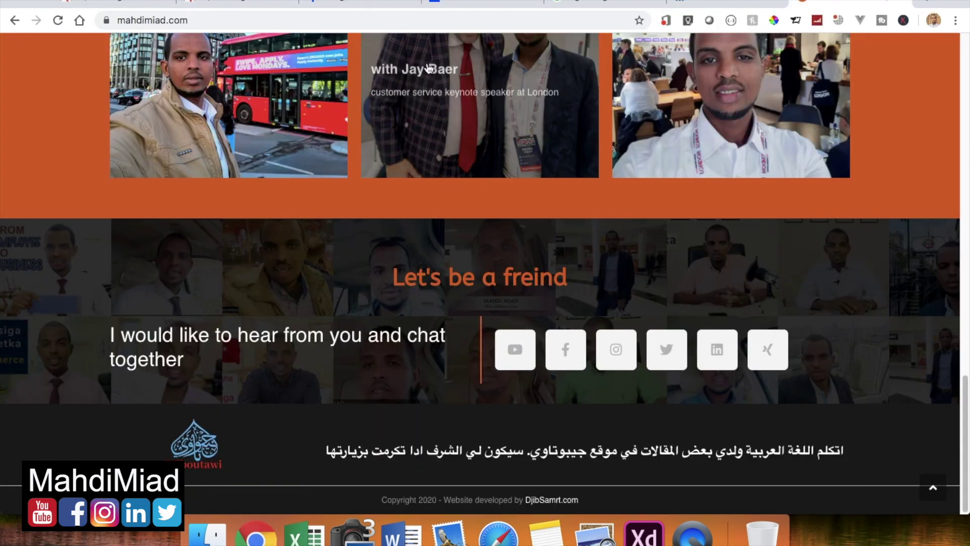
pyautogui.click(356, 5)
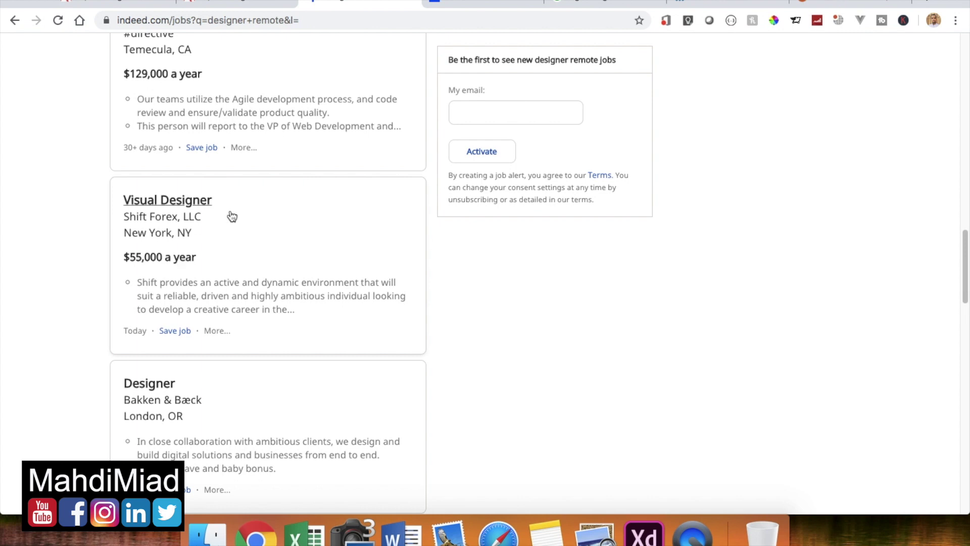
pyautogui.scroll(-1, 212, 278)
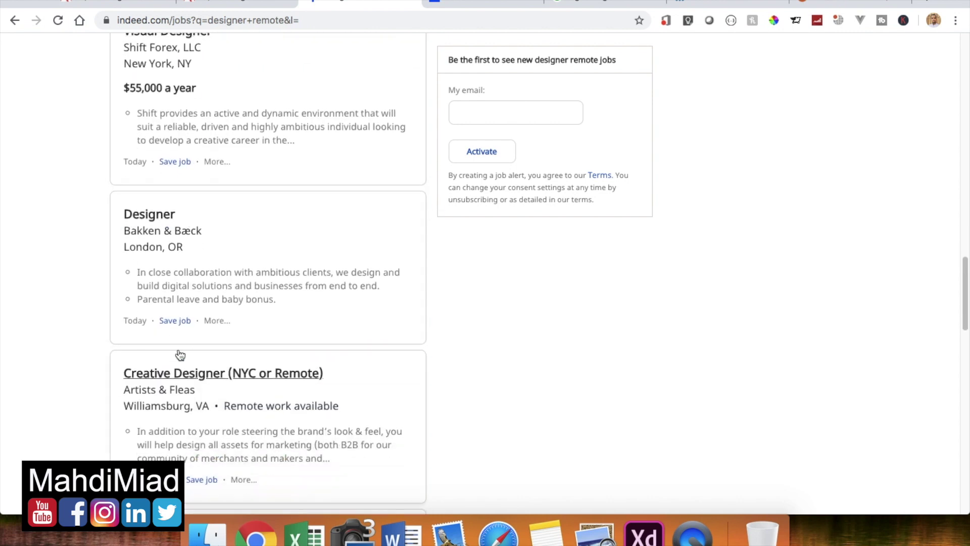
pyautogui.scroll(-2, 180, 352)
pyautogui.scroll(-1, 180, 353)
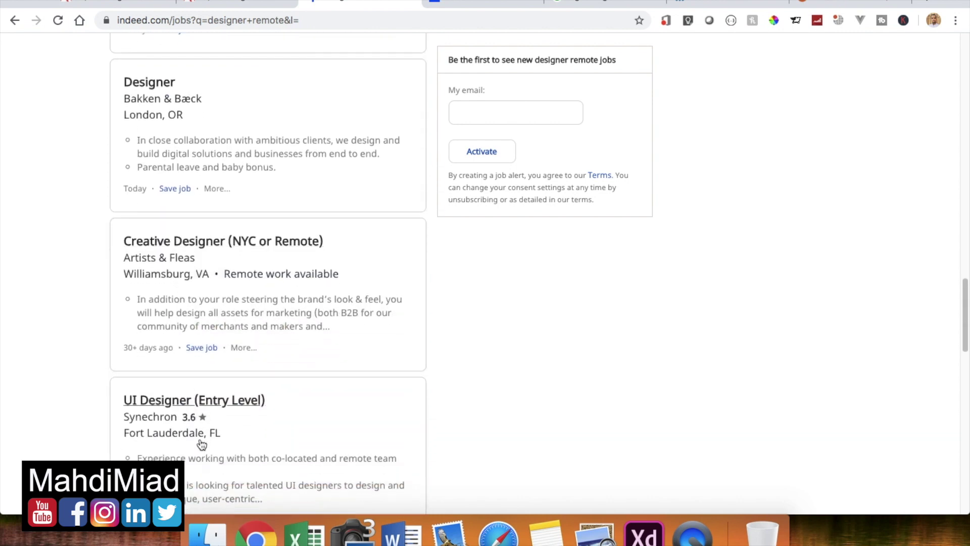
# Switch back to Adobe XD and round all four corners of the blue rectangle to a radius of 230.
pyautogui.click(213, 538)
pyautogui.click(644, 535)
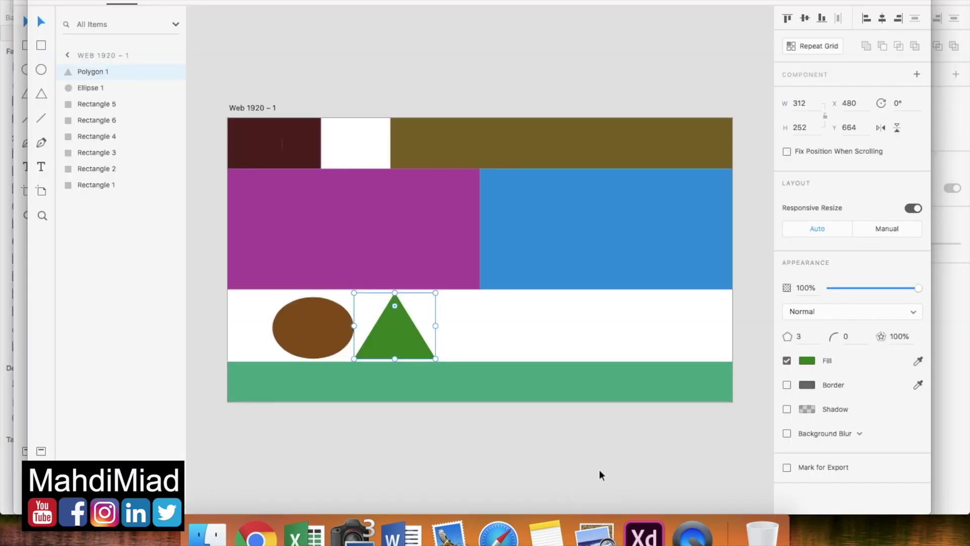
pyautogui.click(567, 443)
pyautogui.scroll(-2, 568, 444)
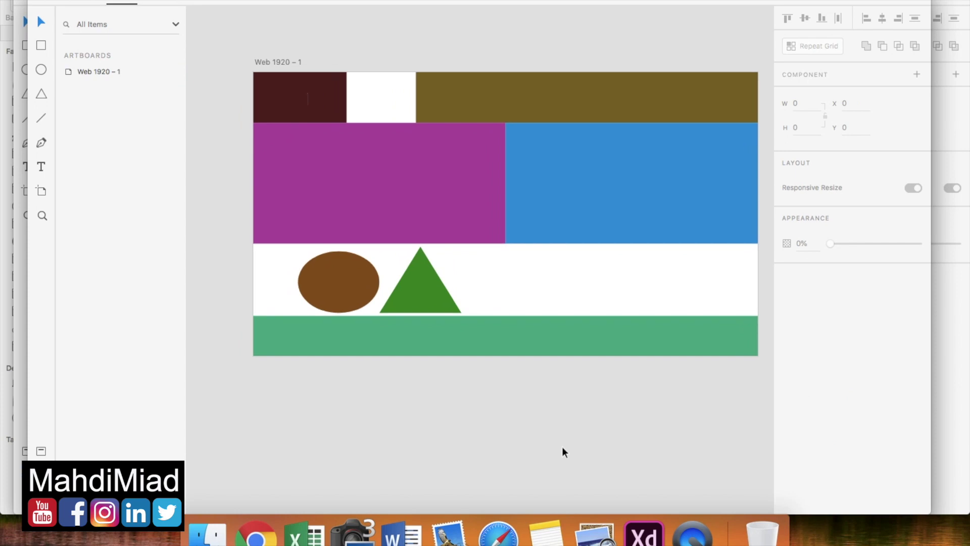
pyautogui.click(573, 218)
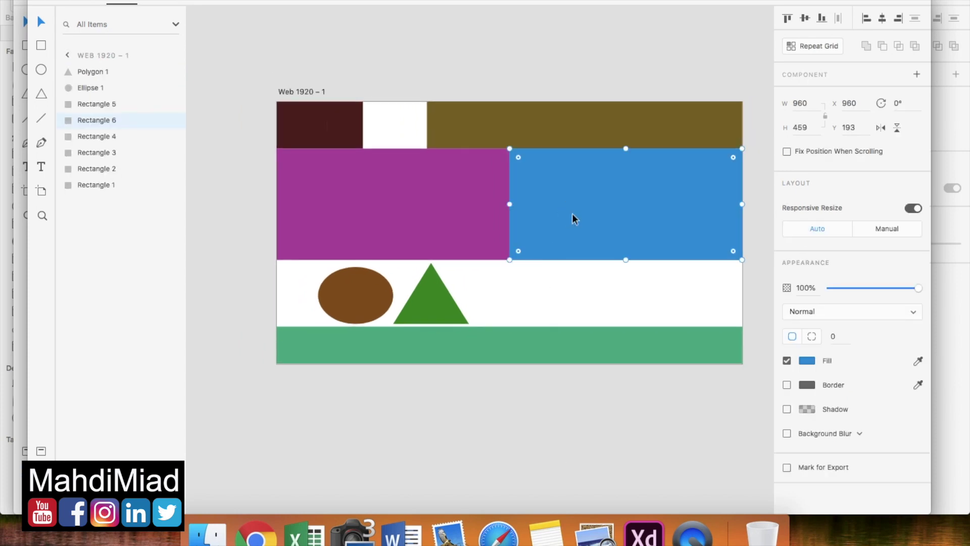
pyautogui.moveTo(519, 158); pyautogui.dragTo(548, 189)
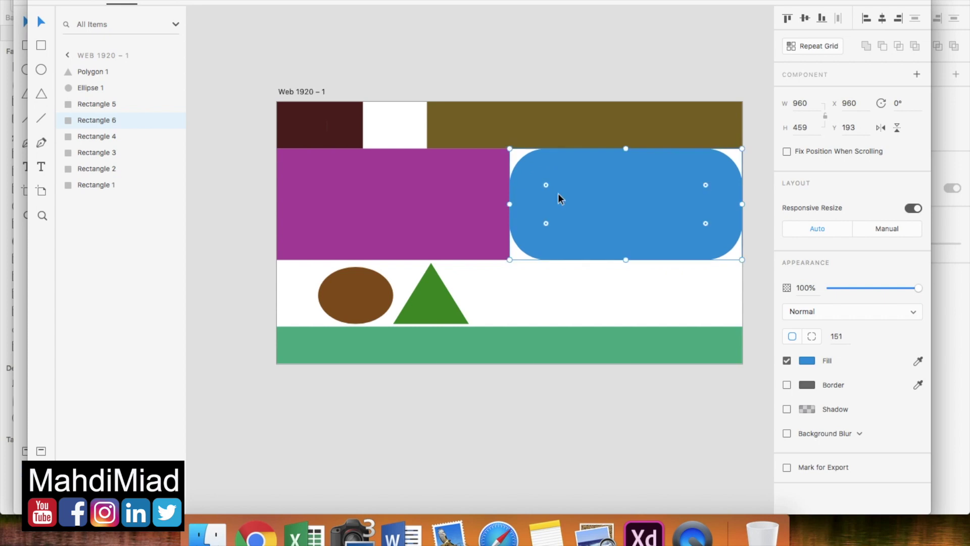
pyautogui.press('super+z')
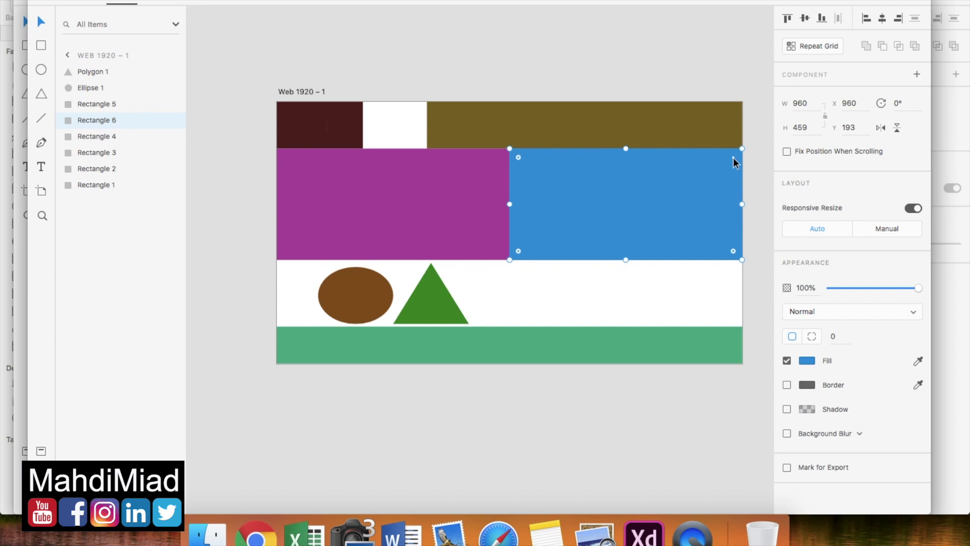
pyautogui.moveTo(733, 158); pyautogui.dragTo(653, 216)
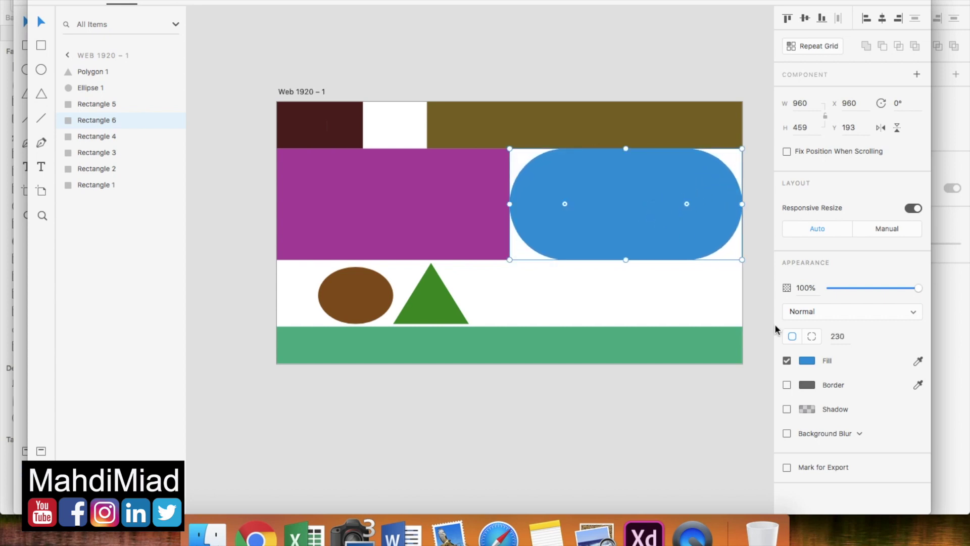
# Give the blue rectangle separate corner radii, with the top-left and bottom-right corners set to 0.
pyautogui.click(811, 336)
pyautogui.click(838, 336)
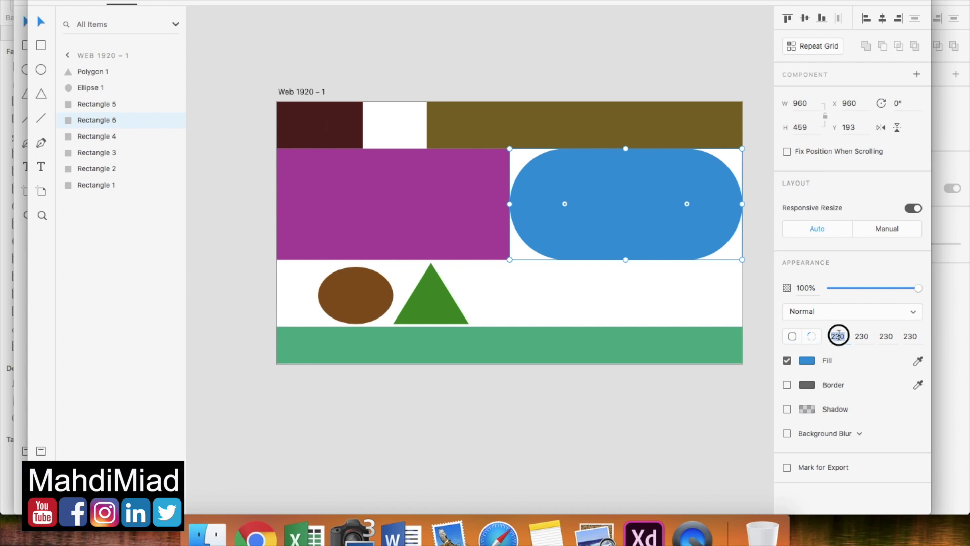
pyautogui.write('0')
pyautogui.press('Return')
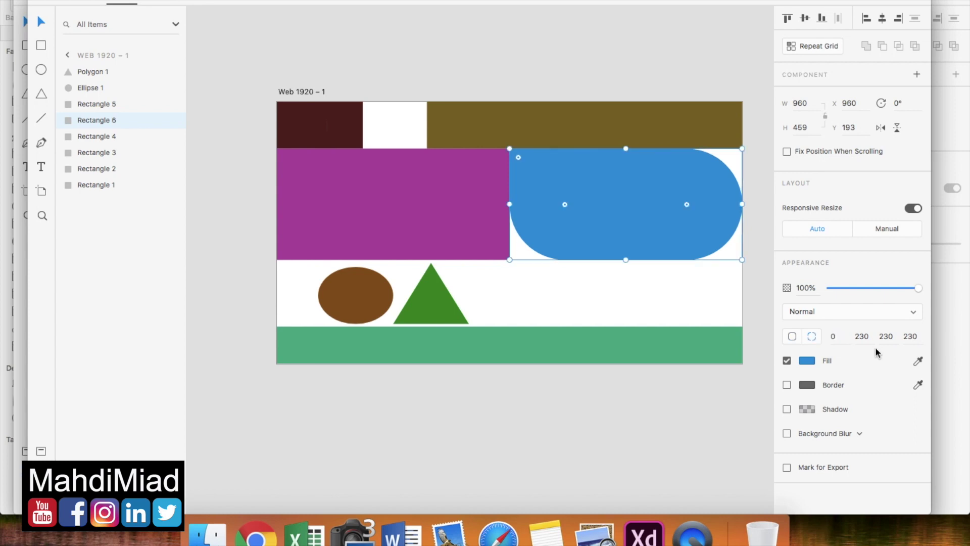
pyautogui.click(890, 336)
pyautogui.write('0')
pyautogui.press('Return')
# Move the blue shape to about X 933, Y 294 and the magenta rectangle to about X 12, Y 211.
pyautogui.moveTo(621, 212); pyautogui.dragTo(625, 241)
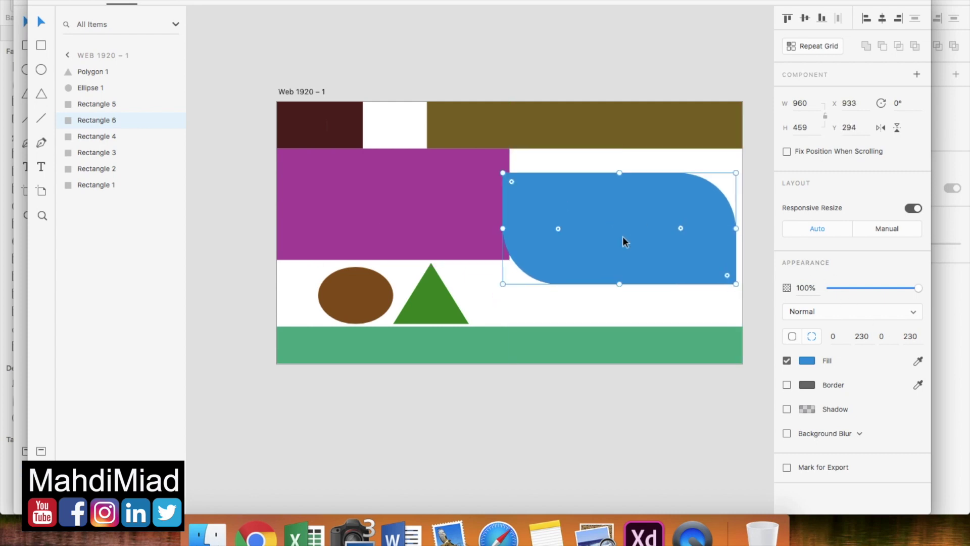
pyautogui.moveTo(428, 201)
pyautogui.mouseDown()
pyautogui.moveTo(412, 212)
pyautogui.moveTo(431, 211)
pyautogui.mouseUp()
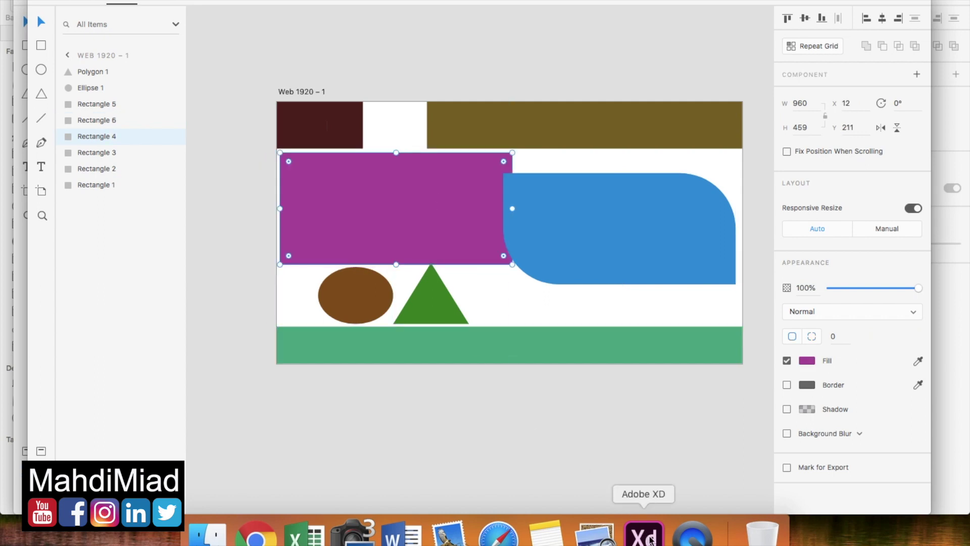
# Look at the branding V2.png mockup in Preview and return to Chrome.
pyautogui.click(596, 531)
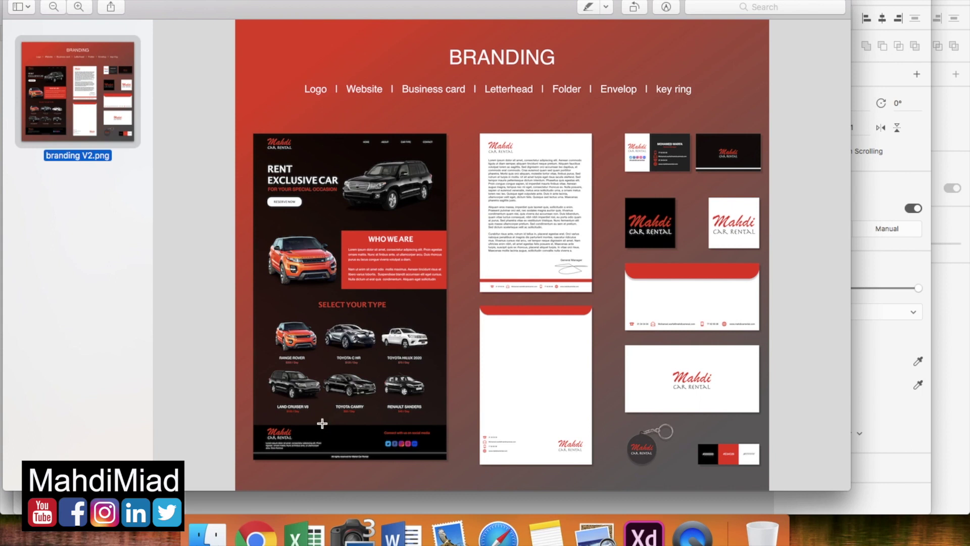
pyautogui.click(258, 530)
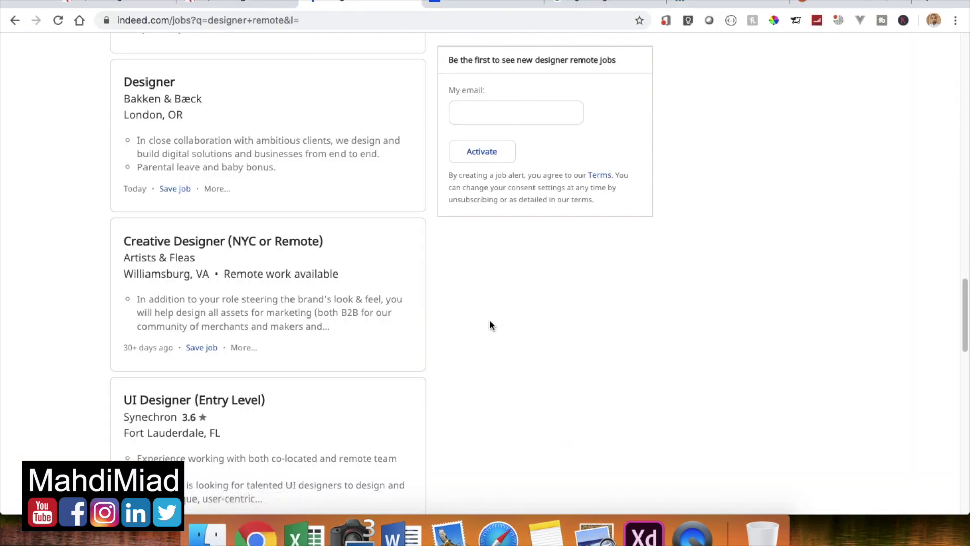
pyautogui.scroll(15, 491, 321)
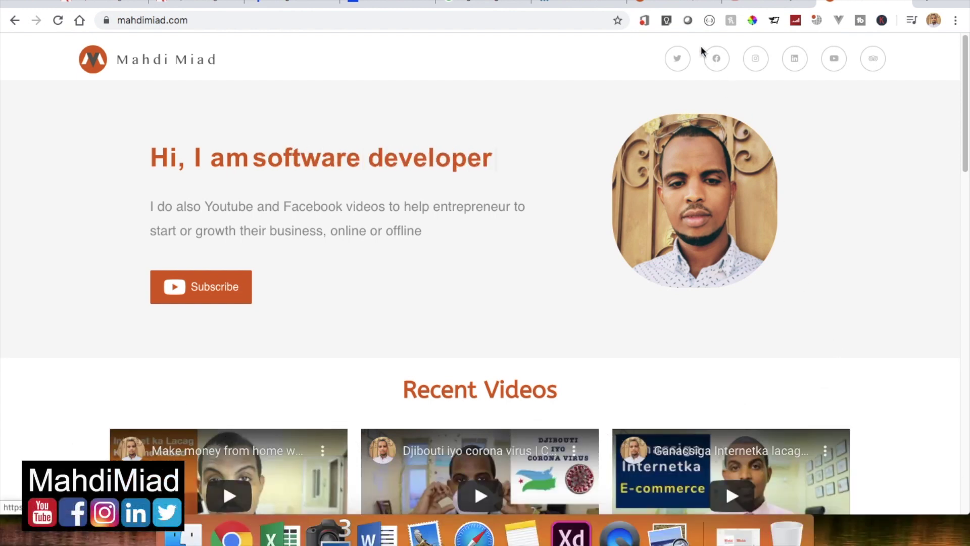
# Replace the "logo design color" search with a Google Images search for "car web design".
pyautogui.click(472, 9)
pyautogui.scroll(-5, 403, 102)
pyautogui.scroll(10, 403, 102)
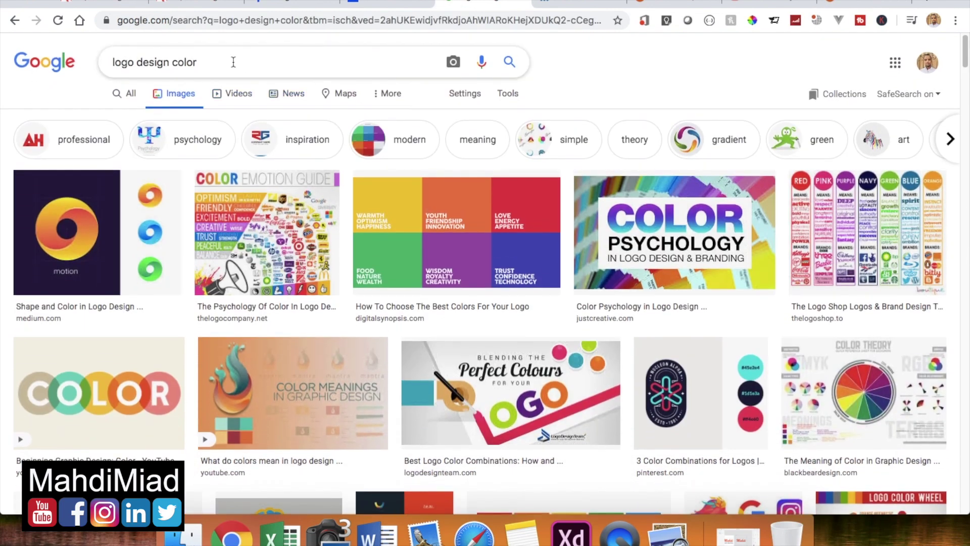
pyautogui.click(133, 96)
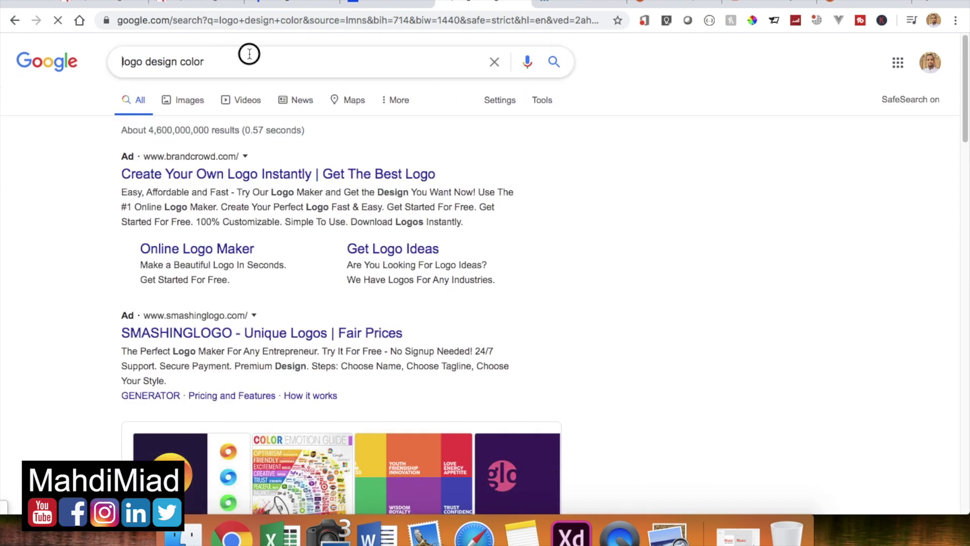
pyautogui.tripleClick(249, 54)
pyautogui.write('ca')
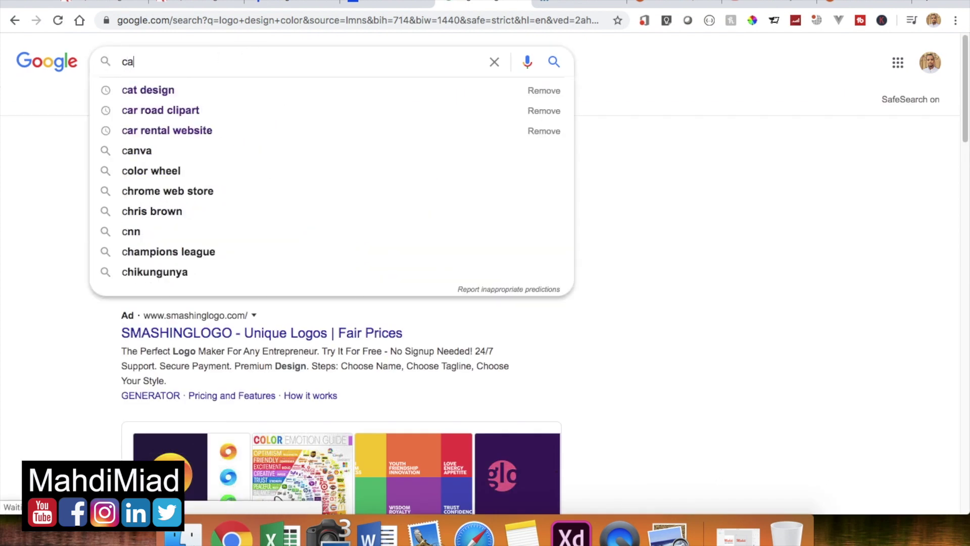
pyautogui.write('r web design')
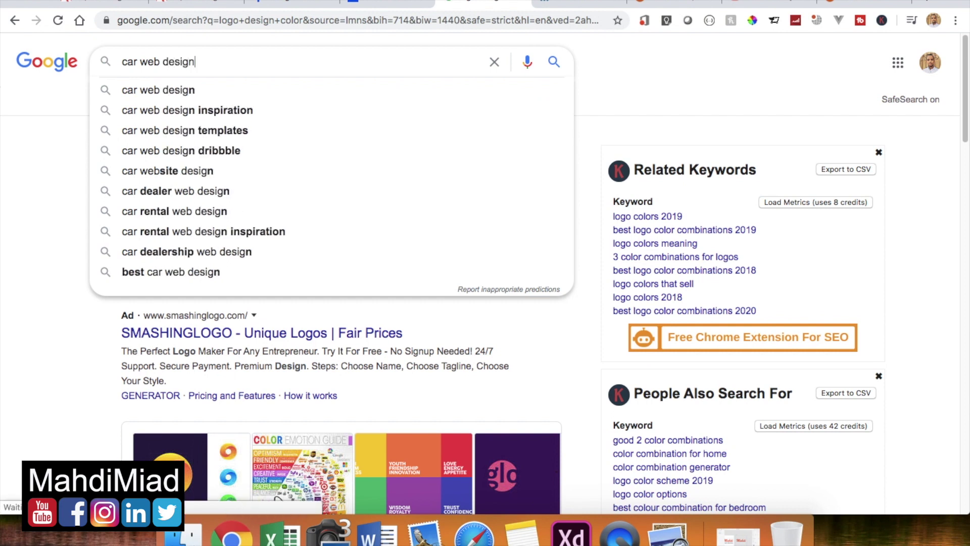
pyautogui.press('Return')
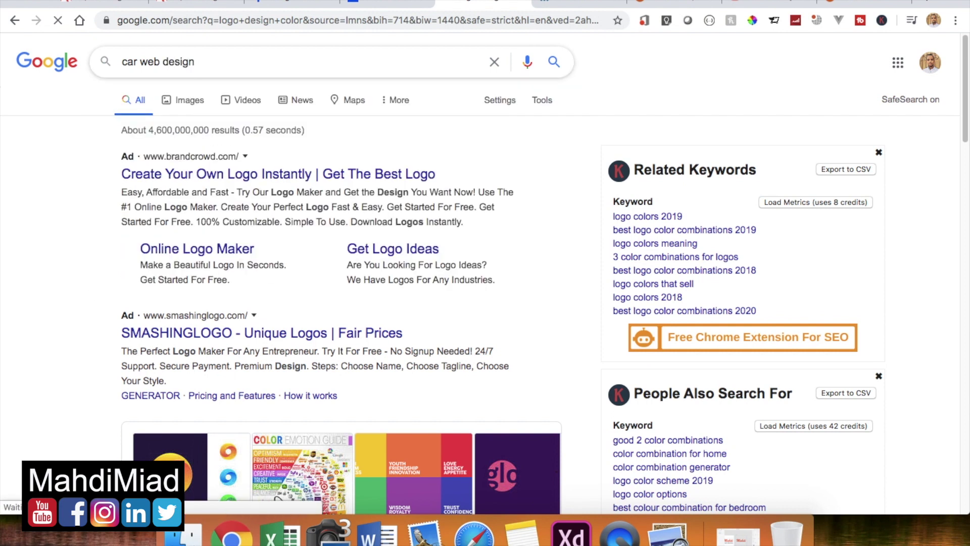
pyautogui.click(189, 100)
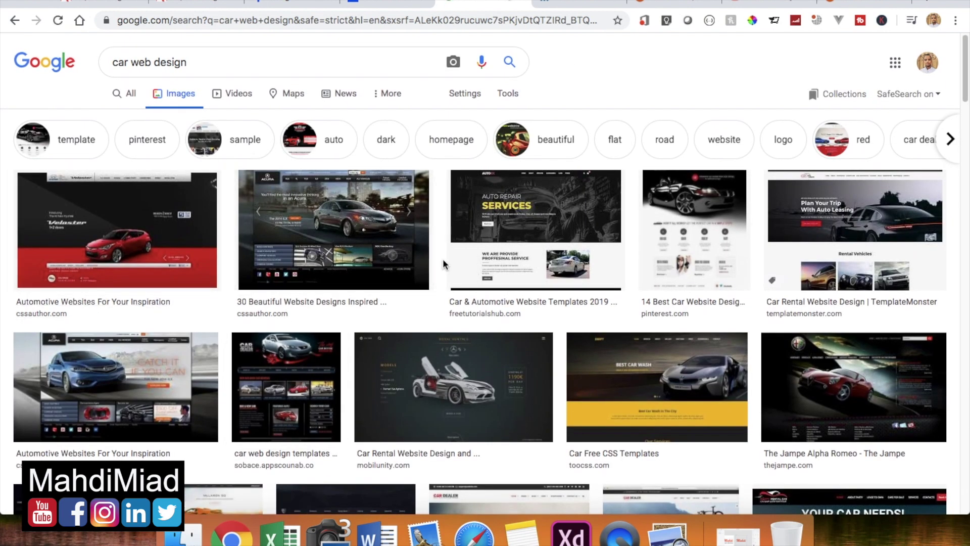
# Examine the layouts of the two Acura website designs and the auto repair services template in the image results.
pyautogui.click(349, 225)
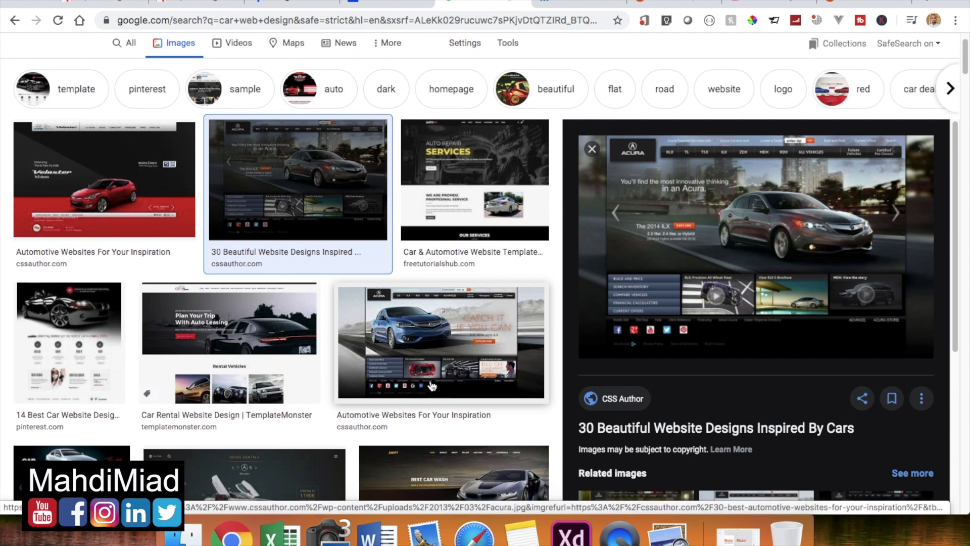
pyautogui.click(432, 263)
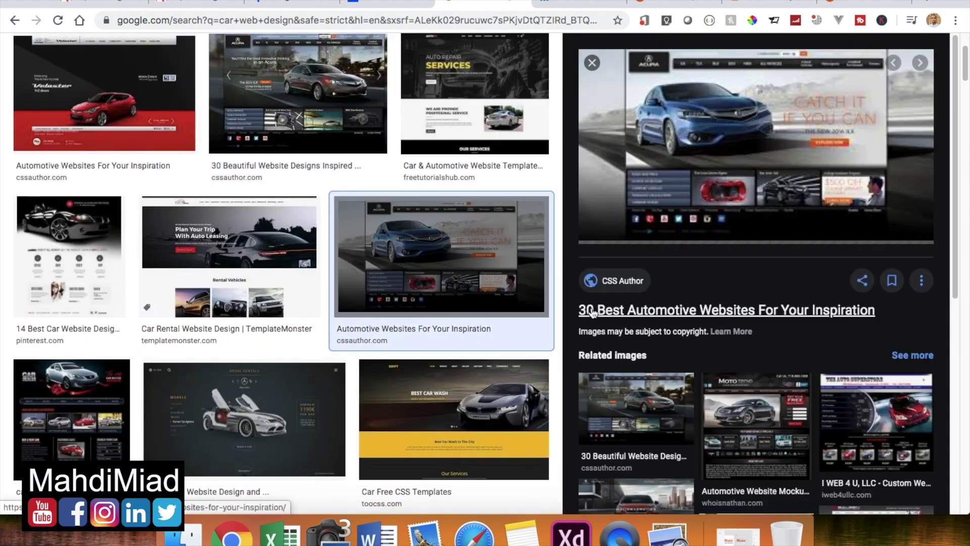
pyautogui.scroll(1, 593, 314)
pyautogui.scroll(1, 745, 292)
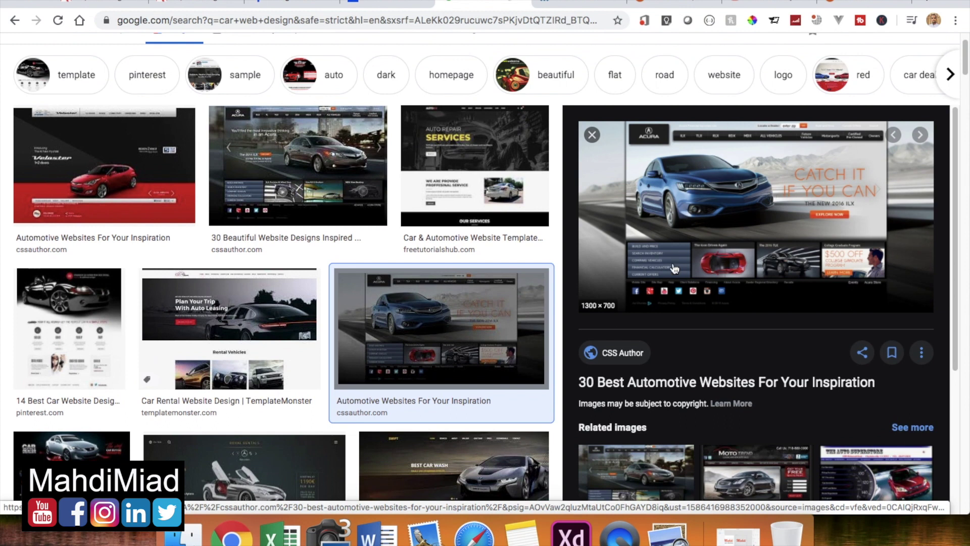
pyautogui.scroll(2, 674, 268)
pyautogui.click(542, 280)
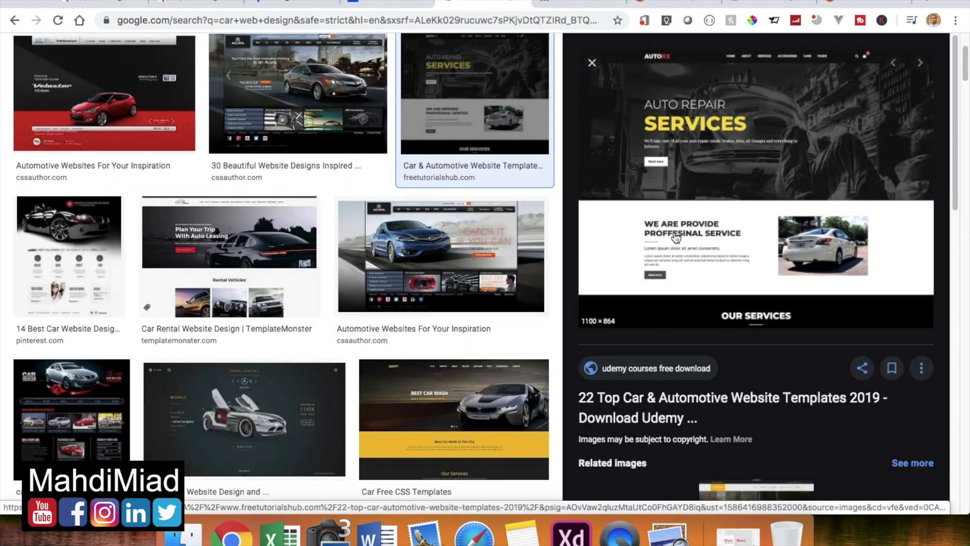
pyautogui.scroll(3, 675, 236)
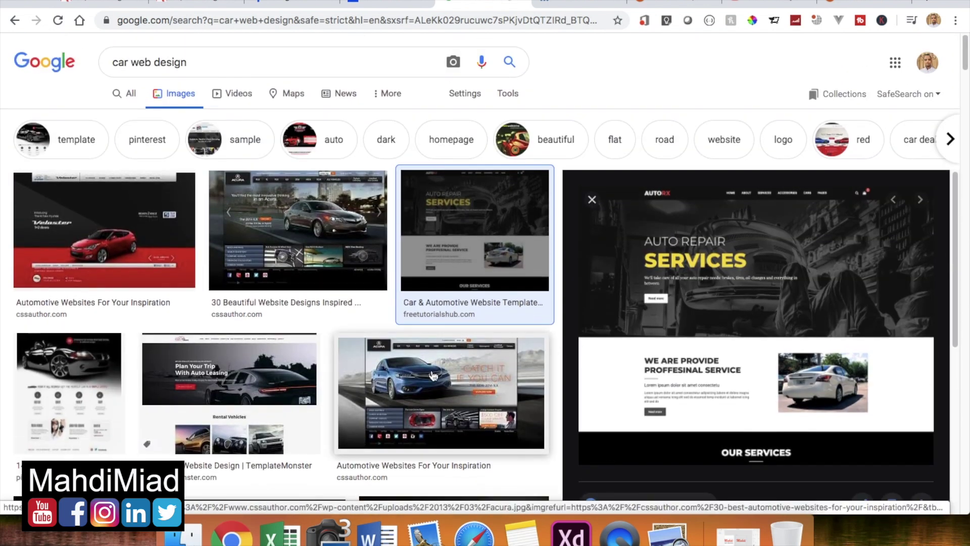
# Examine the Mobilunity car rental website design and the Car Free CSS Templates car wash layout.
pyautogui.scroll(-5, 433, 377)
pyautogui.click(279, 347)
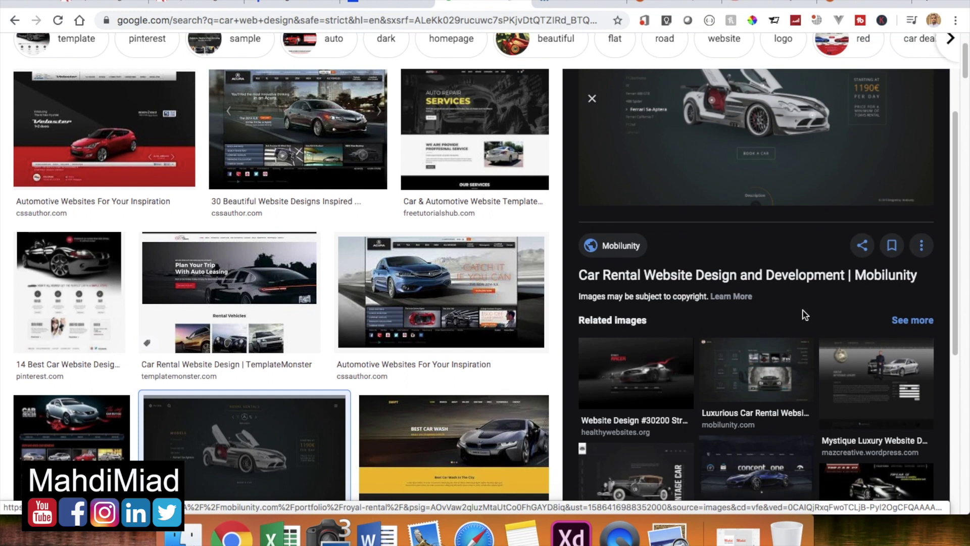
pyautogui.click(541, 420)
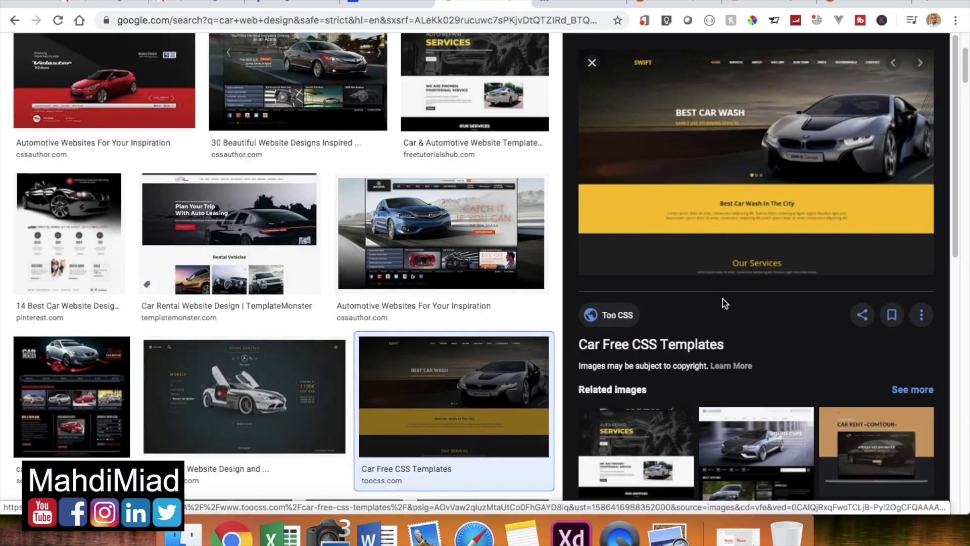
pyautogui.scroll(2, 826, 182)
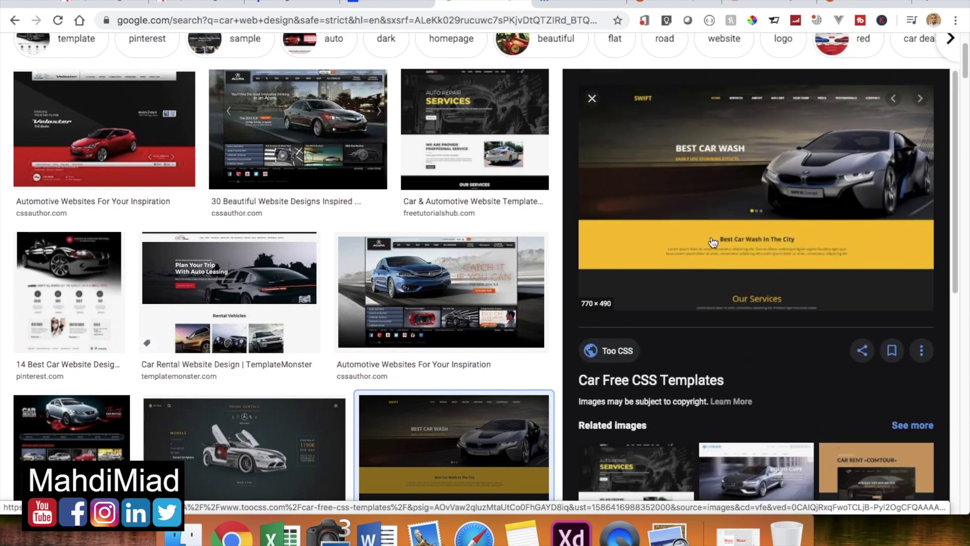
pyautogui.scroll(-3, 439, 299)
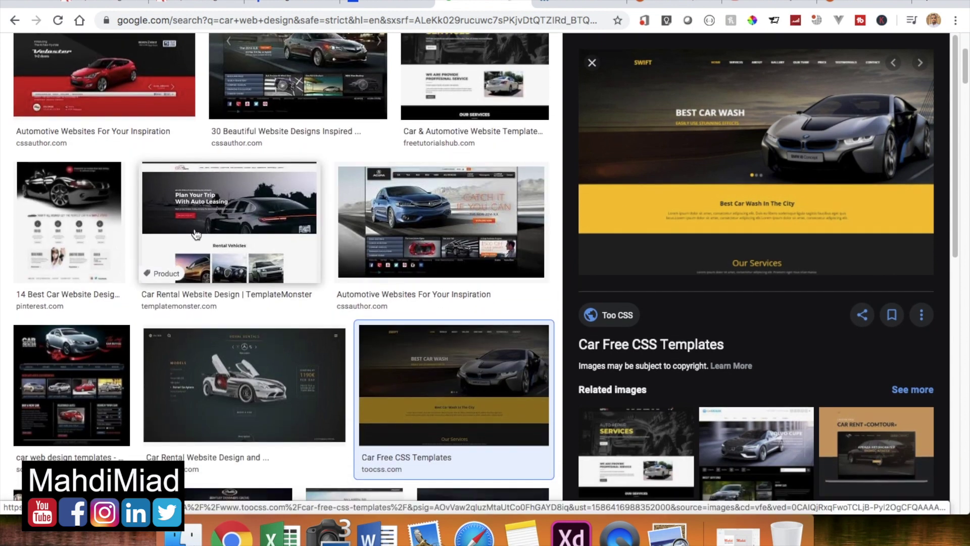
# Examine the Pinterest car website design and the Ausbit Solutions concept_one website design.
pyautogui.click(71, 223)
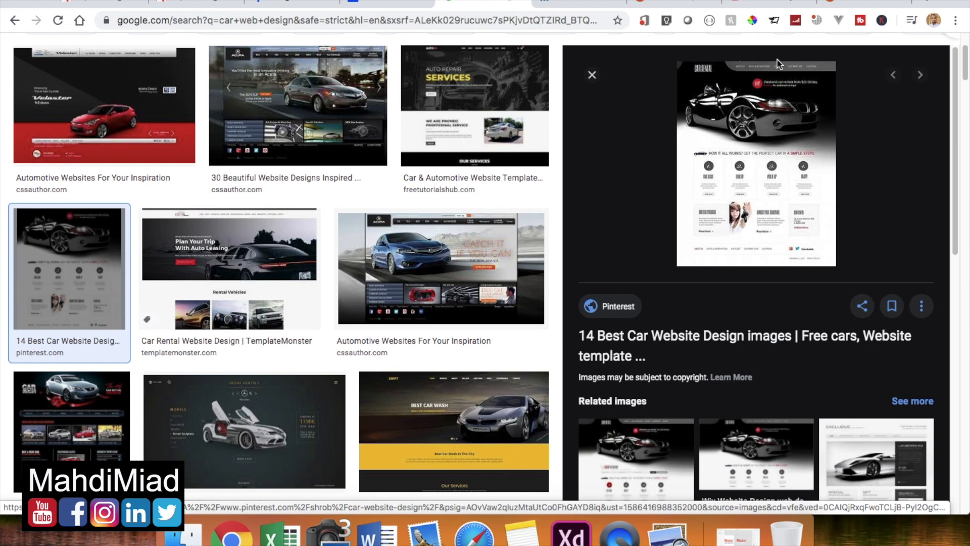
pyautogui.scroll(-4, 797, 294)
pyautogui.scroll(-8, 385, 399)
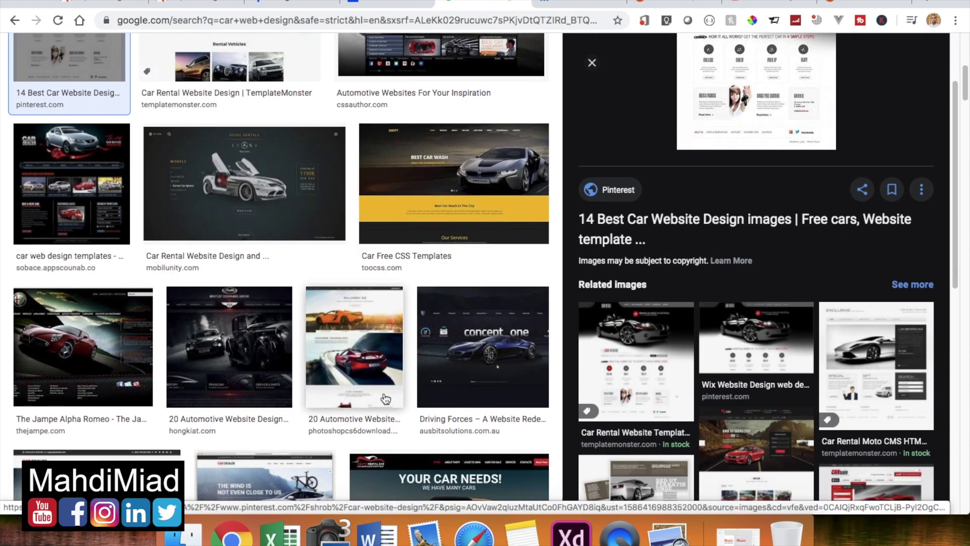
pyautogui.click(488, 273)
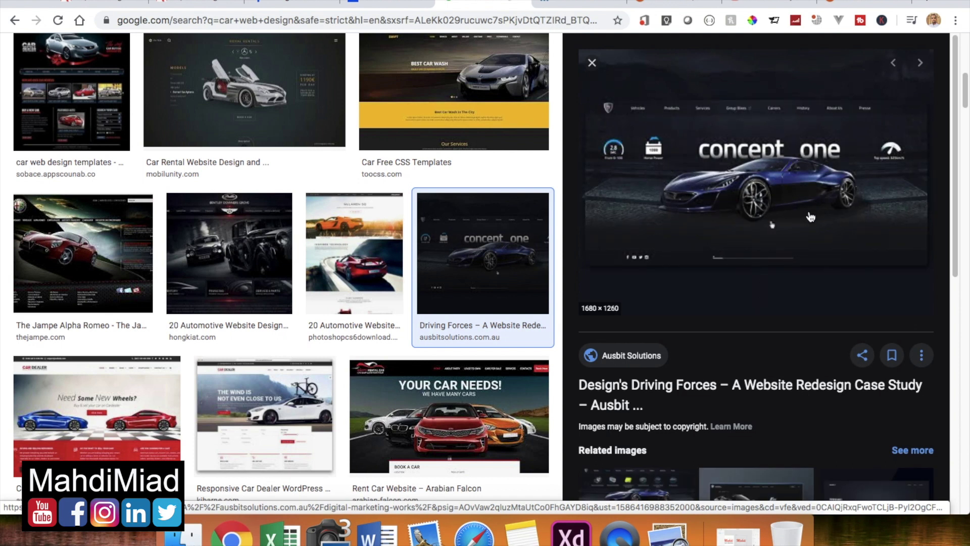
# Open the concept_one website design image at full size and save it as "hero section" in the Project 2 folder.
pyautogui.rightClick(734, 187)
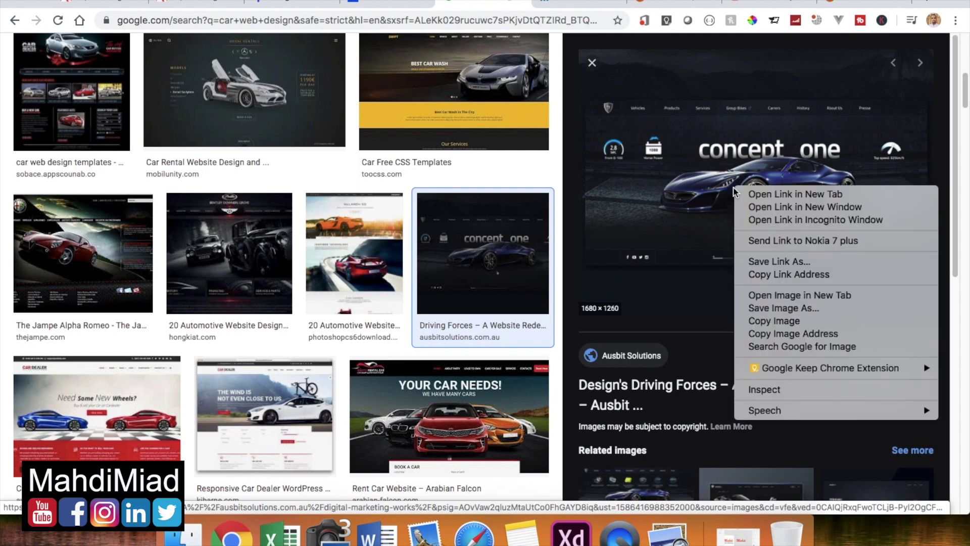
pyautogui.click(781, 295)
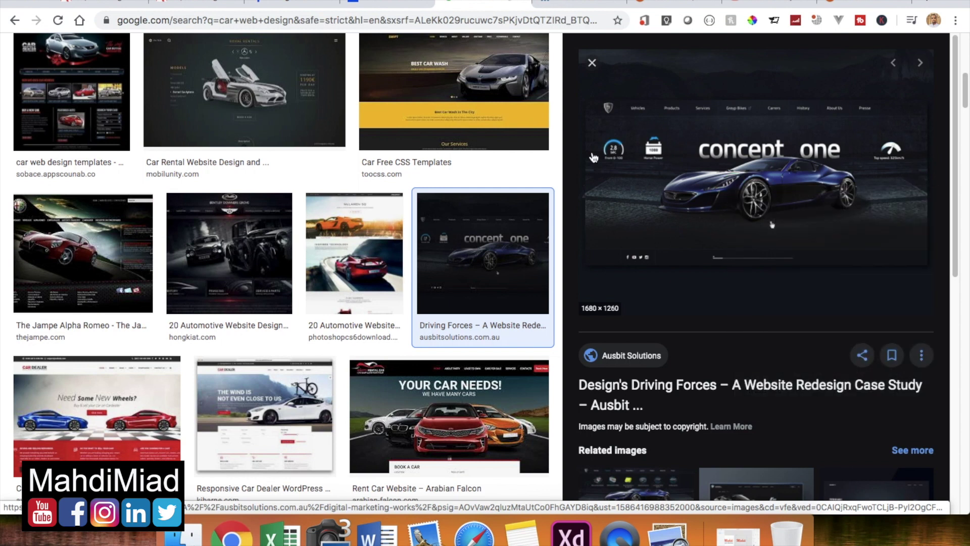
pyautogui.click(513, 4)
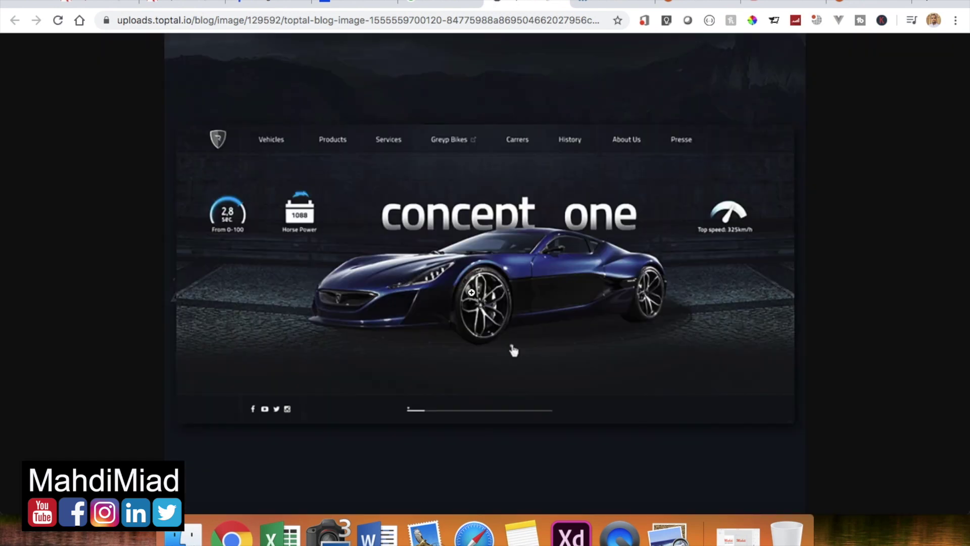
pyautogui.rightClick(418, 256)
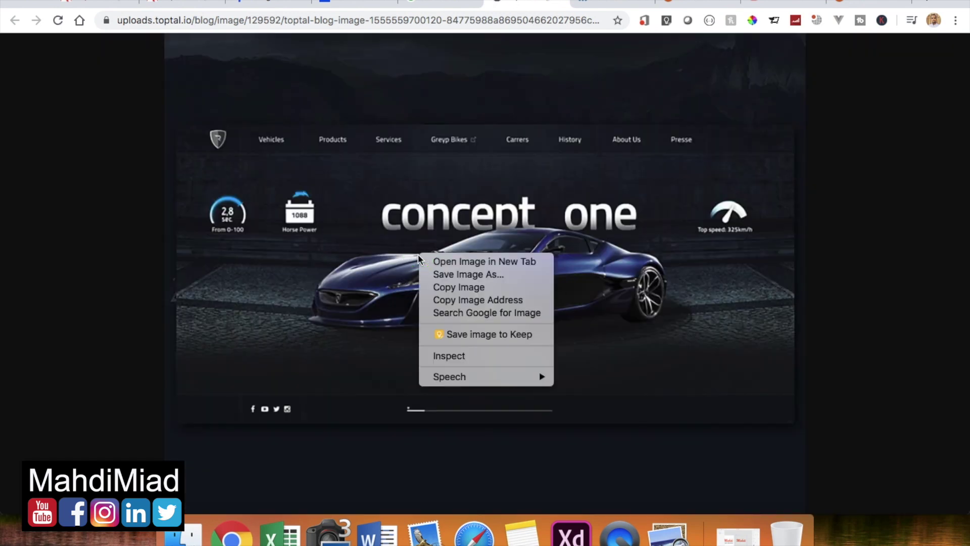
pyautogui.click(435, 276)
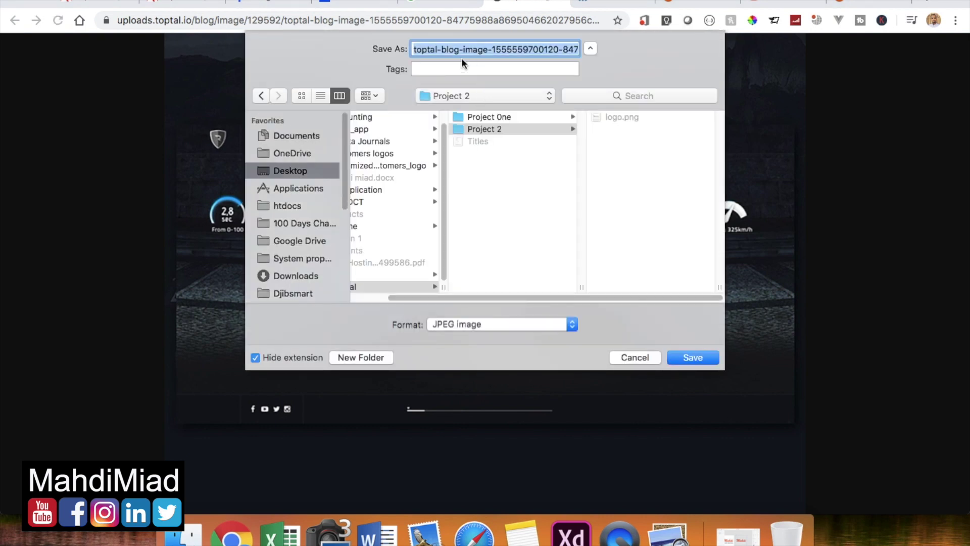
pyautogui.write('hero section')
pyautogui.press('Return')
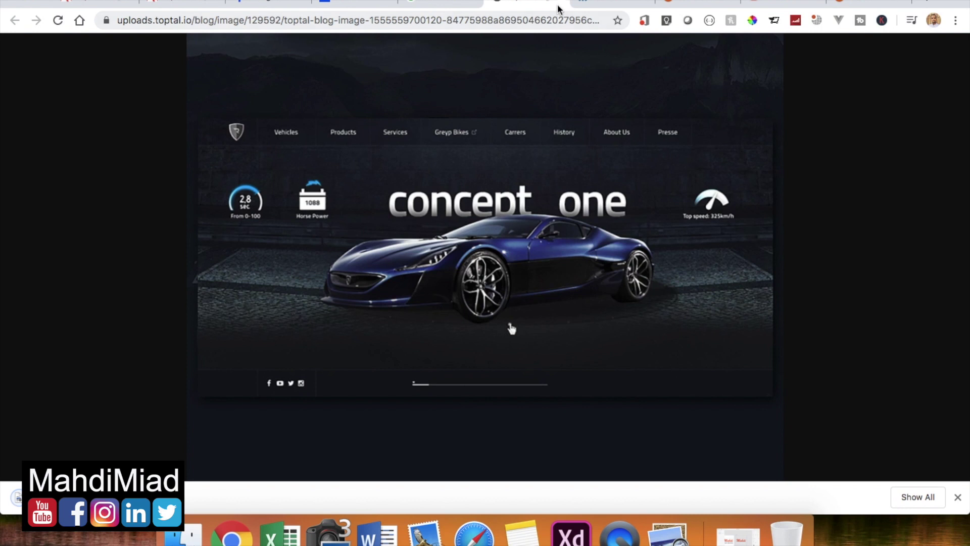
pyautogui.press('super+w')
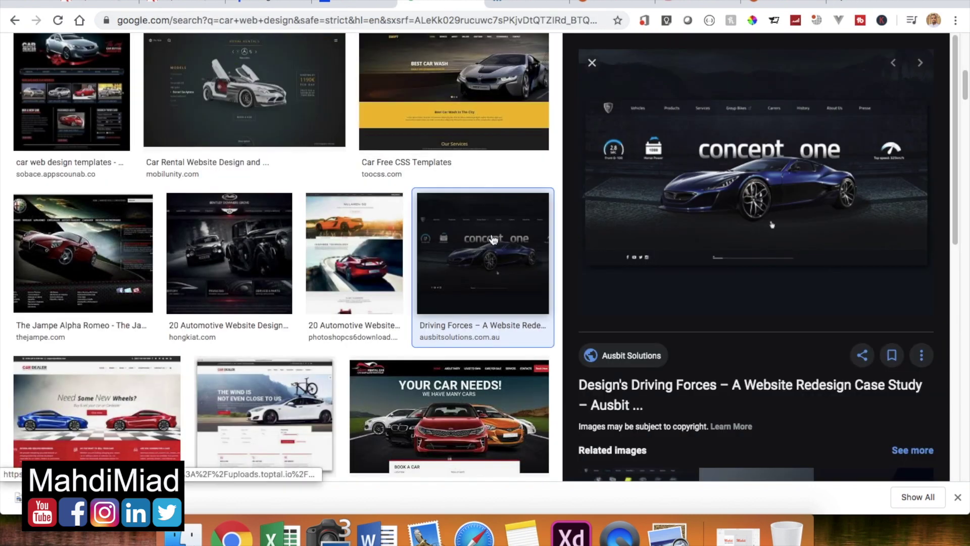
# Open the Awwwards Car Dealer theme image at full size and save it as "service section" in the Project 2 folder.
pyautogui.scroll(-5, 355, 374)
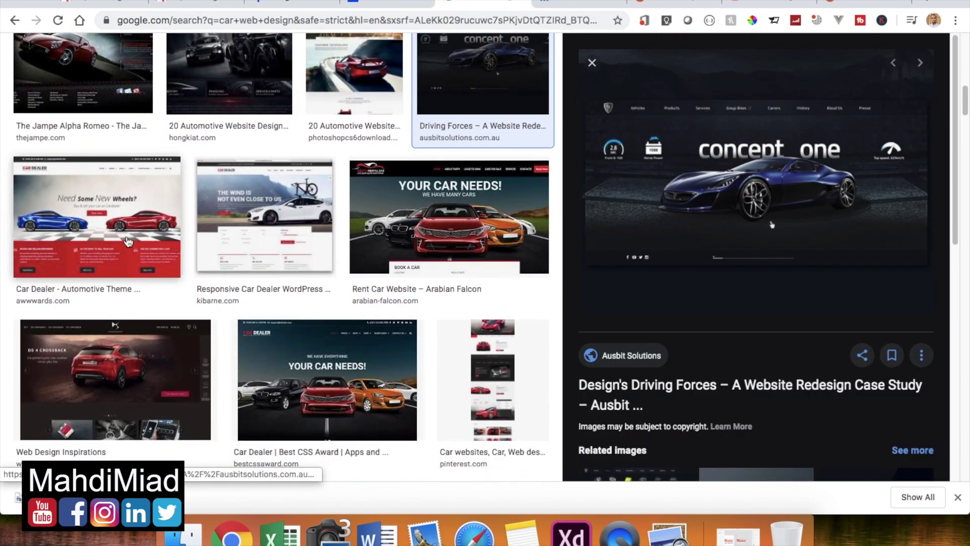
pyautogui.press('Right')
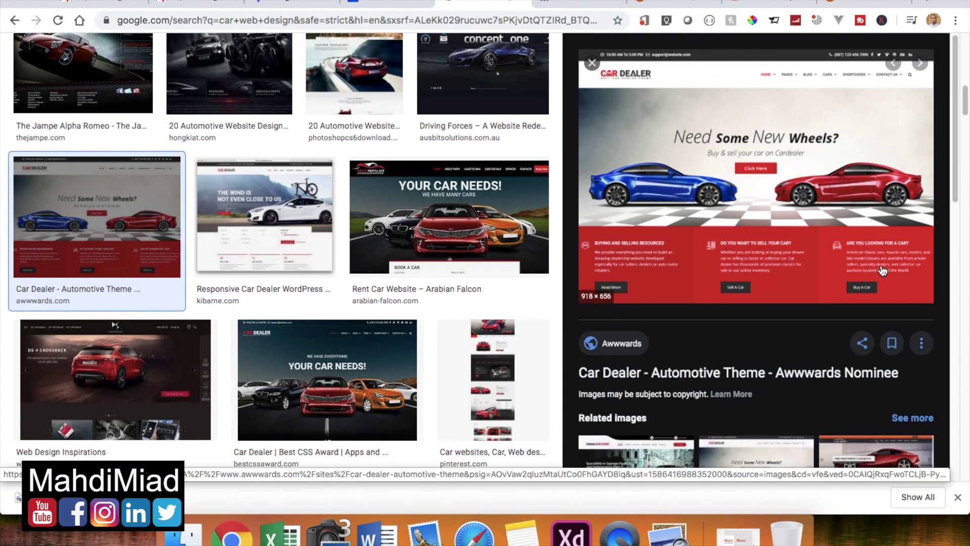
pyautogui.rightClick(676, 193)
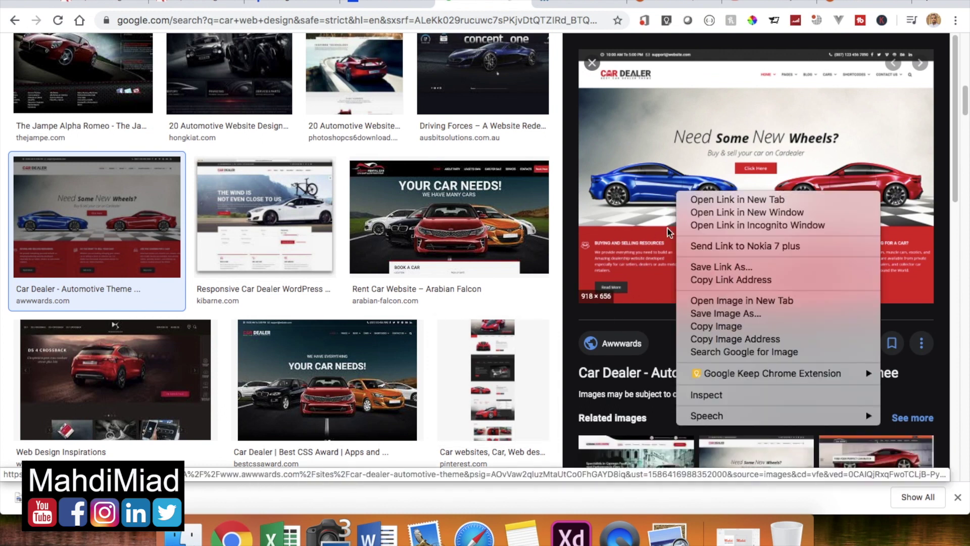
pyautogui.click(697, 301)
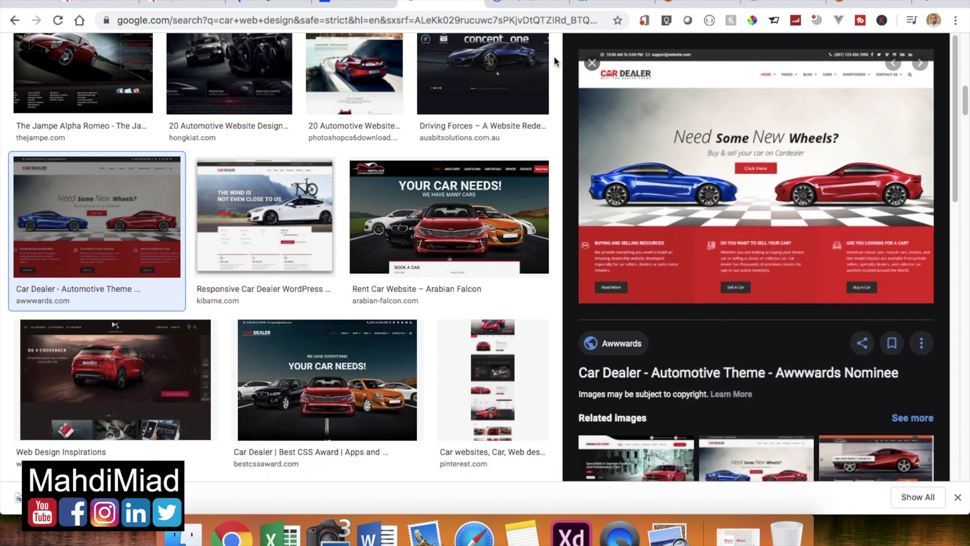
pyautogui.click(520, 6)
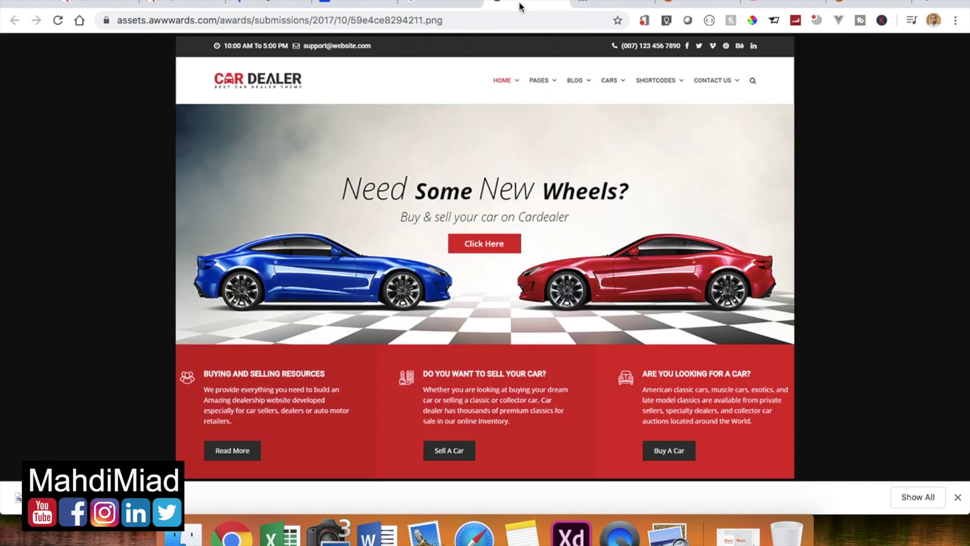
pyautogui.rightClick(497, 272)
pyautogui.click(510, 292)
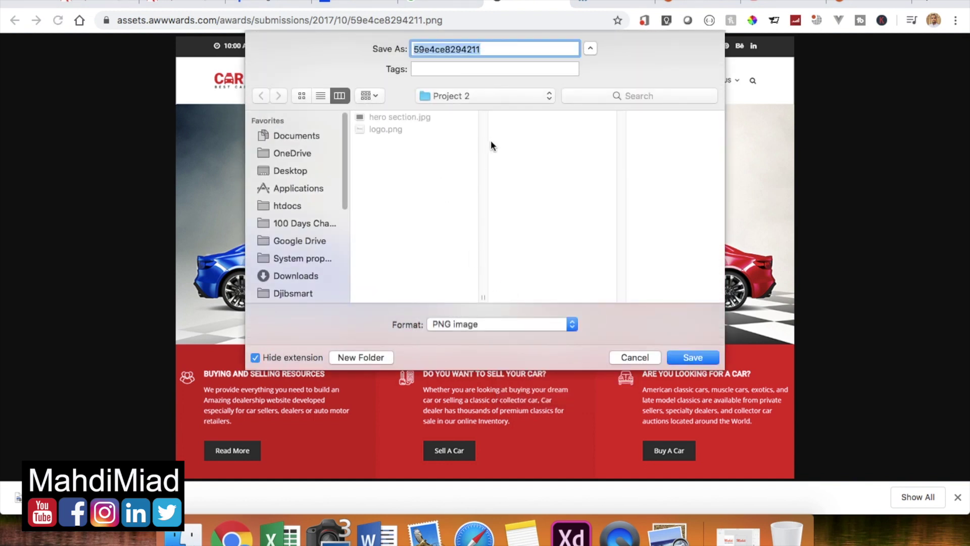
pyautogui.write('service section')
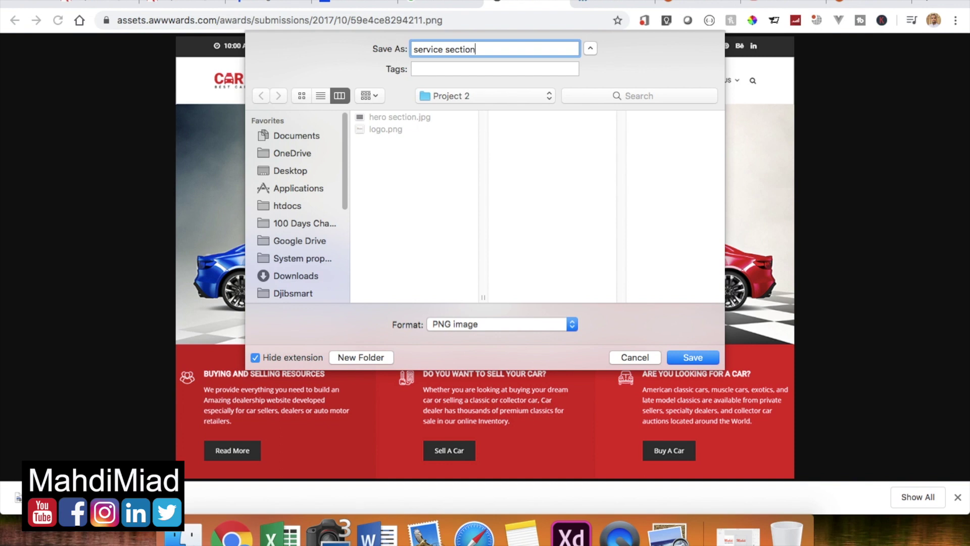
pyautogui.press('Return')
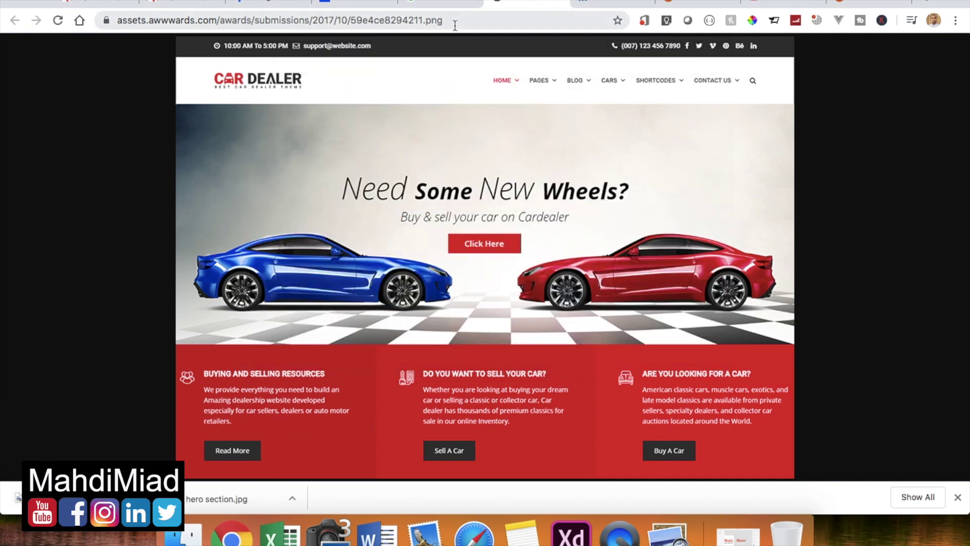
# Return to the car web design results and examine the Infiniti design from Colorlib's car dealer websites.
pyautogui.click(446, 8)
pyautogui.scroll(-6, 420, 343)
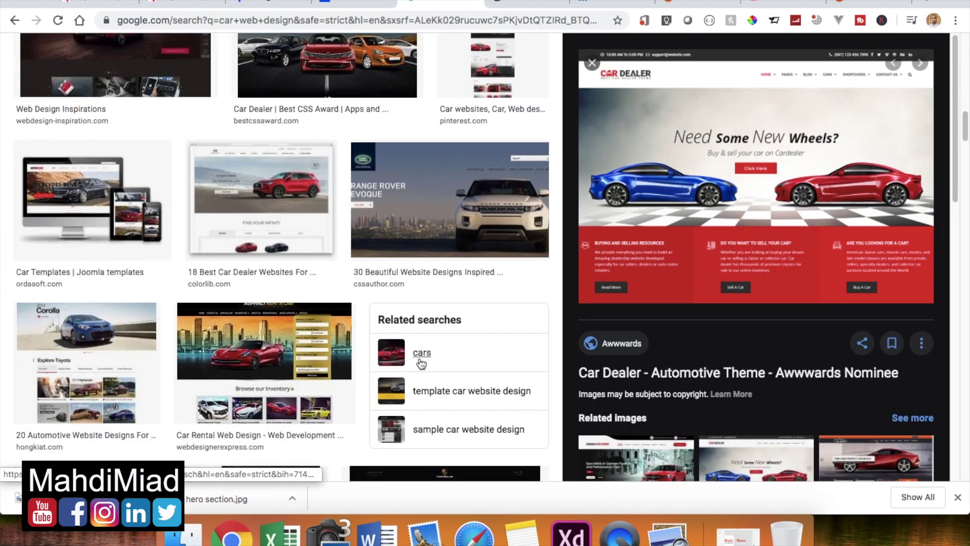
pyautogui.scroll(-4, 421, 362)
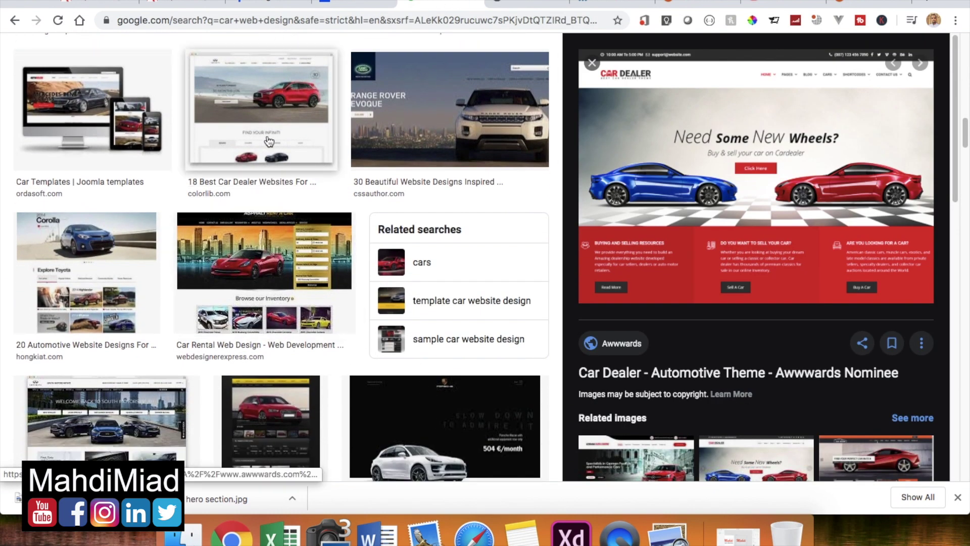
pyautogui.click(269, 141)
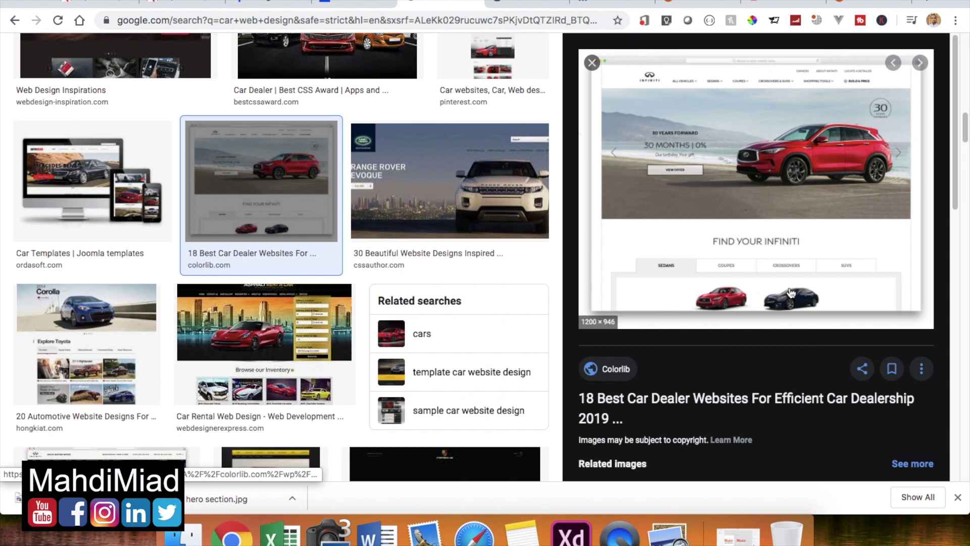
pyautogui.rightClick(735, 278)
pyautogui.click(426, 310)
# Find the WP Car Rental theme design and open its image in a separate tab, enlarged at the "Our rentals cars" section.
pyautogui.scroll(-7, 426, 310)
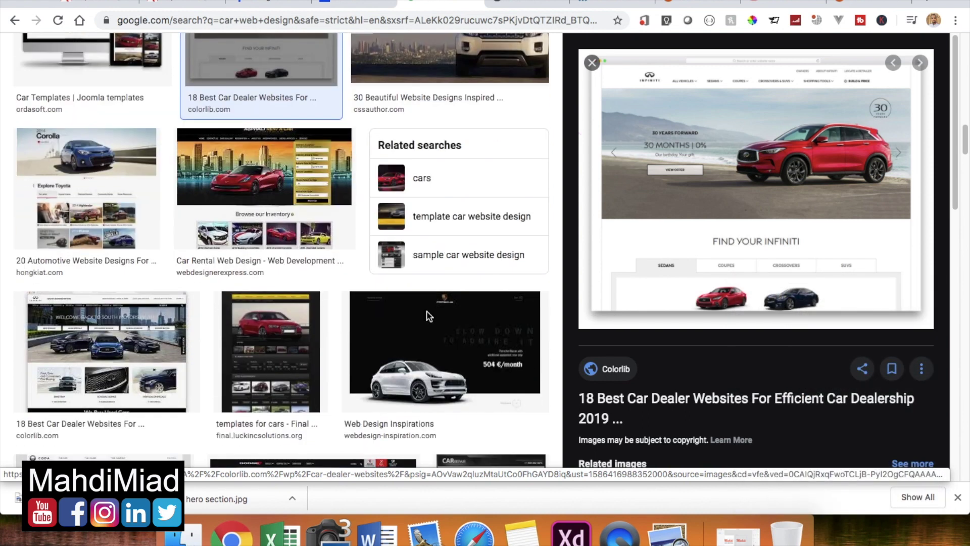
pyautogui.scroll(-3, 376, 369)
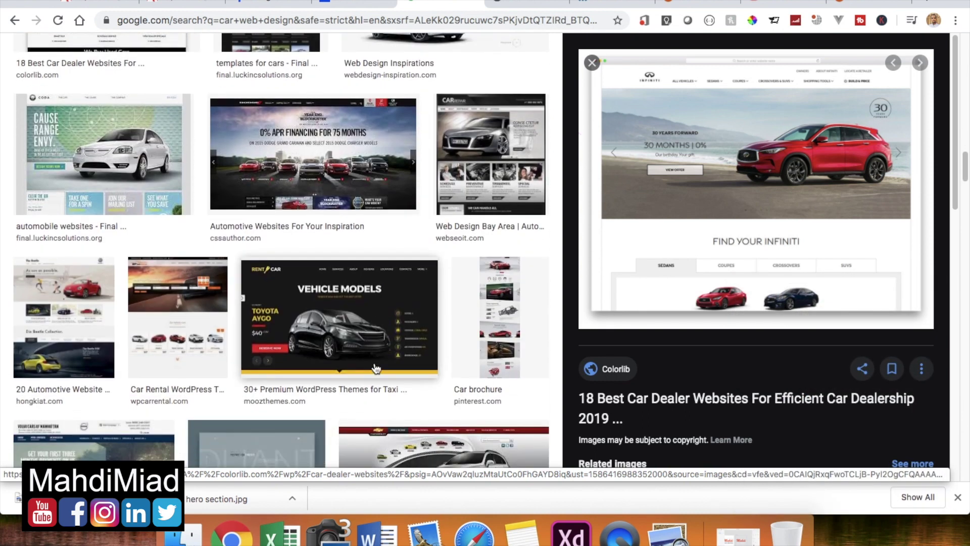
pyautogui.click(192, 352)
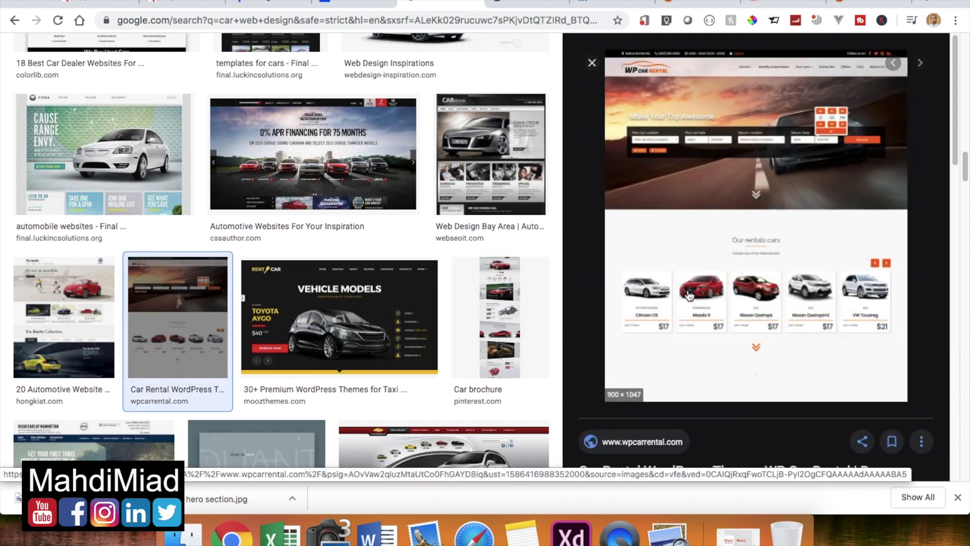
pyautogui.rightClick(689, 295)
pyautogui.click(719, 385)
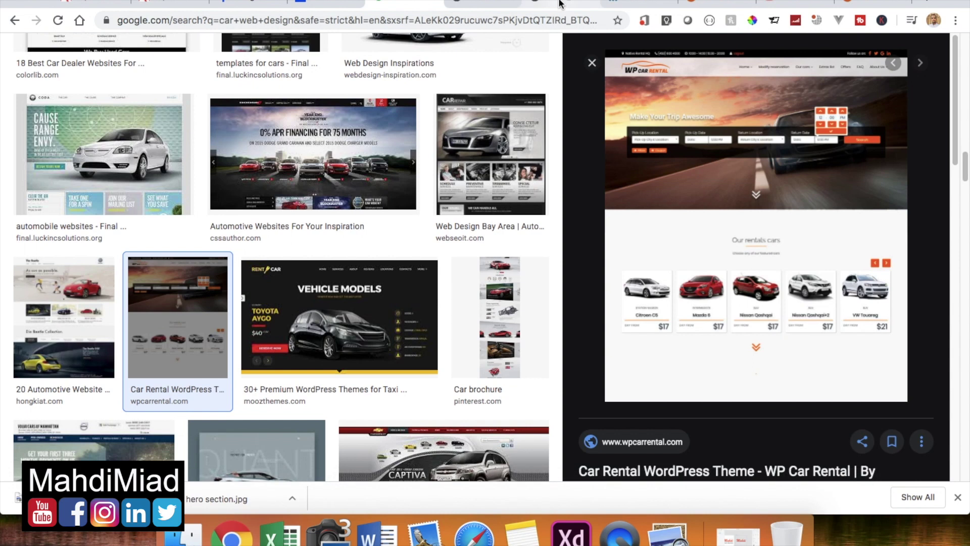
pyautogui.click(559, 4)
pyautogui.click(523, 355)
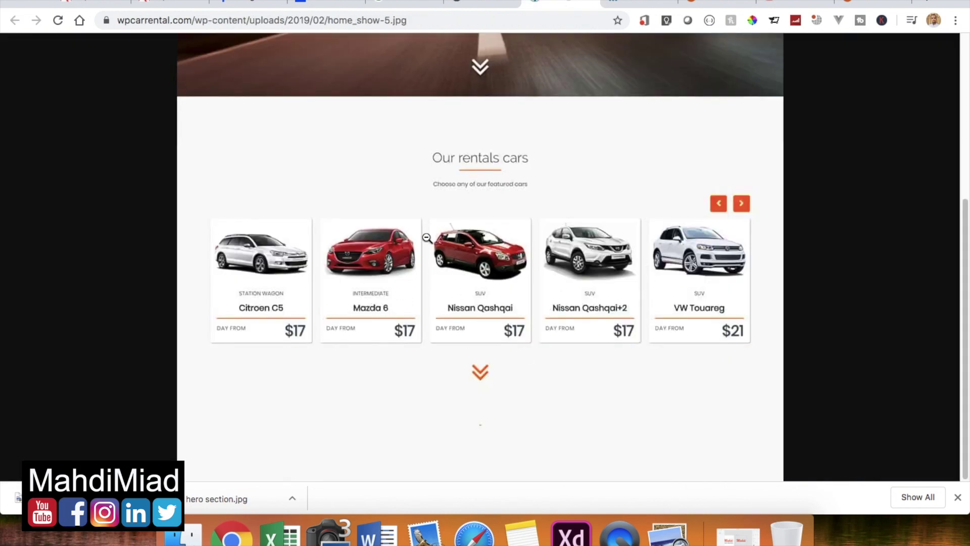
# Save the WP Car Rental image as "car type" in JPEG format in the Project 2 folder.
pyautogui.rightClick(490, 274)
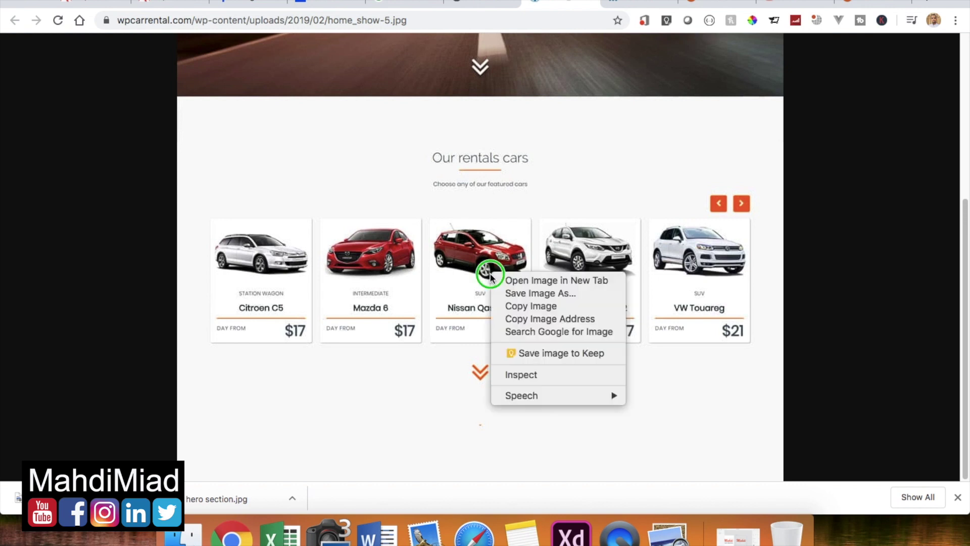
pyautogui.click(508, 295)
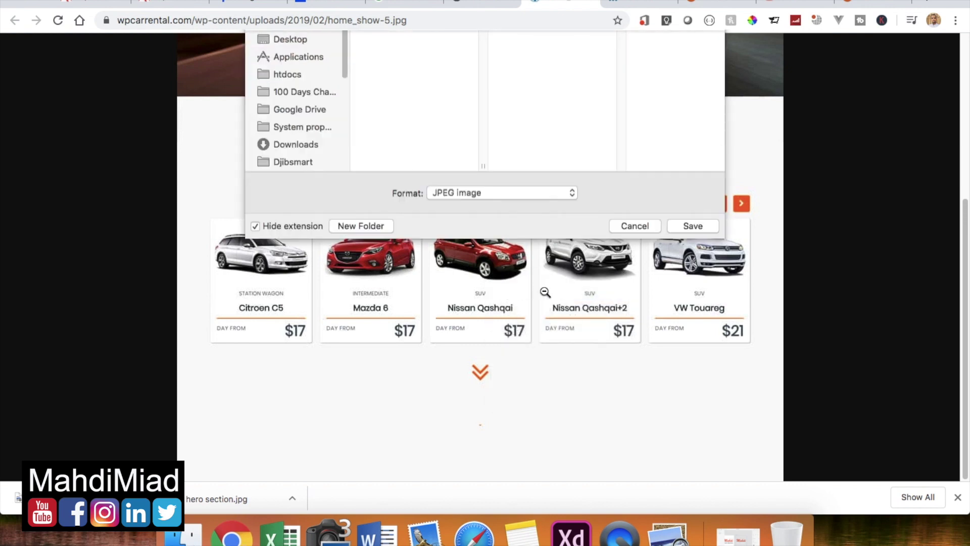
pyautogui.write('car')
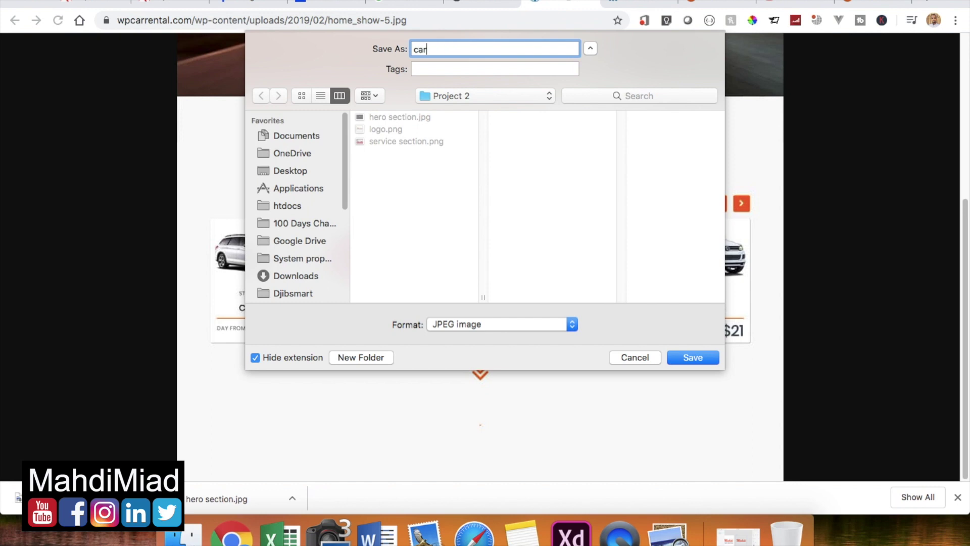
pyautogui.write(' type')
pyautogui.press('Return')
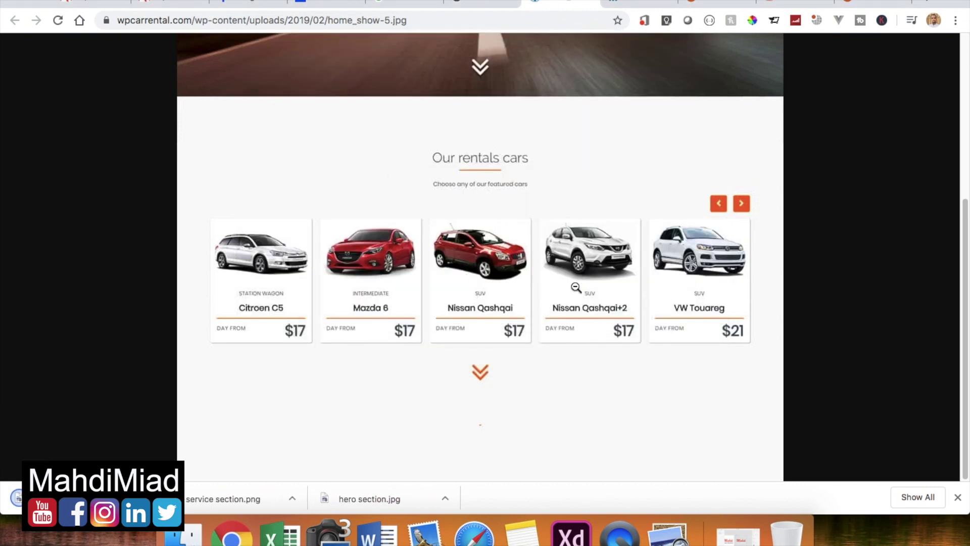
# Switch to Finder and open the Project 2 folder inside the tutorial folder.
pyautogui.click(497, 4)
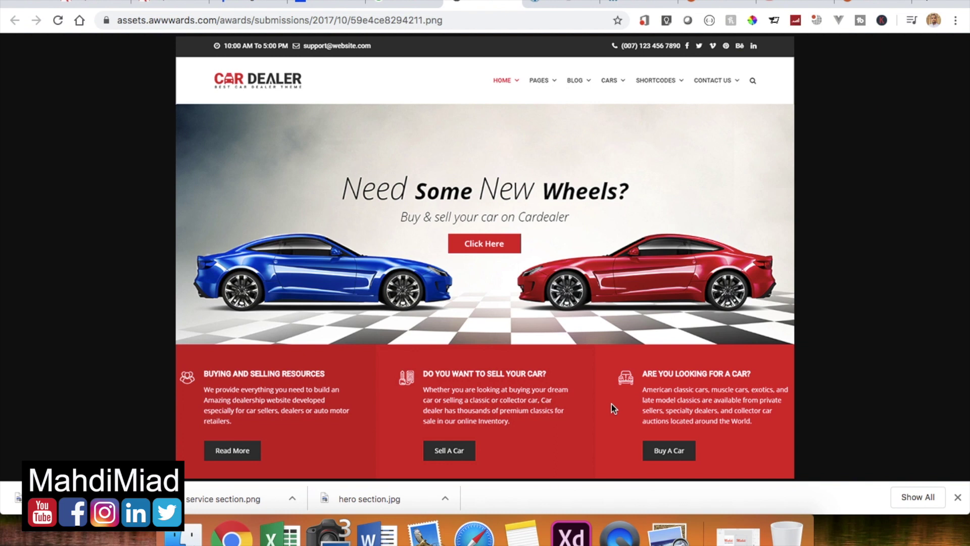
pyautogui.click(192, 536)
pyautogui.click(461, 343)
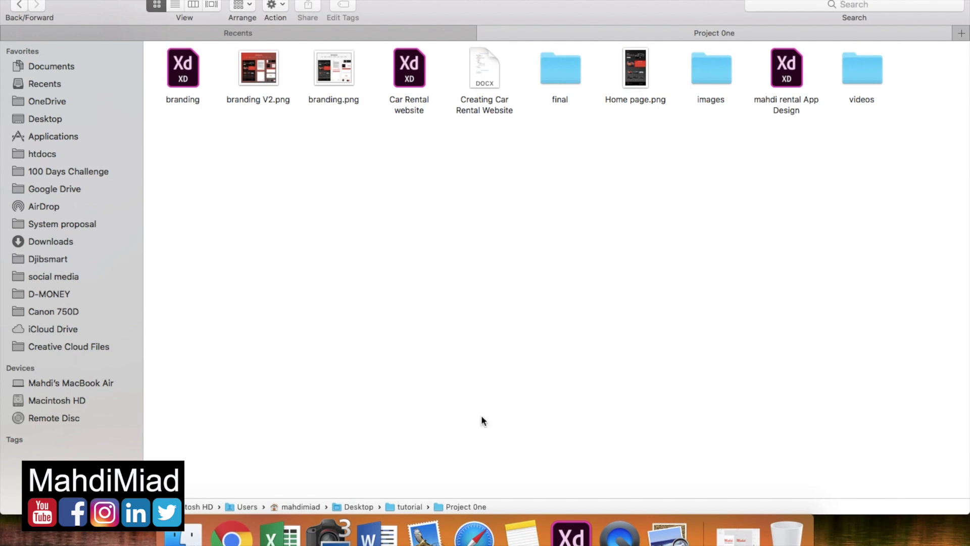
pyautogui.doubleClick(413, 508)
pyautogui.doubleClick(256, 66)
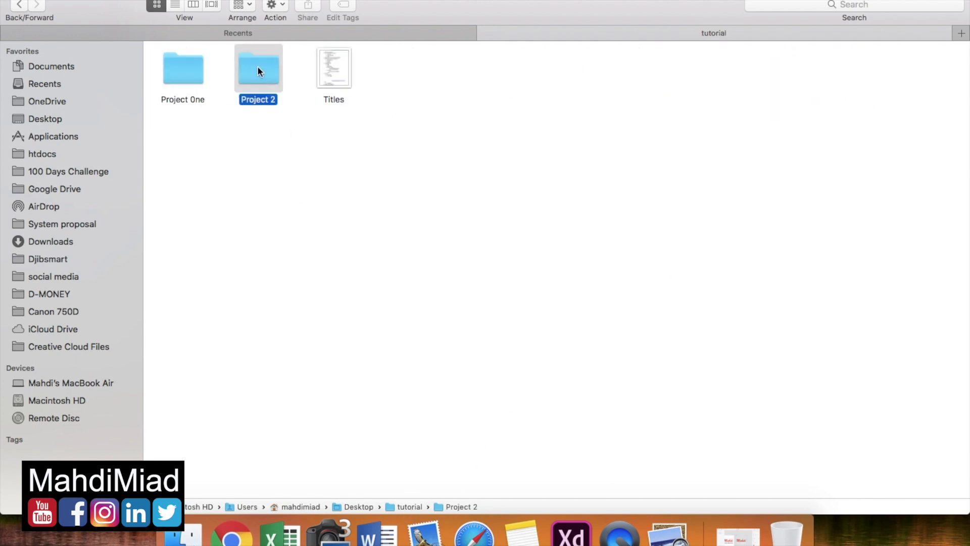
# Review the saved service section, hero section and car type images one after another and close the image viewer.
pyautogui.doubleClick(410, 70)
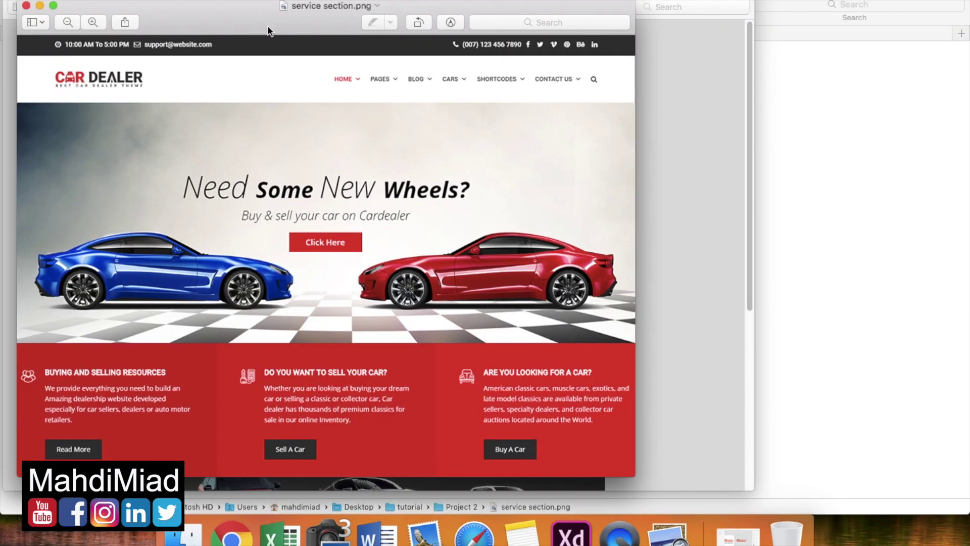
pyautogui.press('super+w')
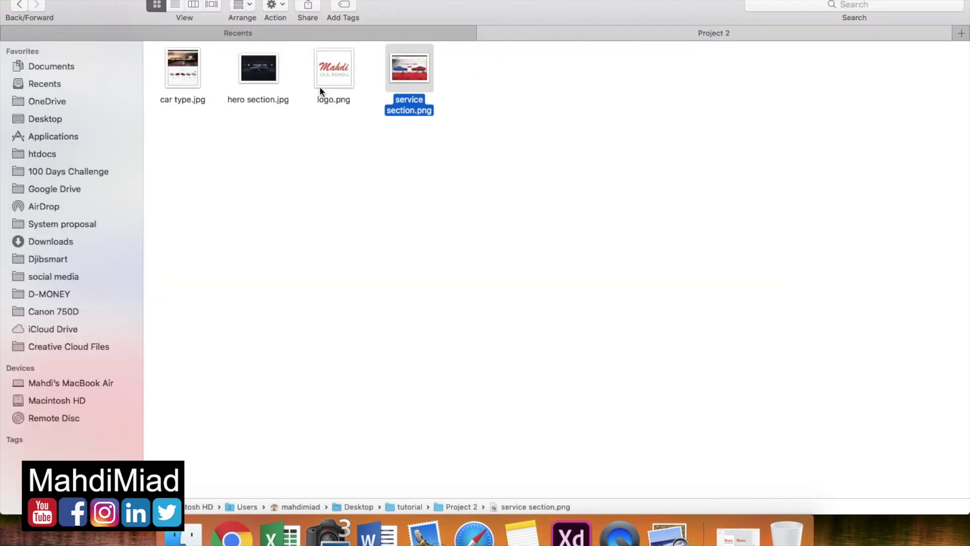
pyautogui.doubleClick(271, 82)
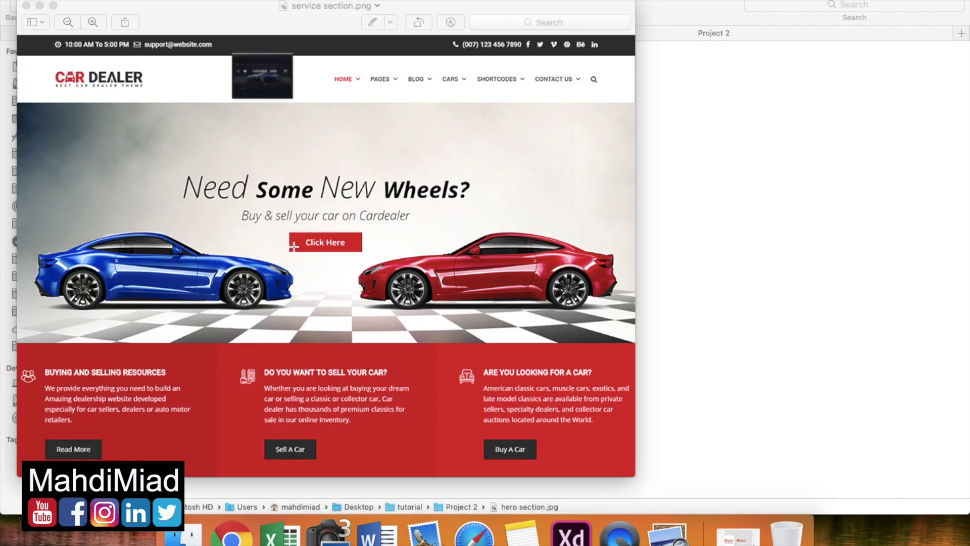
pyautogui.press('super+w')
pyautogui.doubleClick(194, 80)
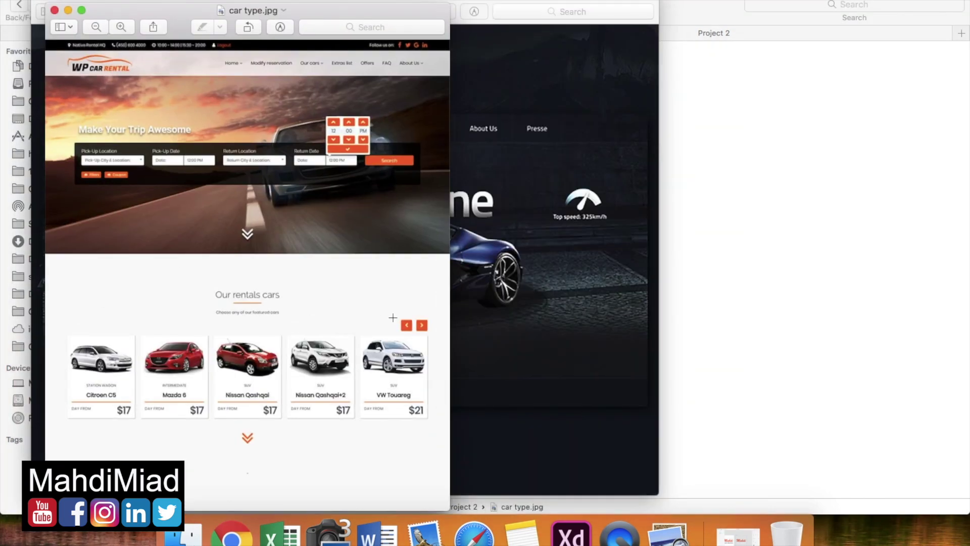
pyautogui.press('super+q')
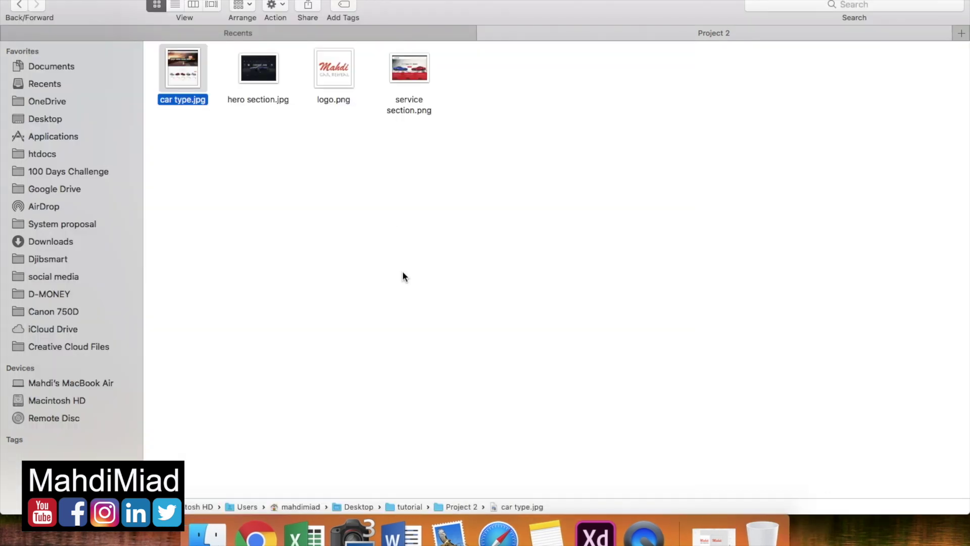
# Go back to the tutorial folder and open Home page.png from the Project 0ne folder.
pyautogui.click(508, 348)
pyautogui.doubleClick(409, 505)
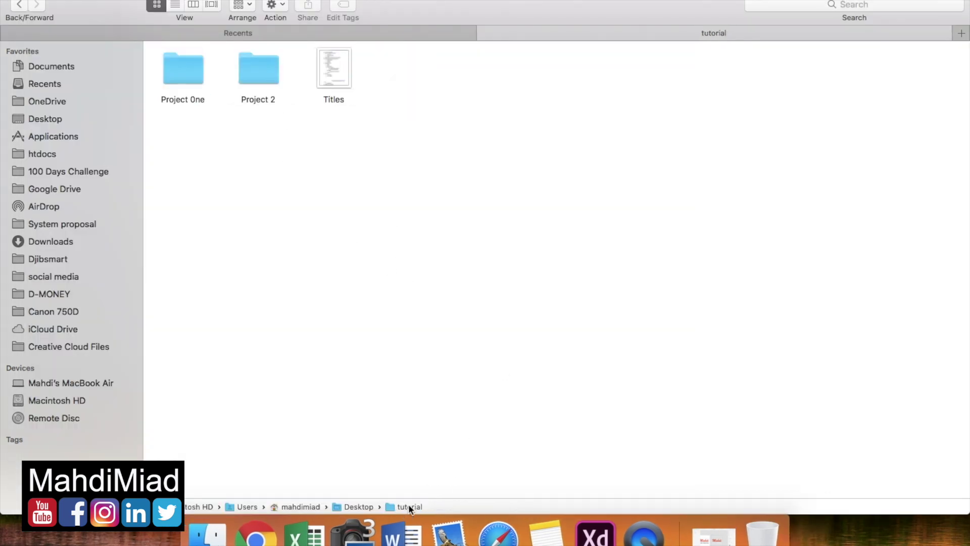
pyautogui.doubleClick(259, 81)
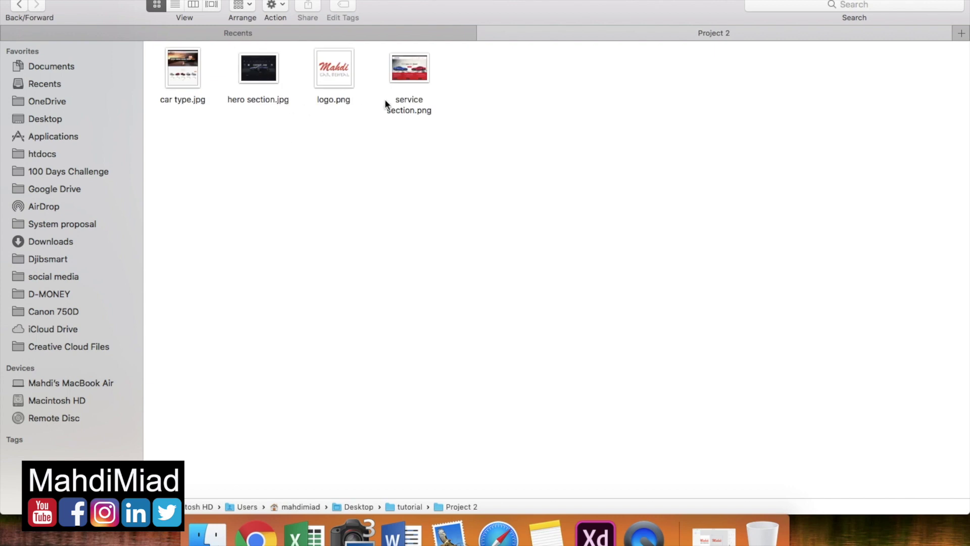
pyautogui.doubleClick(410, 506)
pyautogui.doubleClick(190, 76)
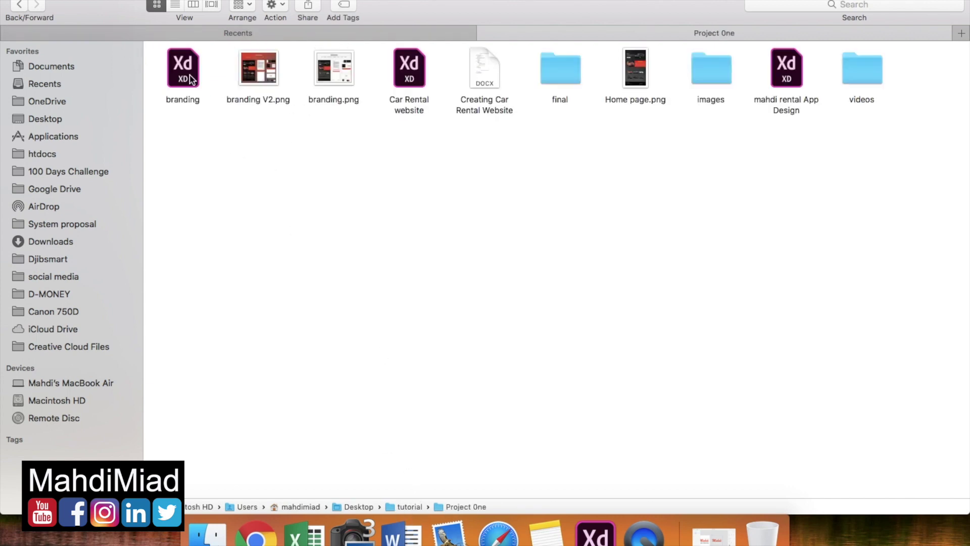
pyautogui.doubleClick(635, 61)
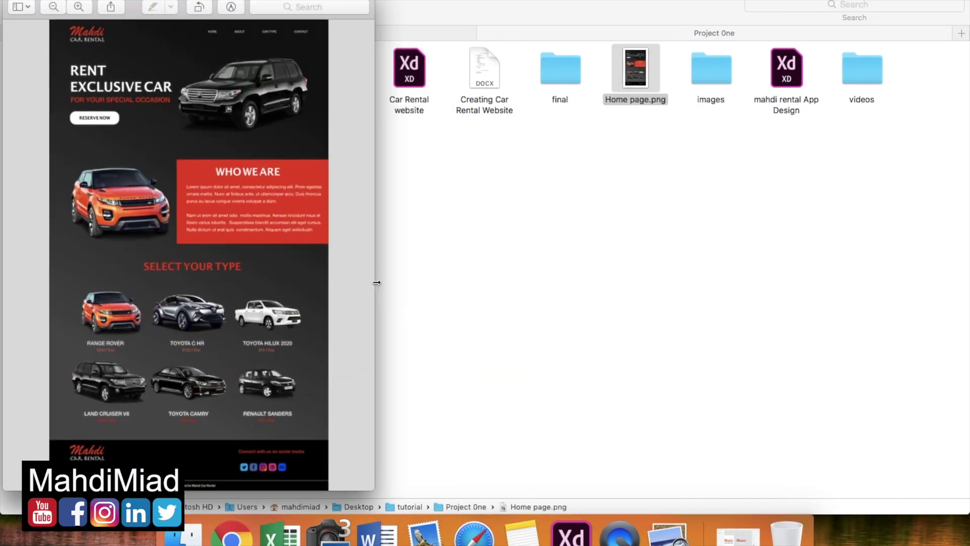
# Widen the image window and review the home page design's hero, "Who we are", "Select your type" and footer sections.
pyautogui.moveTo(376, 283); pyautogui.dragTo(598, 278)
pyautogui.press('super+plus')
pyautogui.press('super+minus')
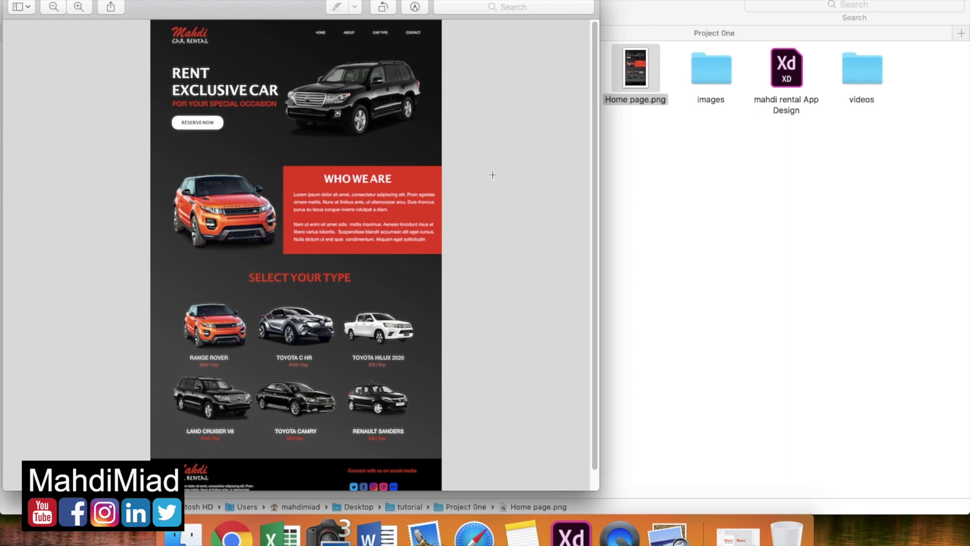
pyautogui.moveTo(454, 132); pyautogui.dragTo(158, 78)
pyautogui.click(254, 145)
pyautogui.scroll(-1, 495, 346)
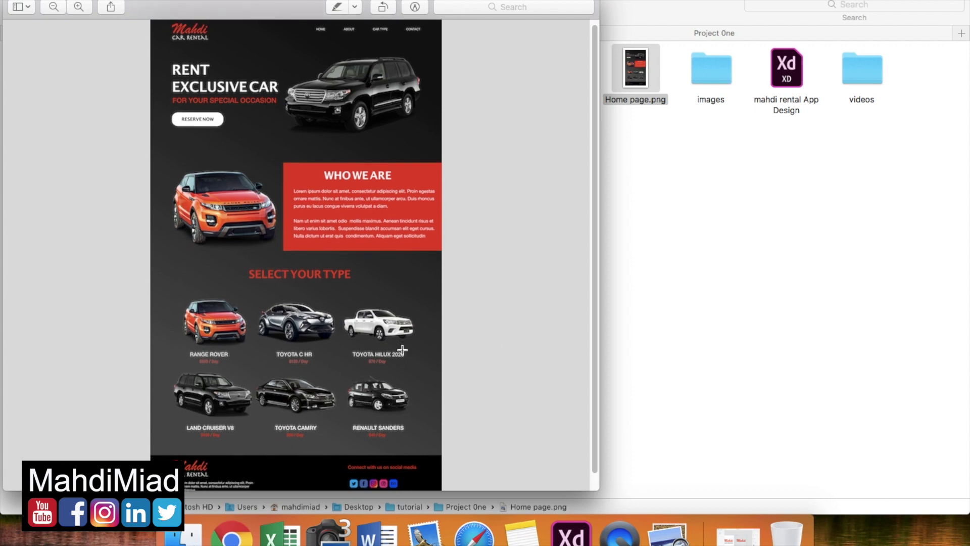
pyautogui.scroll(3, 352, 389)
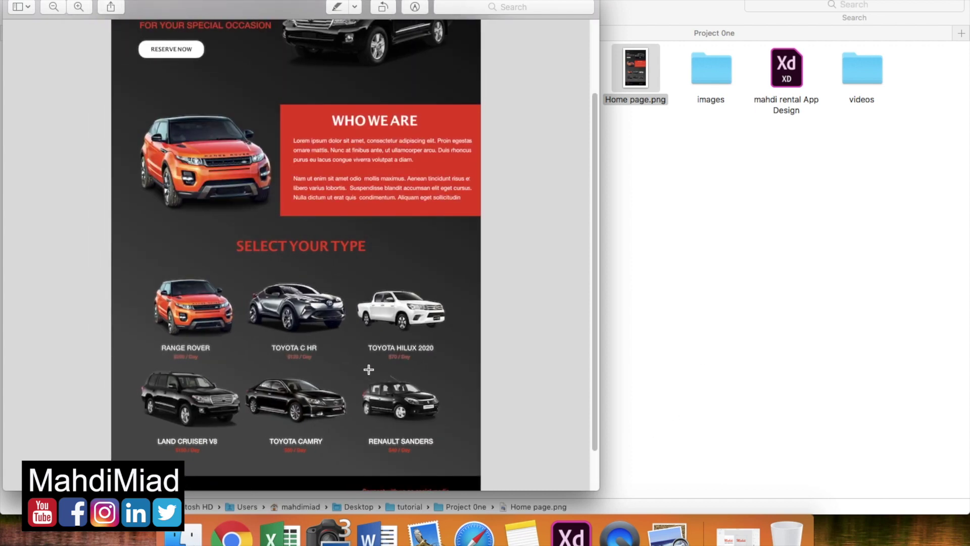
pyautogui.scroll(3, 369, 369)
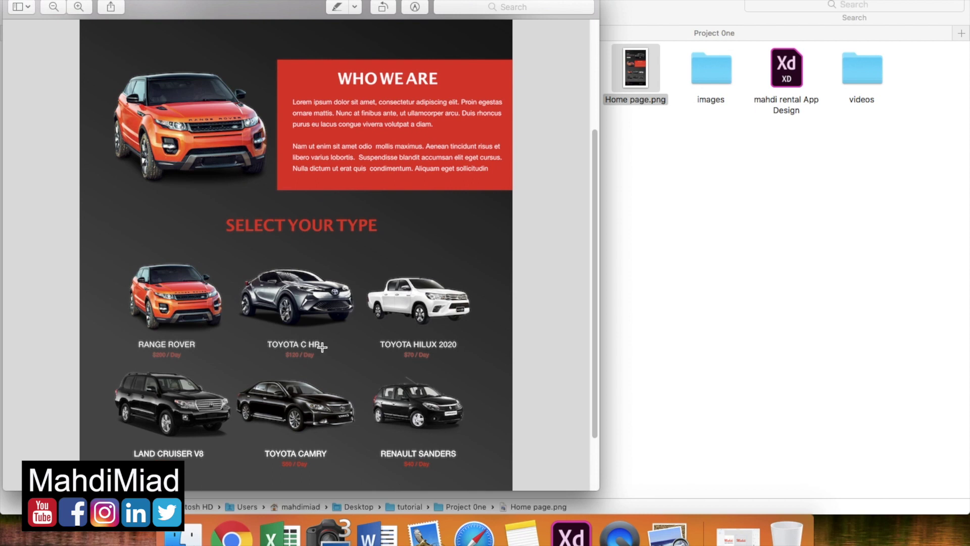
pyautogui.scroll(-5, 284, 375)
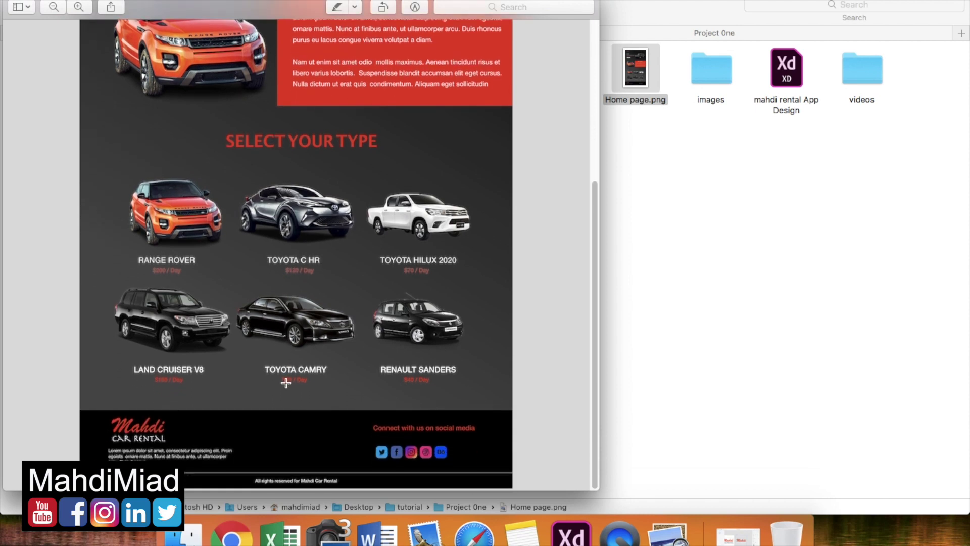
pyautogui.scroll(10, 285, 383)
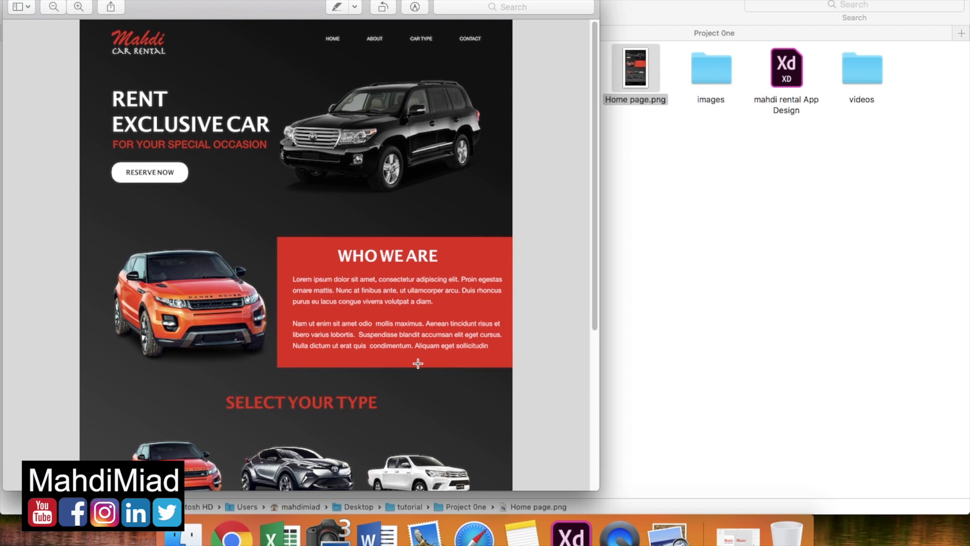
# Switch to branding V2.png in Preview and examine the website mockup's hero section and dark background up close.
pyautogui.click(715, 363)
pyautogui.click(570, 533)
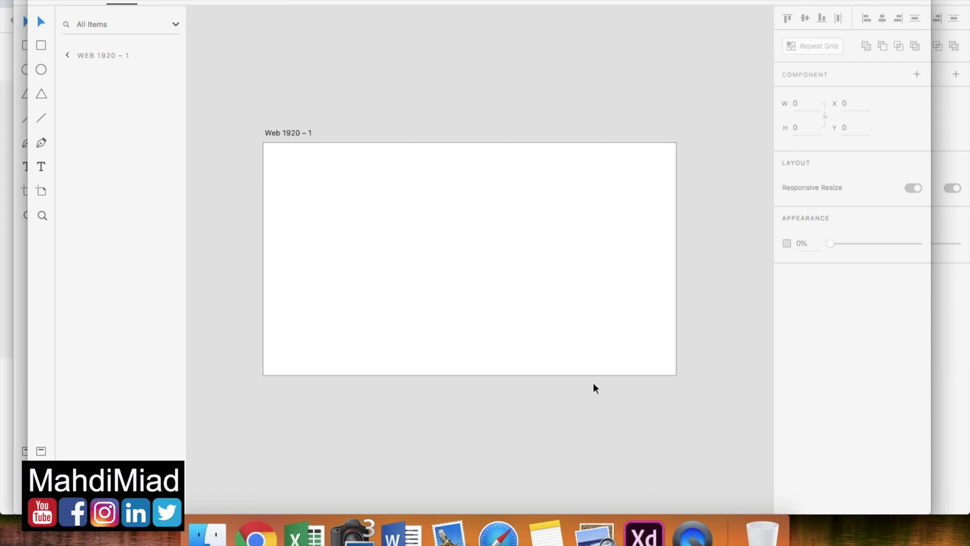
pyautogui.click(595, 534)
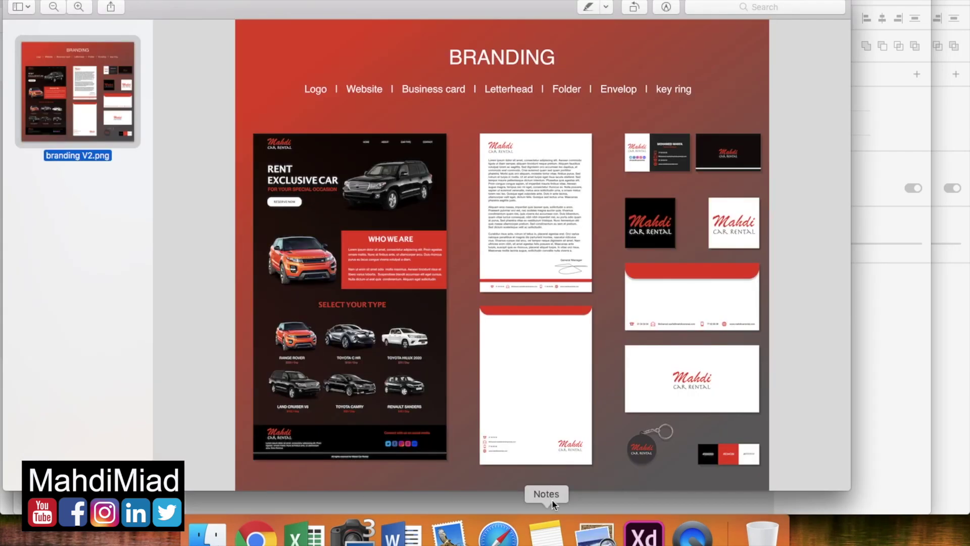
pyautogui.moveTo(250, 121); pyautogui.dragTo(445, 457)
pyautogui.click(595, 402)
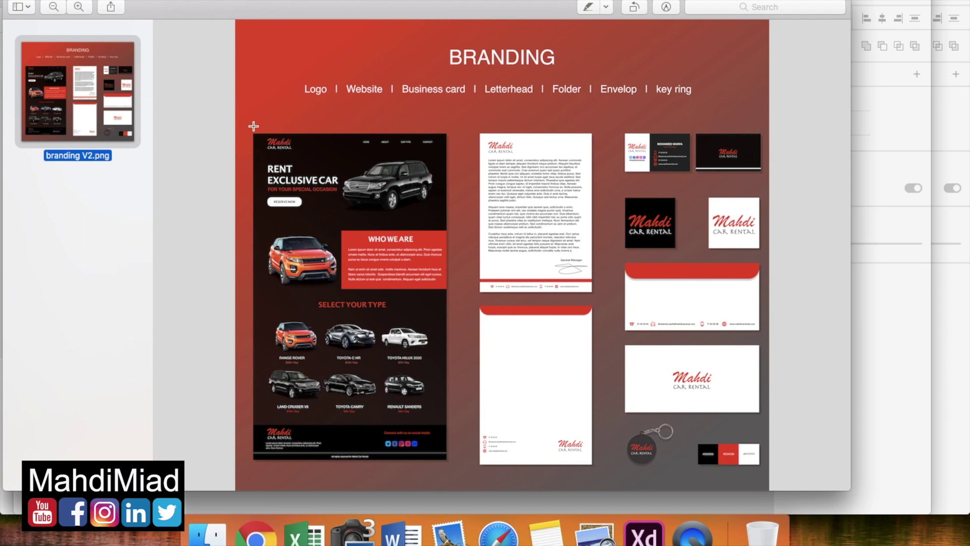
pyautogui.press('super+plus')
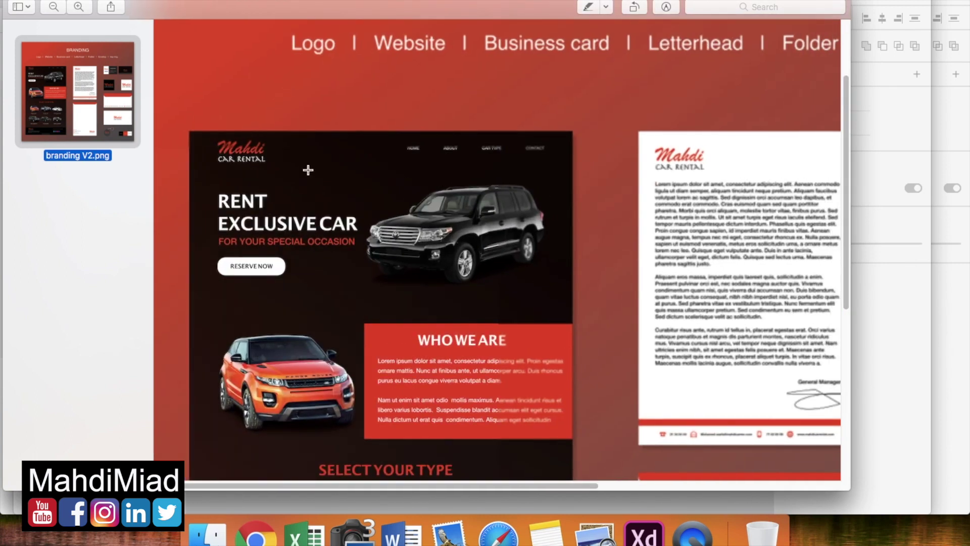
pyautogui.scroll(-2, 308, 170)
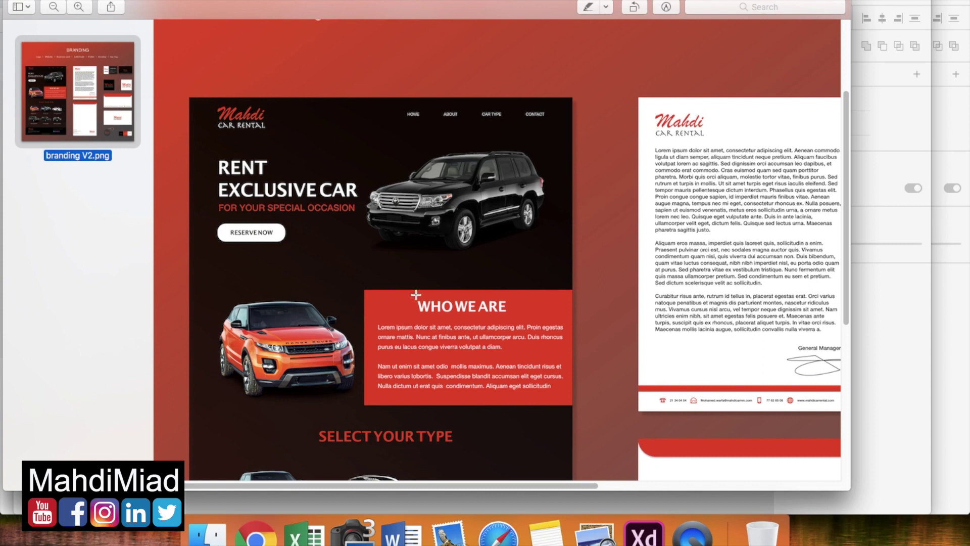
pyautogui.scroll(-1, 415, 294)
pyautogui.moveTo(307, 116); pyautogui.dragTo(381, 149)
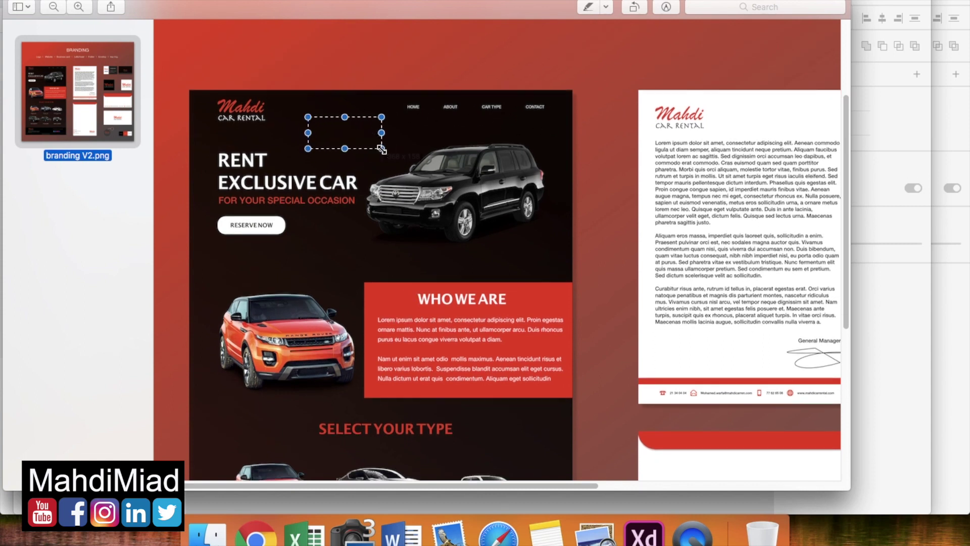
pyautogui.click(542, 243)
# Switch to Adobe XD and fill the Web 1920 – 1 artboard with the solid near-black colour #171313.
pyautogui.click(645, 533)
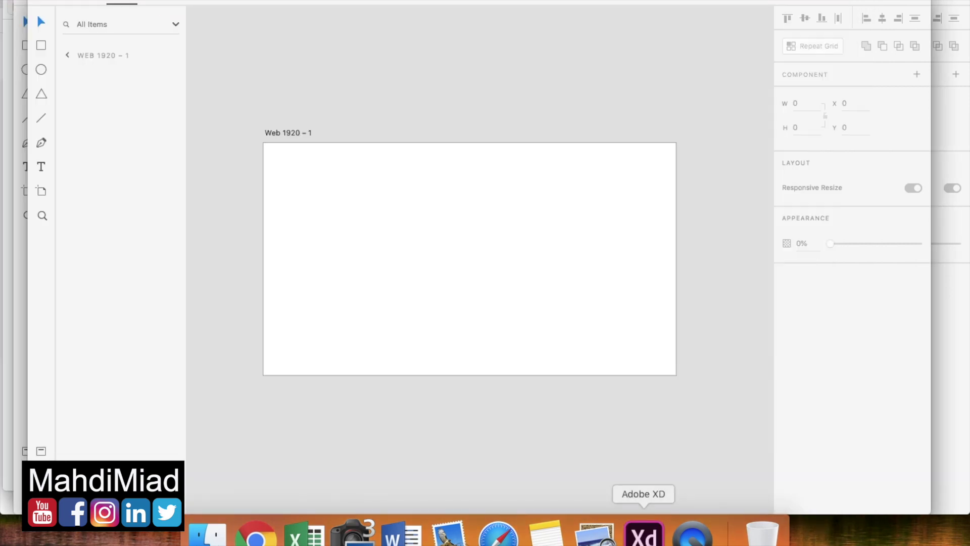
pyautogui.click(276, 133)
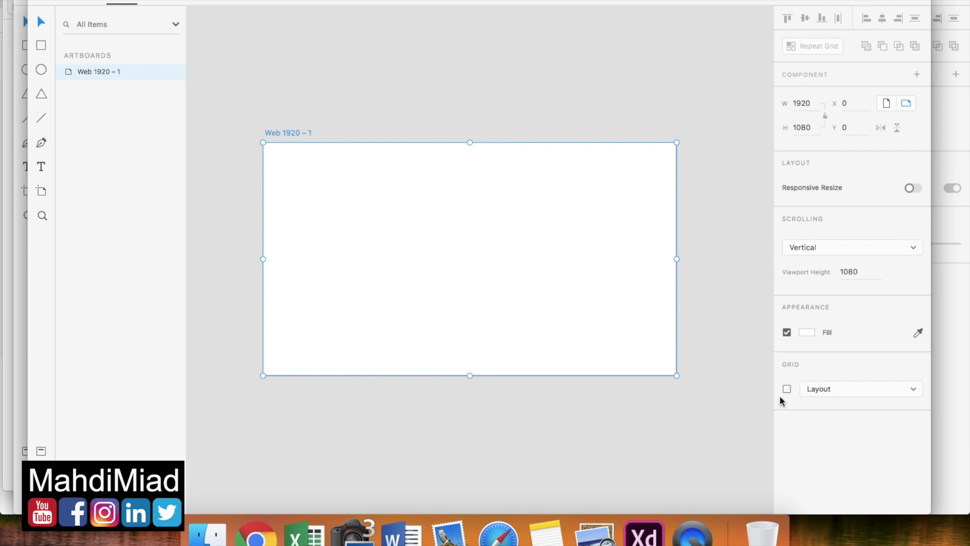
pyautogui.click(807, 333)
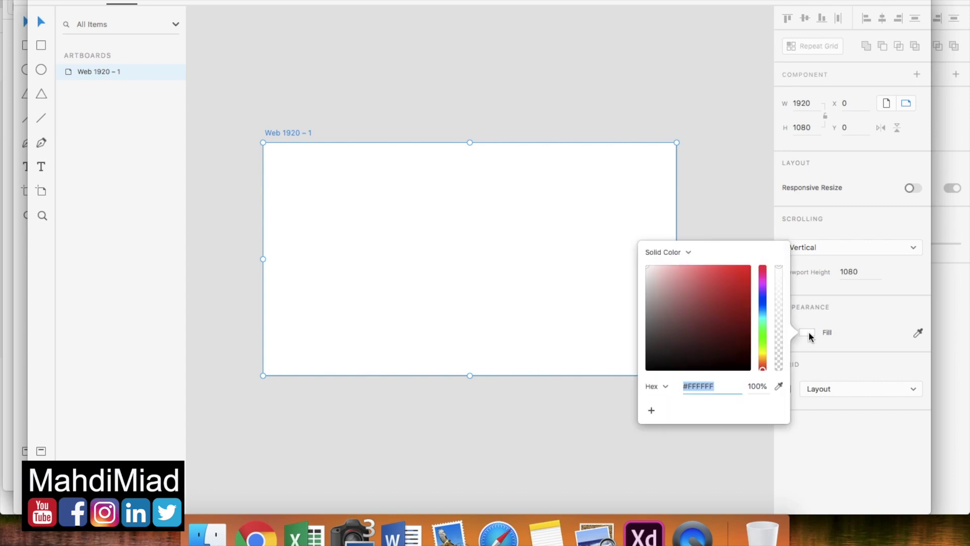
pyautogui.click(733, 361)
pyautogui.moveTo(733, 361); pyautogui.dragTo(661, 360)
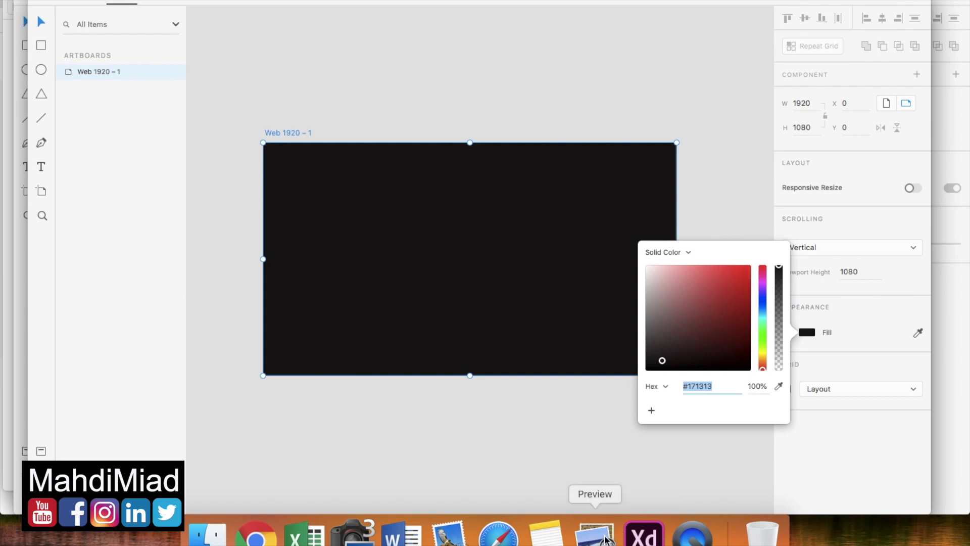
# Switch to Preview and examine how the website mockup's background shading runs diagonally from the hero section to the footer.
pyautogui.click(606, 539)
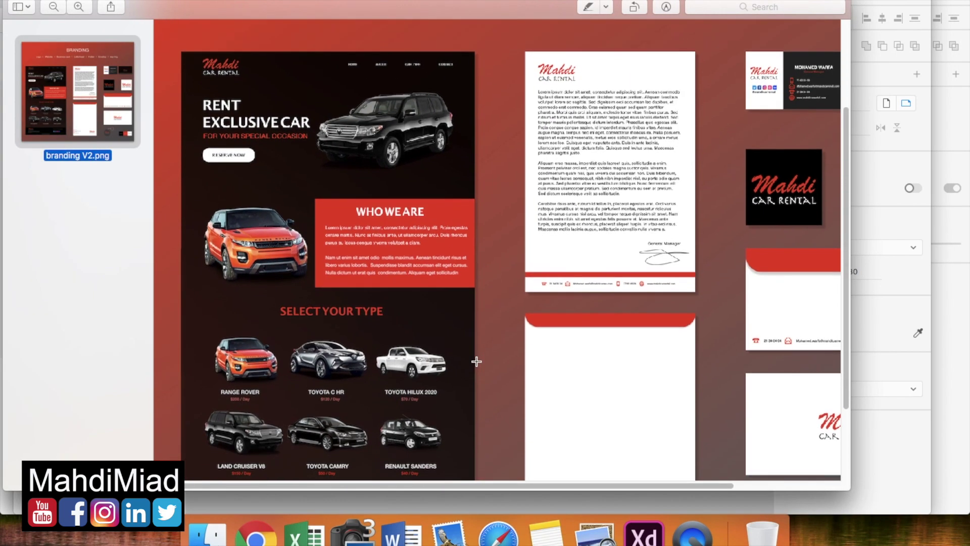
pyautogui.scroll(-5, 476, 361)
pyautogui.scroll(-2, 358, 457)
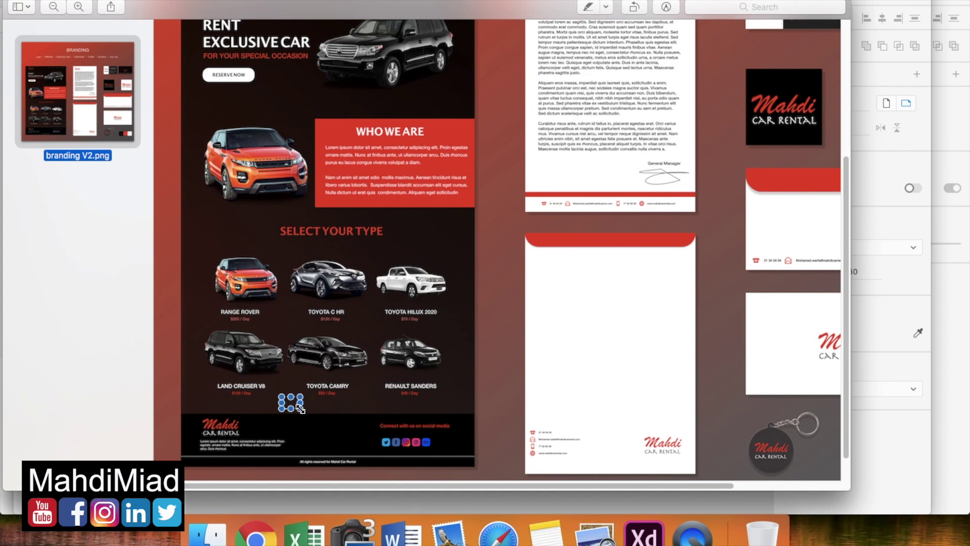
pyautogui.scroll(3, 320, 293)
pyautogui.moveTo(457, 45); pyautogui.dragTo(281, 440)
pyautogui.click(277, 441)
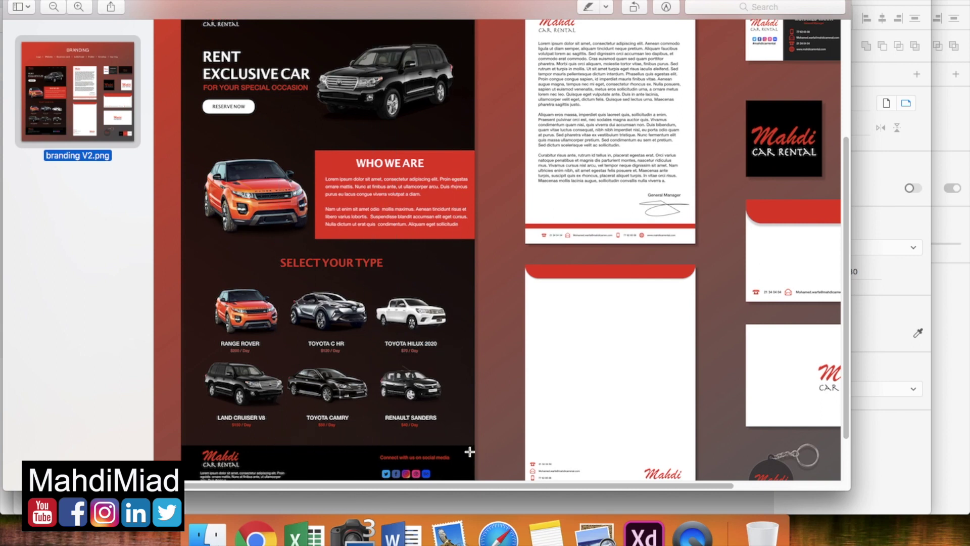
# Switch to Adobe XD, change the artboard fill to Linear Gradient and angle it diagonally from the upper-right corner towards the lower middle.
pyautogui.click(645, 533)
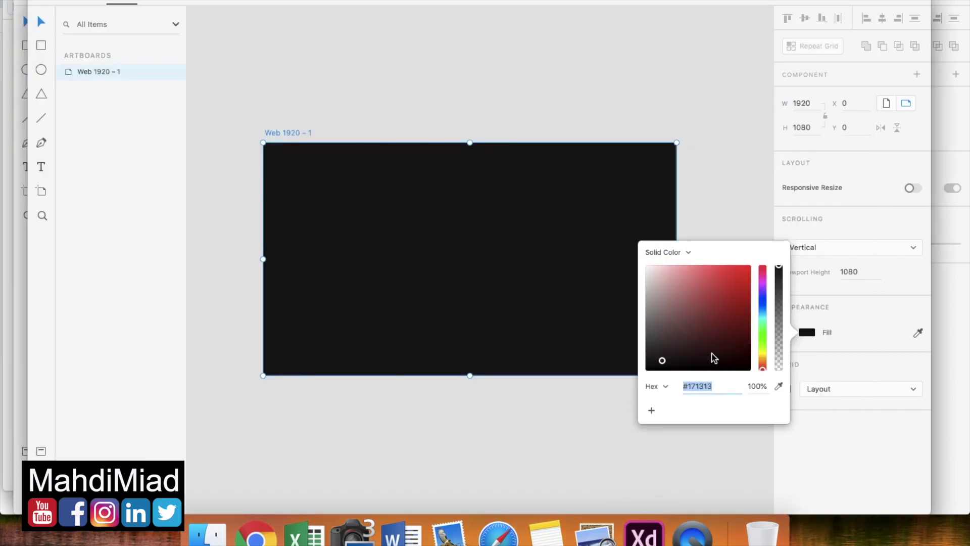
pyautogui.click(686, 254)
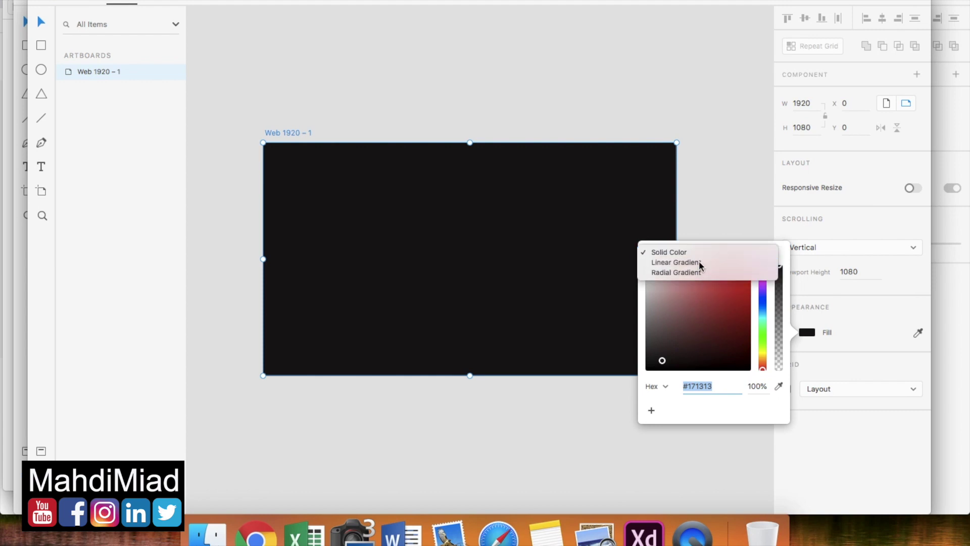
pyautogui.click(700, 263)
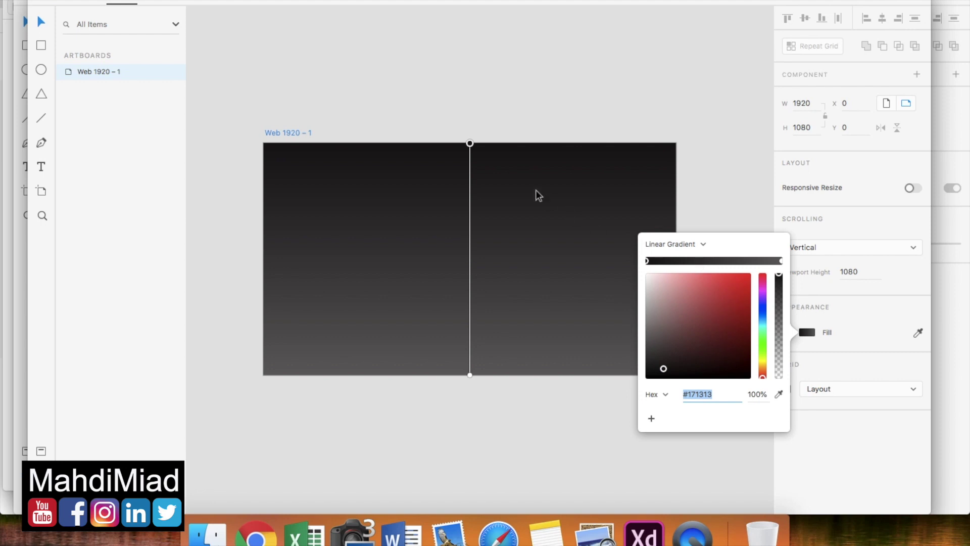
pyautogui.moveTo(469, 143); pyautogui.dragTo(646, 165)
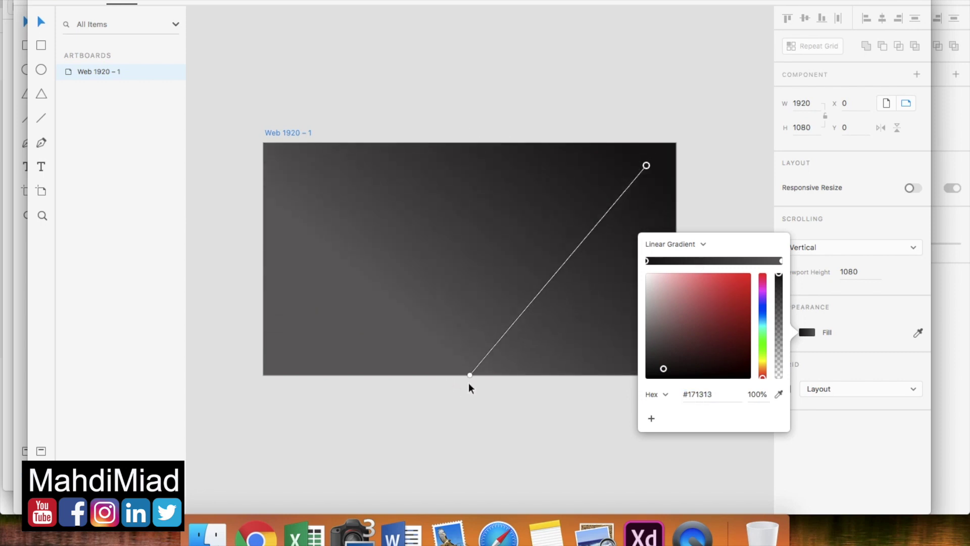
pyautogui.moveTo(470, 375); pyautogui.dragTo(507, 319)
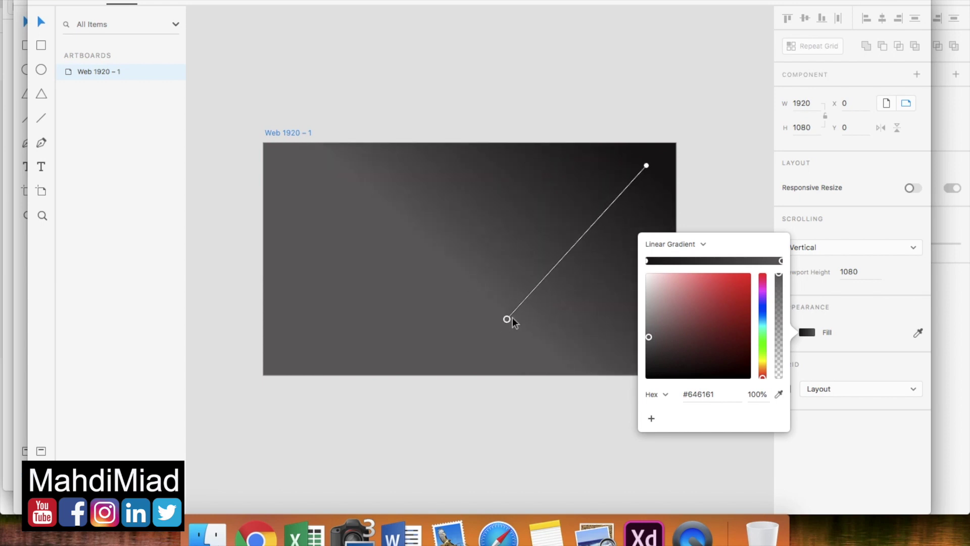
# Set the gradient's end colour to red #E50606 and its start colour to green #22BF1C.
pyautogui.click(647, 263)
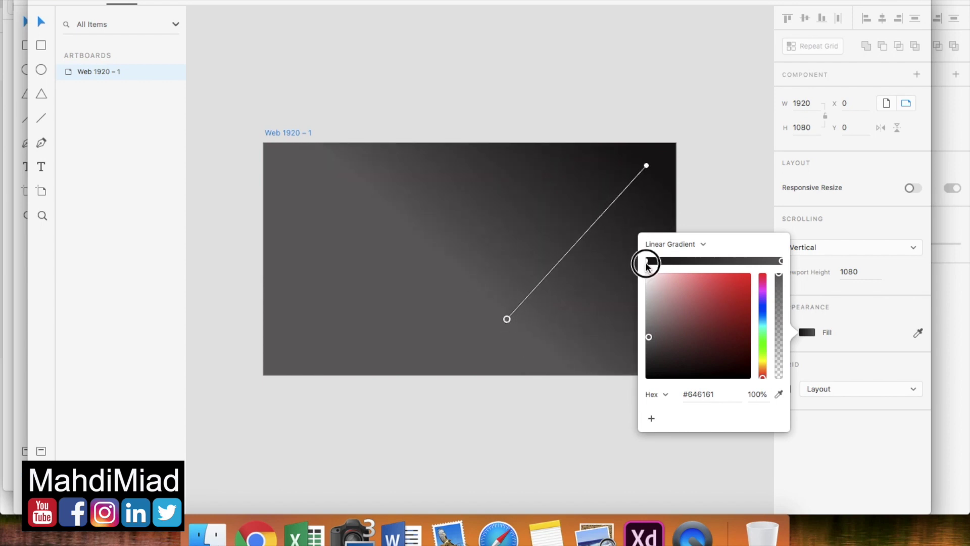
pyautogui.click(781, 261)
pyautogui.click(748, 284)
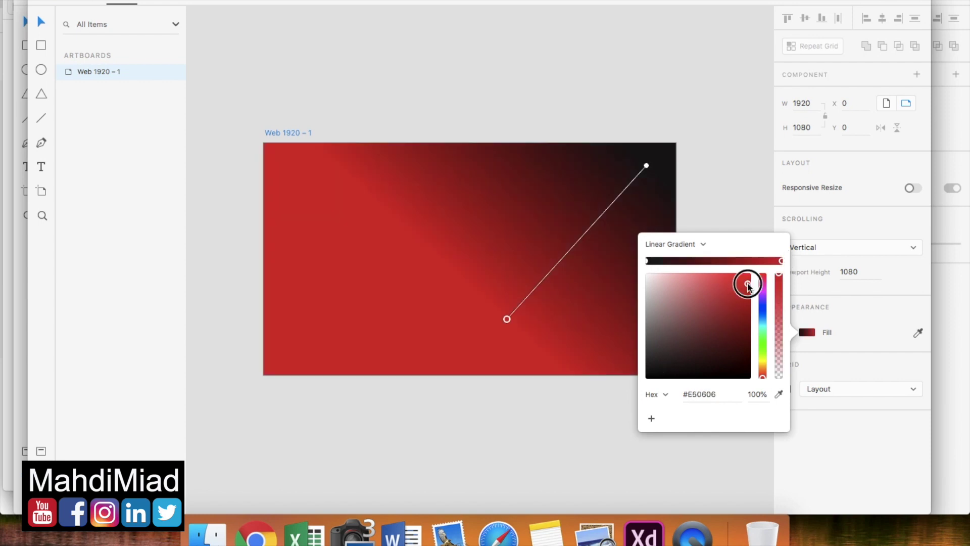
pyautogui.click(646, 260)
pyautogui.click(763, 345)
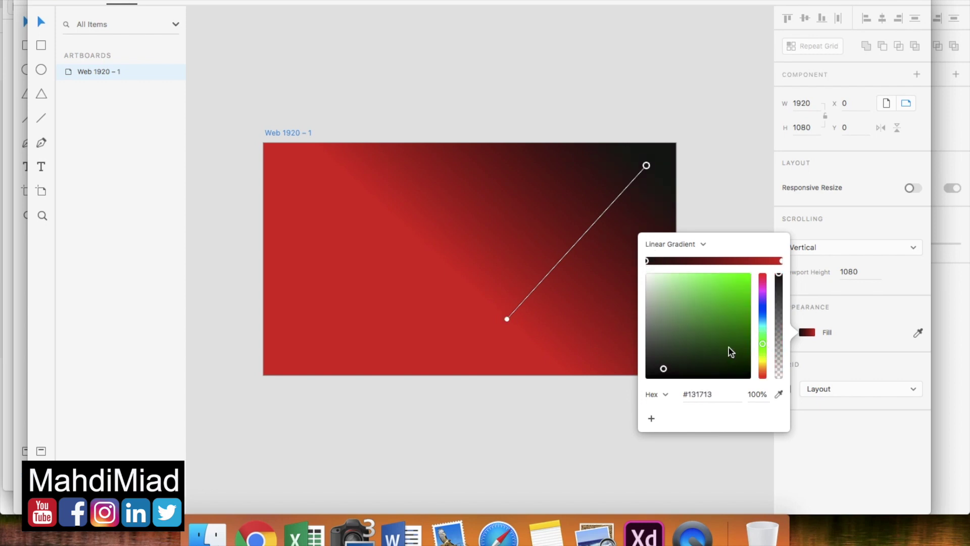
pyautogui.click(735, 299)
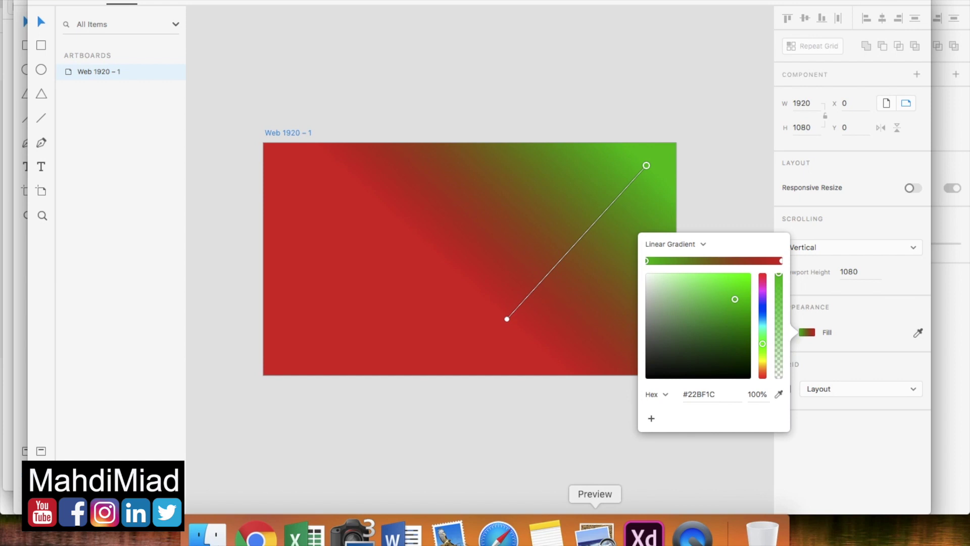
# Switch to Preview to examine the branding board's gradient background and colour palette swatches, and return to Adobe XD.
pyautogui.click(595, 533)
pyautogui.scroll(-3, 768, 385)
pyautogui.hscroll(5, 769, 385)
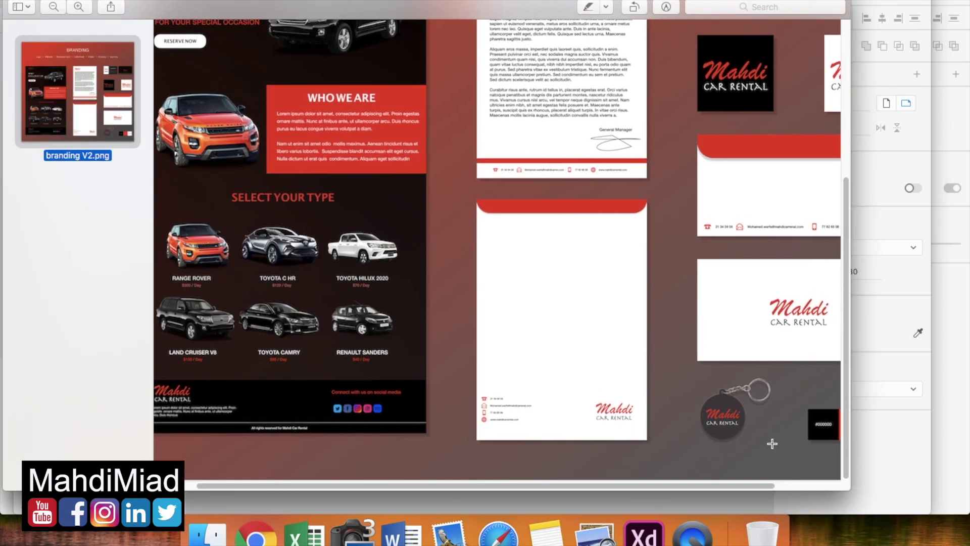
pyautogui.scroll(5, 772, 443)
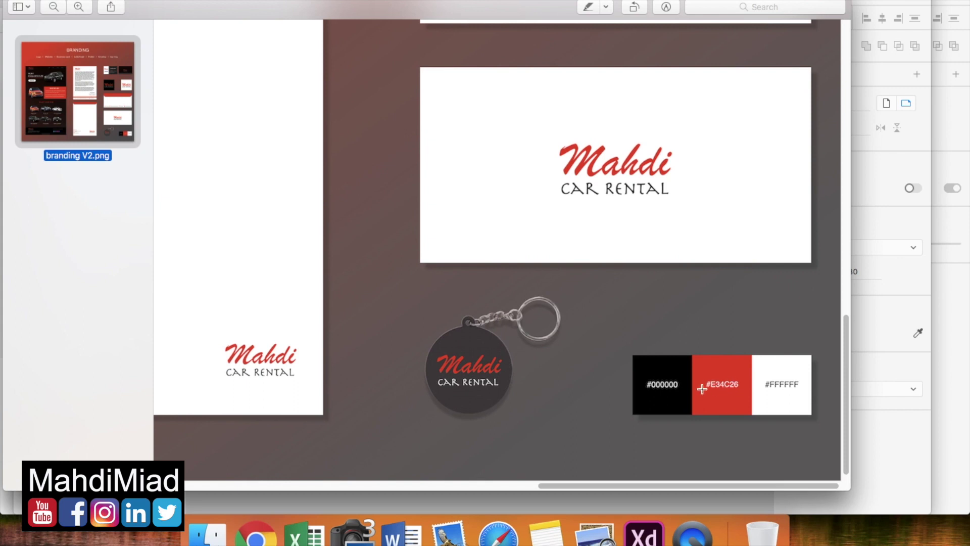
pyautogui.click(644, 532)
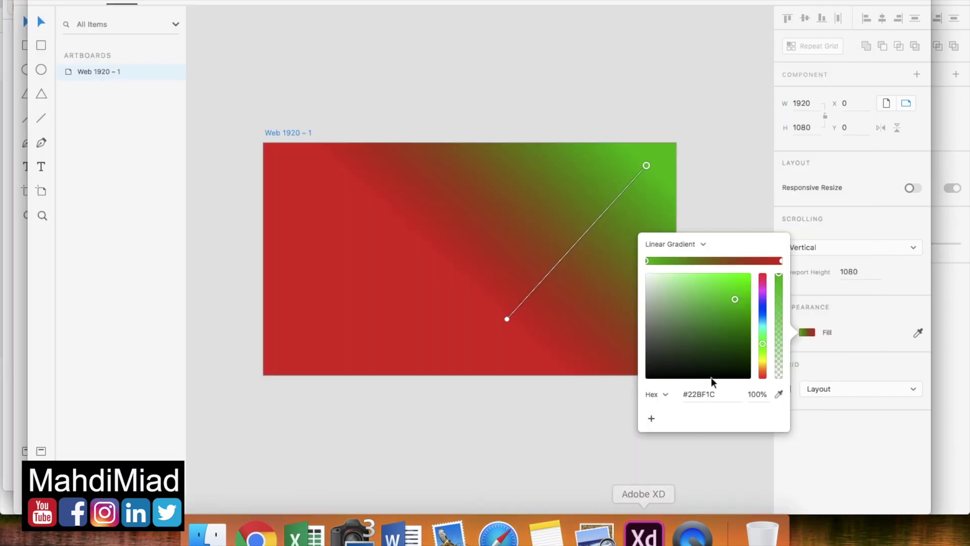
# Set the gradient's end colour to #E34C26, copied from the branding board's palette in Preview, and save it as a swatch.
pyautogui.click(781, 261)
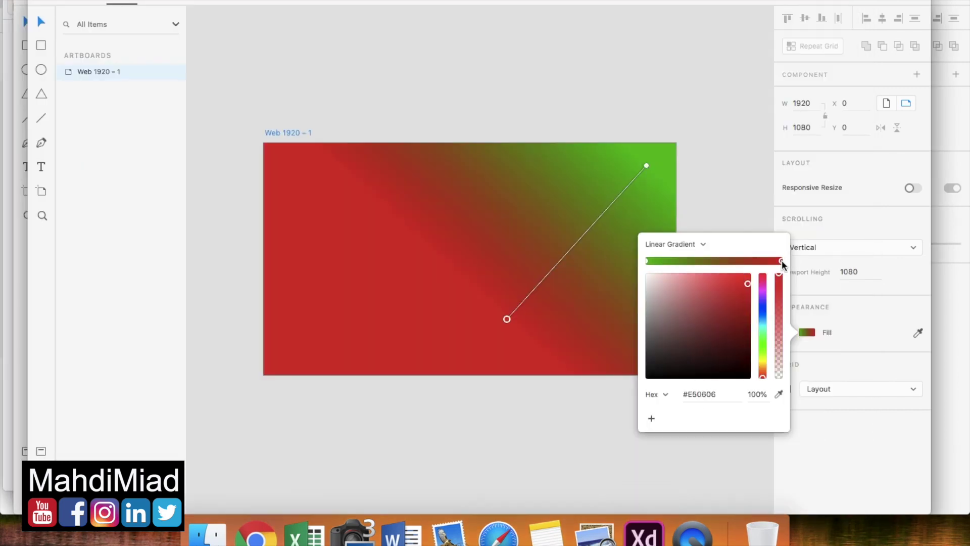
pyautogui.doubleClick(699, 395)
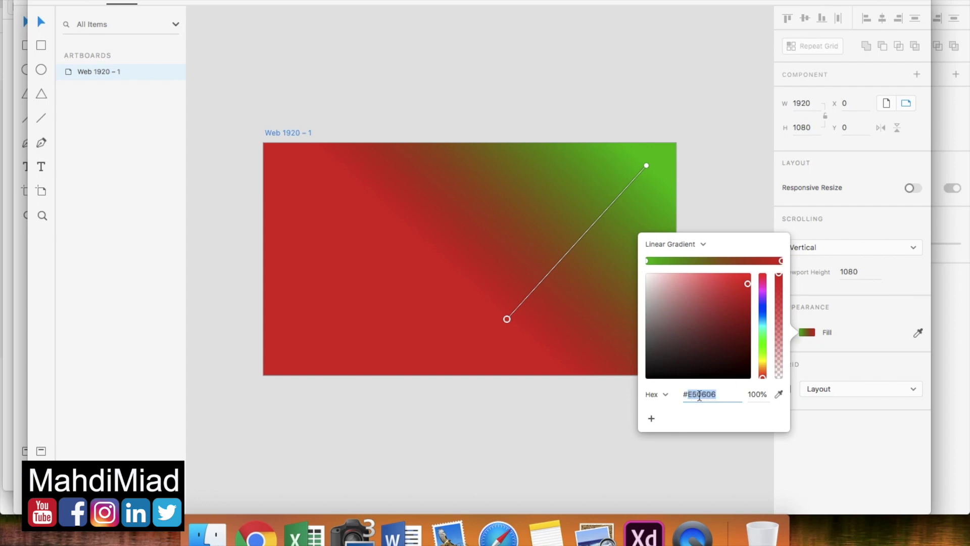
pyautogui.press('super+Tab')
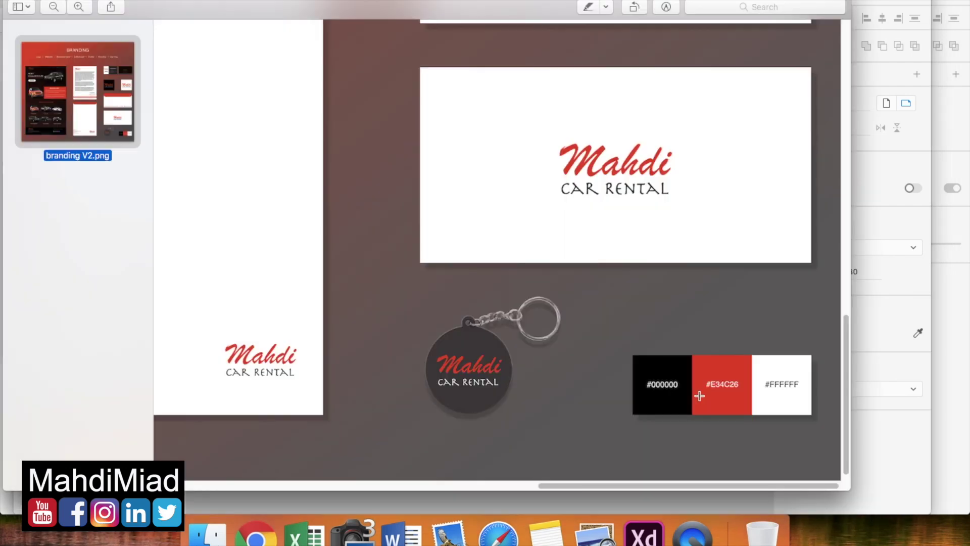
pyautogui.press('super+Tab')
pyautogui.write('E')
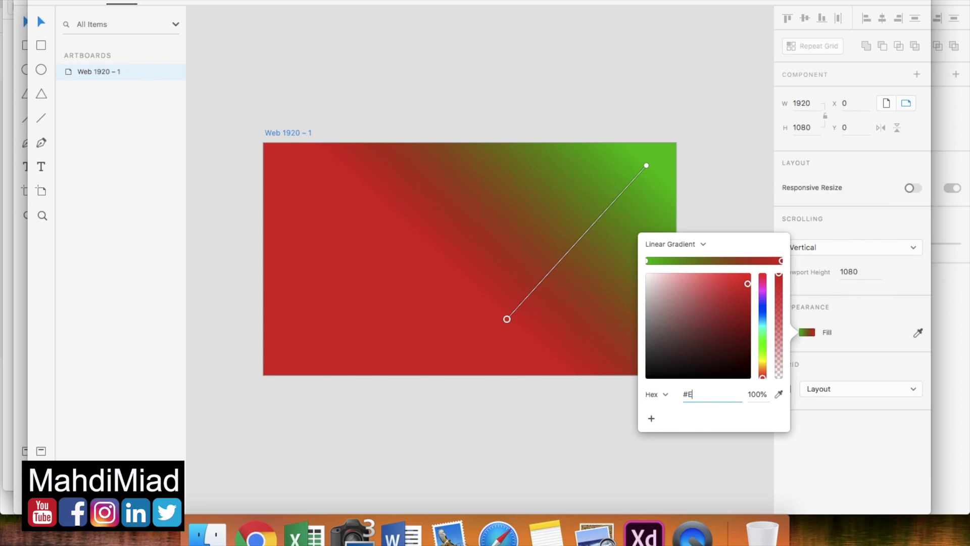
pyautogui.press('super+Tab')
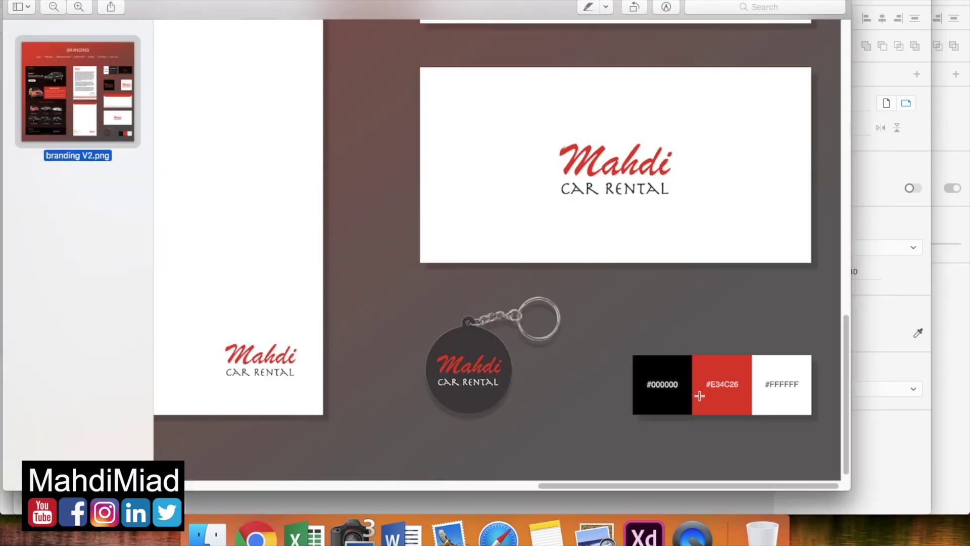
pyautogui.press('super+Tab')
pyautogui.write('34')
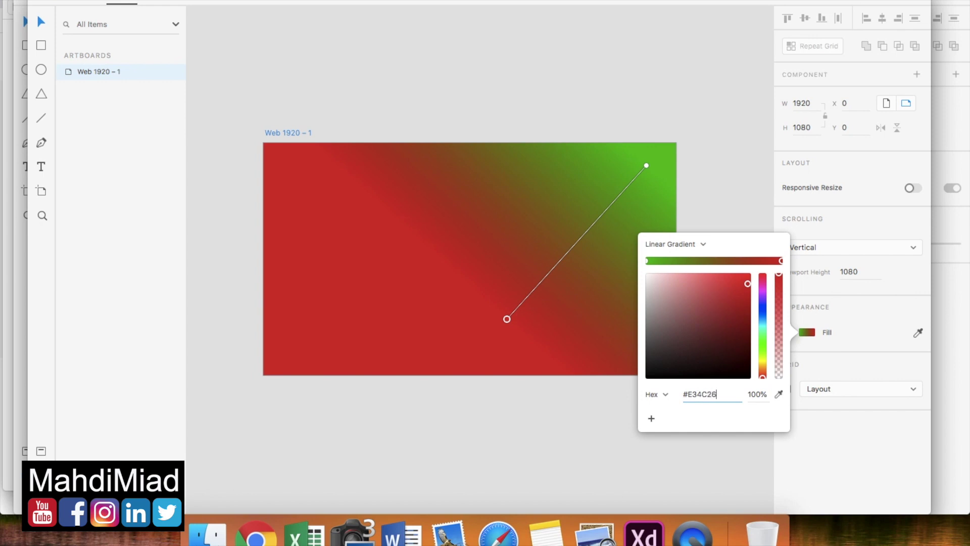
pyautogui.press('Return')
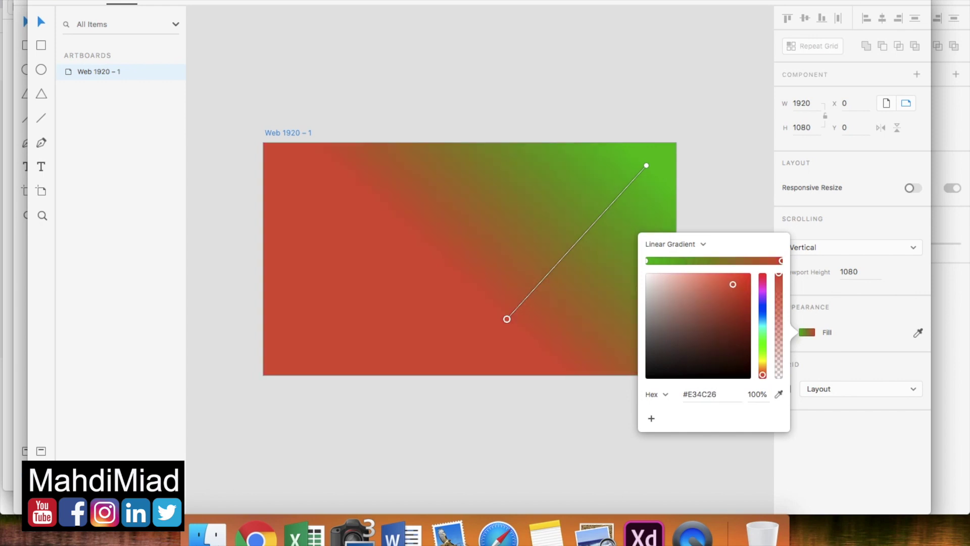
pyautogui.click(651, 420)
# Set the gradient's start colour to black #000000 and save it as a swatch.
pyautogui.click(647, 261)
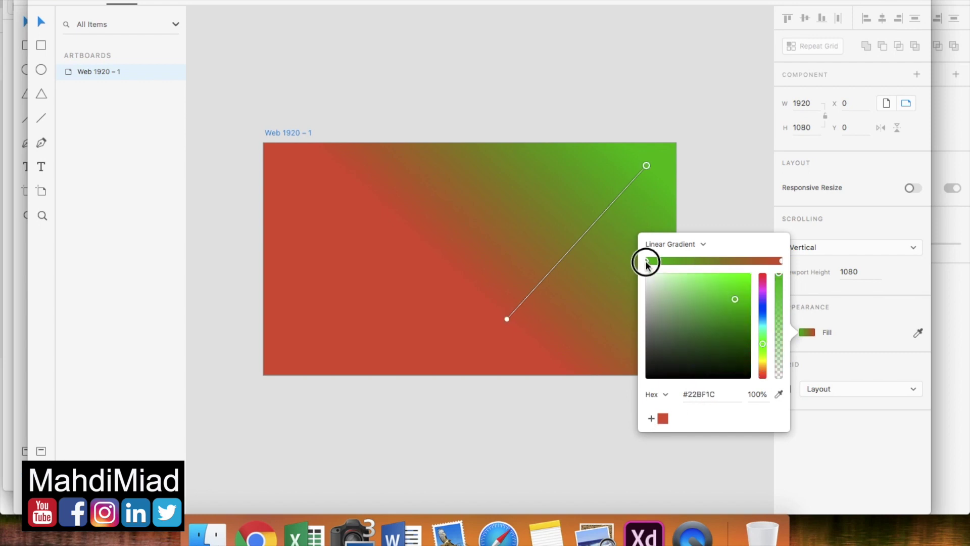
pyautogui.click(697, 394)
pyautogui.write('000000')
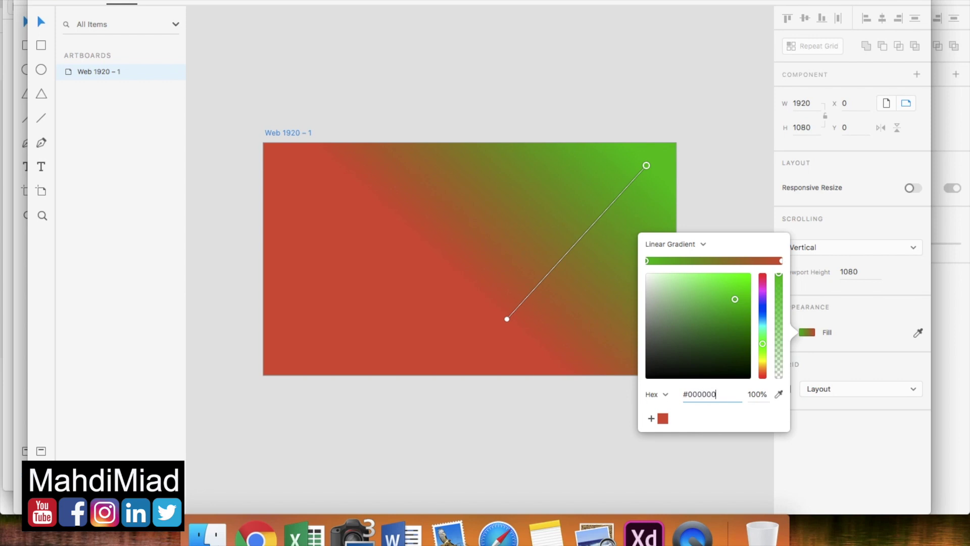
pyautogui.press('Return')
pyautogui.click(650, 419)
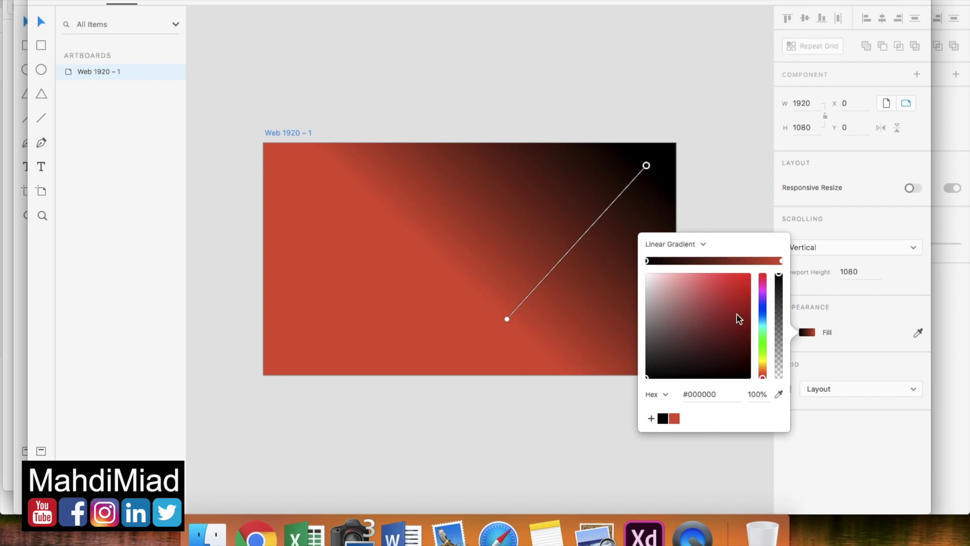
# Darken the gradient's end colour to brown #532F26 and move its end handle slightly up towards the artboard's centre.
pyautogui.click(781, 261)
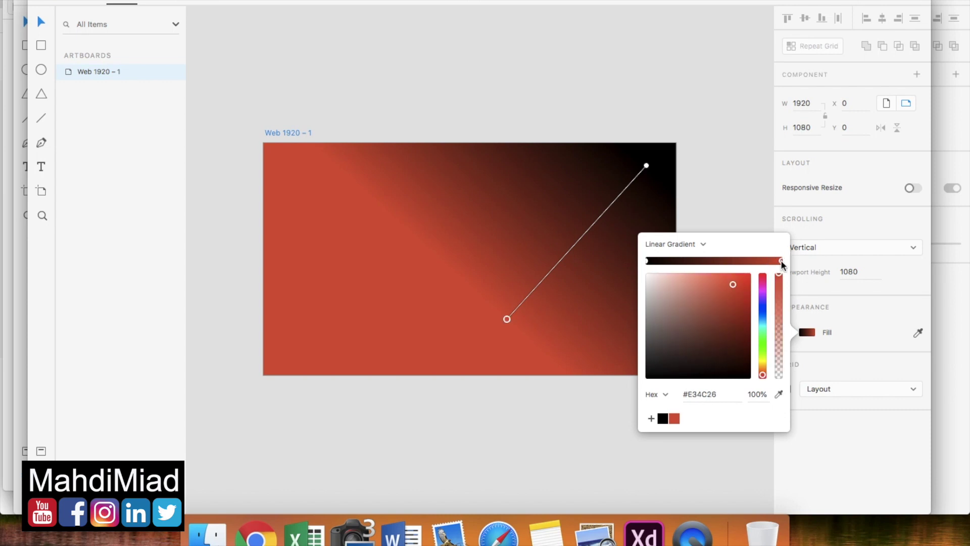
pyautogui.moveTo(735, 287); pyautogui.dragTo(703, 345)
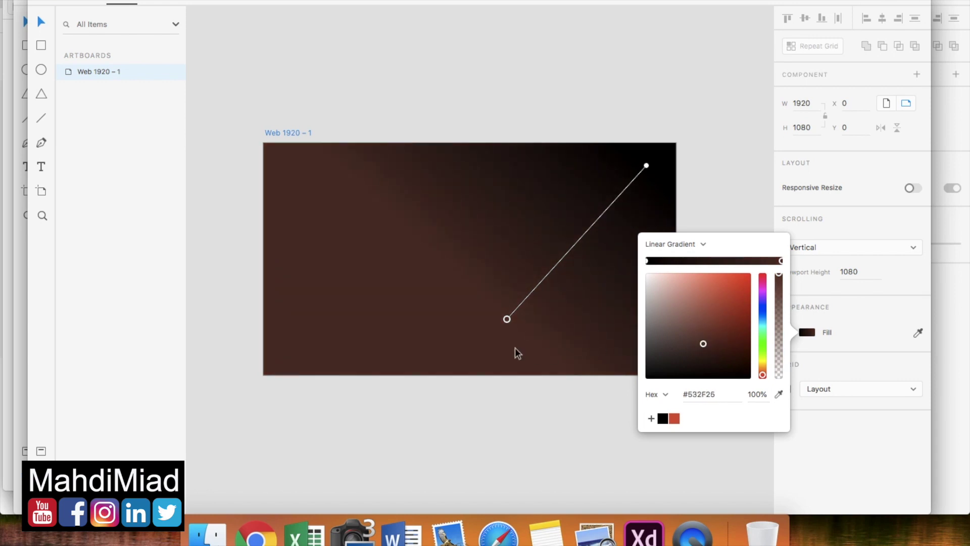
pyautogui.moveTo(506, 319)
pyautogui.mouseDown()
pyautogui.moveTo(454, 330)
pyautogui.moveTo(505, 286)
pyautogui.moveTo(523, 293)
pyautogui.mouseUp()
# Darken the gradient's end colour to #2F150D and lower its opacity to 92%.
pyautogui.click(648, 262)
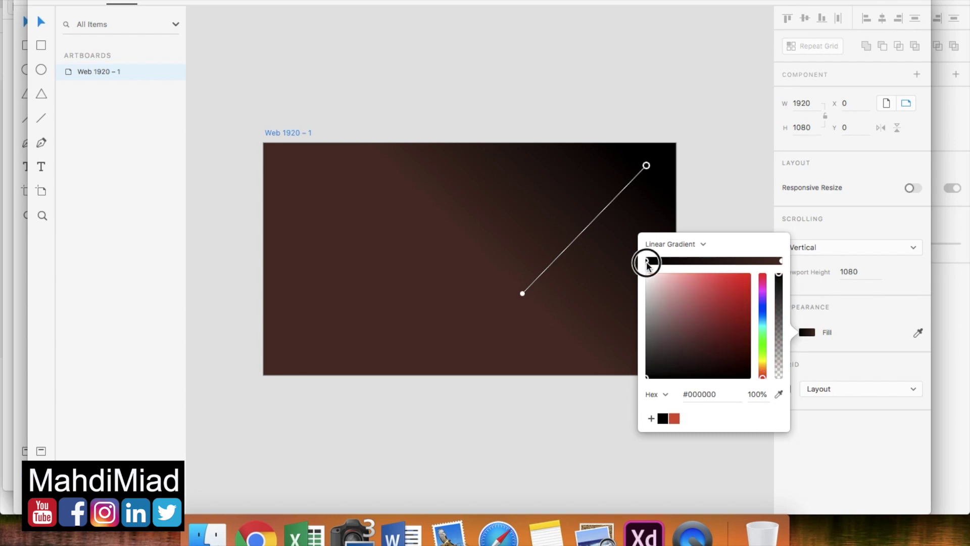
pyautogui.click(781, 260)
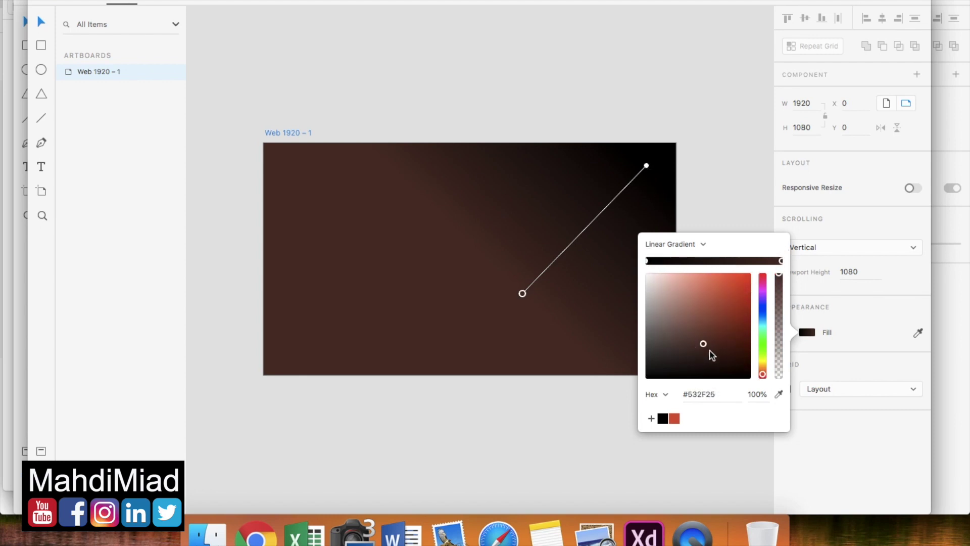
pyautogui.moveTo(704, 344); pyautogui.dragTo(700, 348)
pyautogui.moveTo(681, 352); pyautogui.dragTo(722, 360)
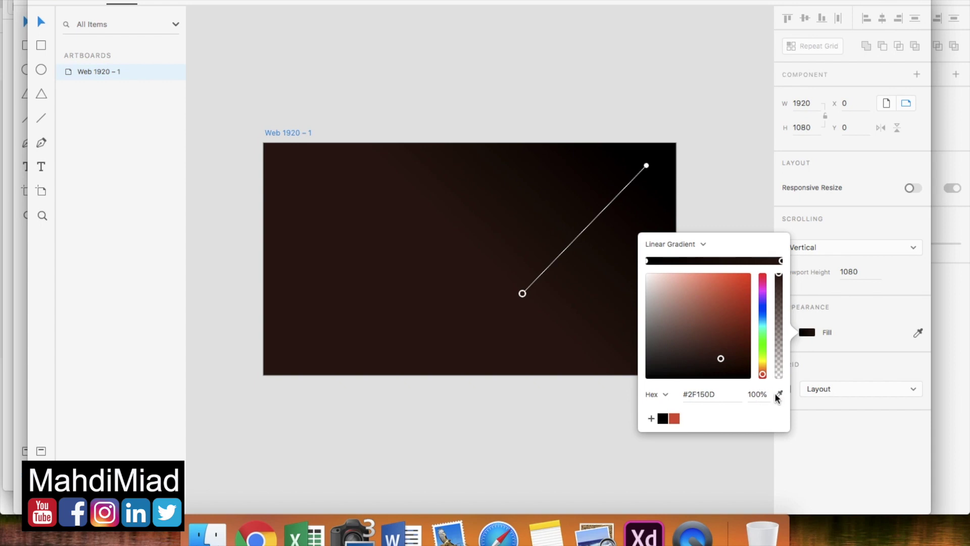
pyautogui.moveTo(780, 279)
pyautogui.mouseDown()
pyautogui.moveTo(780, 298)
pyautogui.moveTo(780, 278)
pyautogui.mouseUp()
# Apply the saved black swatch to the gradient's end colour and set its opacity to 93%.
pyautogui.click(781, 260)
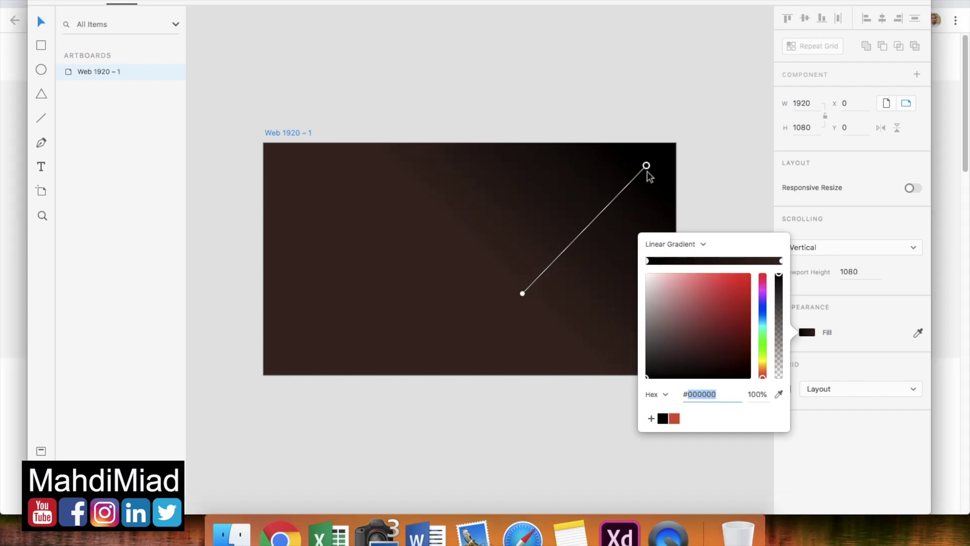
pyautogui.click(781, 261)
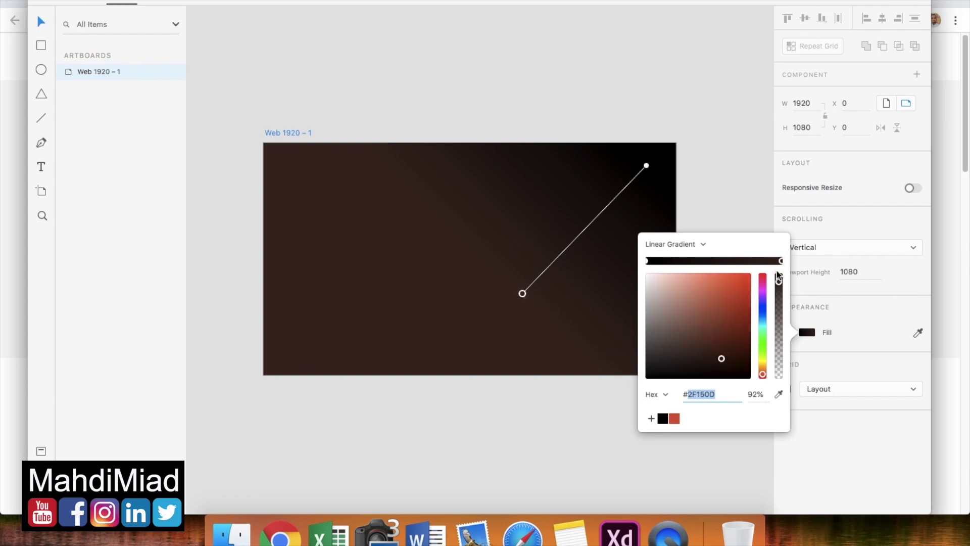
pyautogui.click(663, 418)
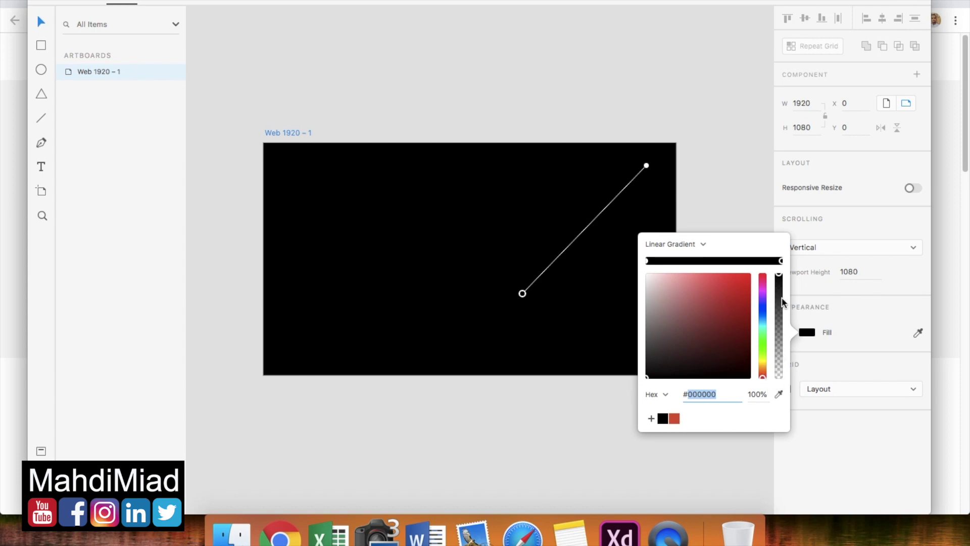
pyautogui.moveTo(780, 279)
pyautogui.mouseDown()
pyautogui.moveTo(781, 297)
pyautogui.moveTo(778, 284)
pyautogui.mouseUp()
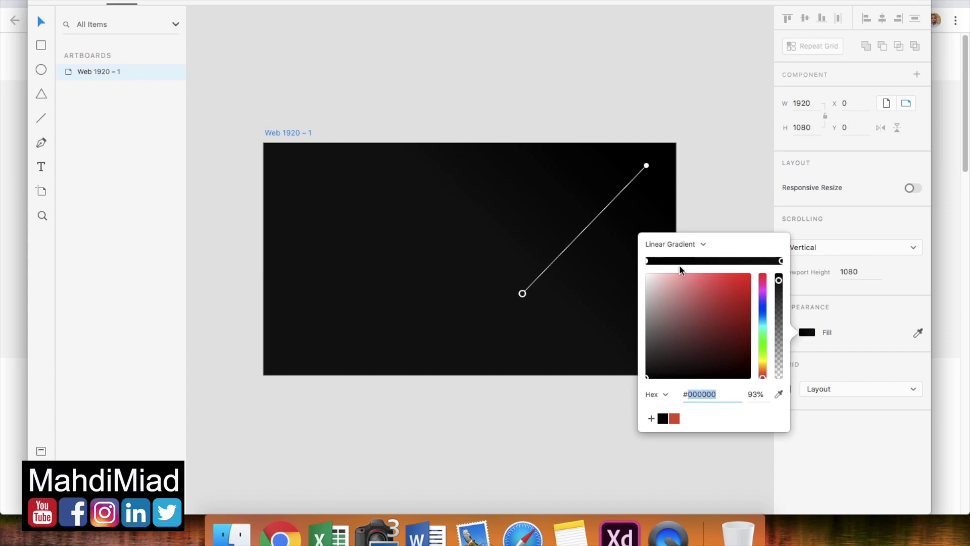
# Lower the opacity of the gradient's start colour to 66% and close the colour picker.
pyautogui.click(646, 262)
pyautogui.moveTo(781, 272); pyautogui.dragTo(780, 312)
pyautogui.click(752, 395)
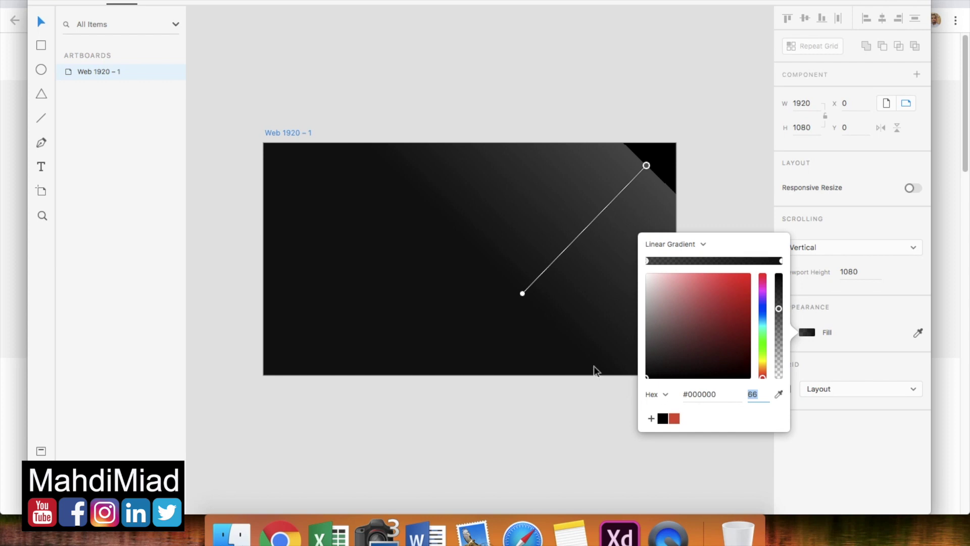
pyautogui.click(587, 278)
pyautogui.click(651, 176)
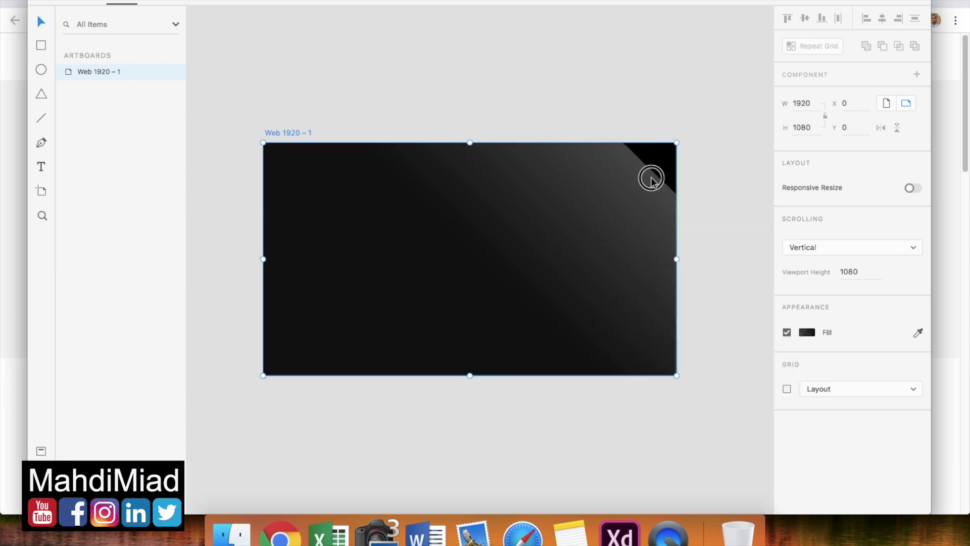
# Reopen the artboard's fill and stretch the gradient's end handle out towards the artboard's lower-left area.
pyautogui.click(297, 130)
pyautogui.doubleClick(288, 132)
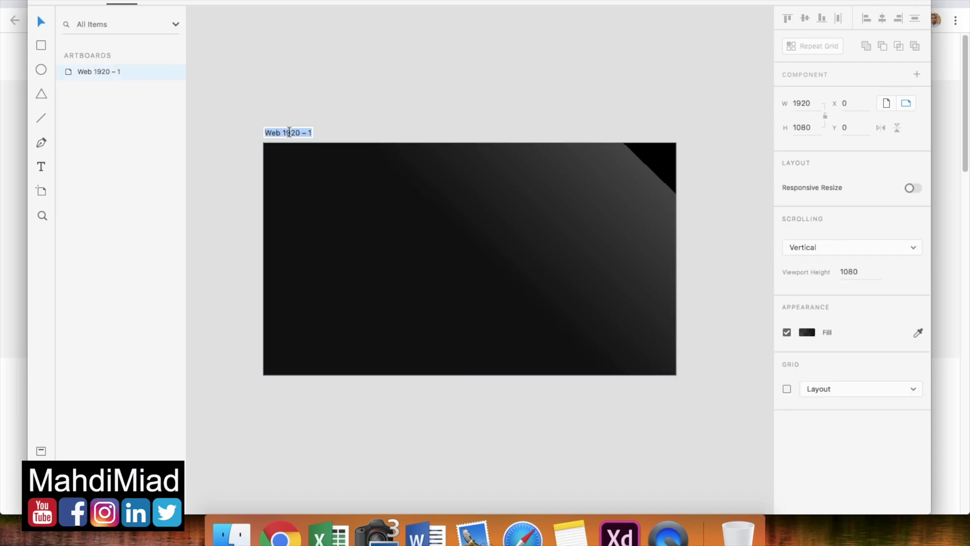
pyautogui.click(809, 333)
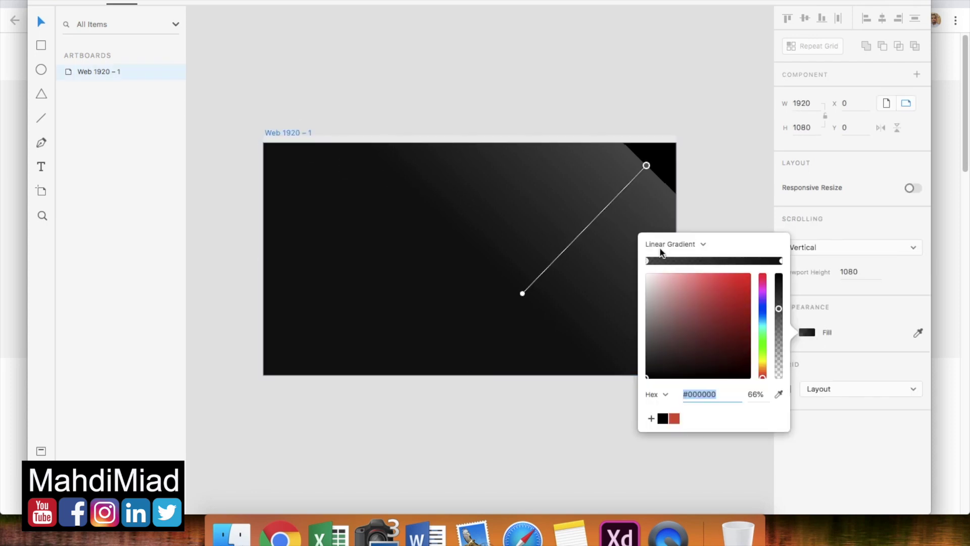
pyautogui.moveTo(522, 294); pyautogui.dragTo(362, 350)
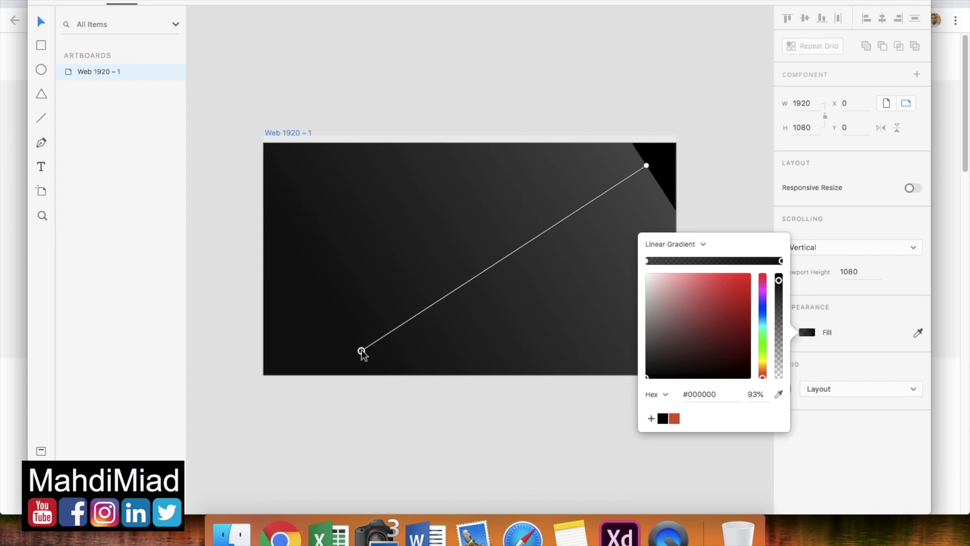
# Try a stop partway along the gradient line, remove it and pull the end handle back towards the lower centre.
pyautogui.moveTo(628, 177); pyautogui.dragTo(470, 227)
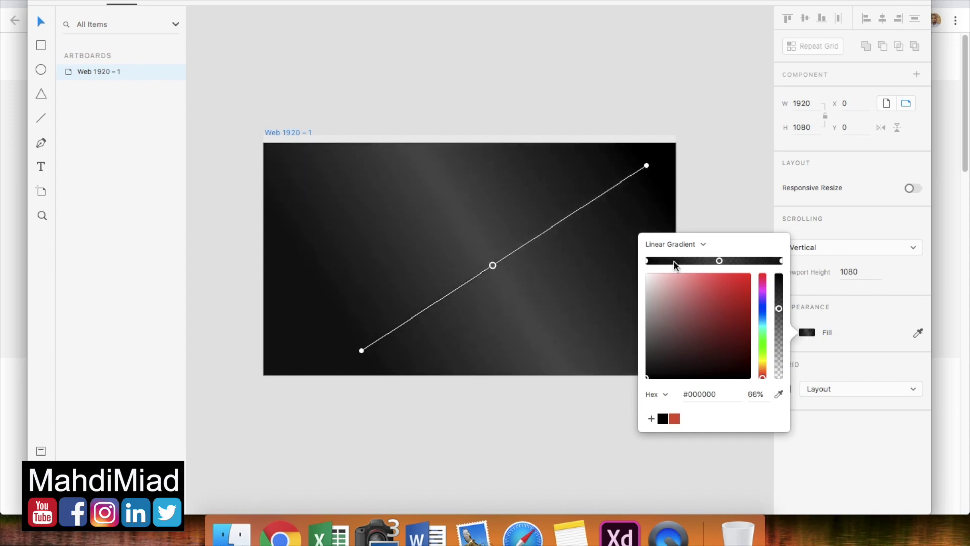
pyautogui.moveTo(720, 259); pyautogui.dragTo(582, 265)
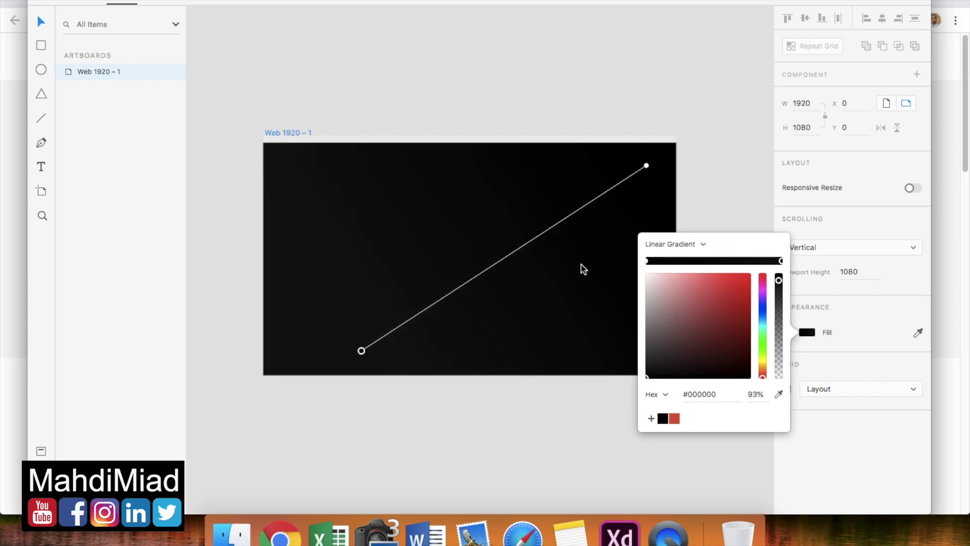
pyautogui.moveTo(361, 351); pyautogui.dragTo(445, 313)
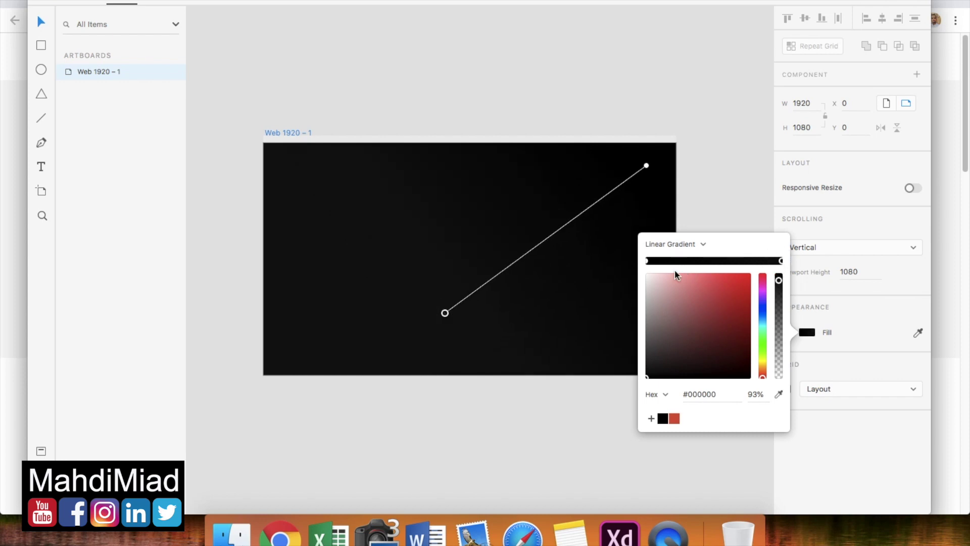
# Set the opacity of the gradient's black start colour to 66%.
pyautogui.click(647, 260)
pyautogui.click(756, 395)
pyautogui.write('66')
pyautogui.press('Return')
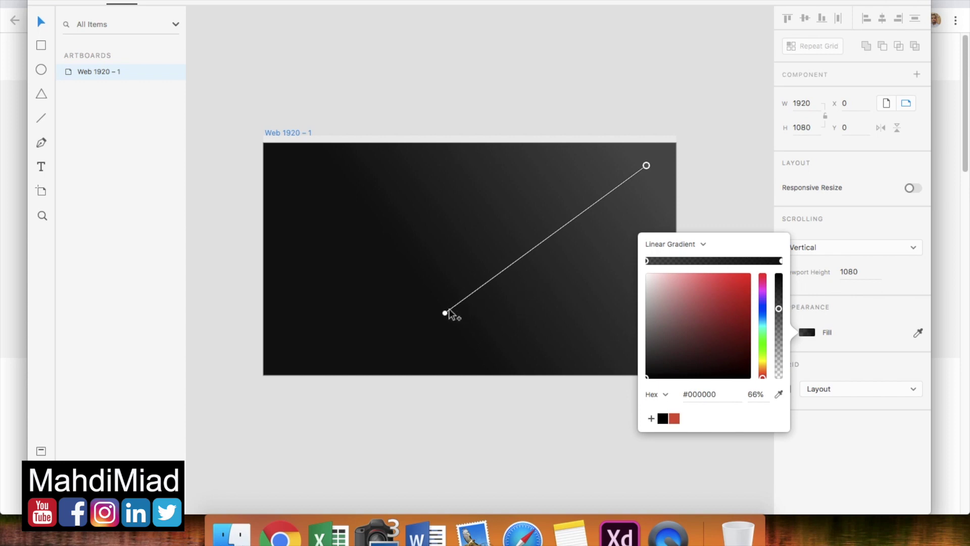
# Reverse the gradient diagonally, with its start handle below the artboard's lower-left area and its end handle right of the upper centre.
pyautogui.moveTo(445, 312)
pyautogui.mouseDown()
pyautogui.moveTo(472, 216)
pyautogui.moveTo(497, 172)
pyautogui.mouseUp()
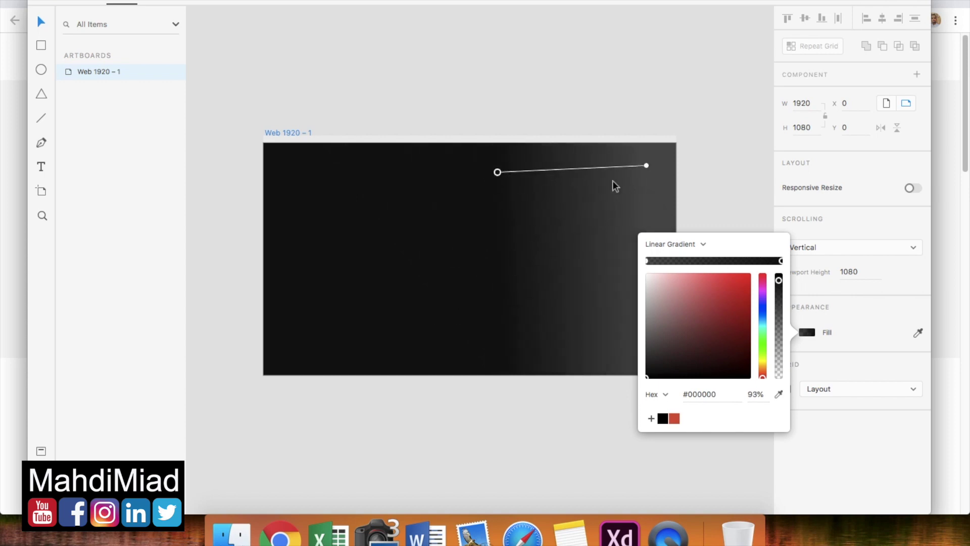
pyautogui.moveTo(647, 164); pyautogui.dragTo(357, 329)
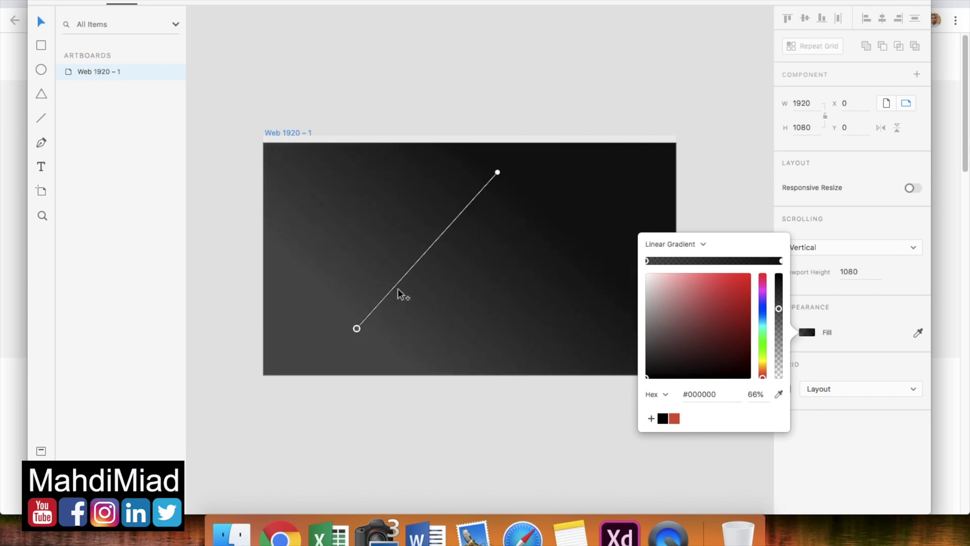
pyautogui.moveTo(498, 173); pyautogui.dragTo(527, 202)
pyautogui.moveTo(357, 329); pyautogui.dragTo(361, 367)
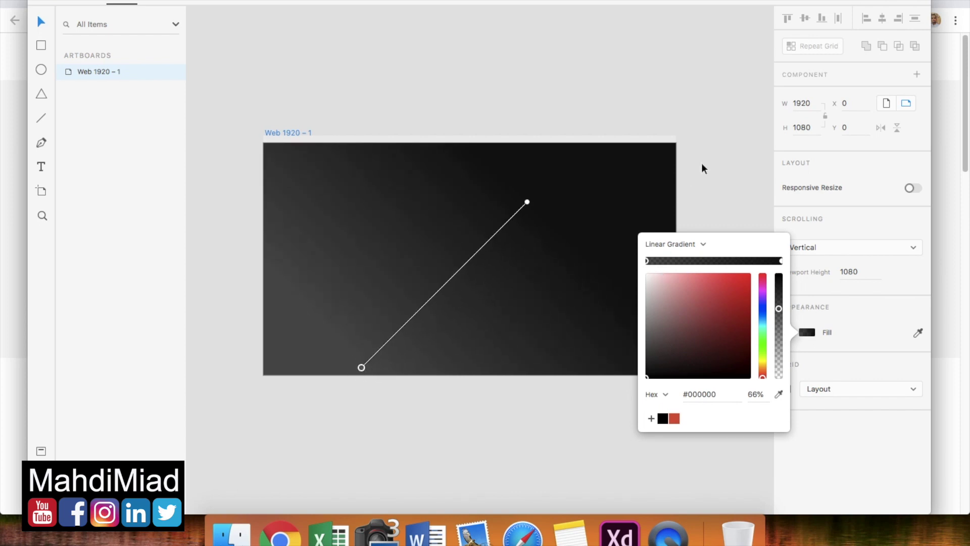
pyautogui.moveTo(361, 367); pyautogui.dragTo(367, 445)
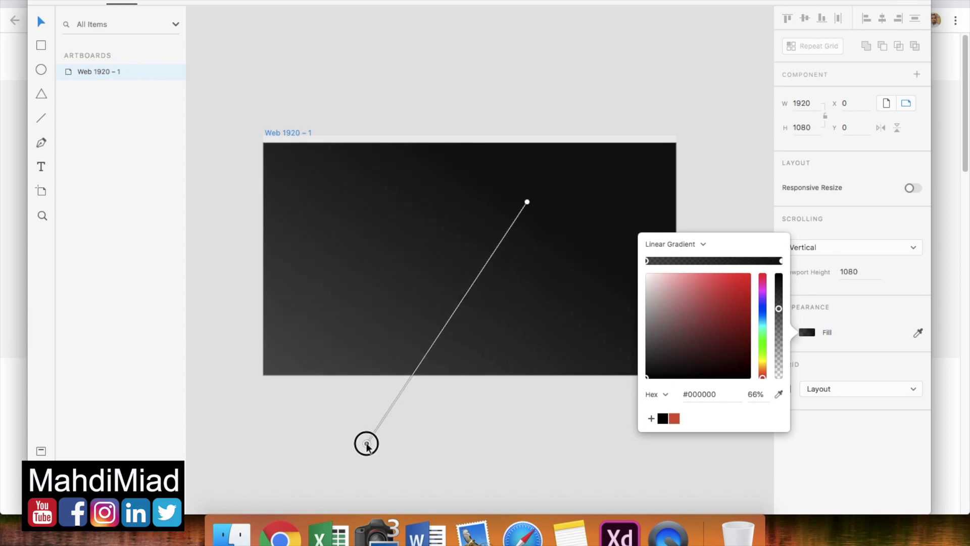
# Close the colour picker and extend the artboard downwards to a height of about 2557.
pyautogui.click(546, 273)
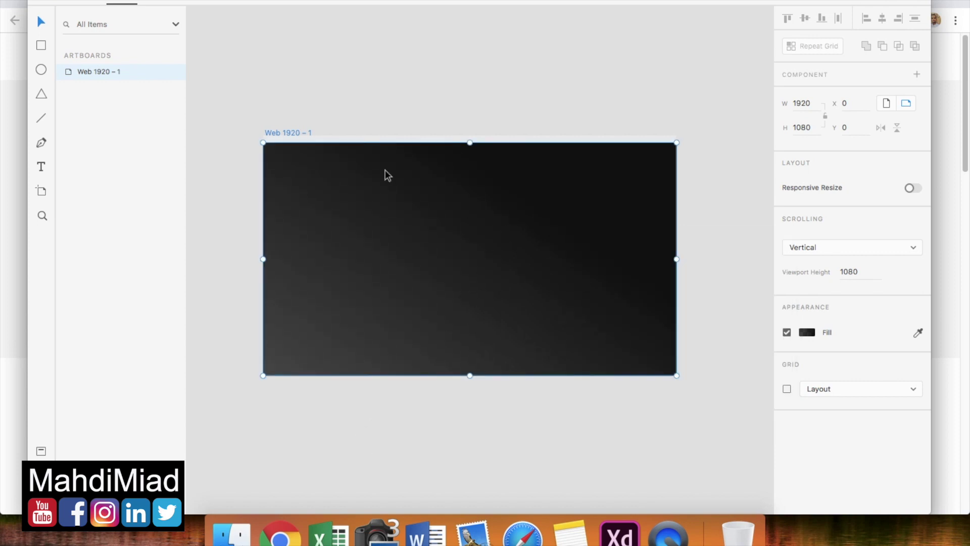
pyautogui.scroll(-5, 480, 347)
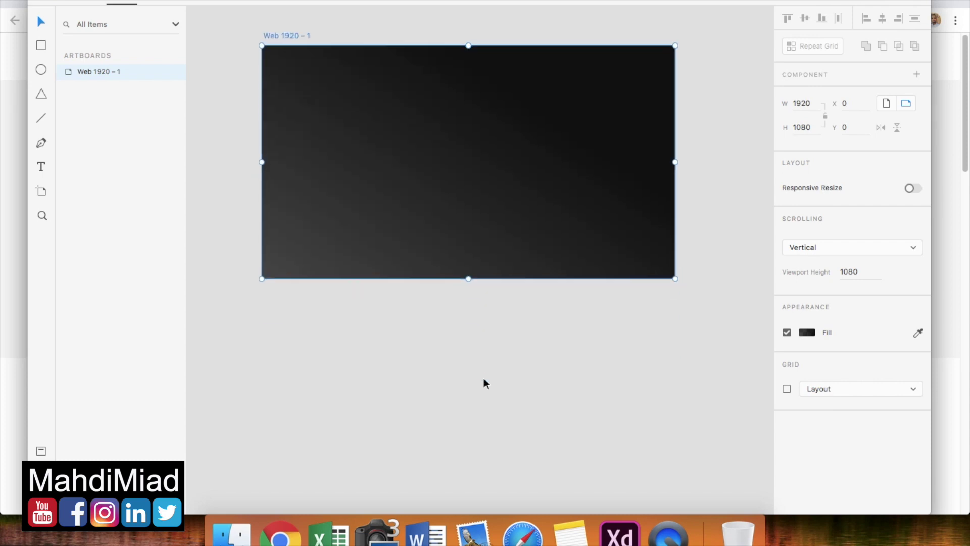
pyautogui.moveTo(475, 175); pyautogui.dragTo(505, 495)
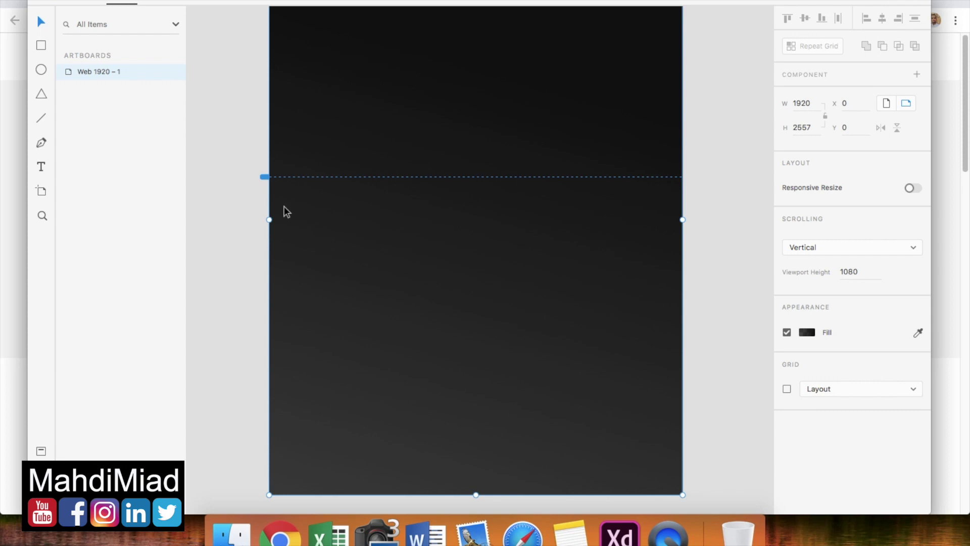
# Lower the artboard's viewport marker to its bottom edge so the viewport height is 2557, and reselect the artboard.
pyautogui.moveTo(264, 177); pyautogui.dragTo(284, 501)
pyautogui.click(236, 386)
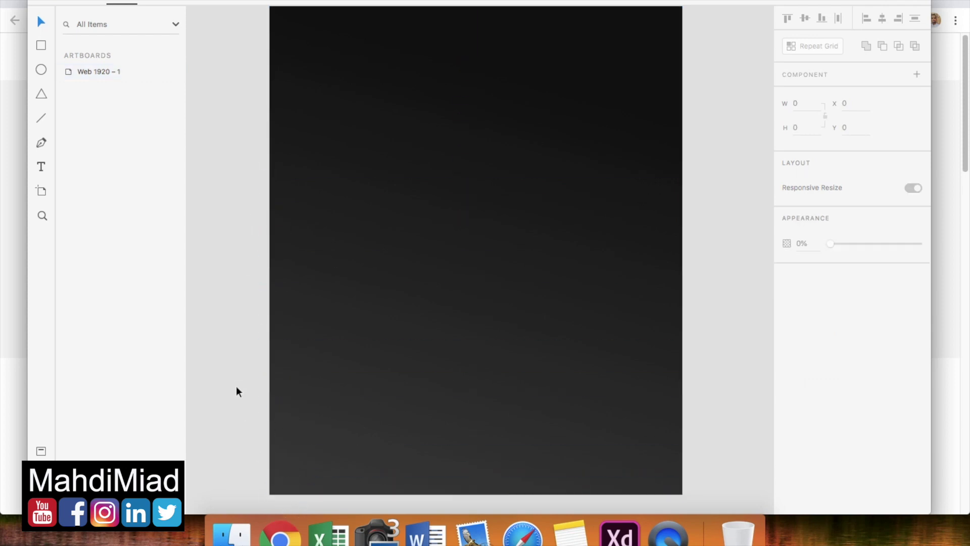
pyautogui.scroll(-3, 236, 386)
pyautogui.scroll(2, 295, 379)
pyautogui.scroll(2, 416, 341)
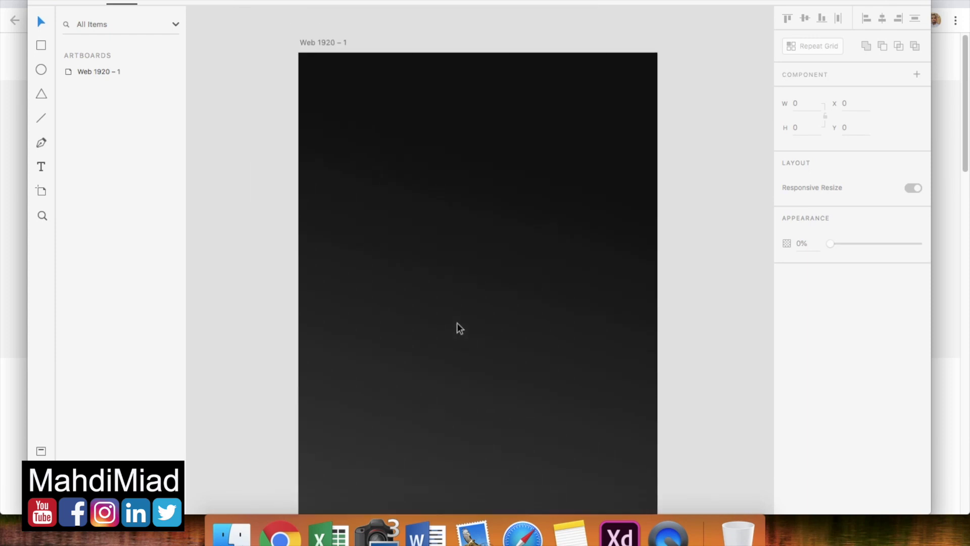
pyautogui.scroll(2, 457, 323)
pyautogui.click(347, 93)
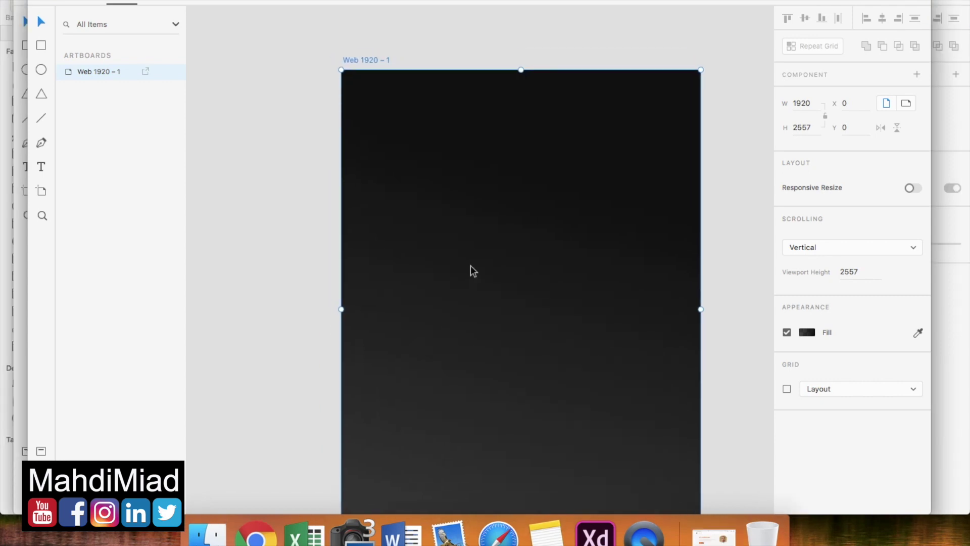
# Switch to the logo document and turn off the black fill of the custom – 2 artboard.
pyautogui.hotkey('ctrl', 'Up')
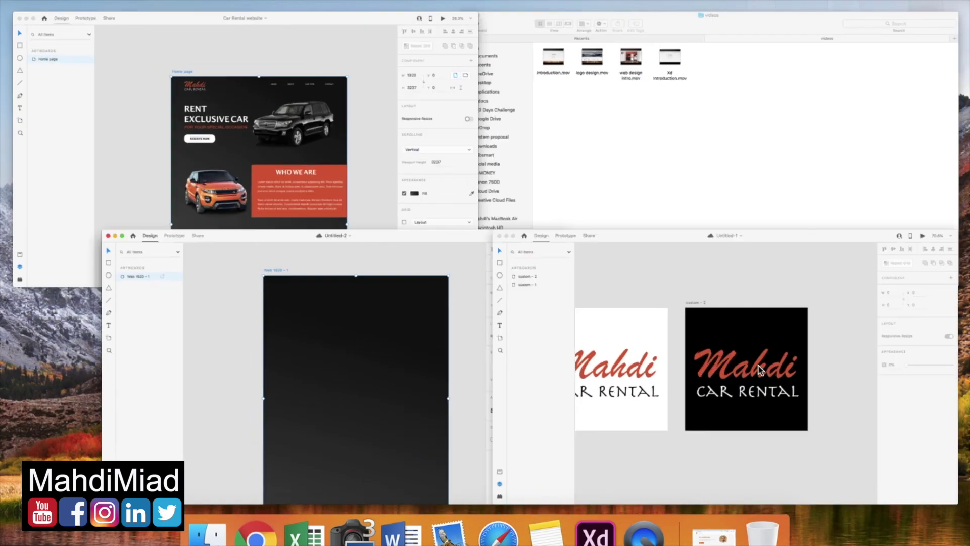
pyautogui.click(760, 371)
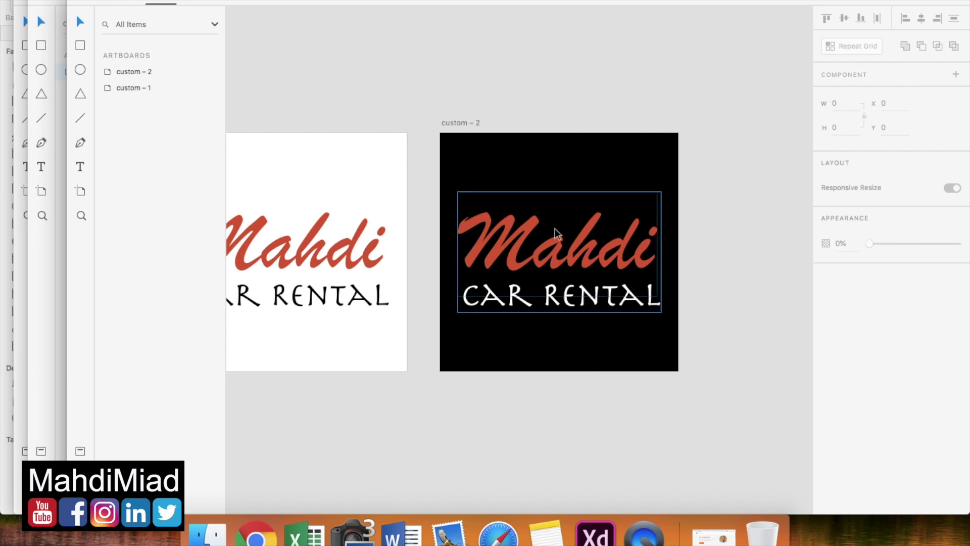
pyautogui.hscroll(-2, 650, 260)
pyautogui.scroll(-1, 650, 259)
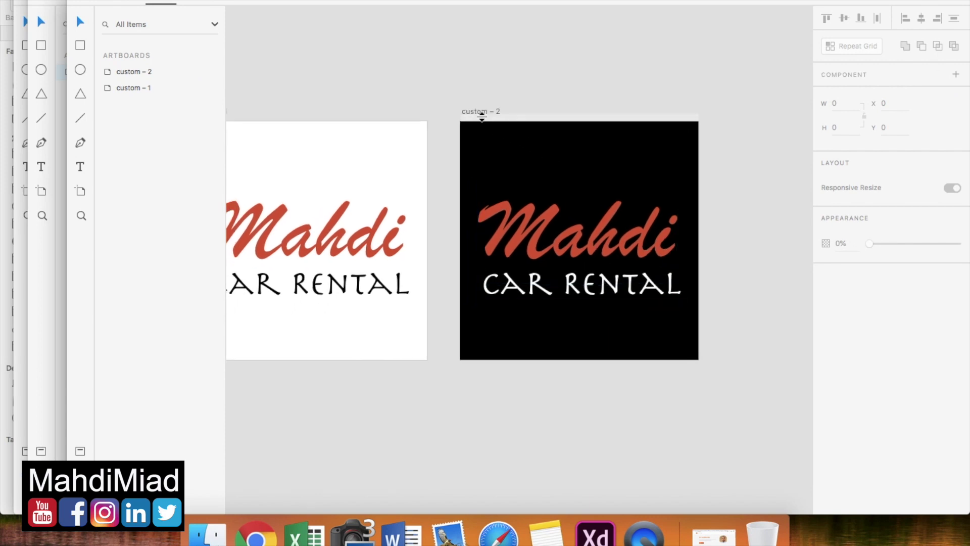
pyautogui.click(475, 112)
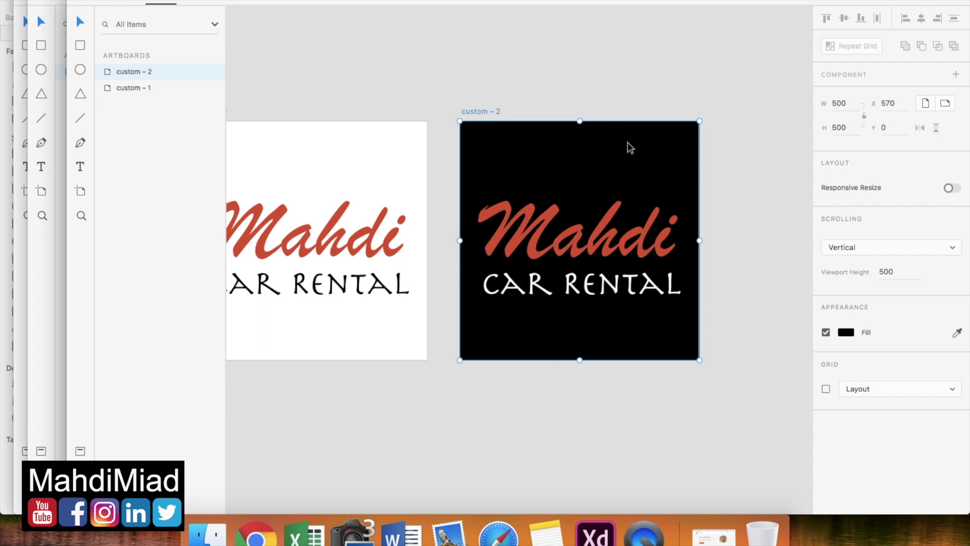
pyautogui.click(826, 333)
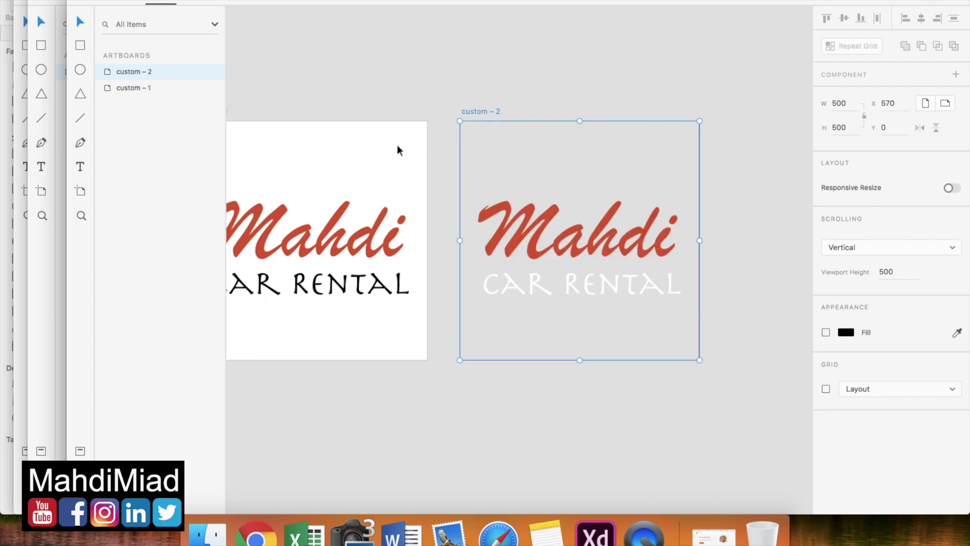
# Export the custom – 2 artboard as a PNG named "logo" into the tutorial/Project 2 folder on the Desktop.
pyautogui.click(473, 112)
pyautogui.click(76, 1)
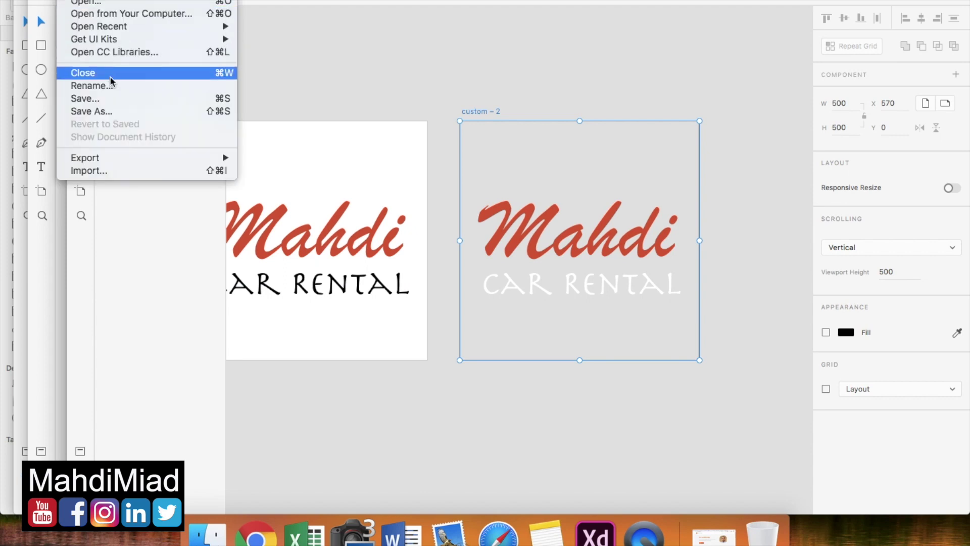
pyautogui.moveTo(170, 158)
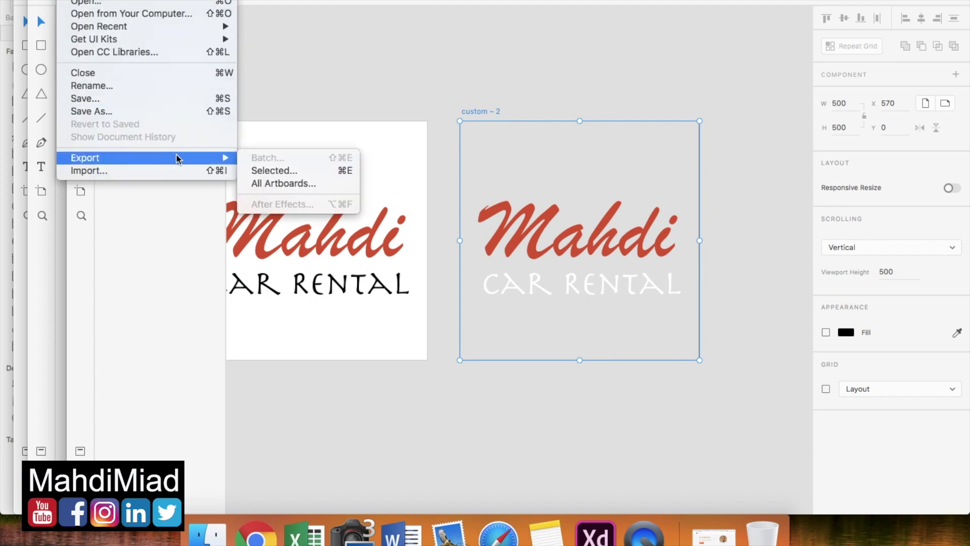
pyautogui.click(279, 172)
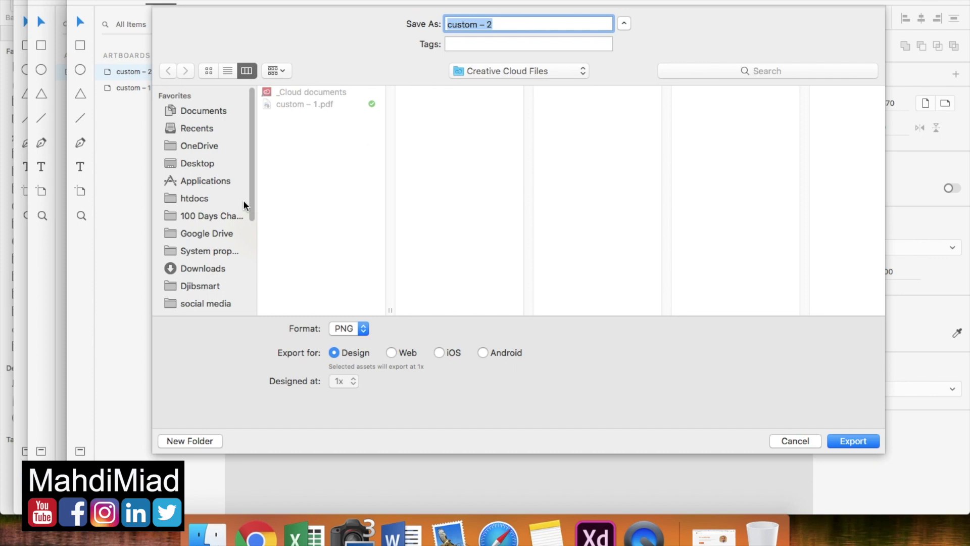
pyautogui.click(187, 164)
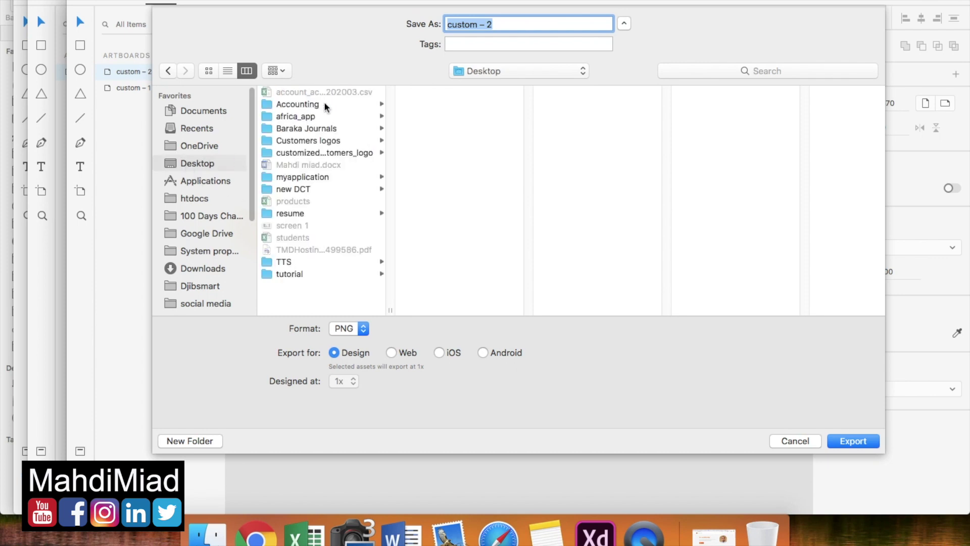
pyautogui.click(346, 273)
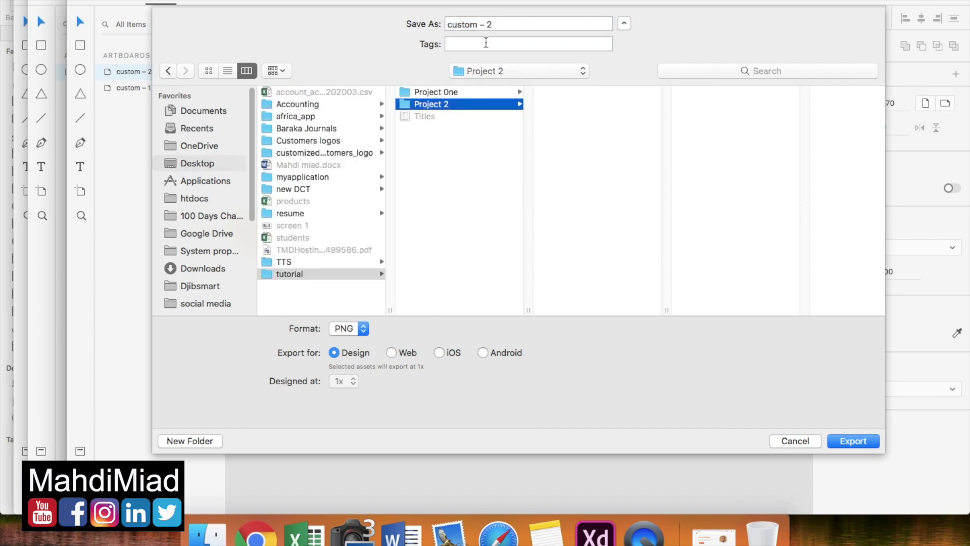
pyautogui.tripleClick(518, 26)
pyautogui.write('logo')
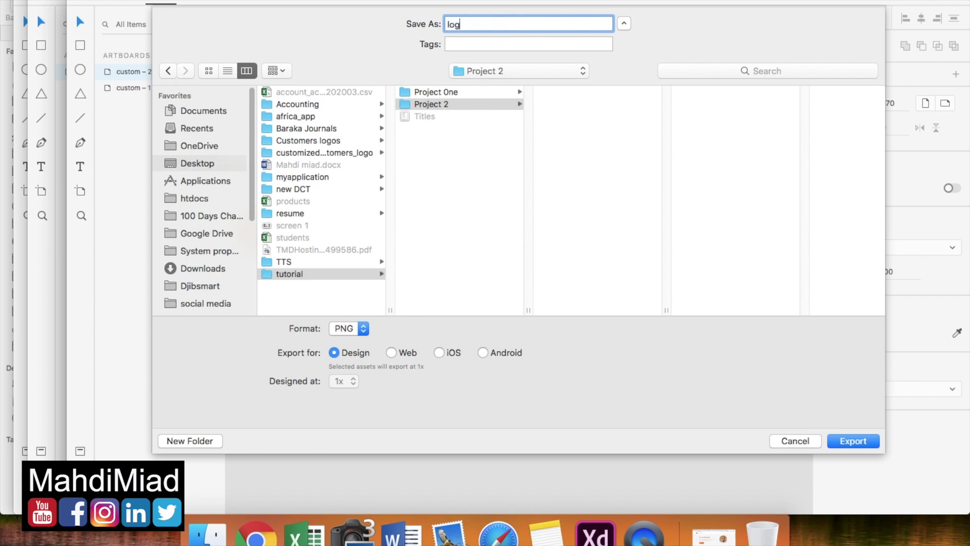
pyautogui.press('Return')
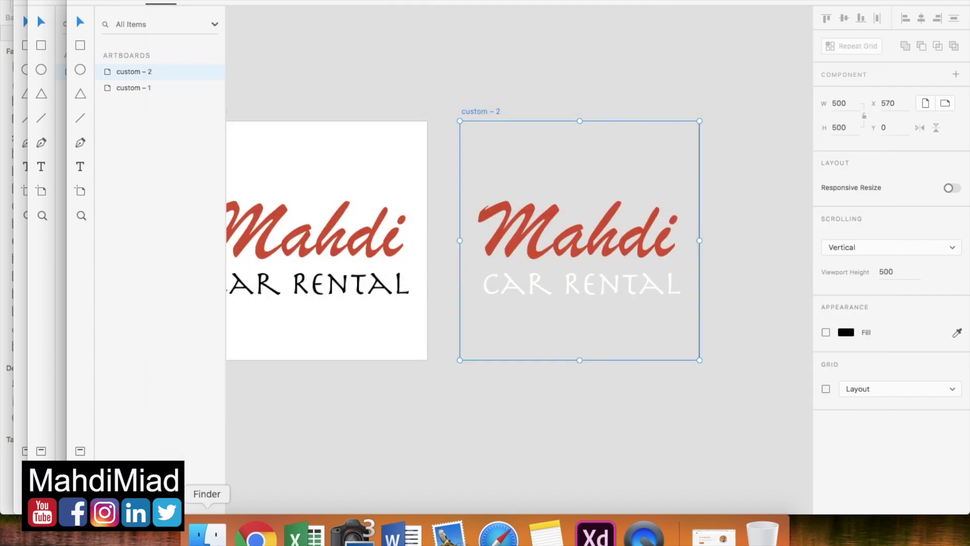
# Switch to Finder, browse to tutorial/Project 2 and preview the exported logo.png.
pyautogui.click(207, 531)
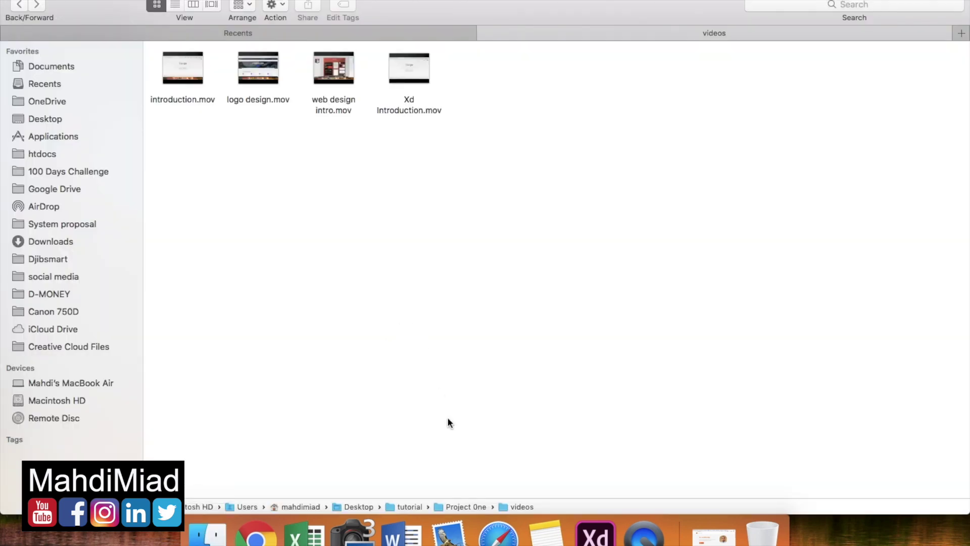
pyautogui.doubleClick(412, 507)
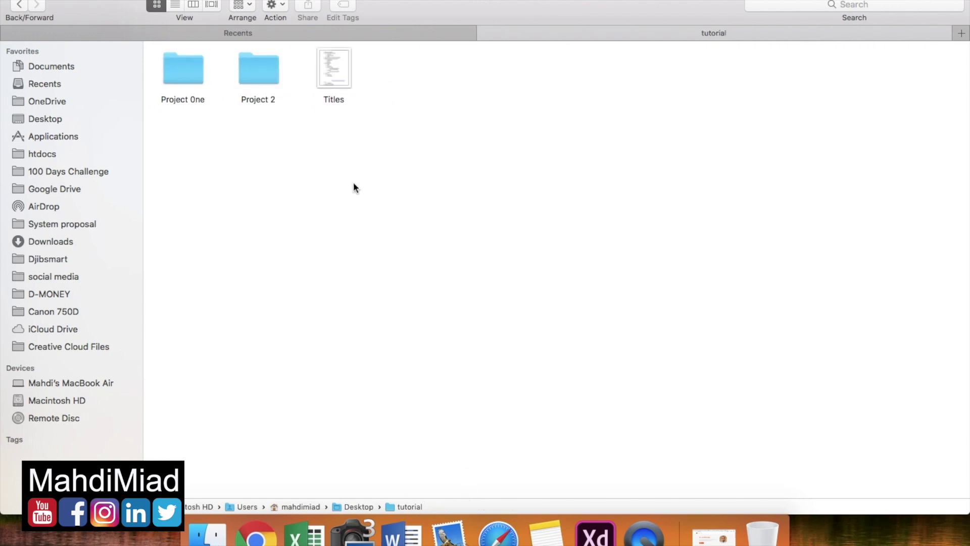
pyautogui.doubleClick(260, 71)
pyautogui.click(352, 179)
pyautogui.doubleClick(182, 71)
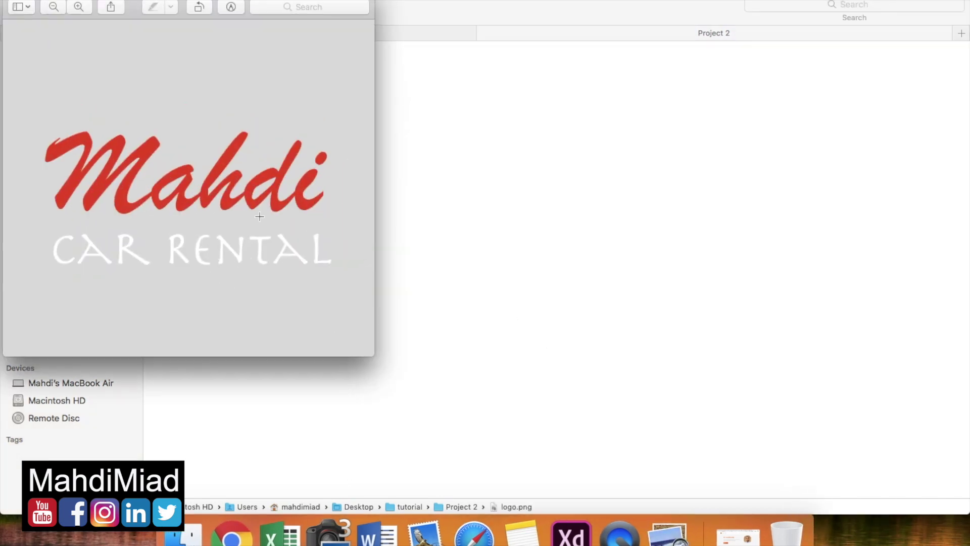
pyautogui.click(491, 254)
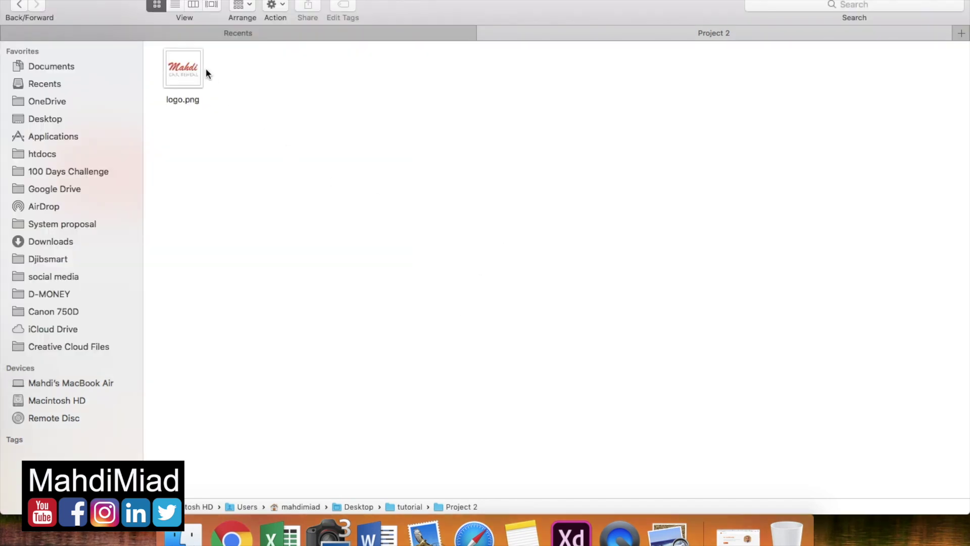
# Copy logo.png from the Project 2 folder and paste it onto the Web 1920 – 1 artboard in Adobe XD.
pyautogui.click(183, 64)
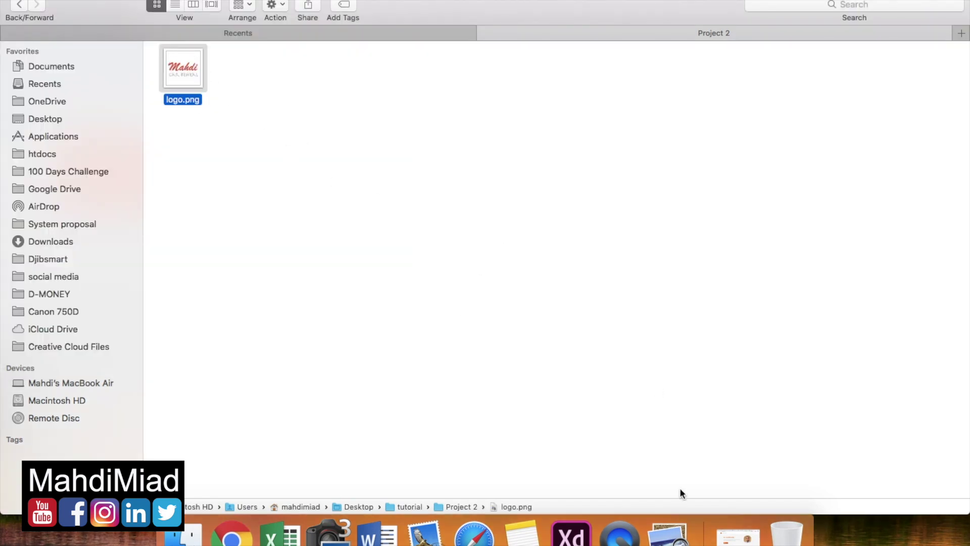
pyautogui.click(571, 530)
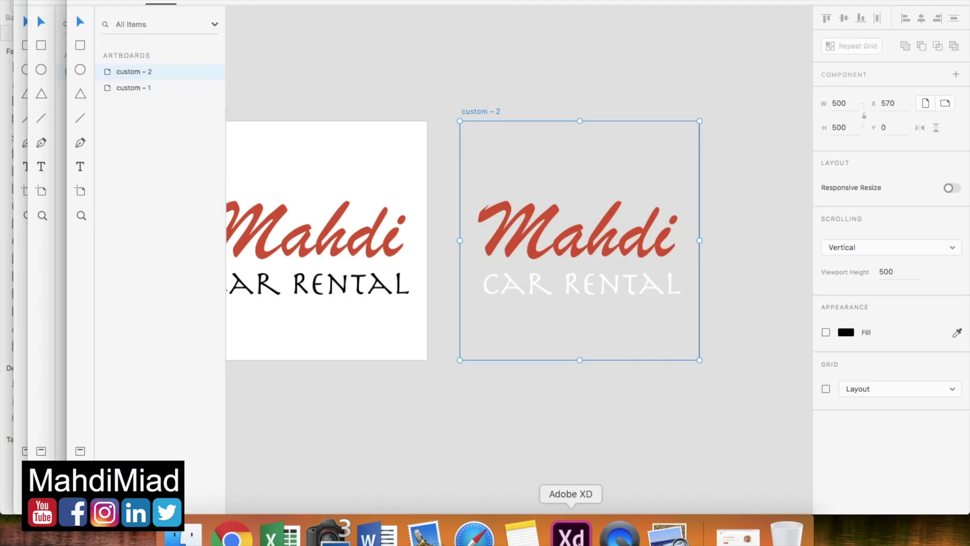
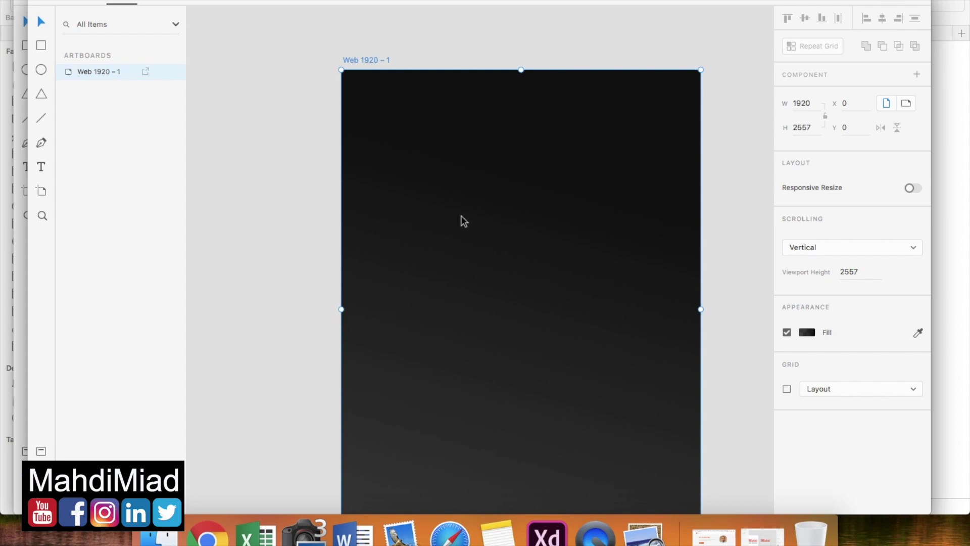
pyautogui.press('super+v')
pyautogui.scroll(-3, 486, 296)
pyautogui.scroll(3, 501, 256)
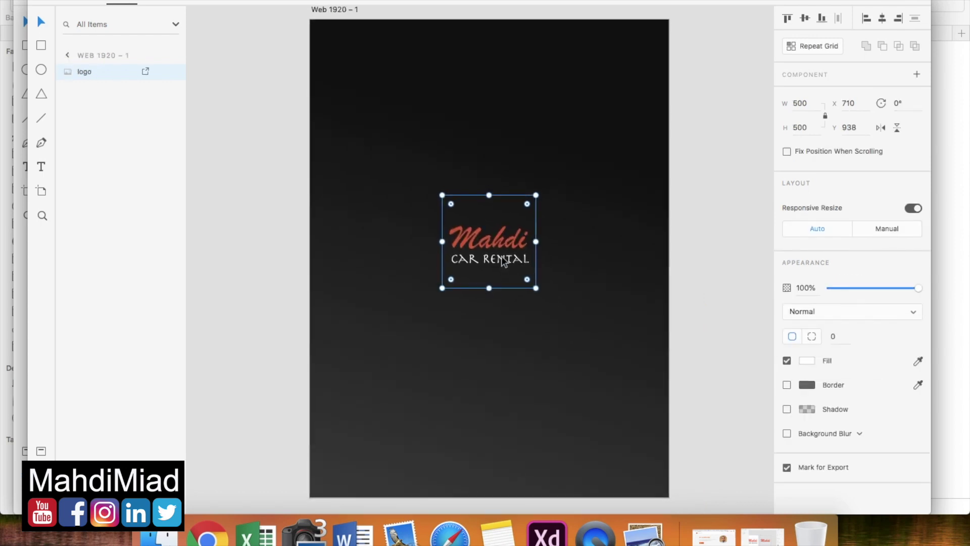
# Move the logo to the artboard's upper-left corner, scale it down proportionally and adjust its position.
pyautogui.moveTo(501, 256); pyautogui.dragTo(378, 84)
pyautogui.scroll(-1, 378, 84)
pyautogui.scroll(5, 378, 84)
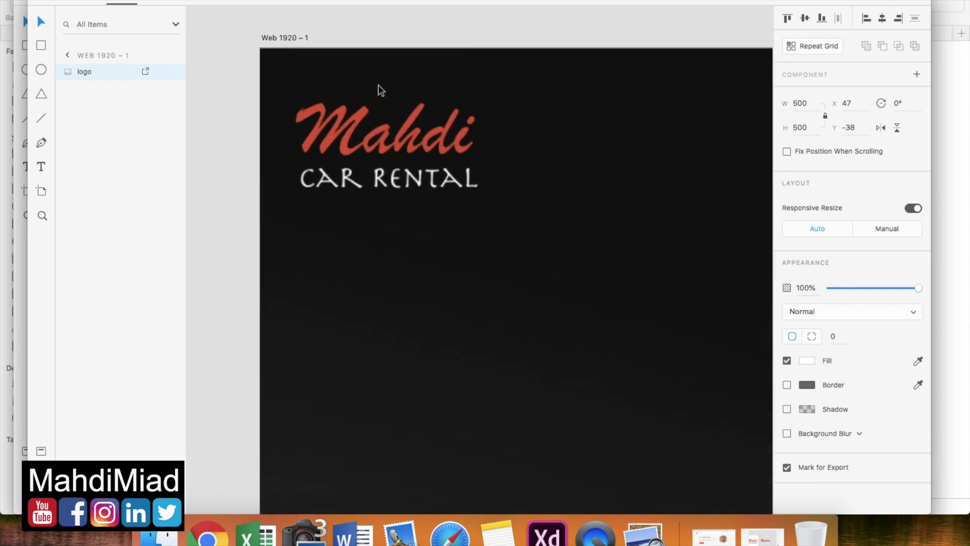
pyautogui.moveTo(498, 253); pyautogui.dragTo(404, 157)
pyautogui.moveTo(351, 115); pyautogui.dragTo(373, 104)
pyautogui.click(496, 268)
# Scale the logo further down to about 203 × 203, placed at about X 112, Y 0, and deselect it.
pyautogui.scroll(-3, 495, 272)
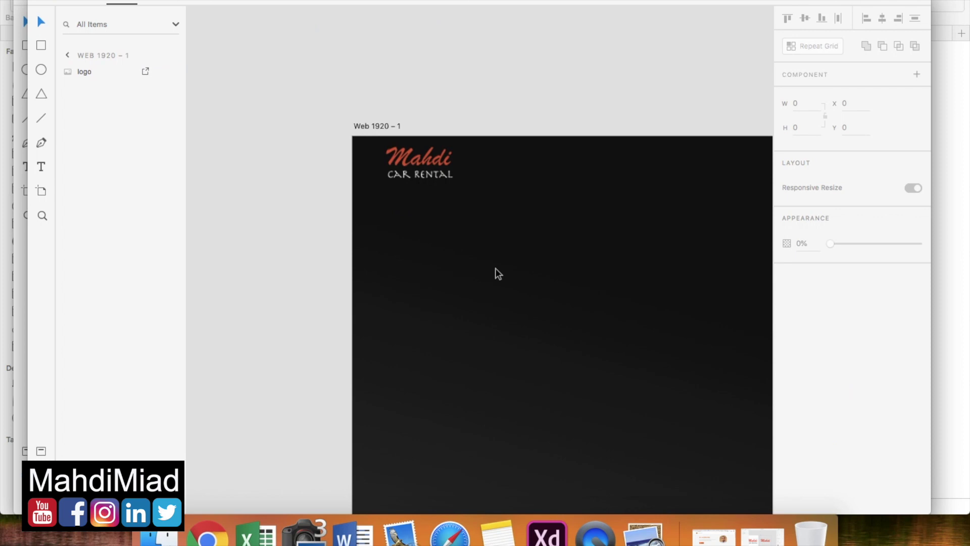
pyautogui.click(451, 196)
pyautogui.moveTo(458, 198); pyautogui.dragTo(412, 170)
pyautogui.hscroll(3, 502, 283)
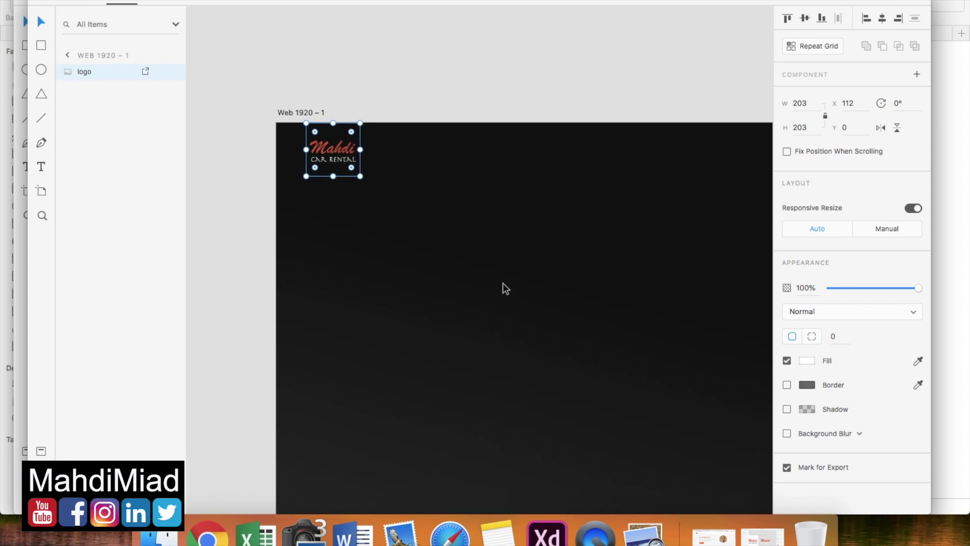
pyautogui.click(244, 273)
# Add the text "Home" level with the logo near the artboard's upper centre, at about X 960.
pyautogui.scroll(-1, 523, 169)
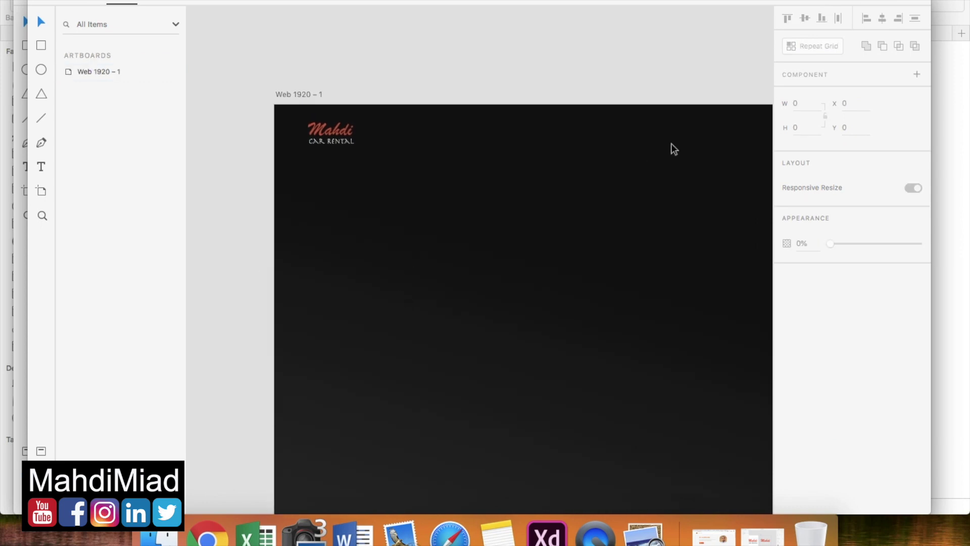
pyautogui.hscroll(2, 724, 138)
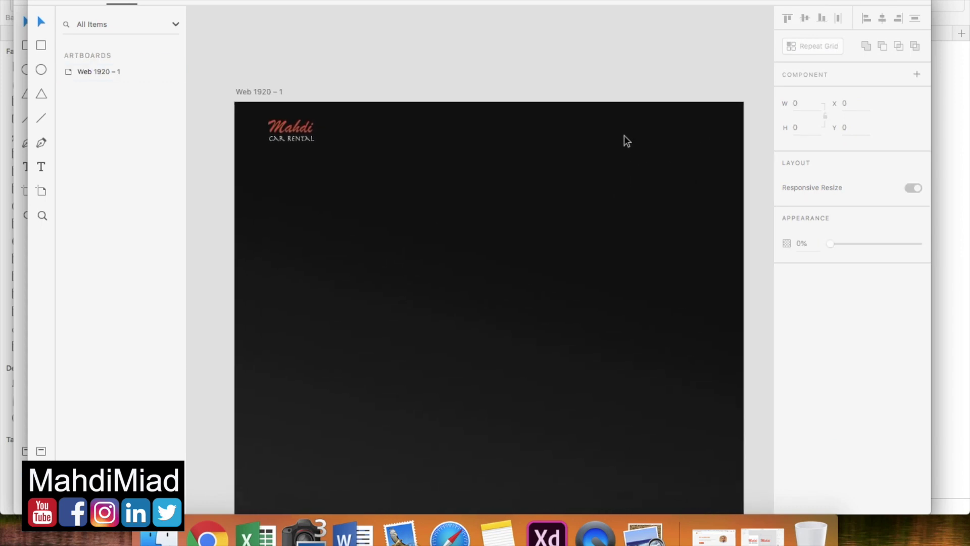
pyautogui.click(42, 169)
pyautogui.click(488, 130)
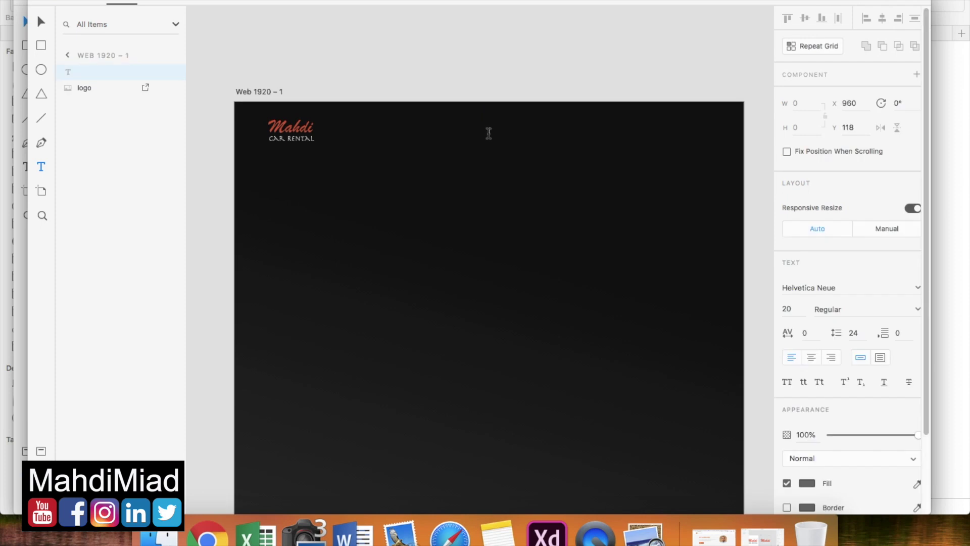
pyautogui.write('H')
# Enter FFF as the Home text's fill colour and save white as a colour swatch.
pyautogui.scroll(-1, 805, 462)
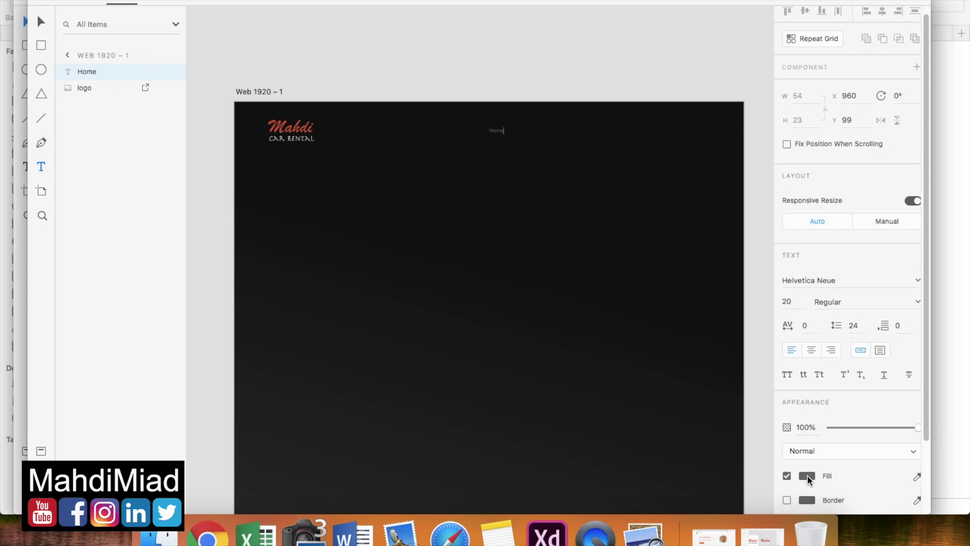
pyautogui.click(807, 475)
pyautogui.doubleClick(705, 469)
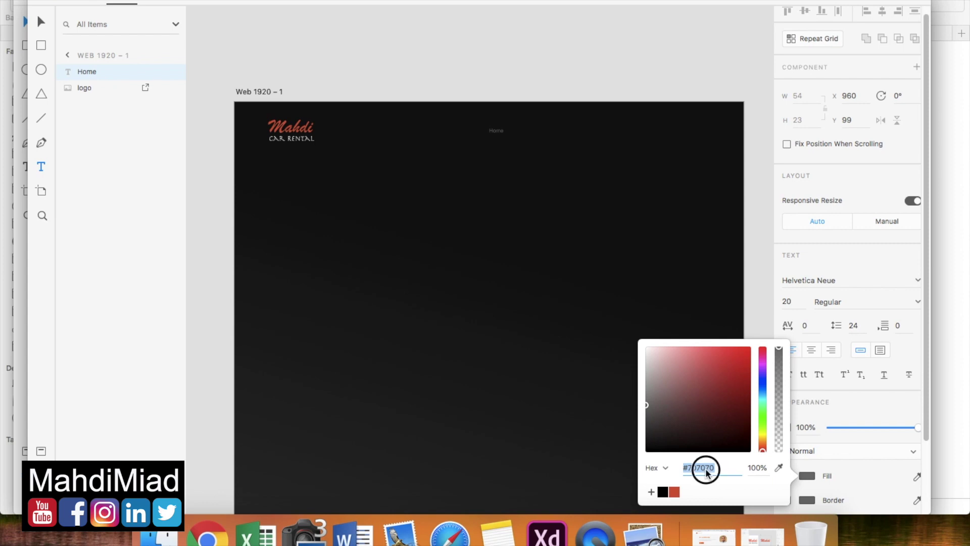
pyautogui.write('FFF')
pyautogui.press('Return')
pyautogui.click(652, 492)
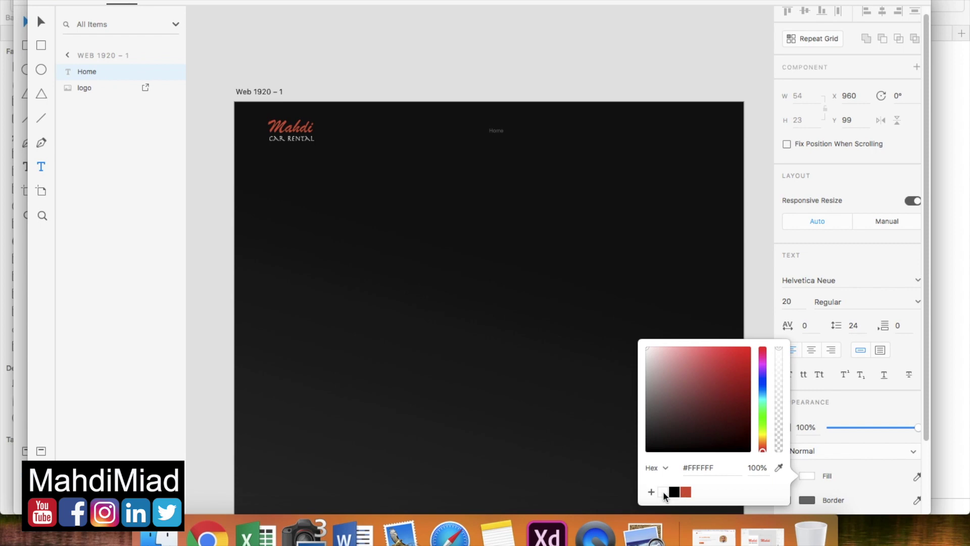
# Select the whole word Home and apply the saved white swatch as its fill.
pyautogui.doubleClick(496, 131)
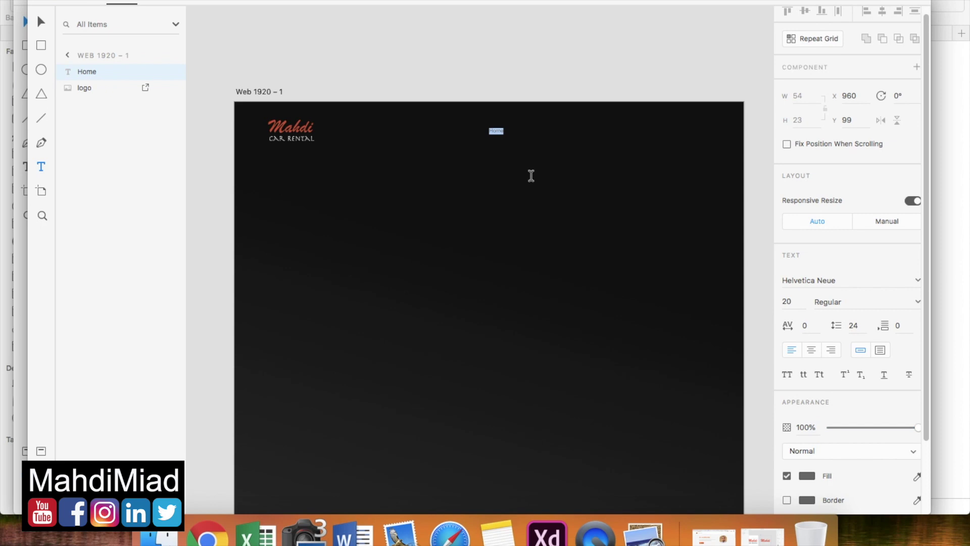
pyautogui.click(811, 475)
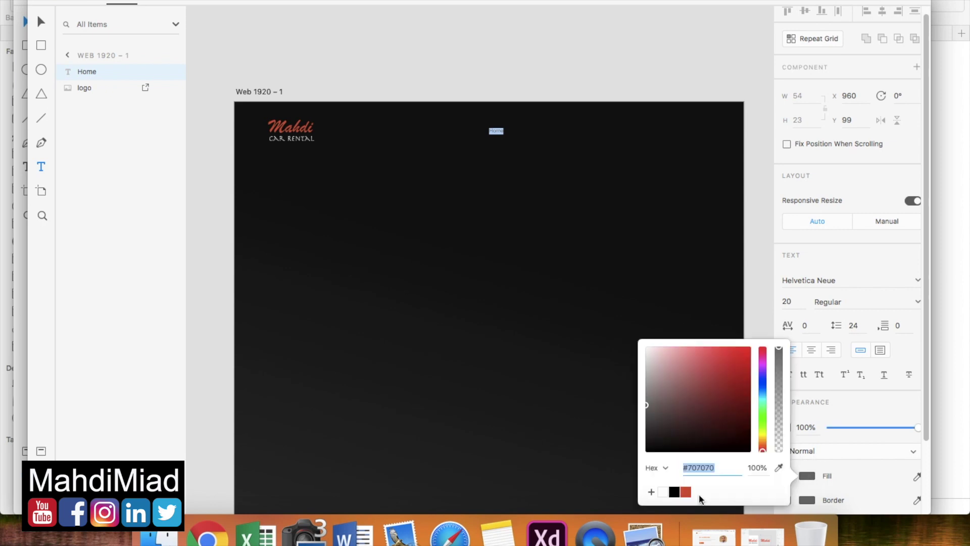
pyautogui.click(662, 492)
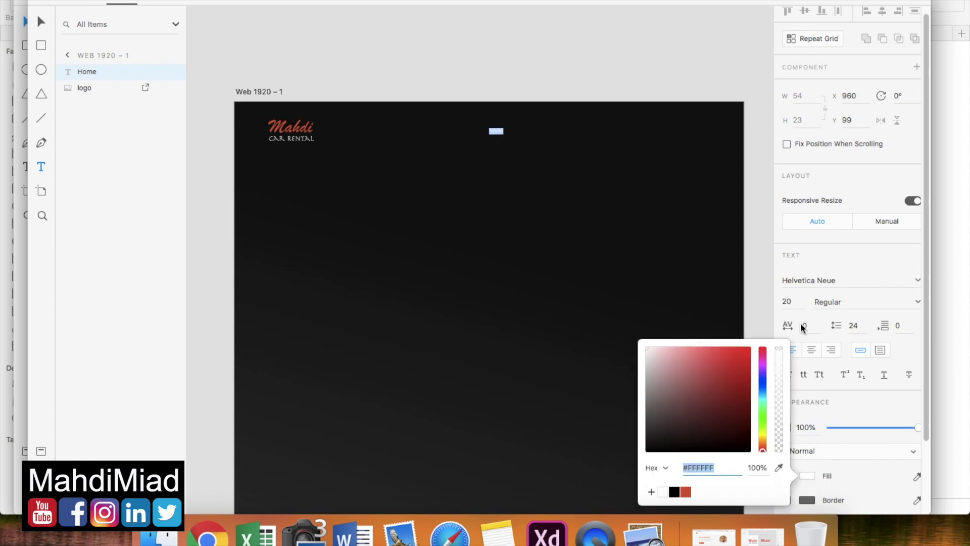
# Set the Home text's font size to 25 and leave text editing.
pyautogui.click(791, 303)
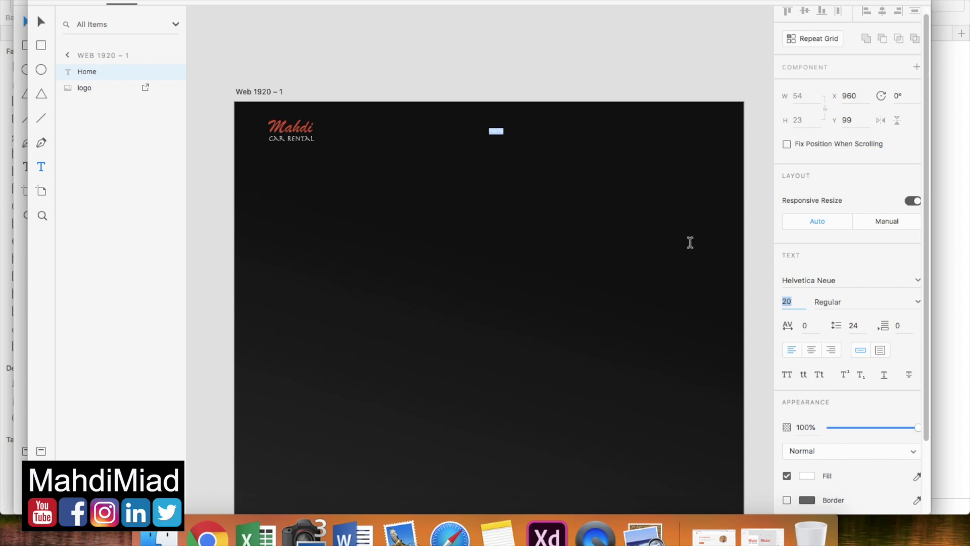
pyautogui.write('2')
pyautogui.press('Return')
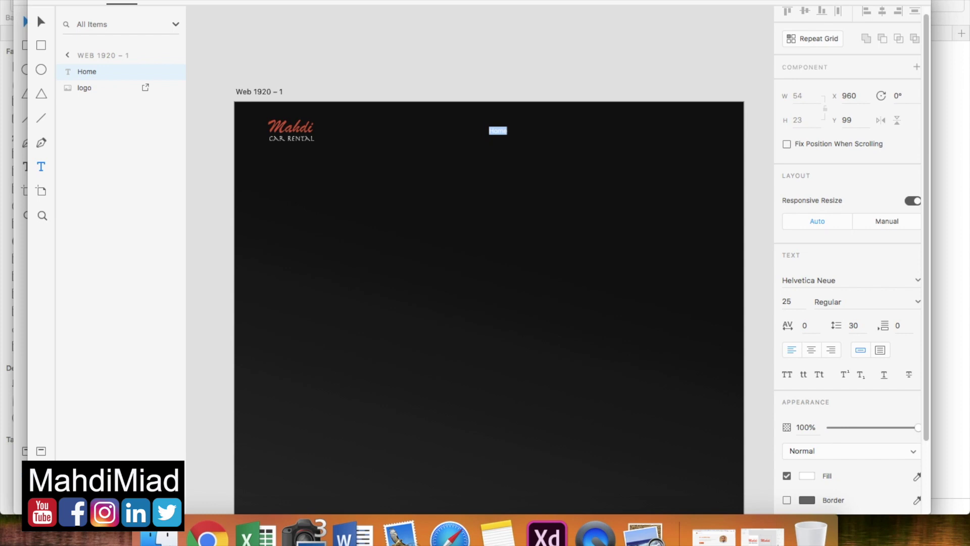
pyautogui.scroll(3, 457, 177)
pyautogui.scroll(2, 454, 176)
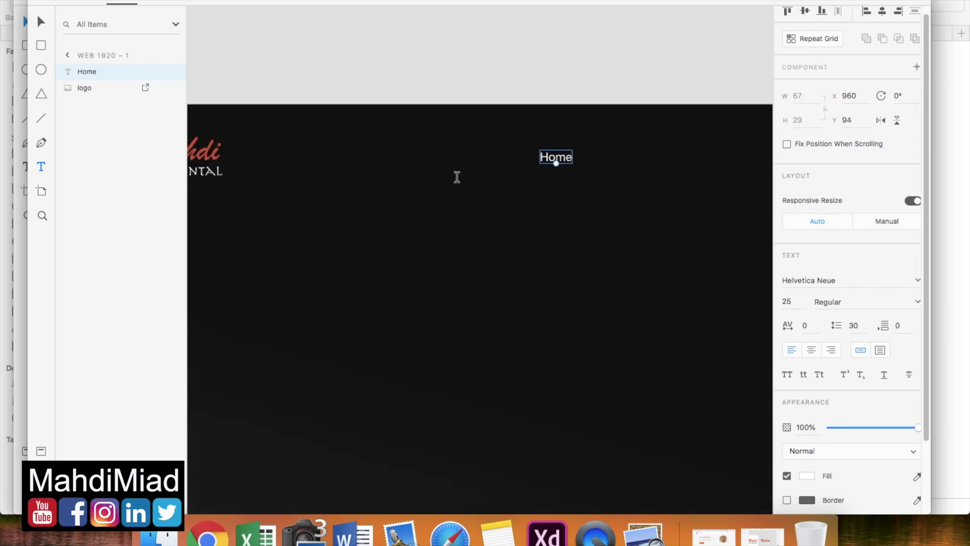
pyautogui.scroll(-2, 513, 225)
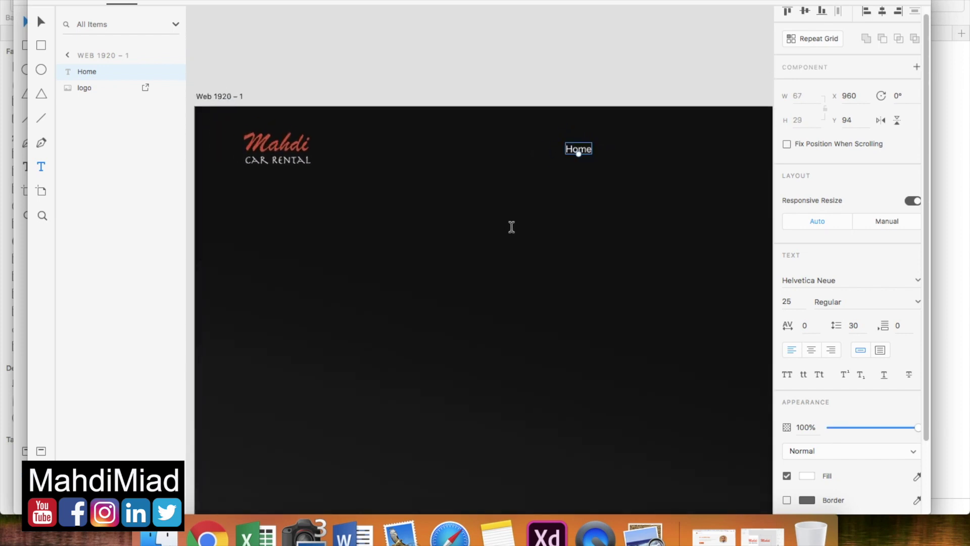
pyautogui.click(41, 21)
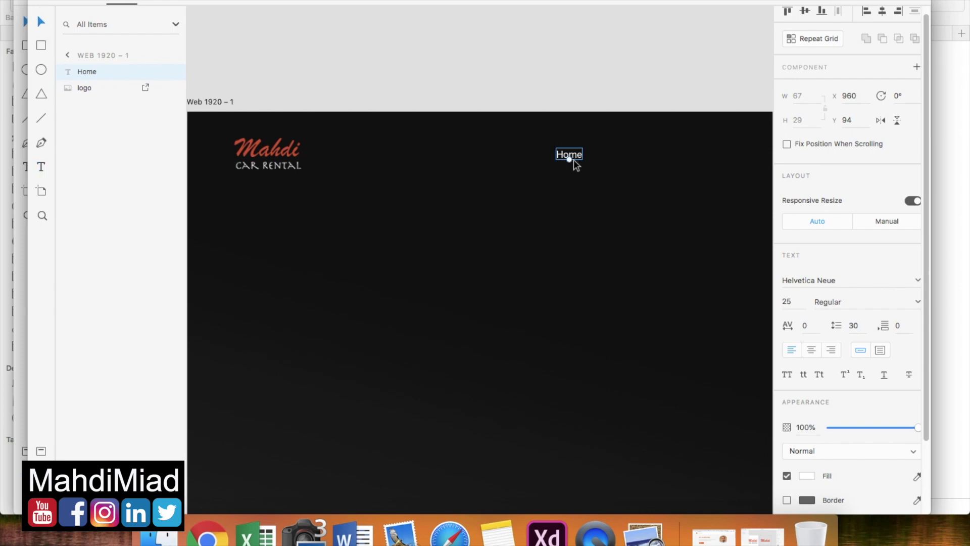
# Add the text "About us" to the right of Home, at about X 1133, Y 99.
pyautogui.click(41, 167)
pyautogui.moveTo(608, 154); pyautogui.dragTo(623, 155)
pyautogui.click(623, 155)
pyautogui.write('About')
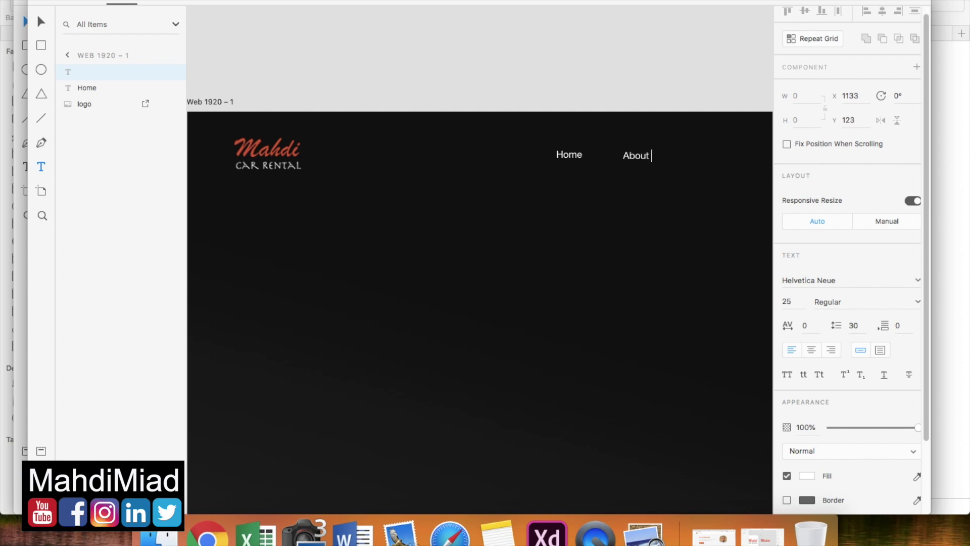
pyautogui.write(' us')
pyautogui.press('Escape')
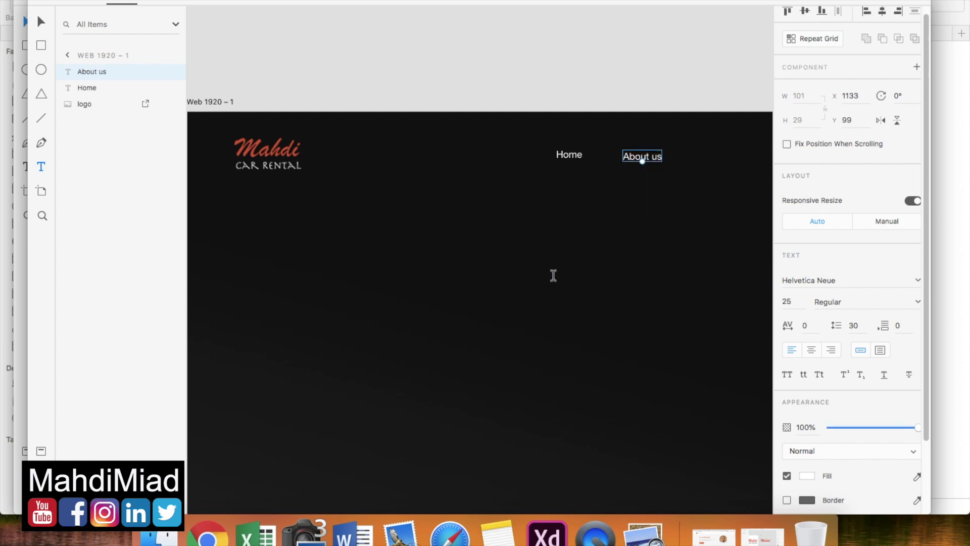
# Add the text "Car Type" to the right of About us, at about X 1390, Y 99.
pyautogui.scroll(2, 552, 275)
pyautogui.hscroll(5, 552, 275)
pyautogui.click(40, 166)
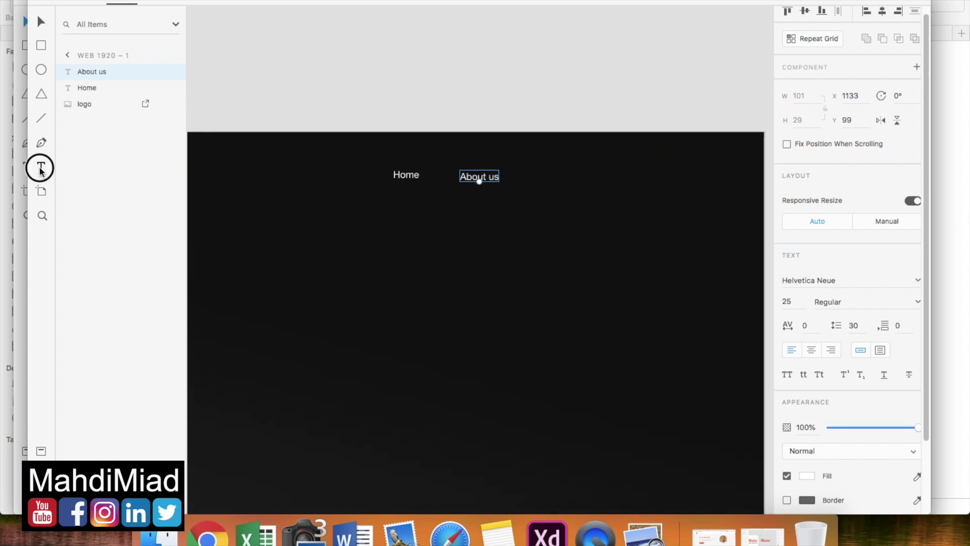
pyautogui.click(558, 177)
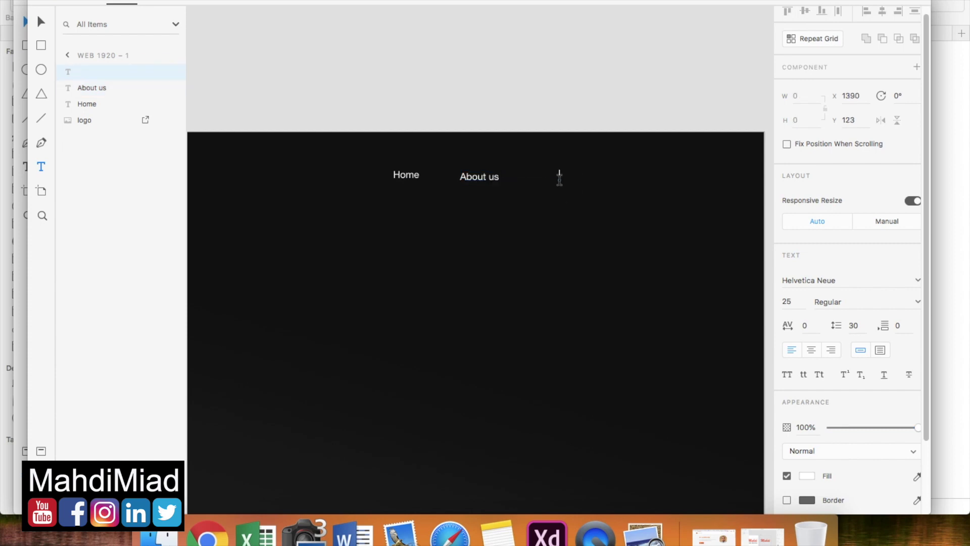
pyautogui.write('Car Type')
pyautogui.press('Escape')
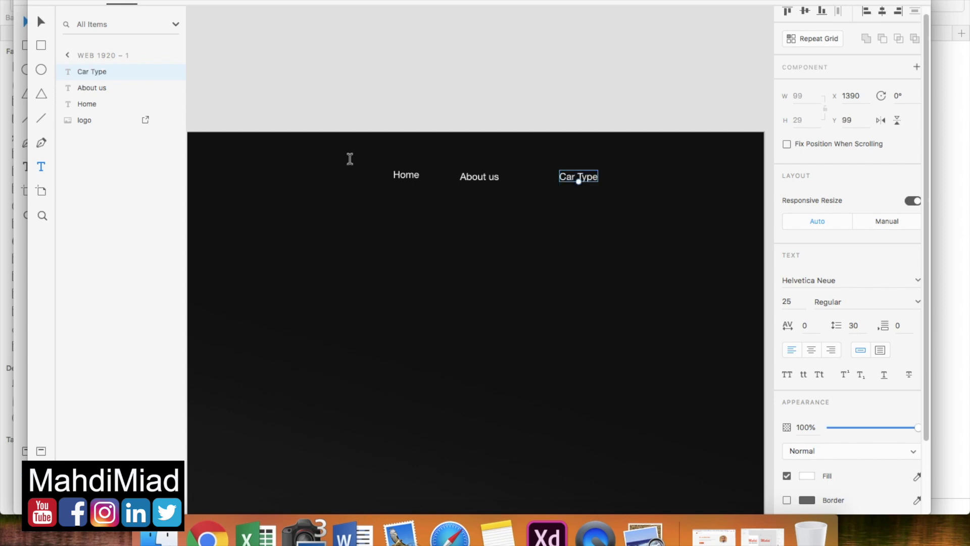
# Add the text "Contact" to the right of Car Type, at about X 1654.
pyautogui.click(40, 168)
pyautogui.click(662, 177)
pyautogui.write('Contact')
pyautogui.press('Escape')
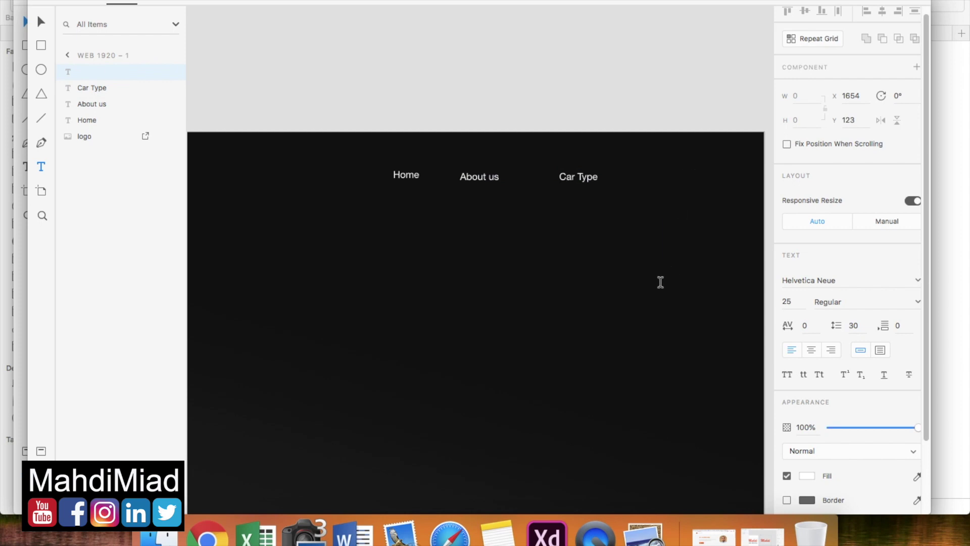
# Convert the Home and About us menu texts to uppercase.
pyautogui.click(404, 177)
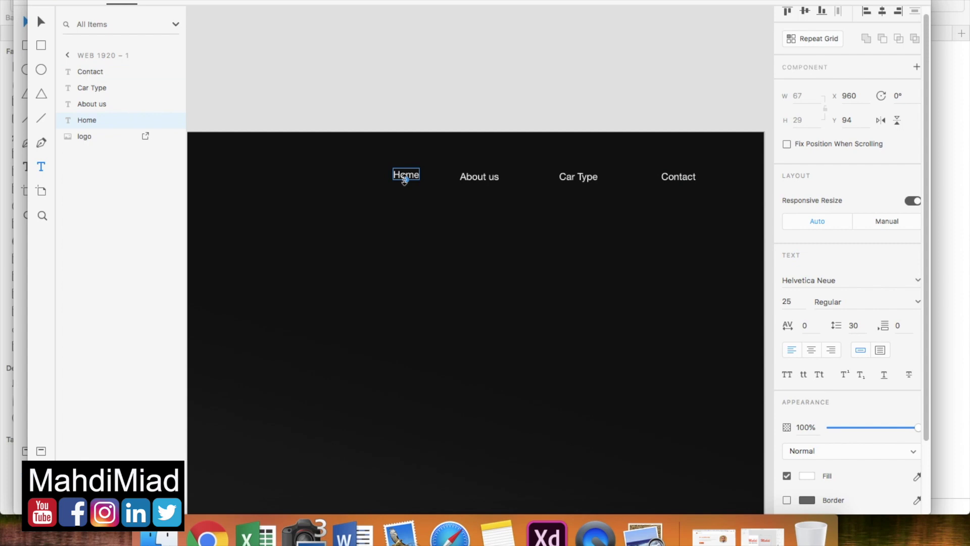
pyautogui.doubleClick(409, 175)
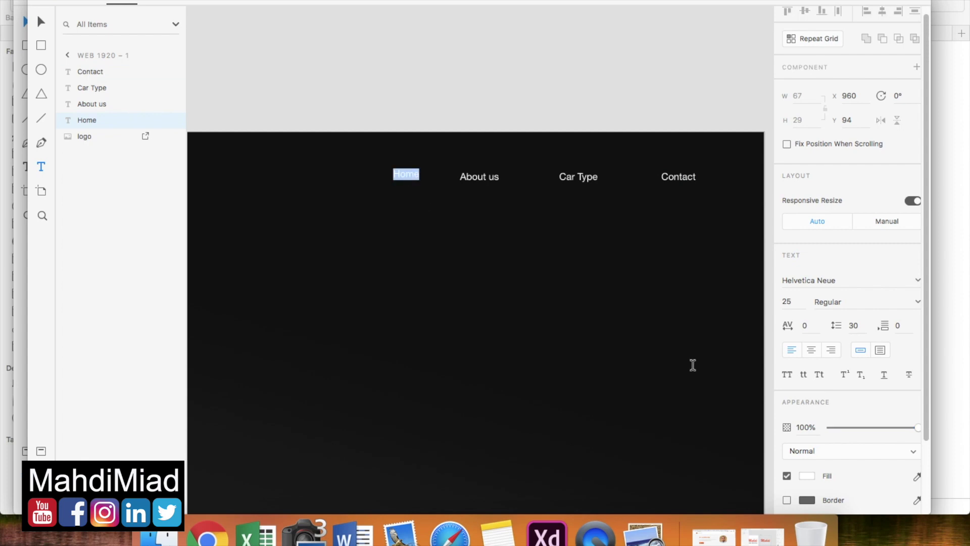
pyautogui.doubleClick(405, 174)
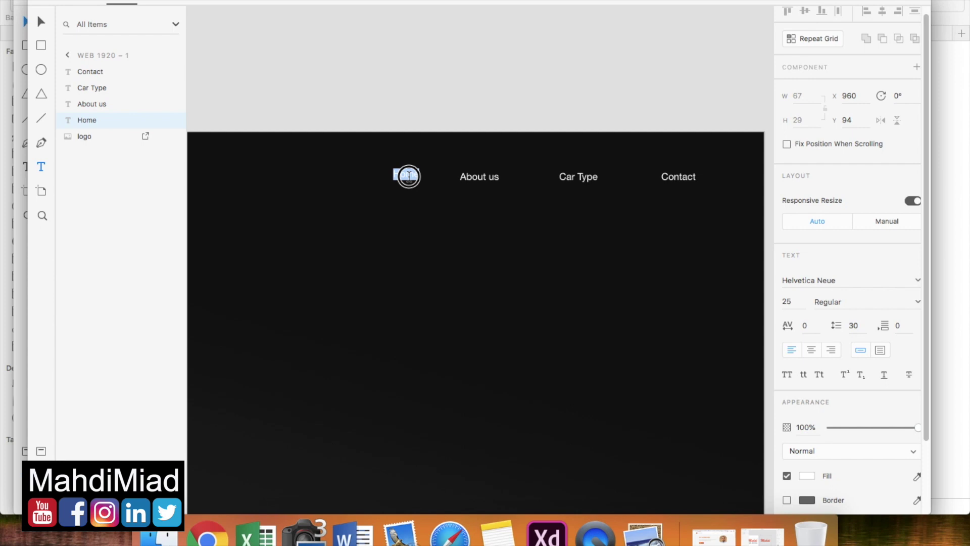
pyautogui.click(787, 375)
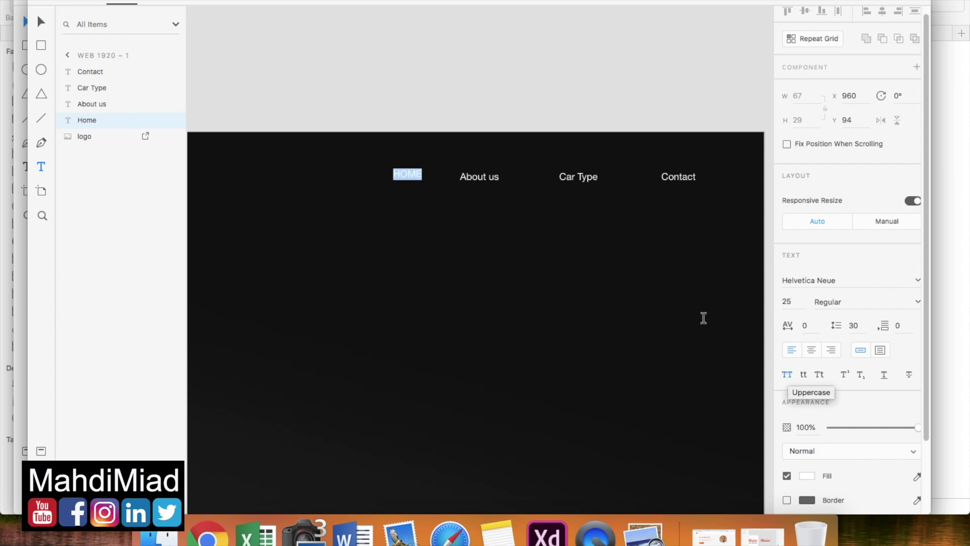
pyautogui.click(475, 178)
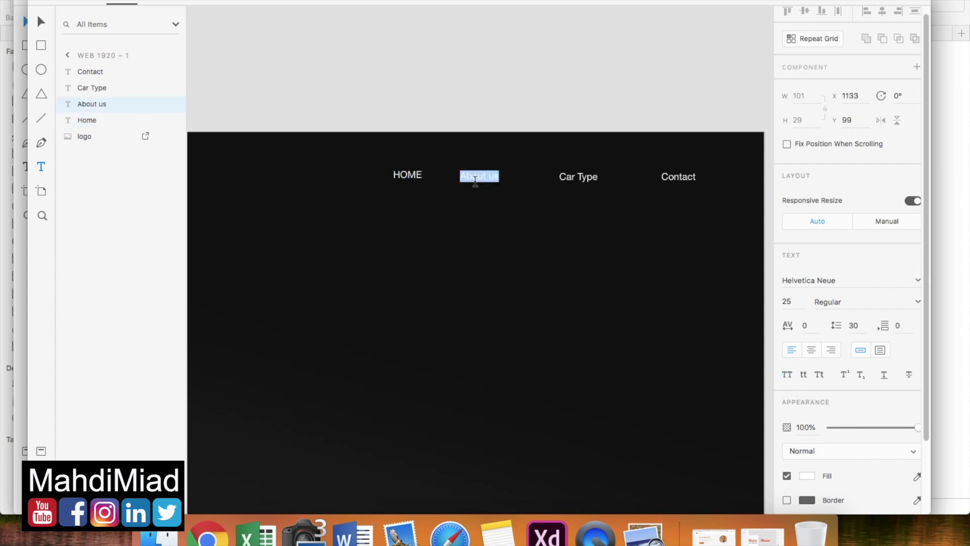
pyautogui.click(787, 374)
# Convert the Car Type and Contact menu texts to uppercase.
pyautogui.doubleClick(579, 176)
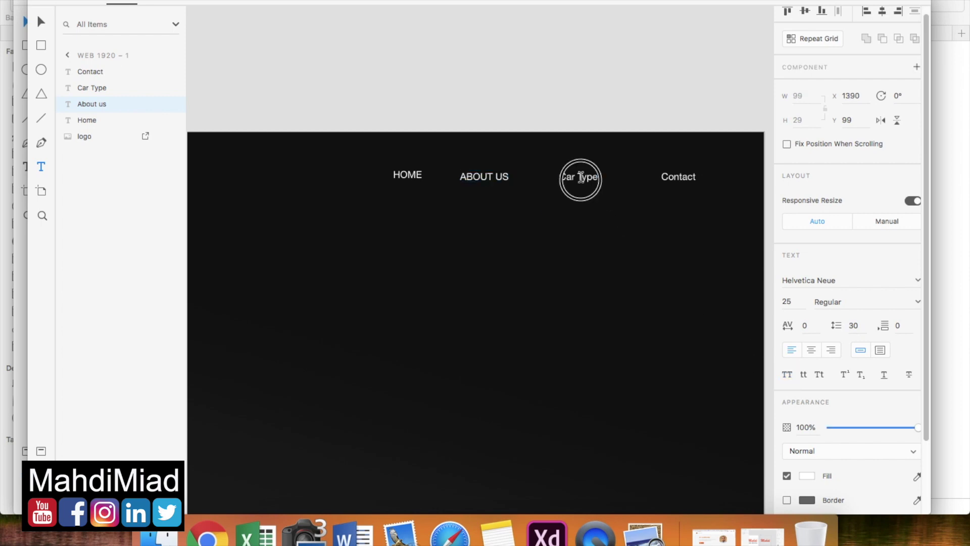
pyautogui.click(789, 376)
pyautogui.click(678, 176)
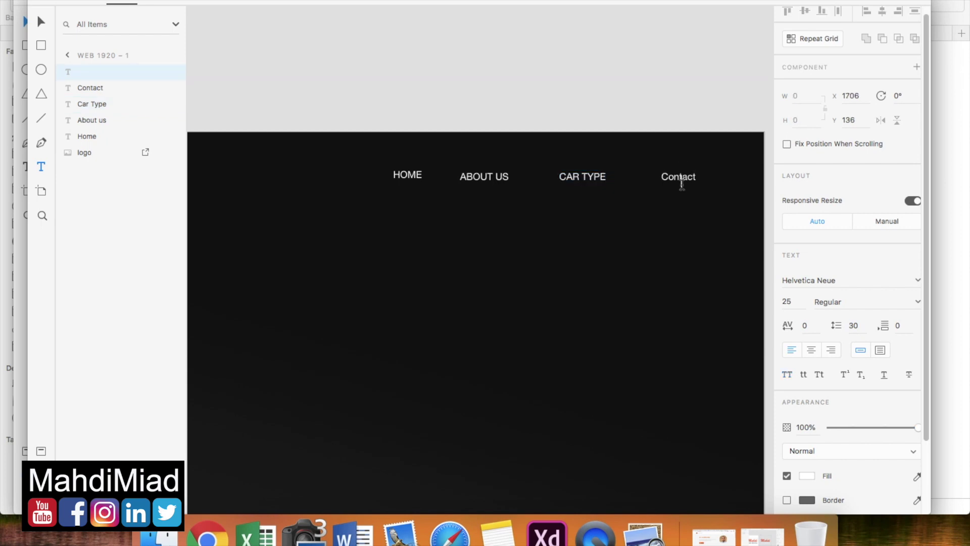
pyautogui.doubleClick(677, 176)
pyautogui.click(787, 374)
pyautogui.click(41, 22)
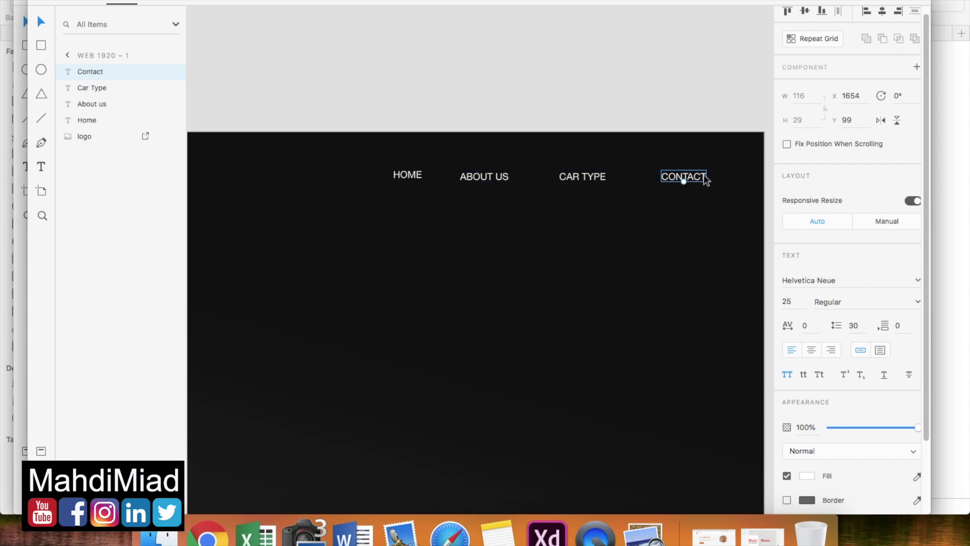
# Line up ABOUT US, CAR TYPE and CONTACT with HOME at Y 94, with equal gaps of 50 between the items.
pyautogui.moveTo(485, 182); pyautogui.dragTo(466, 177)
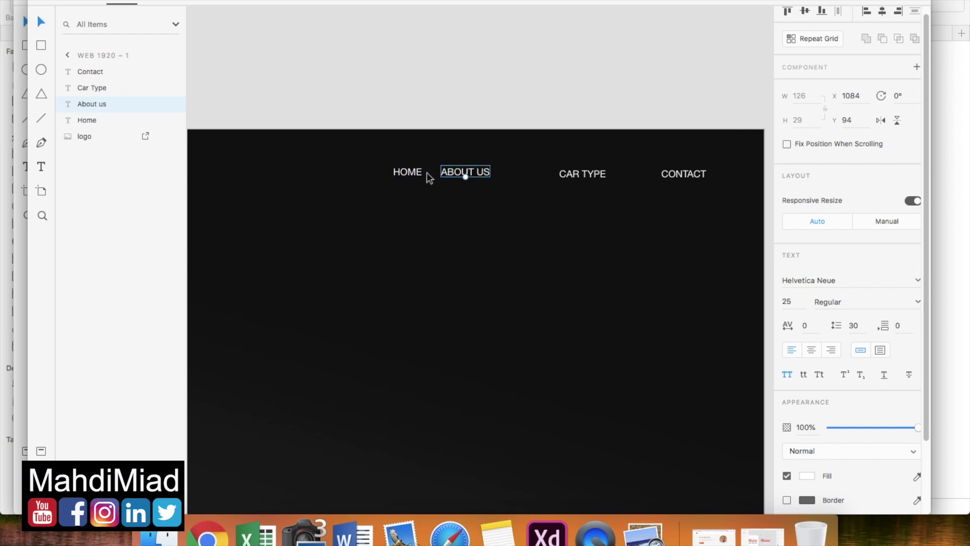
pyautogui.moveTo(576, 173); pyautogui.dragTo(528, 172)
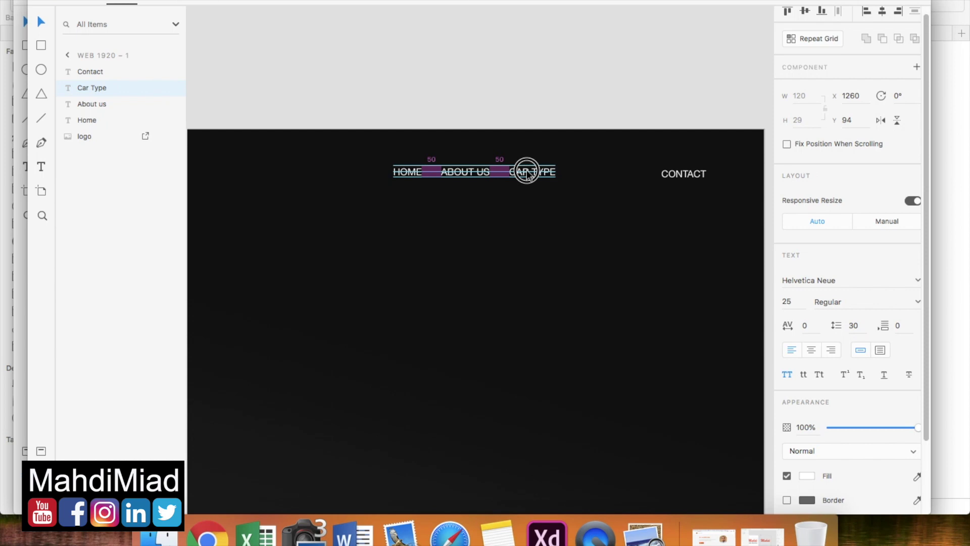
pyautogui.moveTo(527, 175); pyautogui.dragTo(527, 174)
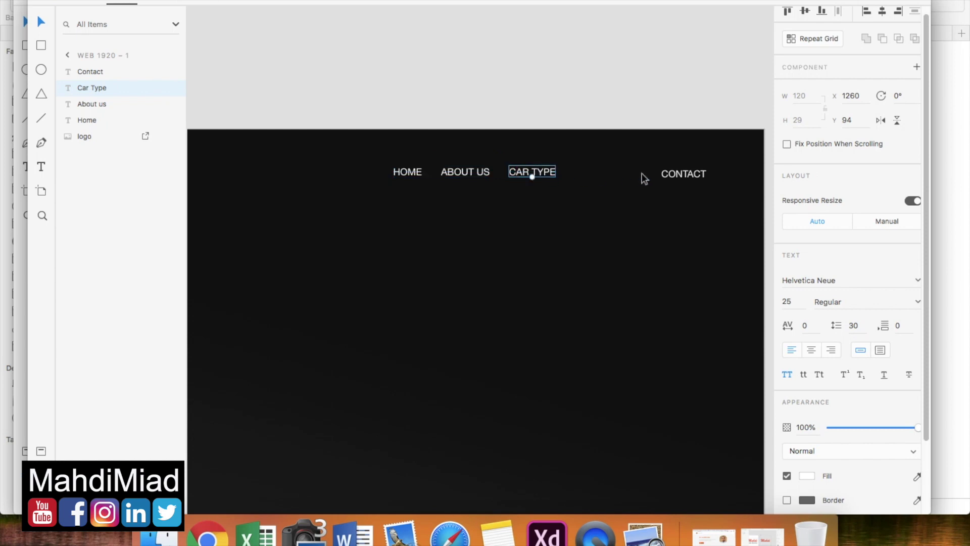
pyautogui.moveTo(680, 182); pyautogui.dragTo(591, 179)
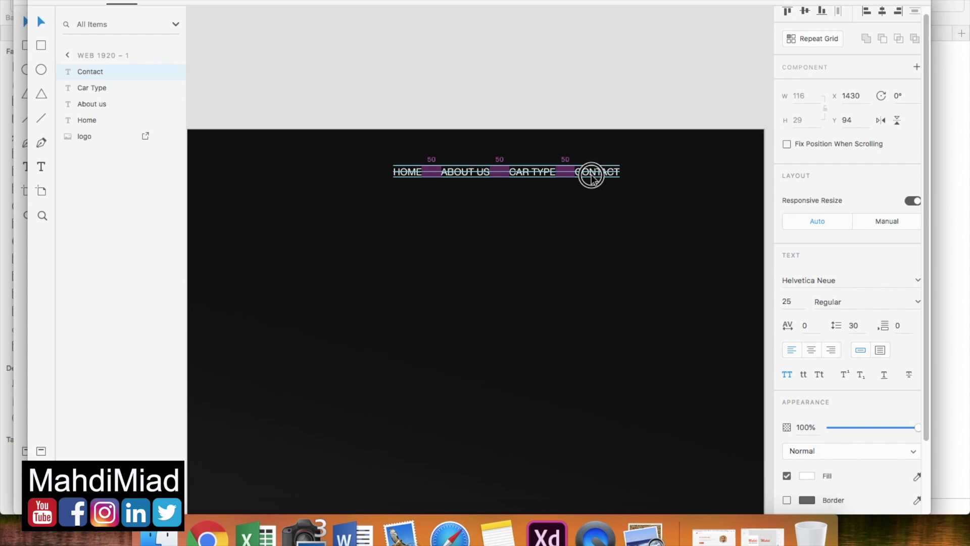
pyautogui.moveTo(591, 176); pyautogui.dragTo(592, 176)
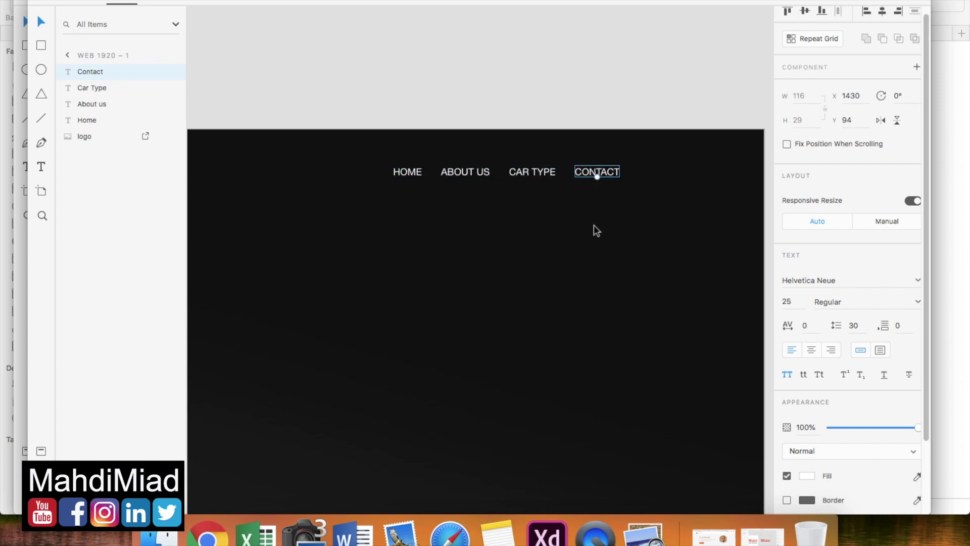
# Compare the header with the Home page.png reference in Preview, examining its menu and hero section, and return to XD.
pyautogui.scroll(-4, 593, 227)
pyautogui.scroll(5, 594, 227)
pyautogui.hscroll(-3, 593, 226)
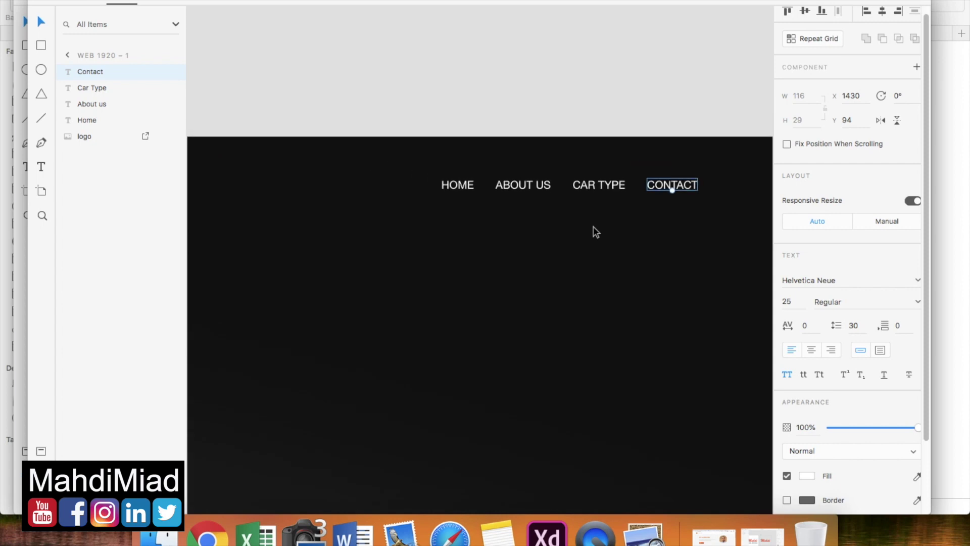
pyautogui.scroll(-3, 593, 226)
pyautogui.hscroll(-2, 593, 227)
pyautogui.scroll(-3, 534, 219)
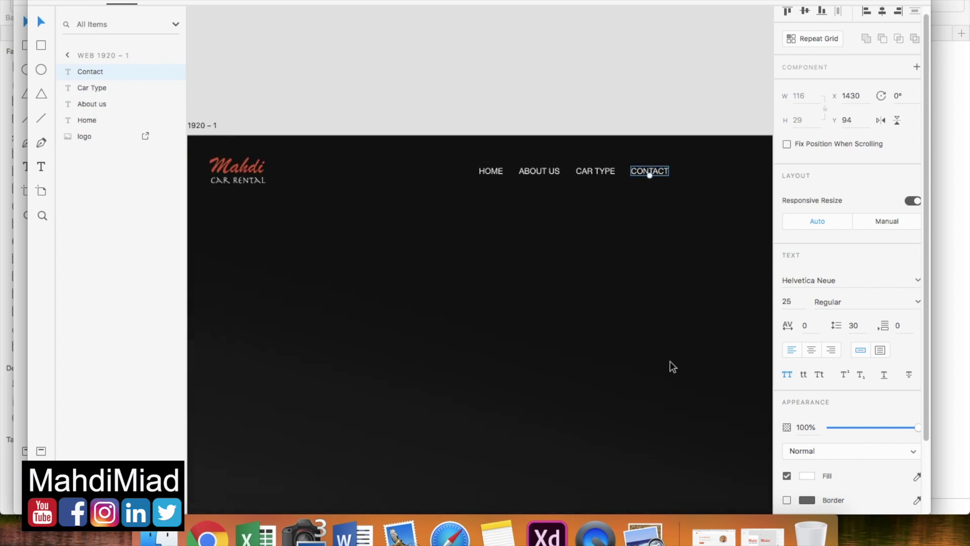
pyautogui.click(643, 533)
pyautogui.scroll(5, 417, 142)
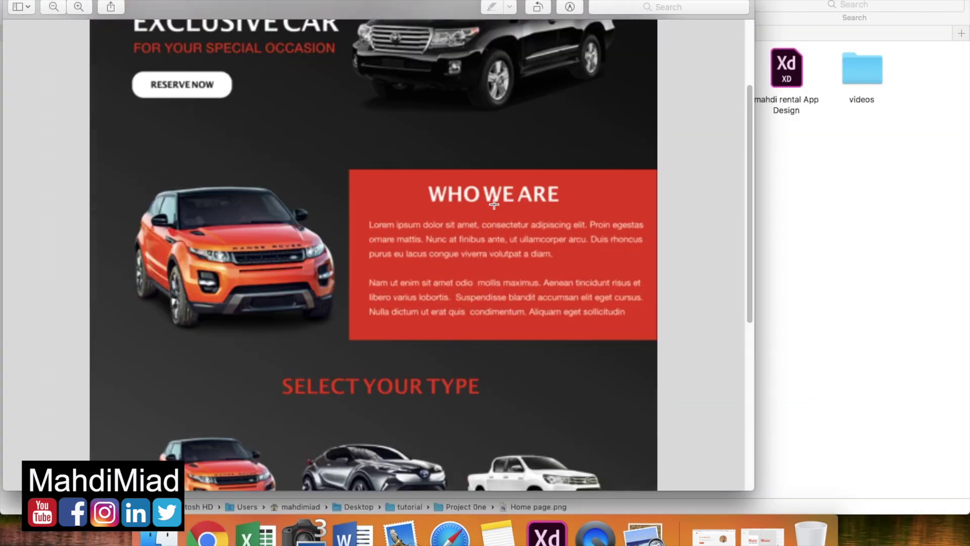
pyautogui.scroll(3, 417, 142)
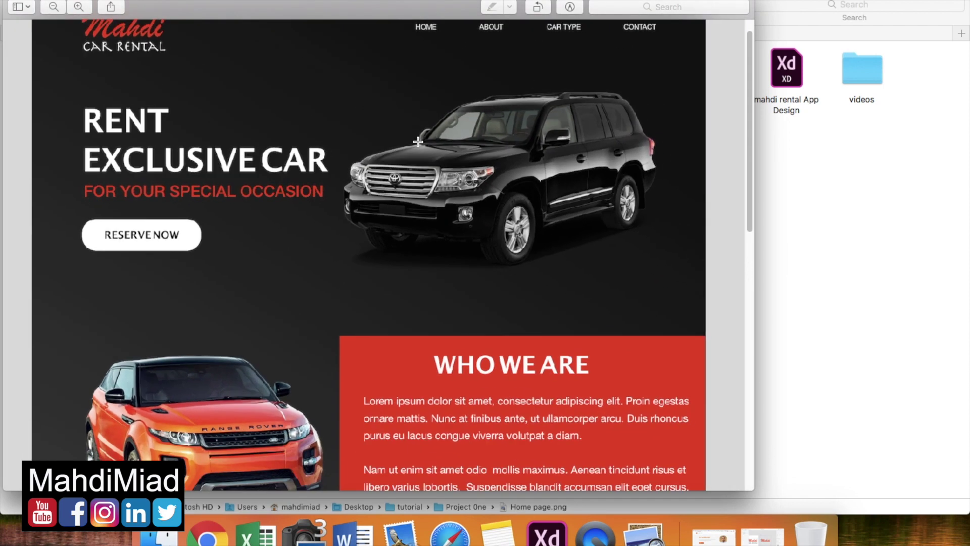
pyautogui.scroll(-3, 340, 125)
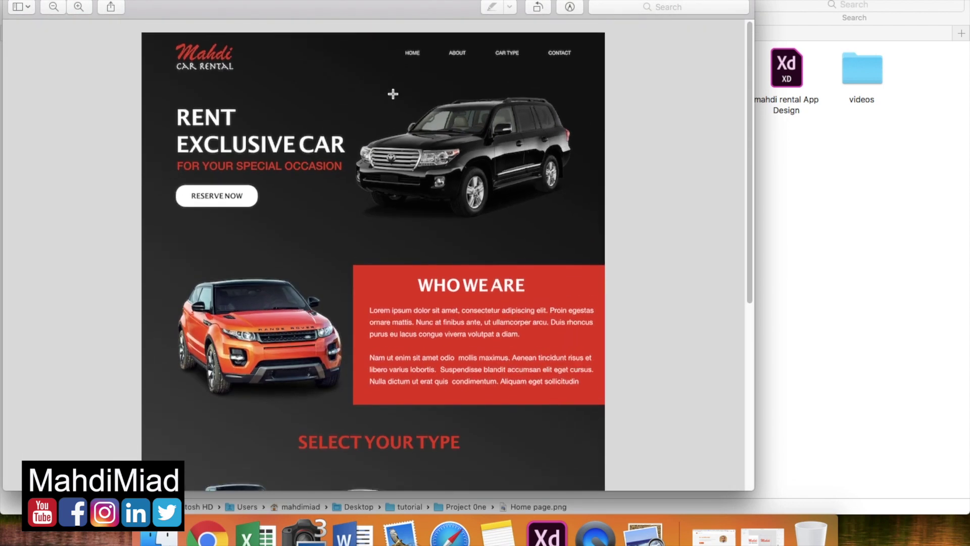
pyautogui.click(586, 77)
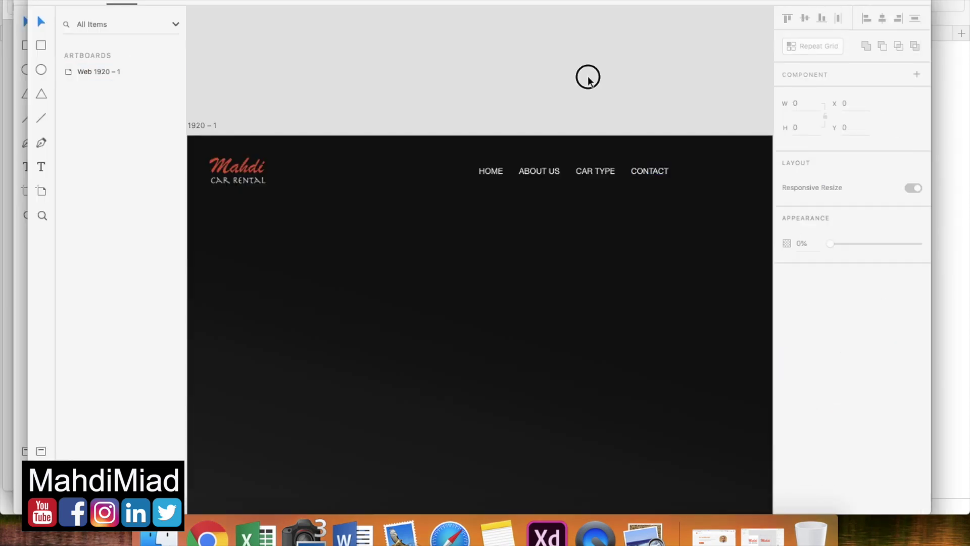
# Select the HOME, ABOUT US, CAR TYPE and CONTACT menu texts on the artboard and group them.
pyautogui.scroll(-4, 586, 77)
pyautogui.scroll(2, 586, 77)
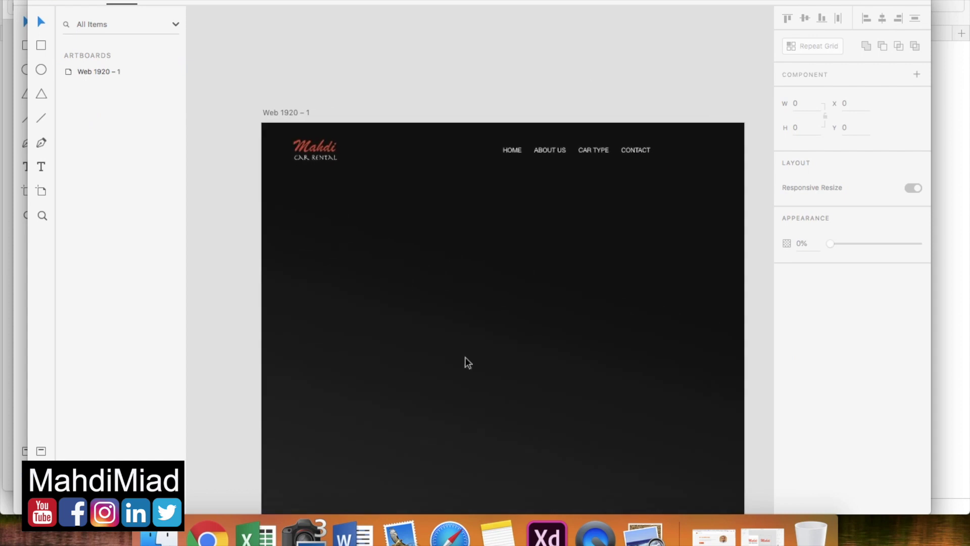
pyautogui.scroll(-3, 584, 394)
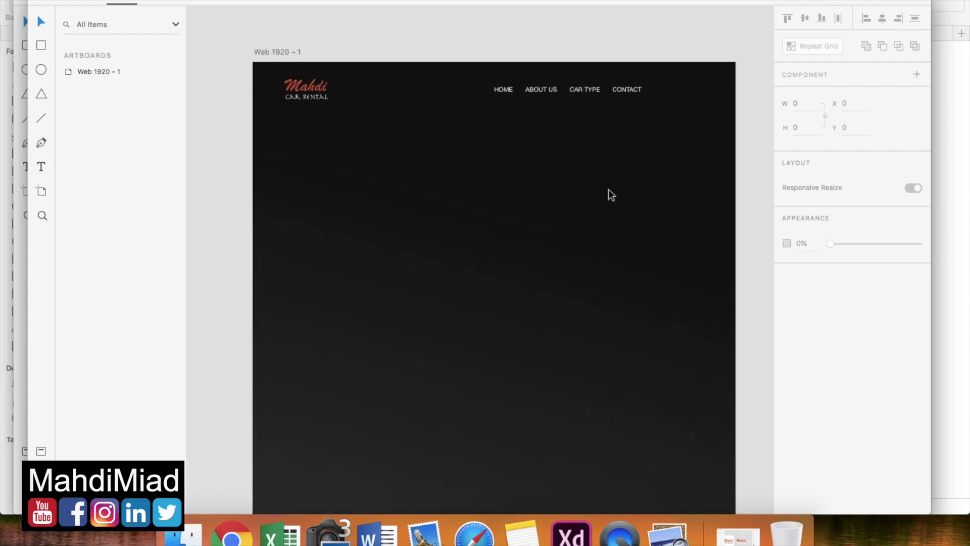
pyautogui.click(553, 93)
pyautogui.click(567, 155)
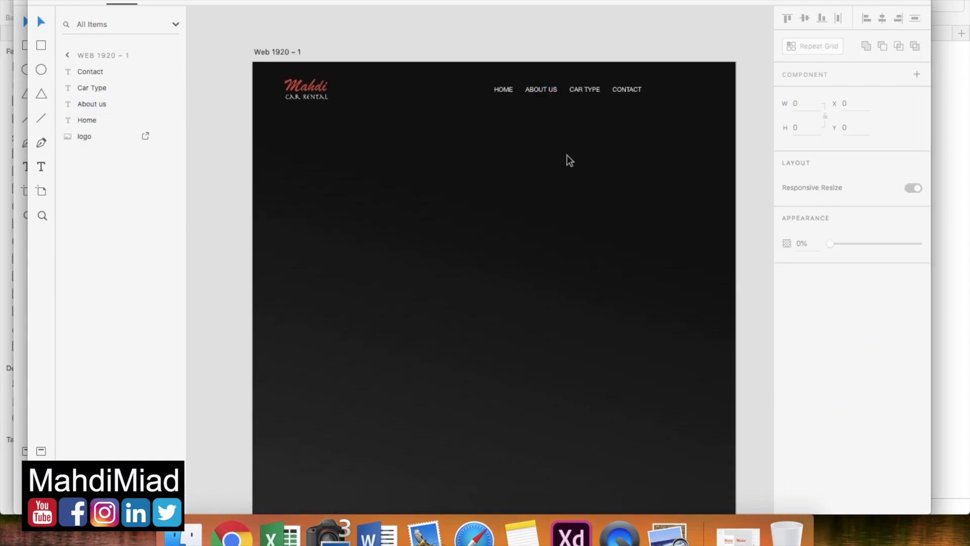
pyautogui.scroll(3, 544, 151)
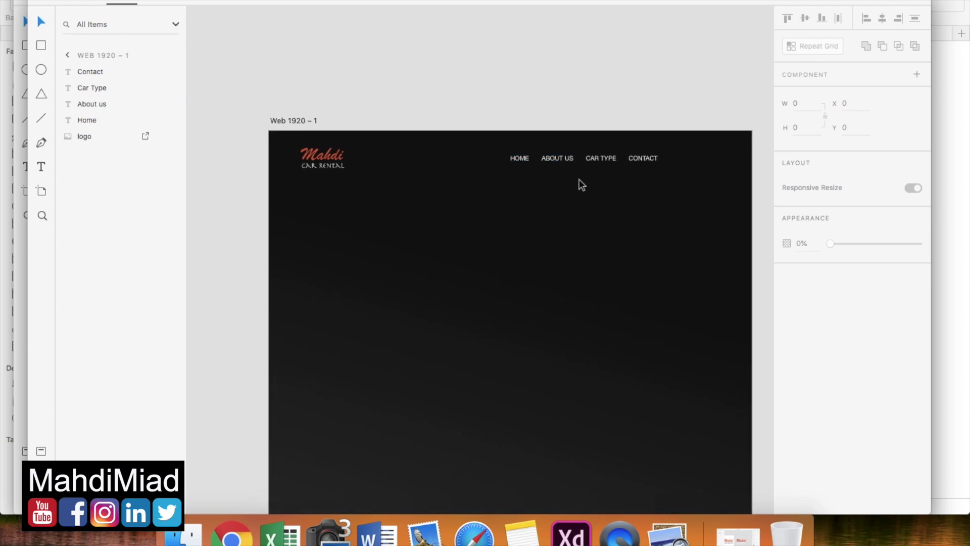
pyautogui.moveTo(683, 187); pyautogui.dragTo(488, 141)
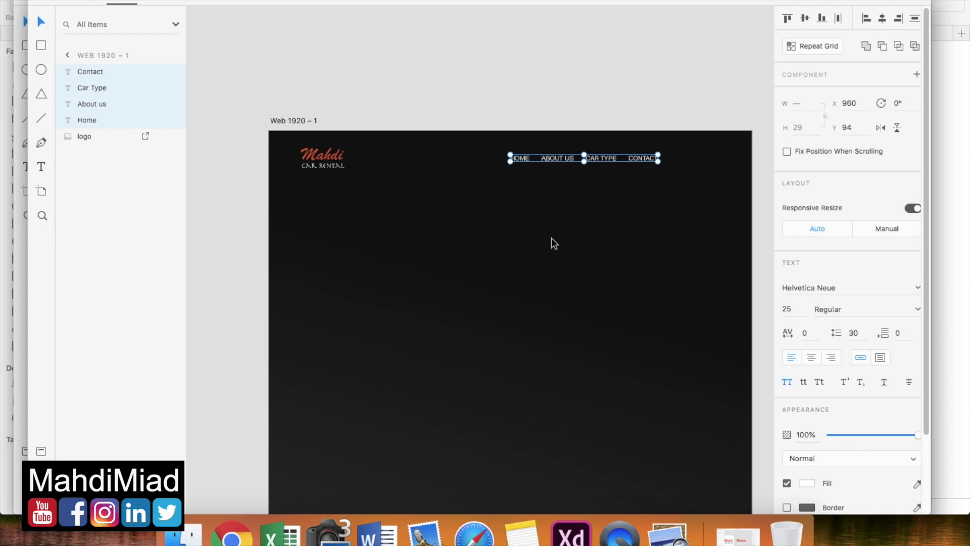
pyautogui.press('cmd+g')
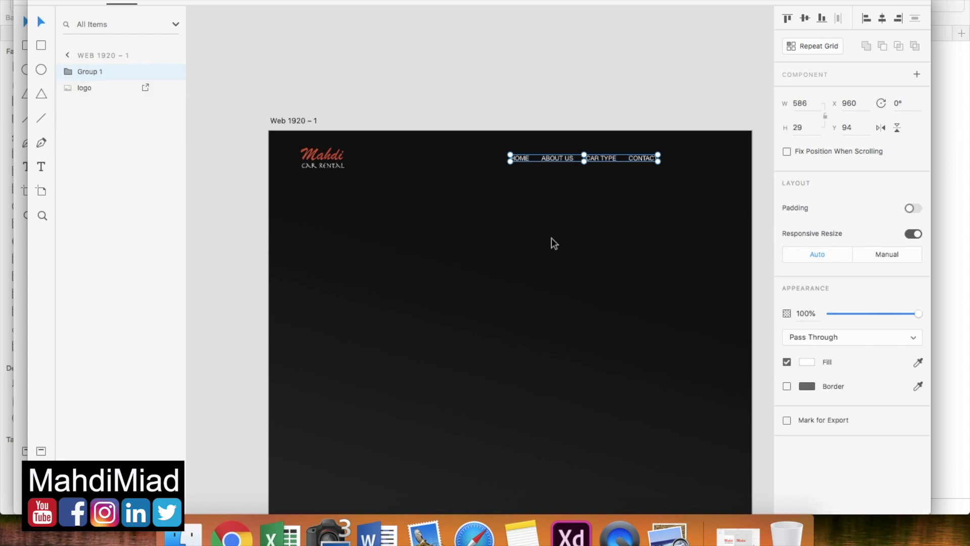
# Try selecting and nudging the grouped menu as a single object, and undo the move.
pyautogui.scroll(2, 547, 174)
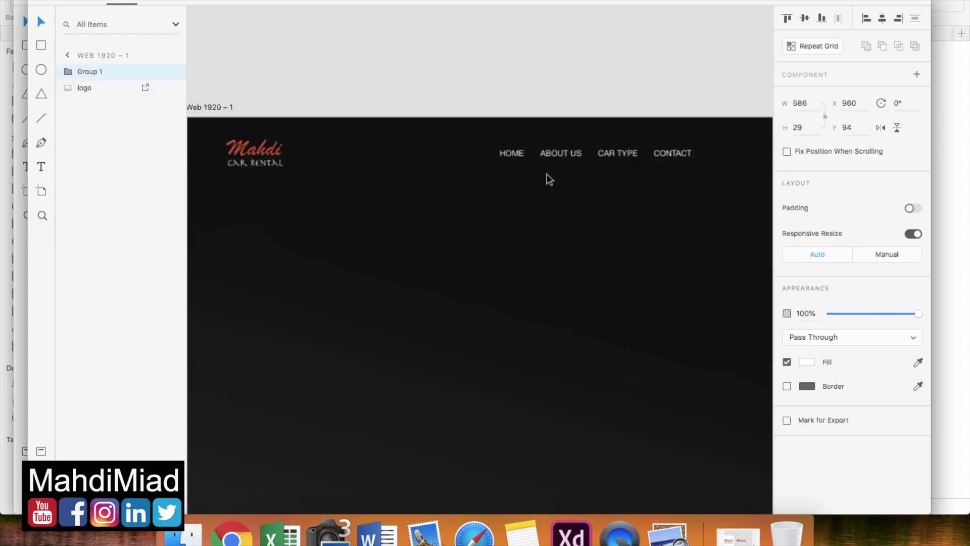
pyautogui.click(585, 153)
pyautogui.click(627, 156)
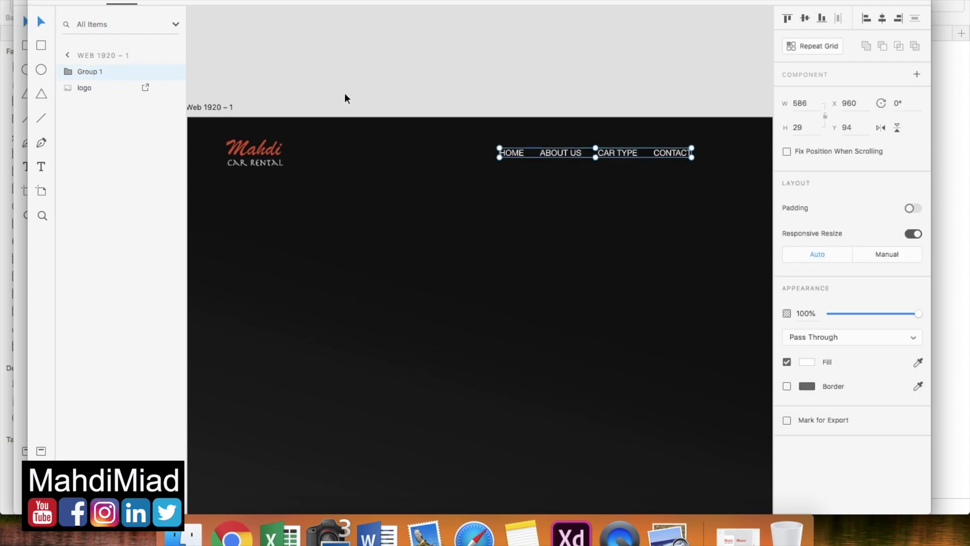
pyautogui.click(536, 158)
pyautogui.click(561, 155)
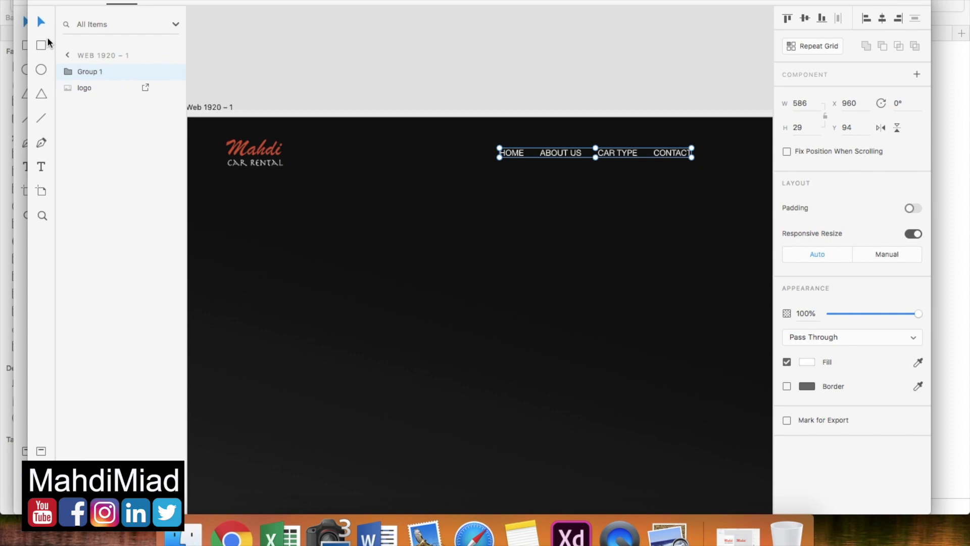
pyautogui.click(326, 166)
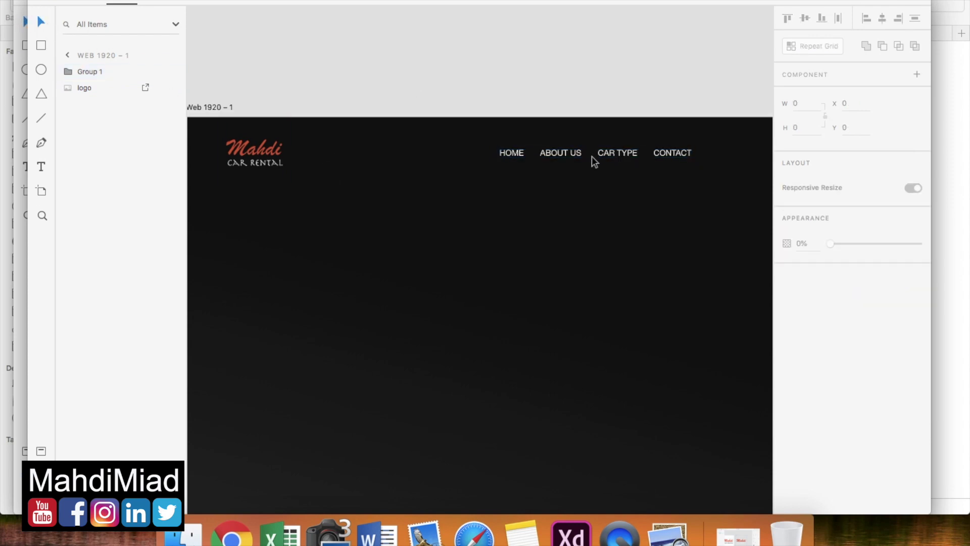
pyautogui.click(617, 157)
pyautogui.moveTo(611, 153)
pyautogui.mouseDown()
pyautogui.moveTo(613, 184)
pyautogui.moveTo(611, 150)
pyautogui.mouseUp()
pyautogui.press('super+z')
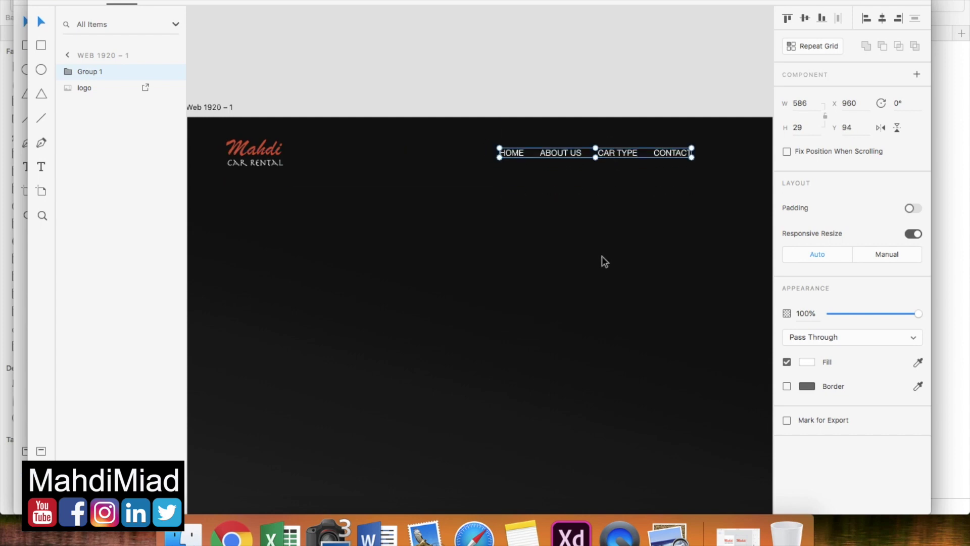
# Ungroup the menu, try moving CAR TYPE on its own to X 1237, Y 224, and undo that move.
pyautogui.press('super+shift+g')
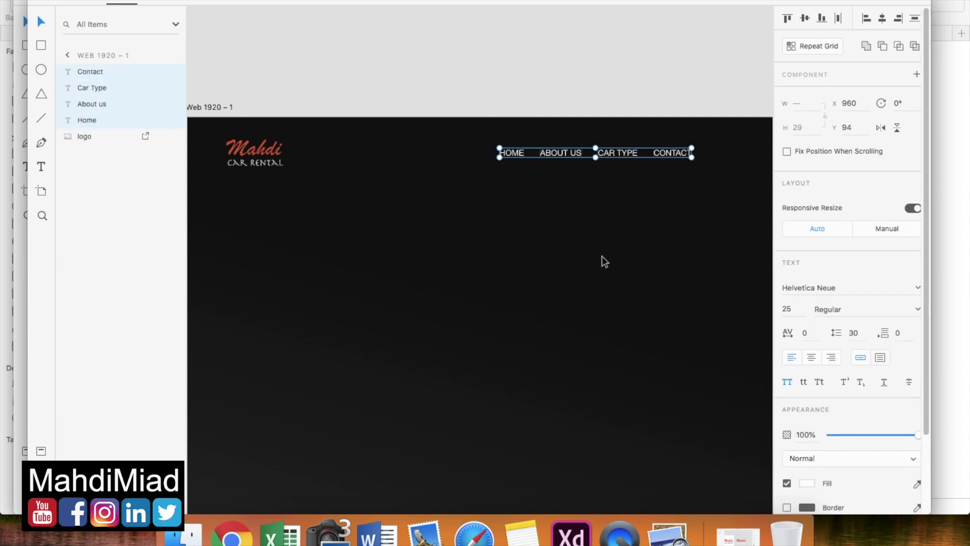
pyautogui.click(607, 252)
pyautogui.moveTo(616, 152); pyautogui.dragTo(605, 197)
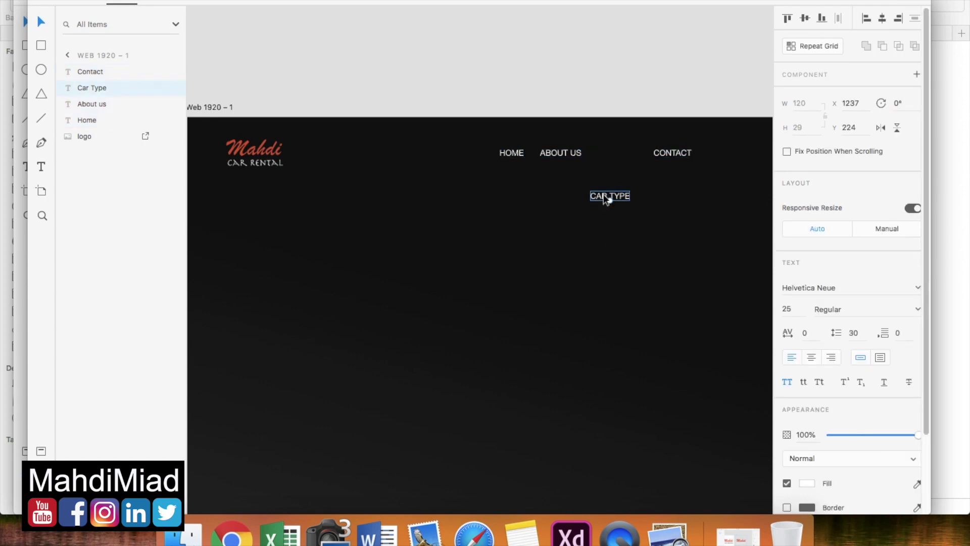
pyautogui.press('super+z')
# Select all four menu texts together and combine them into one group again.
pyautogui.click(619, 210)
pyautogui.moveTo(706, 200); pyautogui.dragTo(484, 131)
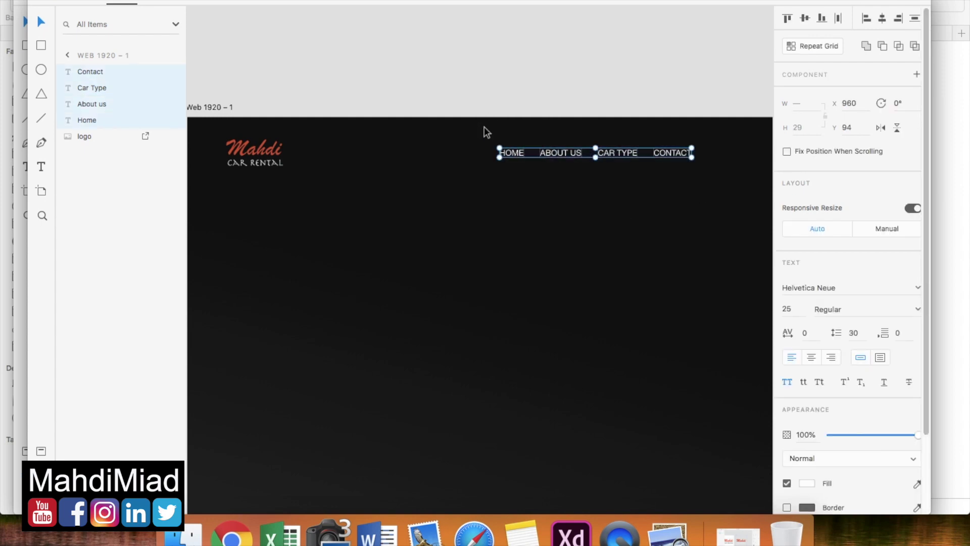
pyautogui.rightClick(513, 152)
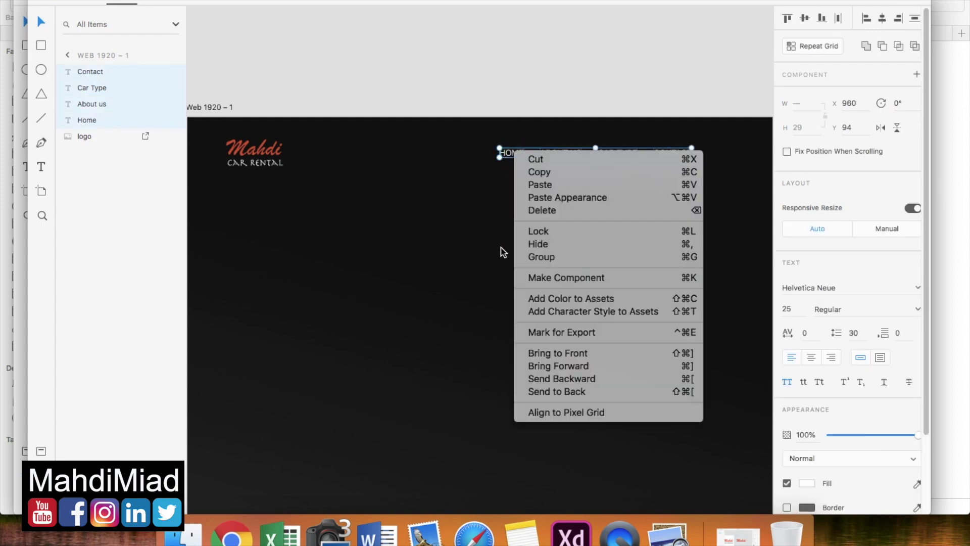
pyautogui.click(539, 258)
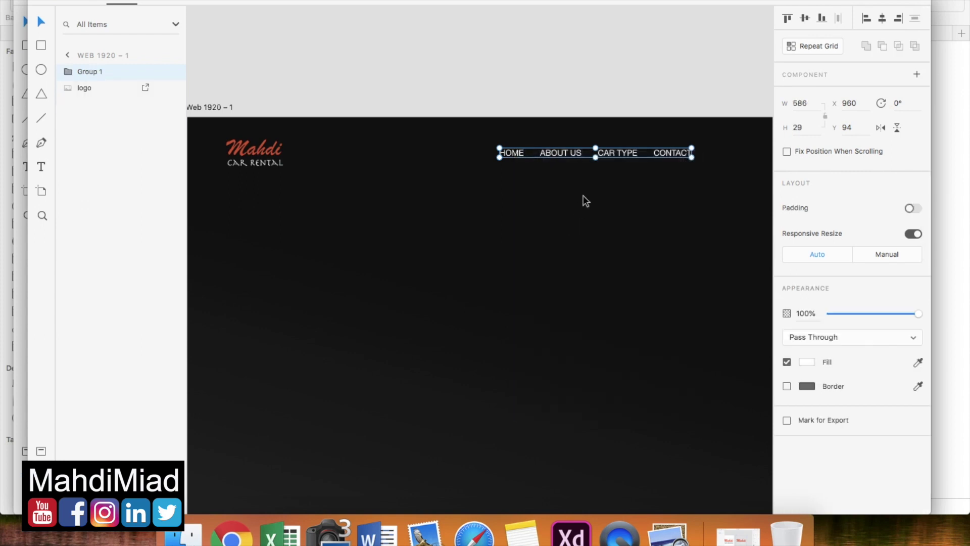
# Move the menu group across the header to about X 1151, Y 102, level with the logo.
pyautogui.hscroll(3, 552, 199)
pyautogui.moveTo(511, 143); pyautogui.dragTo(575, 140)
pyautogui.scroll(-2, 591, 258)
pyautogui.scroll(-1, 590, 253)
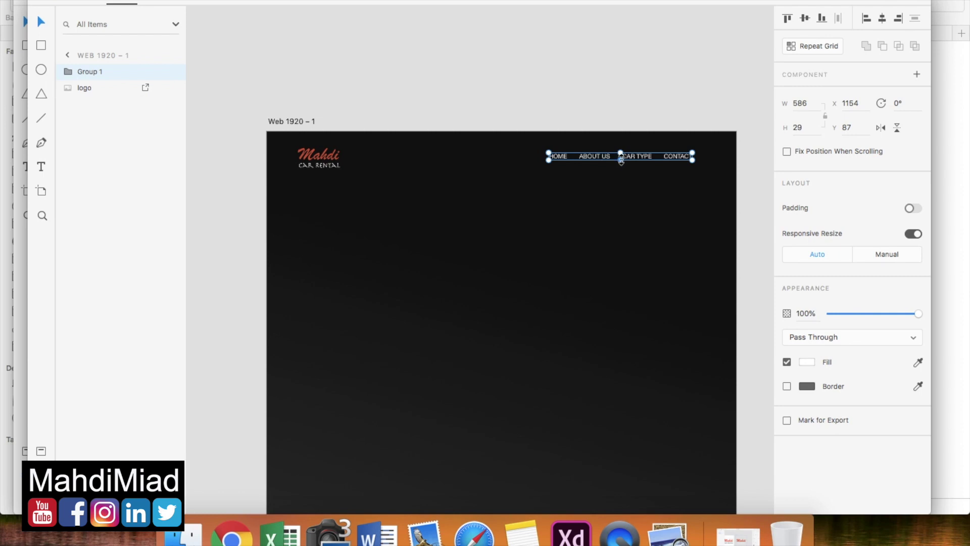
pyautogui.moveTo(602, 154)
pyautogui.mouseDown()
pyautogui.moveTo(660, 158)
pyautogui.moveTo(600, 152)
pyautogui.moveTo(604, 158)
pyautogui.mouseUp()
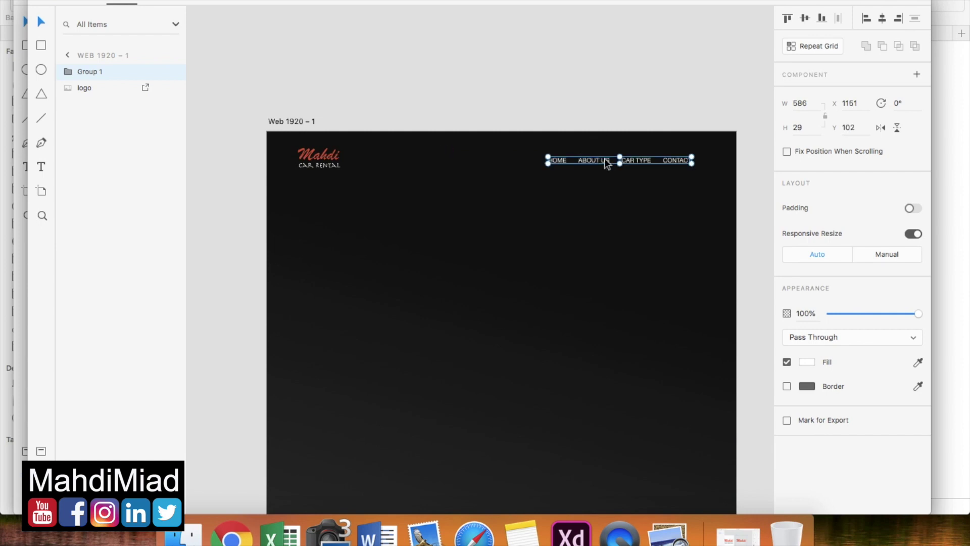
# Switch to Chrome, examine the header and content side margins of the Car Dealer image and the personal website, and return to XD.
pyautogui.click(231, 534)
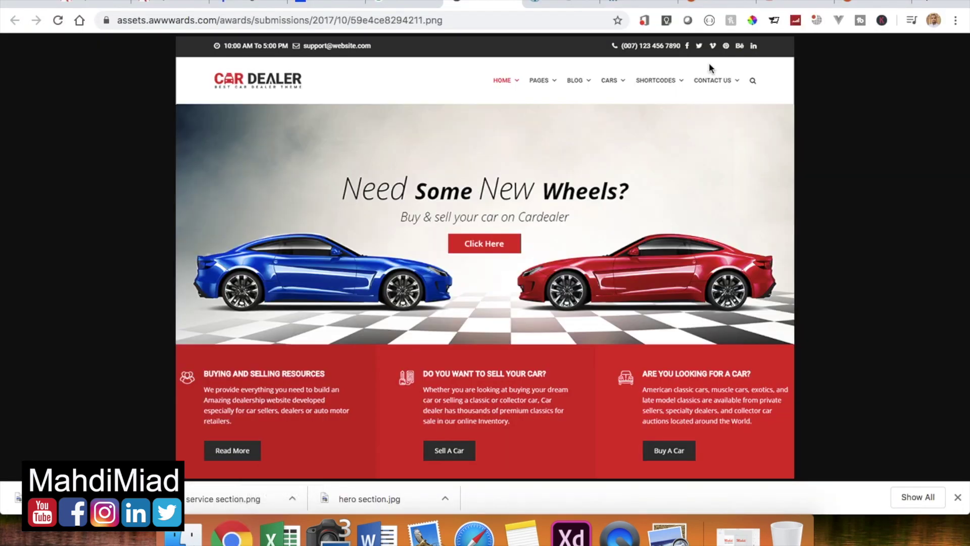
pyautogui.click(706, 2)
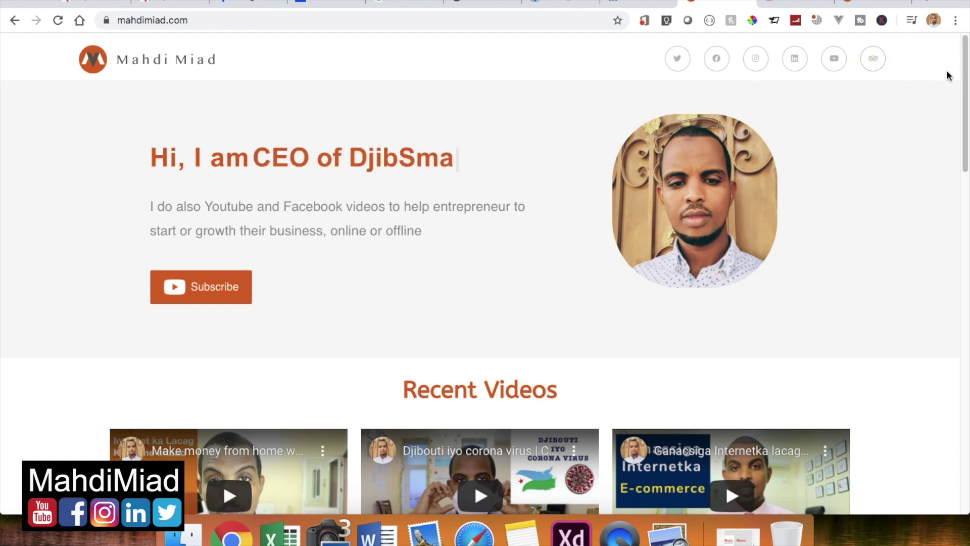
pyautogui.scroll(-2, 920, 151)
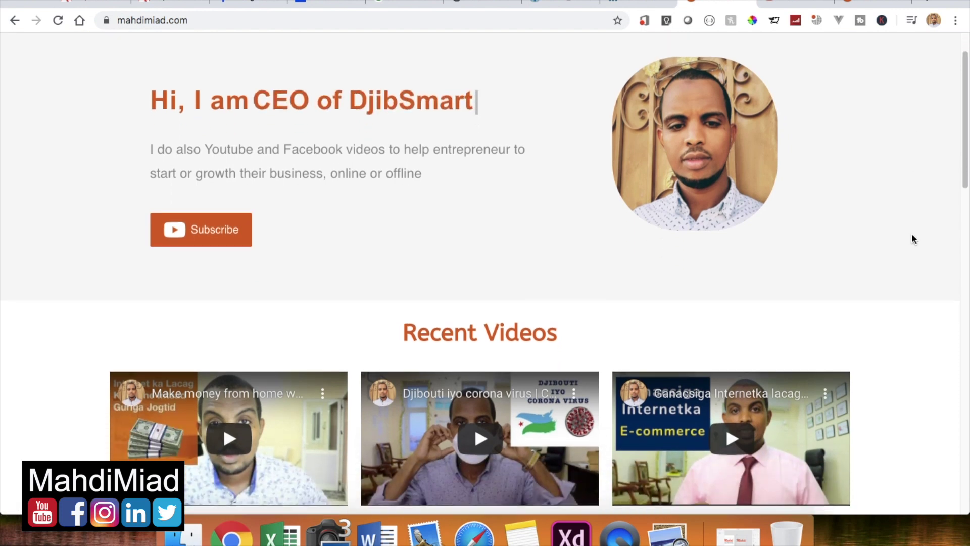
pyautogui.scroll(-10, 925, 385)
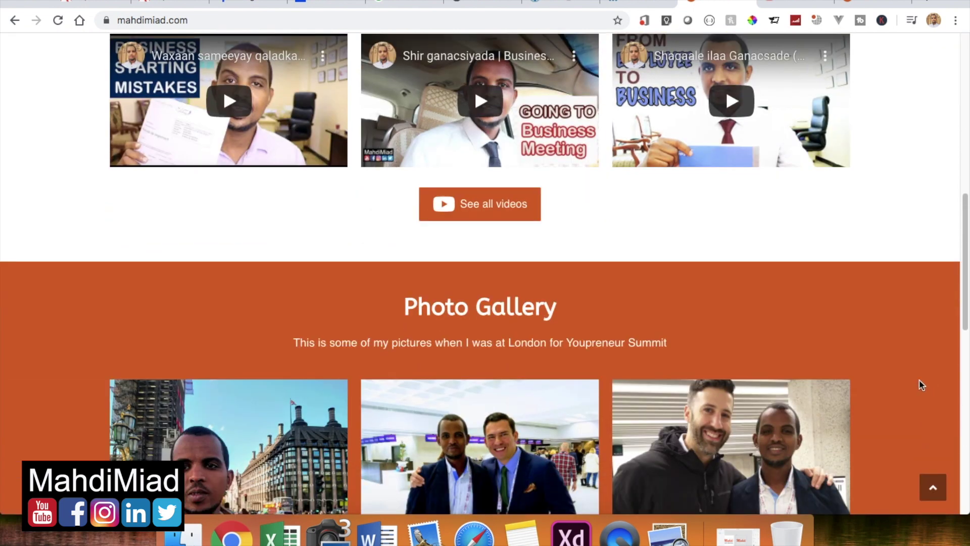
pyautogui.scroll(-8, 919, 384)
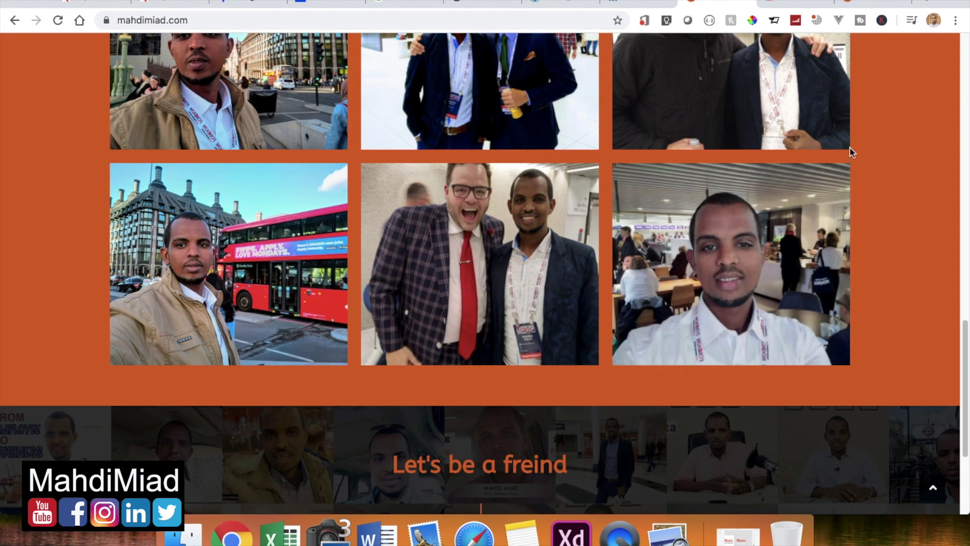
pyautogui.scroll(1, 854, 202)
pyautogui.scroll(10, 856, 216)
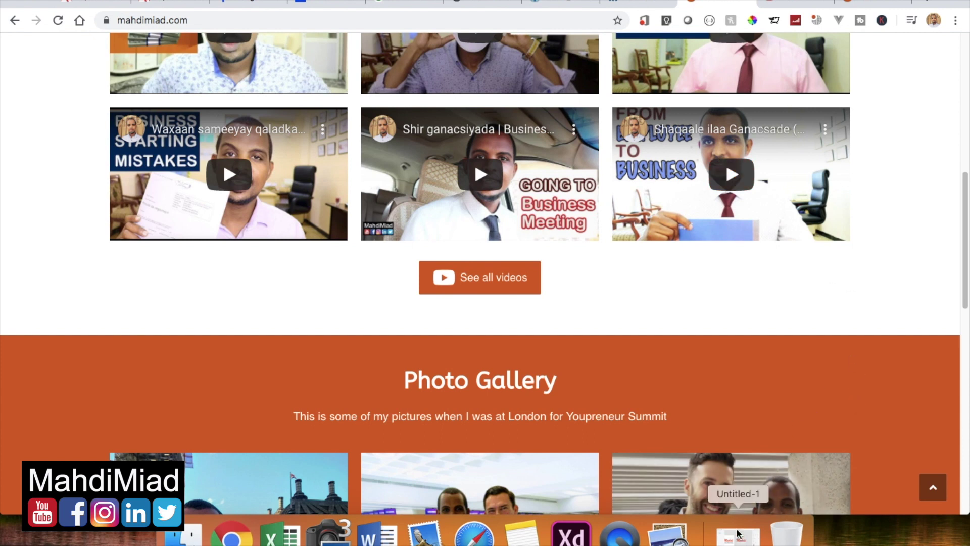
pyautogui.press('super+Tab')
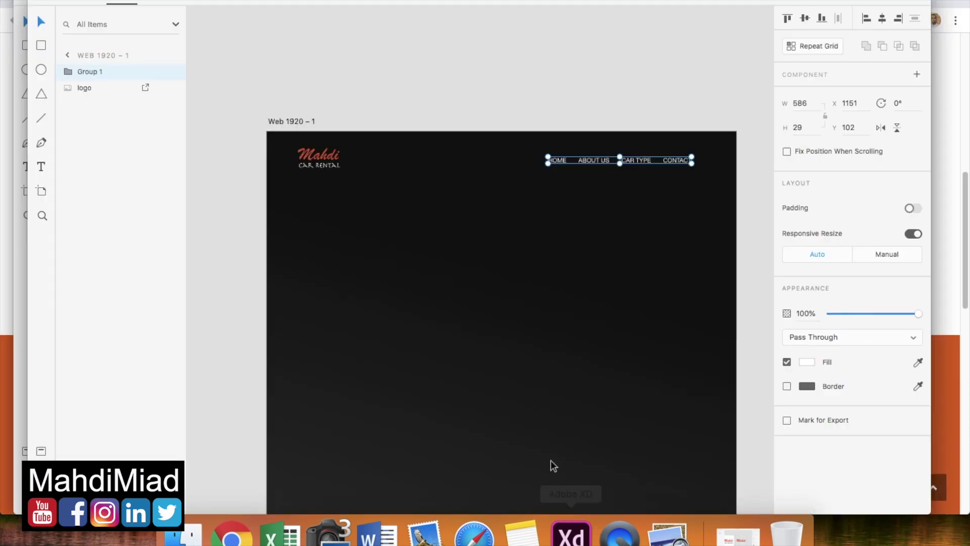
# Show the 12-column layout grid on the Web 1920 – 1 artboard and align the menu group with the last column's outer edge at X 1194.
pyautogui.click(279, 124)
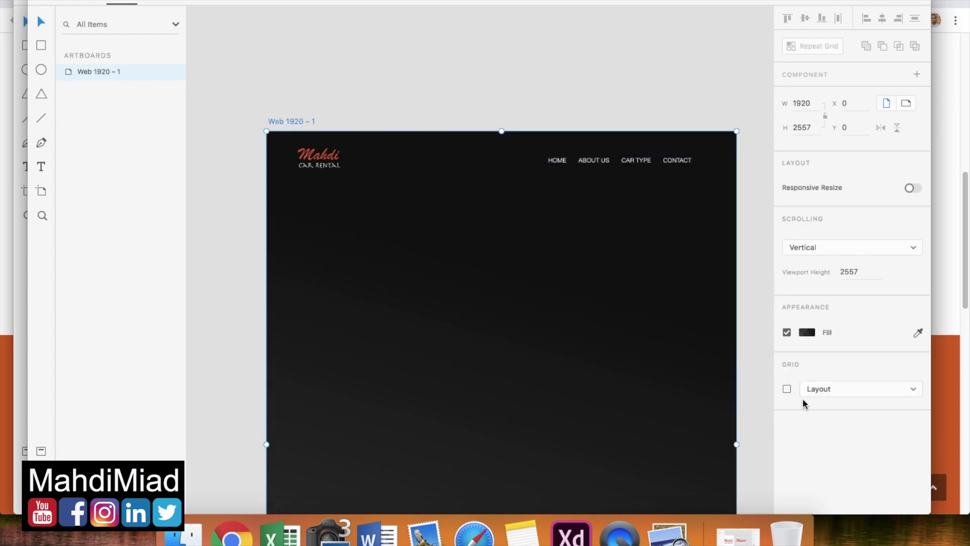
pyautogui.click(786, 389)
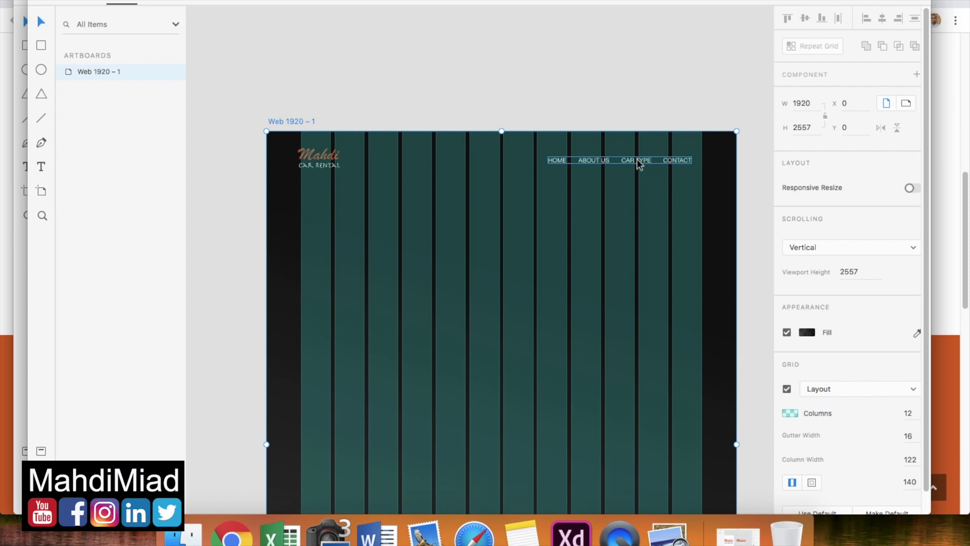
pyautogui.moveTo(631, 165); pyautogui.dragTo(639, 165)
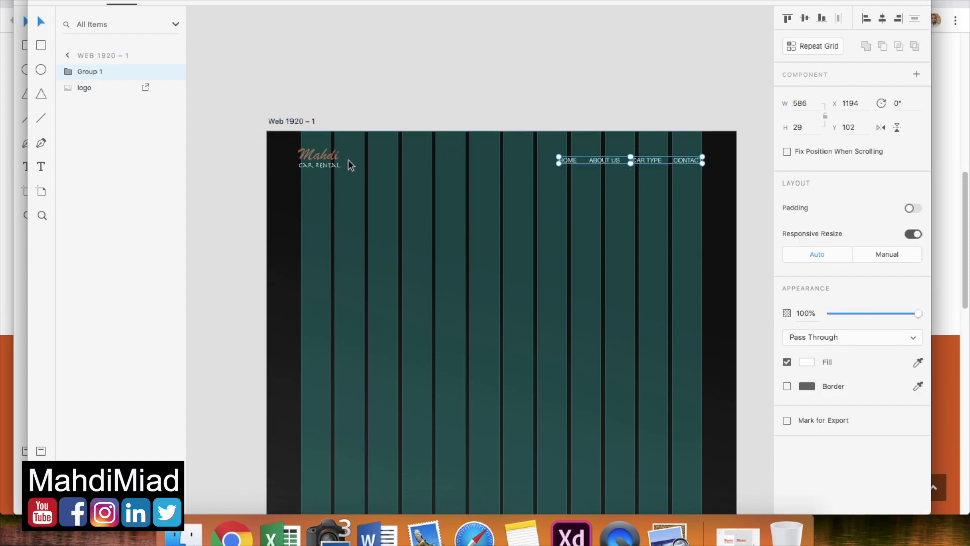
# Move the logo to the upper edge of the Web 1920 – 1 artboard at the first layout column, about X 134, Y 0.
pyautogui.moveTo(322, 161); pyautogui.dragTo(327, 159)
pyautogui.scroll(5, 328, 159)
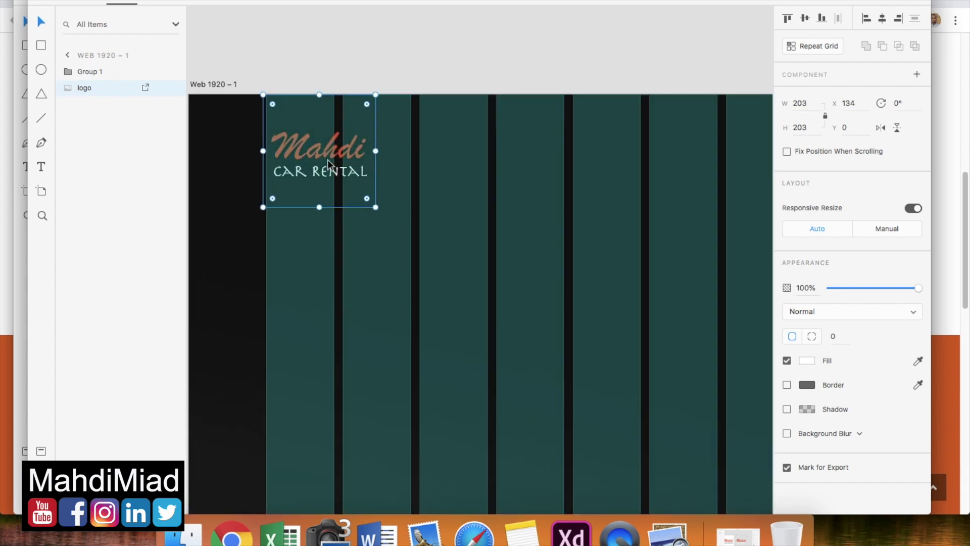
pyautogui.scroll(-4, 327, 159)
pyautogui.scroll(2, 327, 159)
# Check the alignment of the logo and the navigation menu against the column grid at several zoom levels.
pyautogui.click(211, 0)
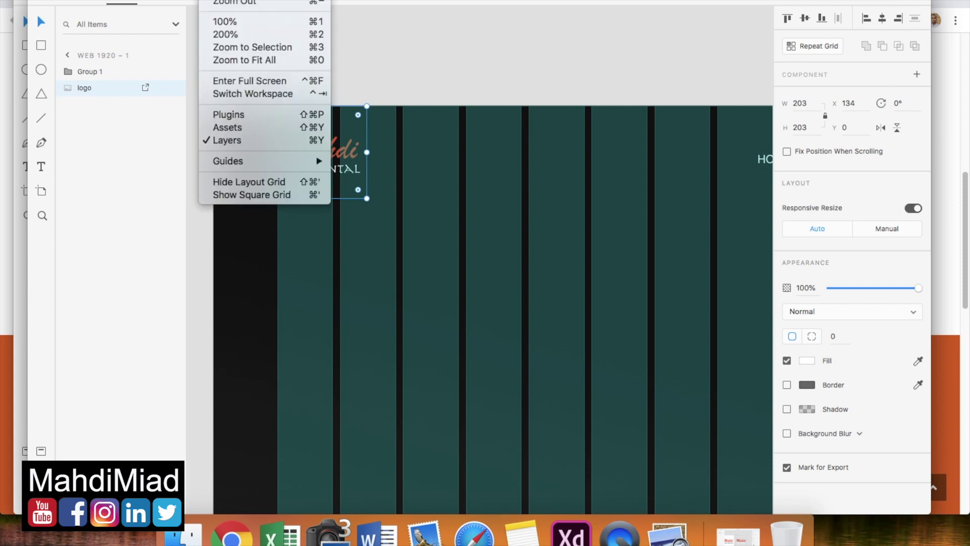
pyautogui.click(224, 1)
pyautogui.click(222, 0)
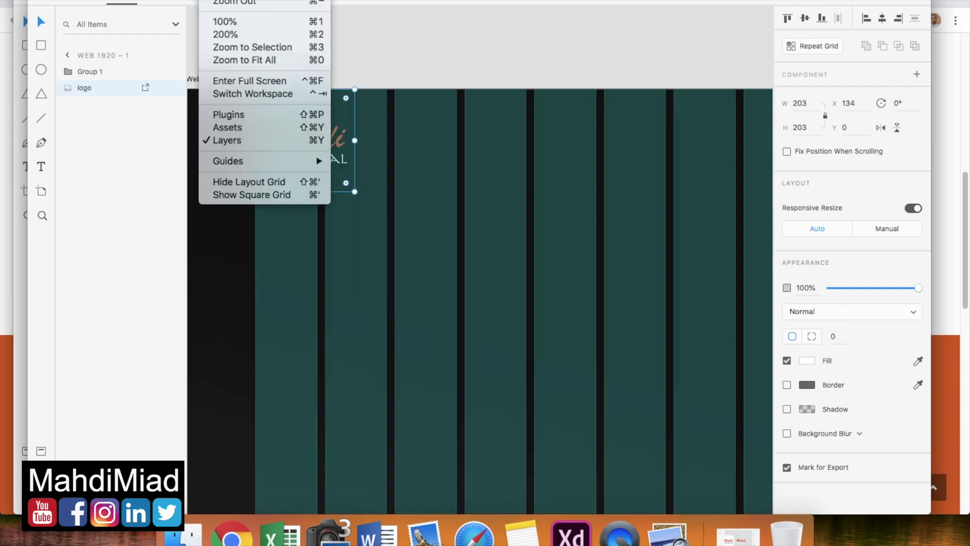
pyautogui.click(224, 2)
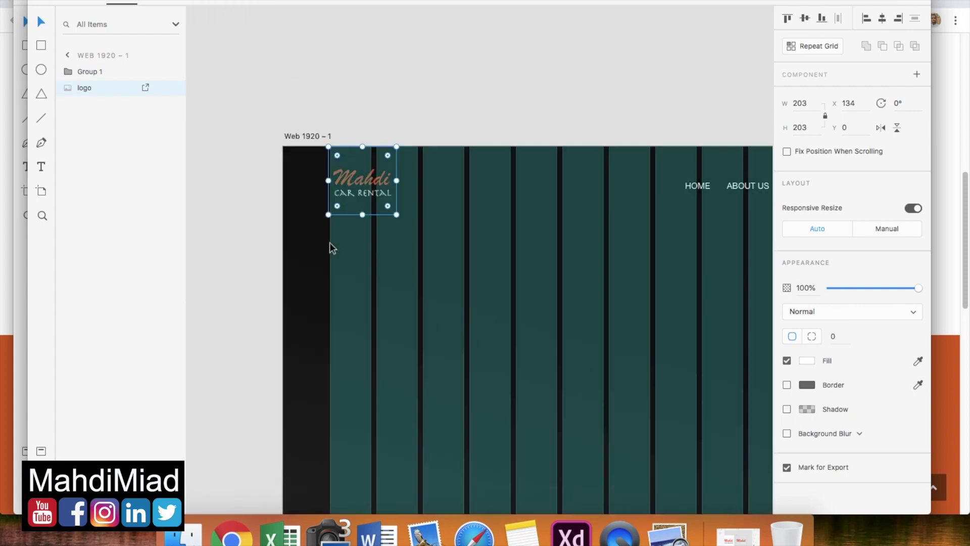
pyautogui.scroll(3, 380, 252)
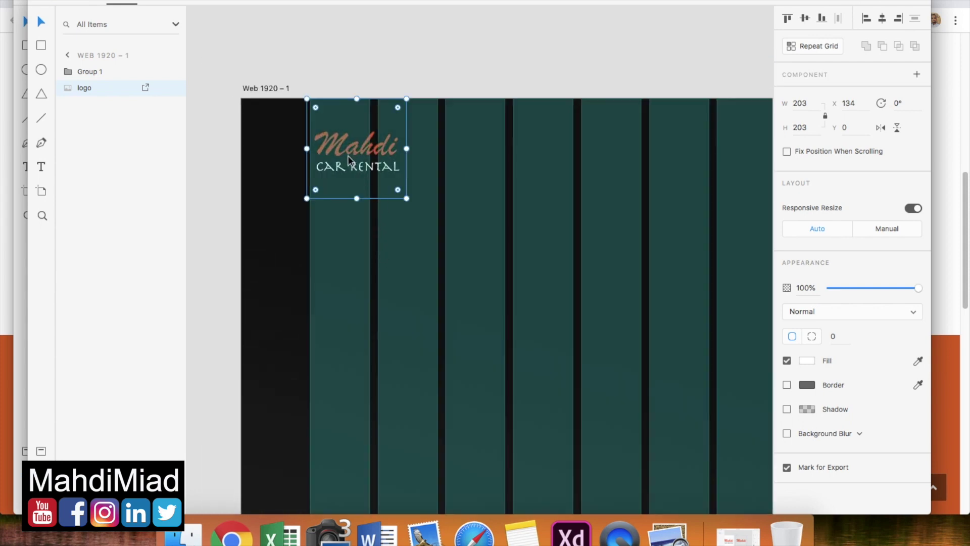
pyautogui.scroll(-3, 347, 155)
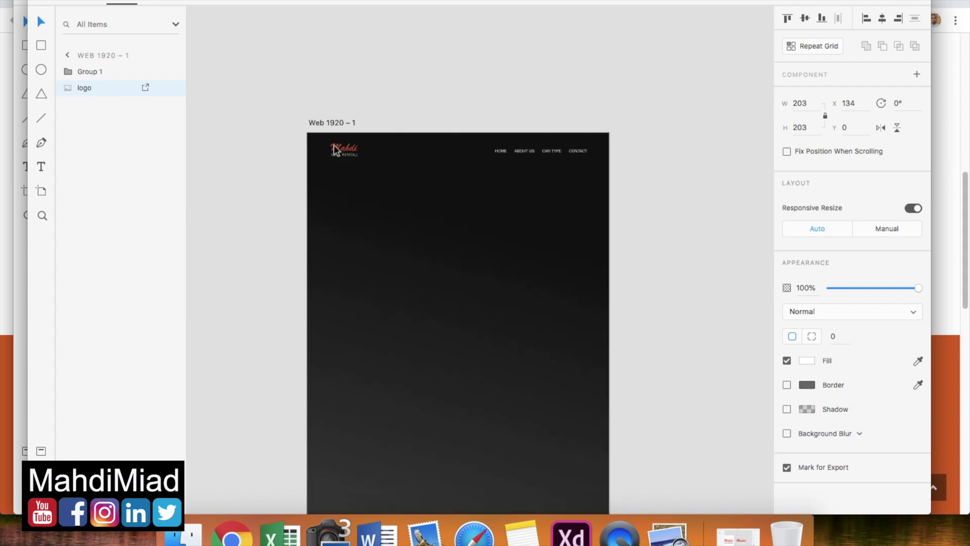
pyautogui.scroll(3, 473, 259)
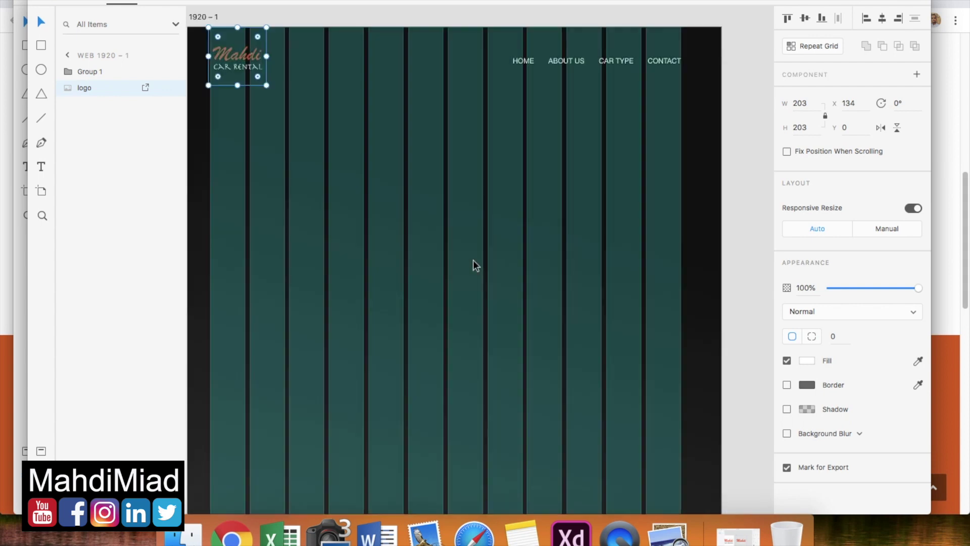
pyautogui.scroll(-2, 473, 260)
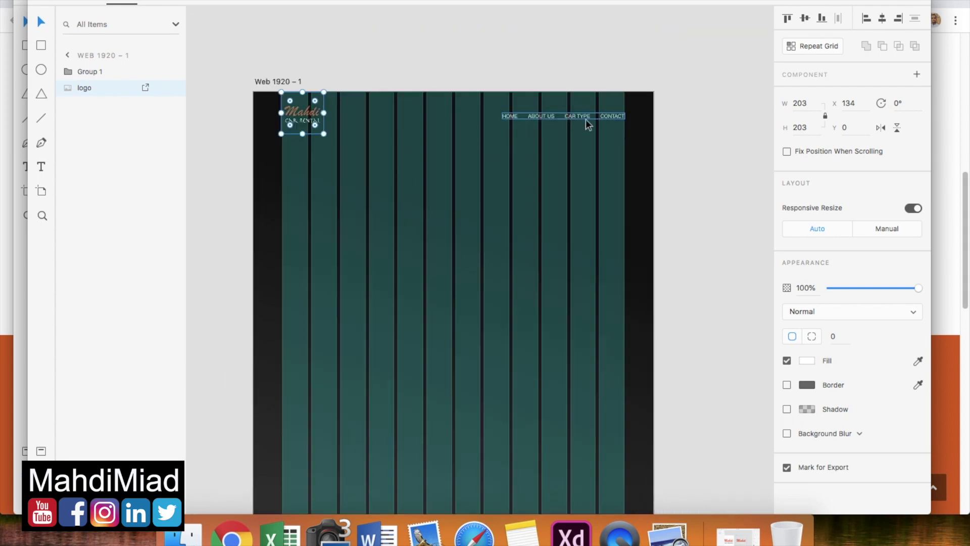
# Turn off the layout grid of the Web 1920 – 1 artboard.
pyautogui.click(264, 82)
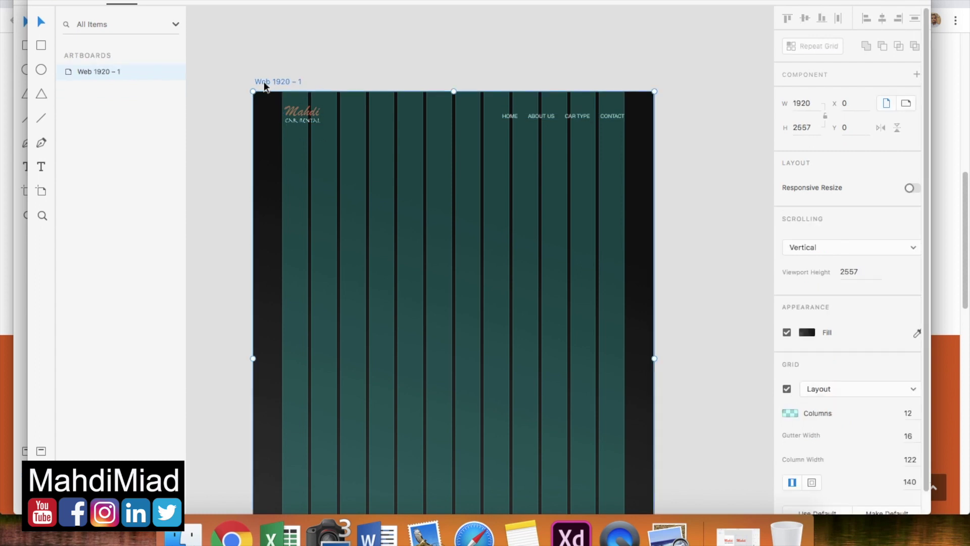
pyautogui.click(787, 388)
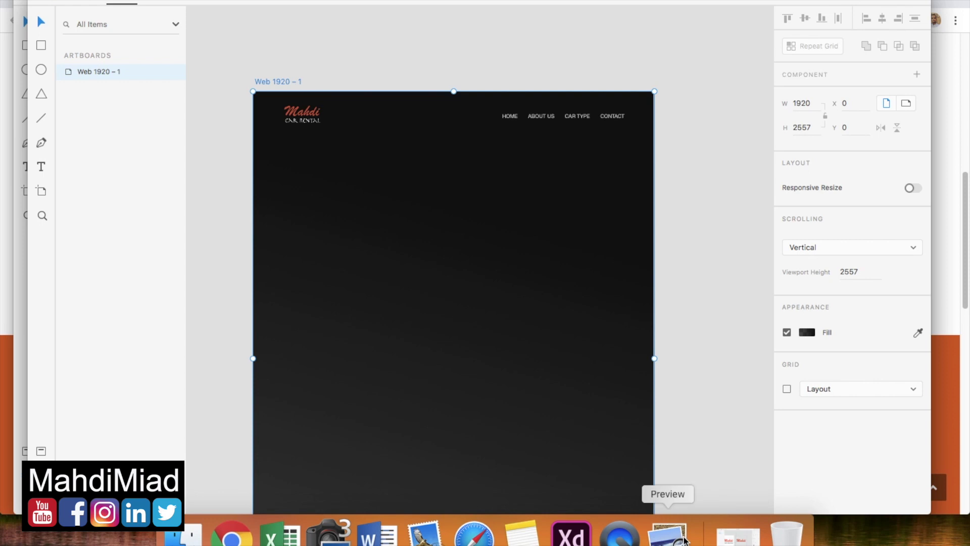
# Switch to Preview and review the car pictures and sections of the finished reference design.
pyautogui.click(668, 531)
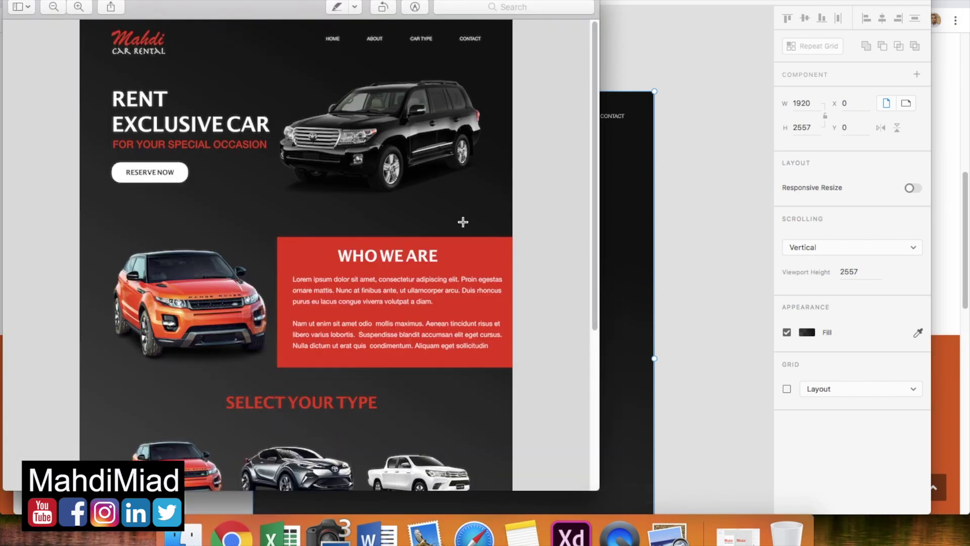
pyautogui.scroll(-1, 352, 208)
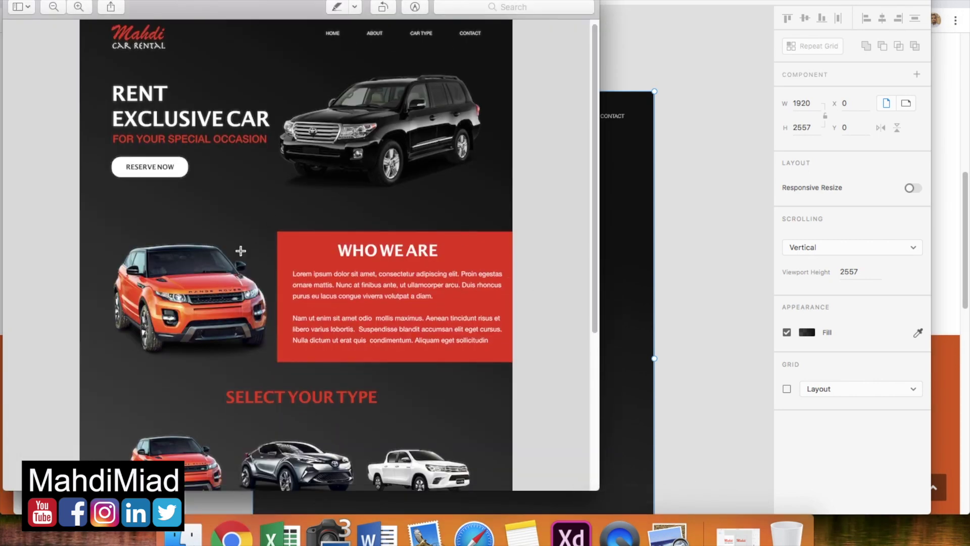
pyautogui.scroll(-5, 241, 250)
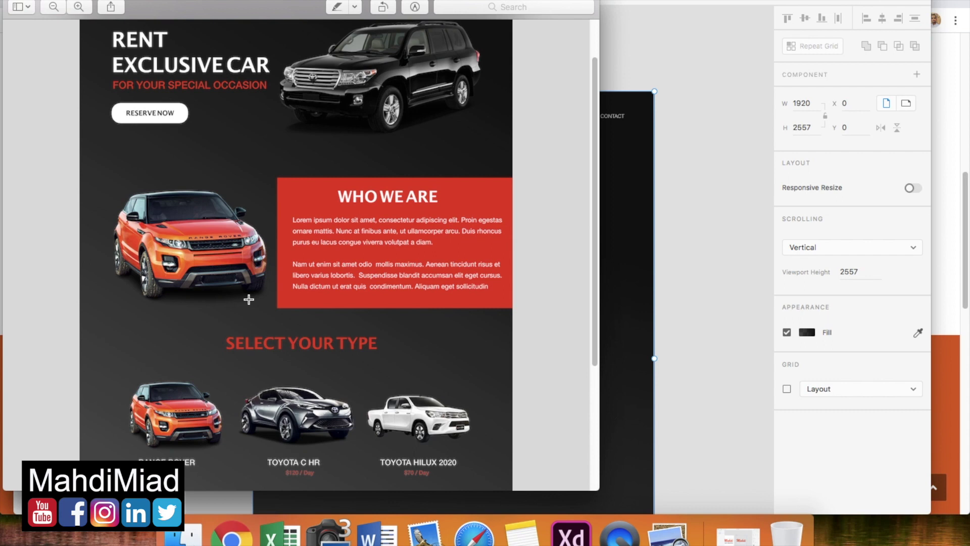
# Switch to Google Chrome and open google.com in a new tab.
pyautogui.click(232, 533)
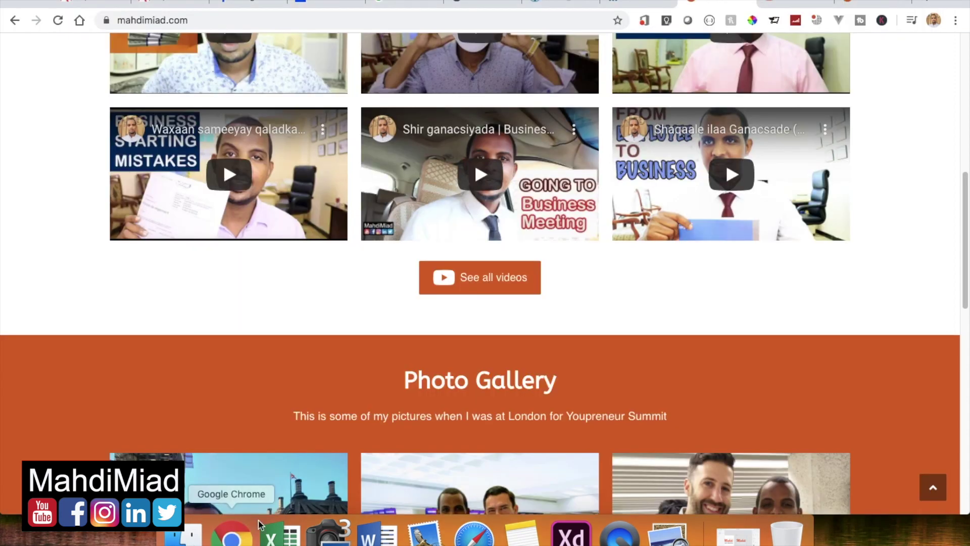
pyautogui.click(928, 3)
pyautogui.write('go')
pyautogui.press('Return')
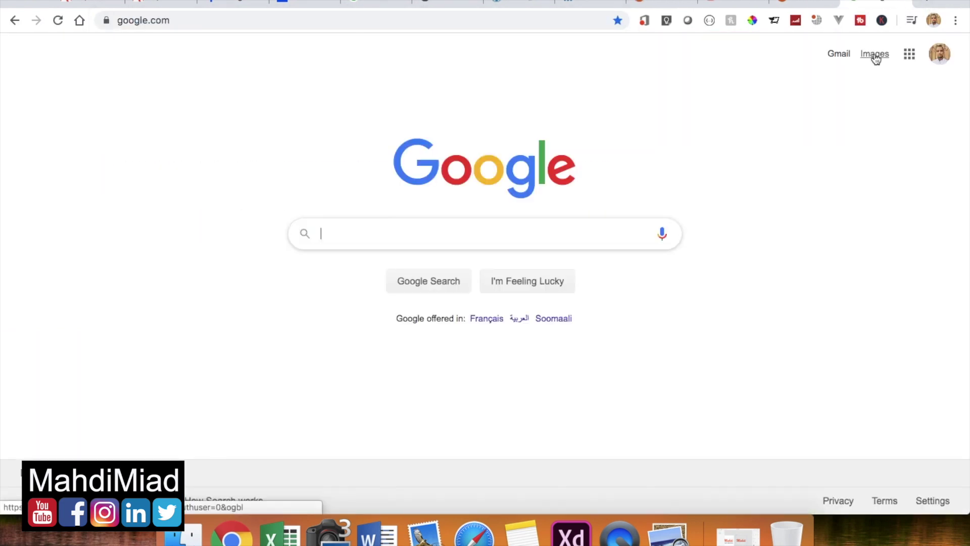
pyautogui.write('car ')
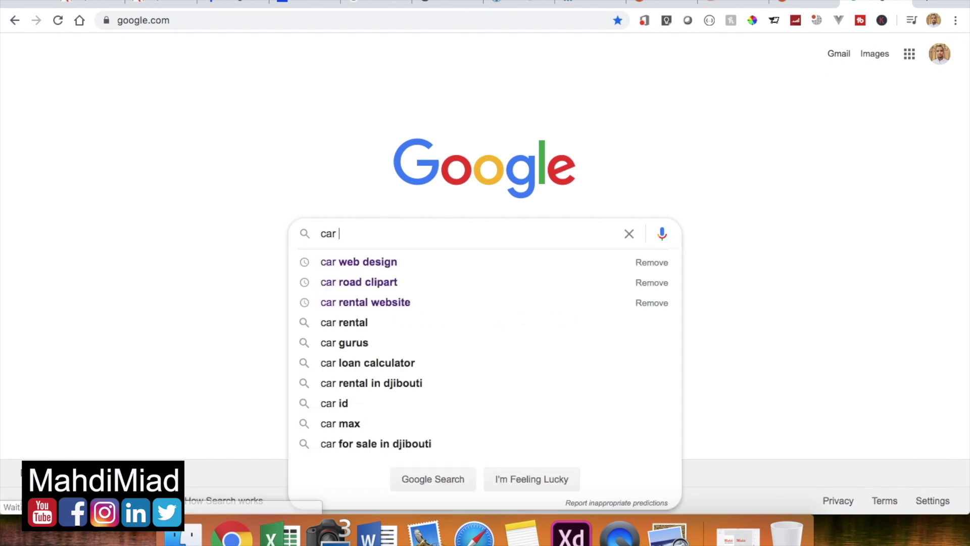
pyautogui.write('image')
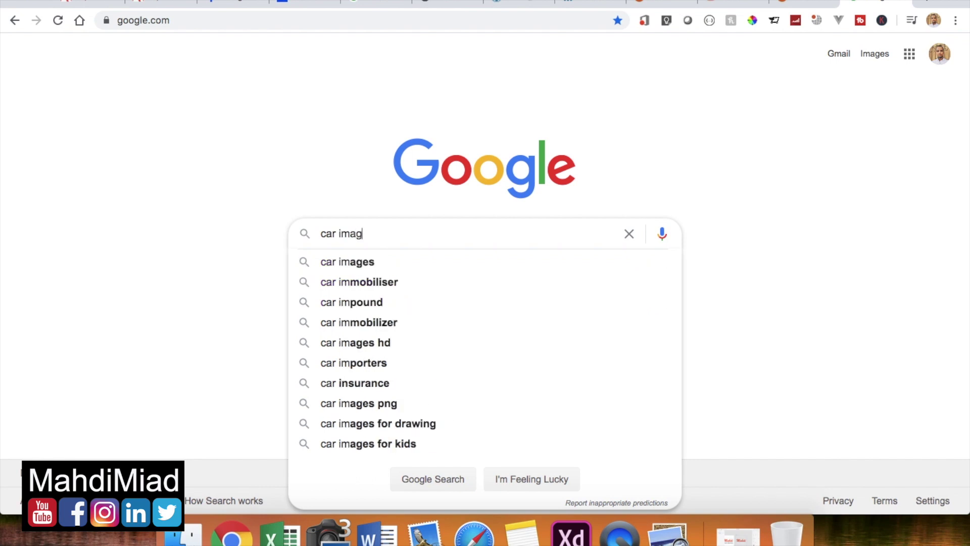
pyautogui.press('super+Tab')
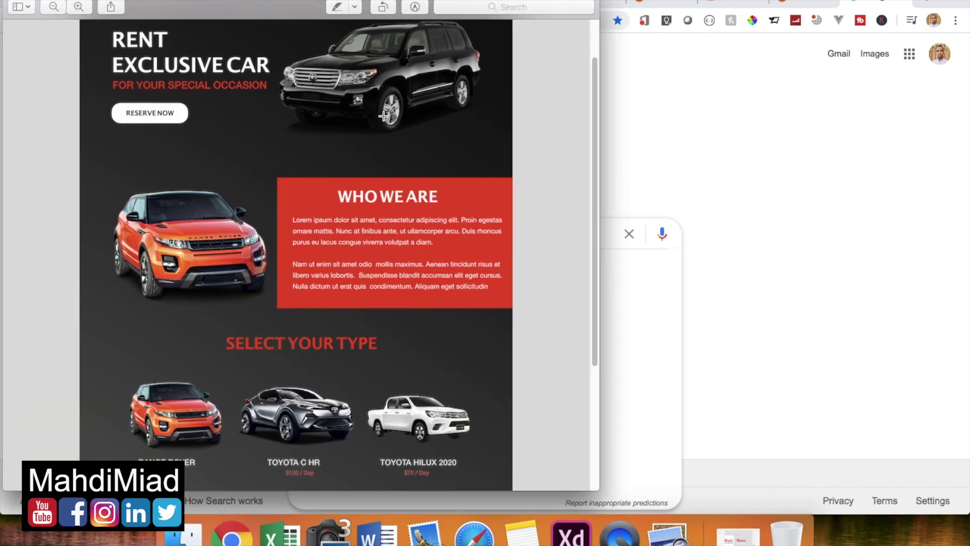
pyautogui.scroll(5, 442, 170)
pyautogui.press('super+Tab')
# Search Google for "toyota land cruiser" and show the image results.
pyautogui.tripleClick(427, 235)
pyautogui.write('t')
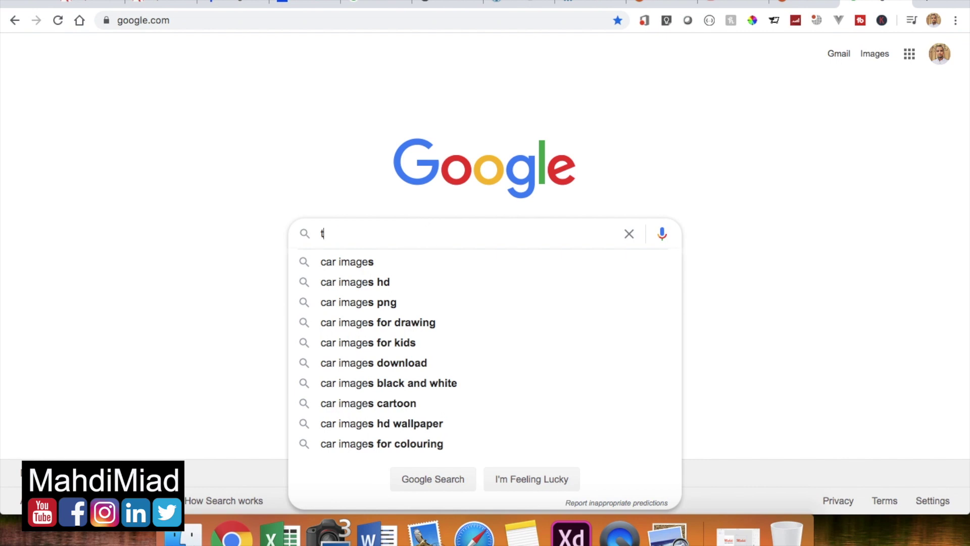
pyautogui.write('oyota')
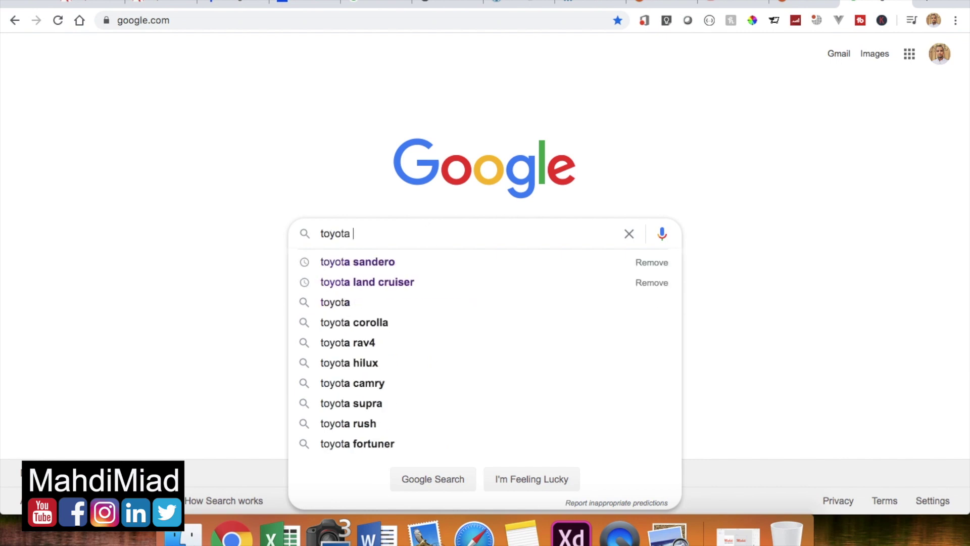
pyautogui.press('Down')
pyautogui.press('Down')
pyautogui.press('Return')
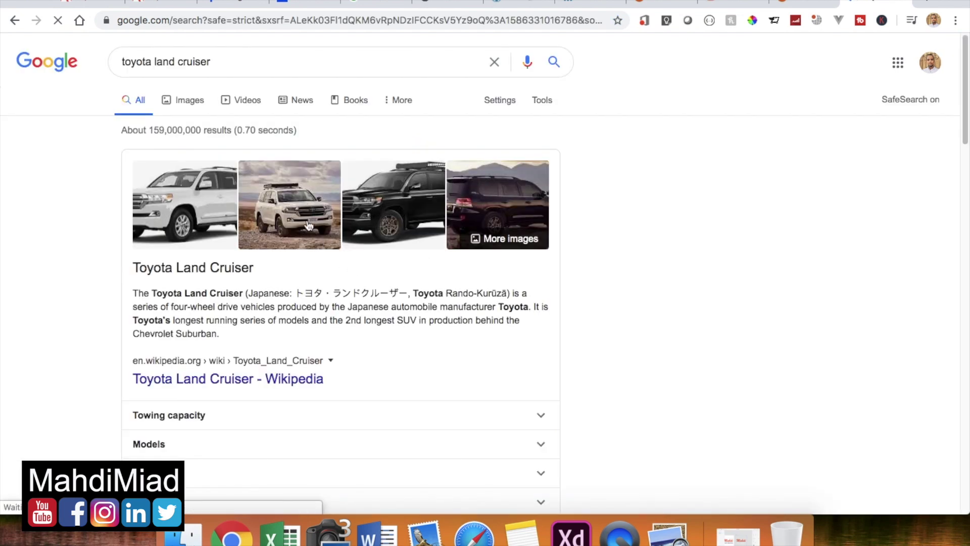
pyautogui.click(189, 103)
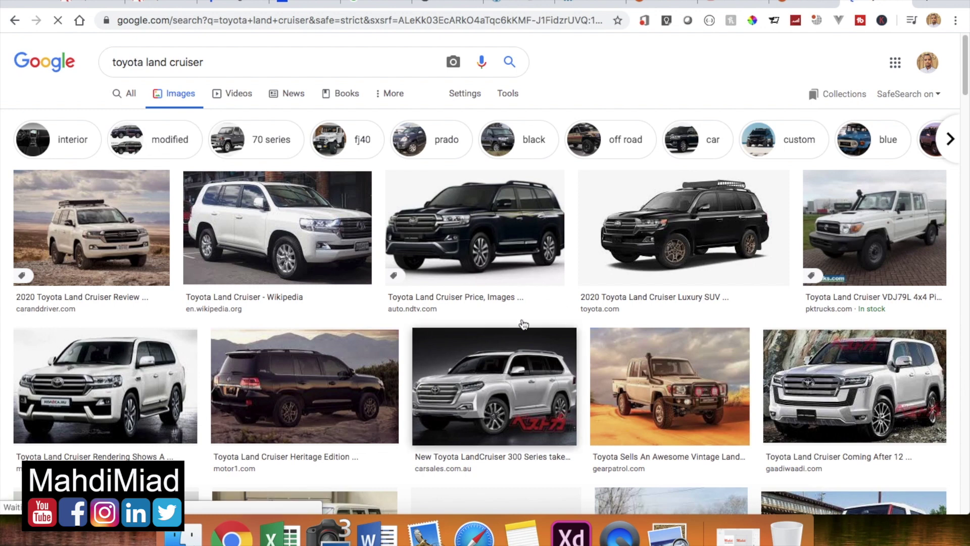
# Browse the Land Cruiser image results and preview the black and white SUVs on plain backgrounds.
pyautogui.scroll(-3, 515, 353)
pyautogui.scroll(-2, 515, 369)
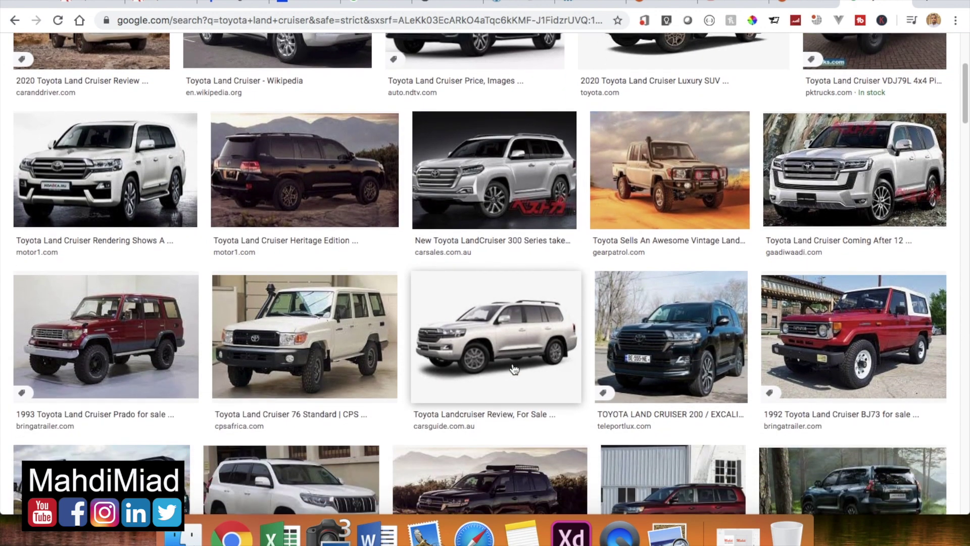
pyautogui.scroll(3, 501, 160)
pyautogui.click(501, 160)
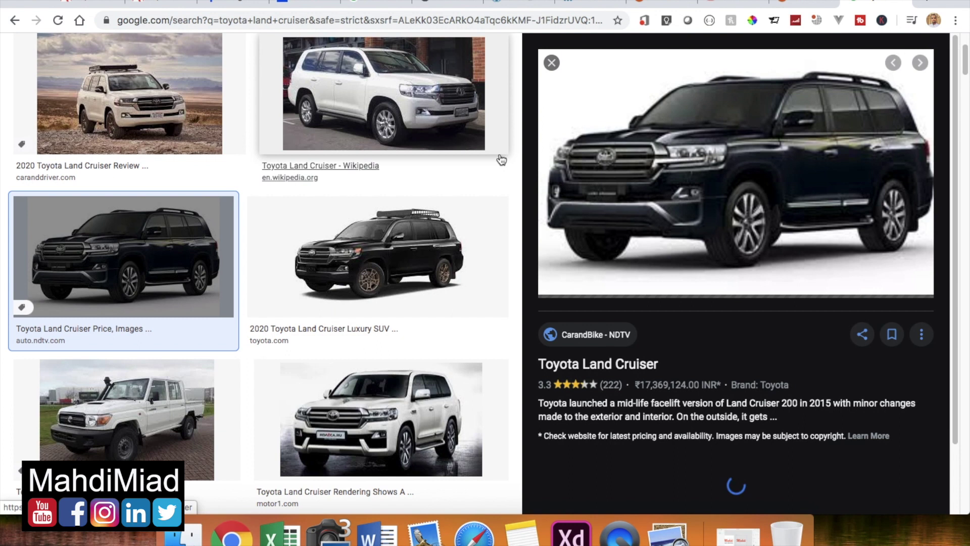
pyautogui.scroll(-4, 768, 360)
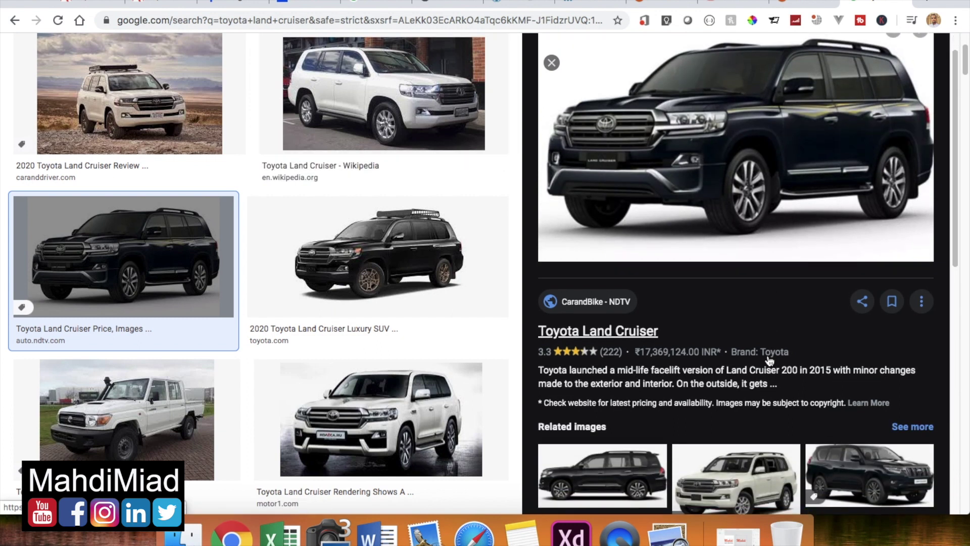
pyautogui.click(746, 340)
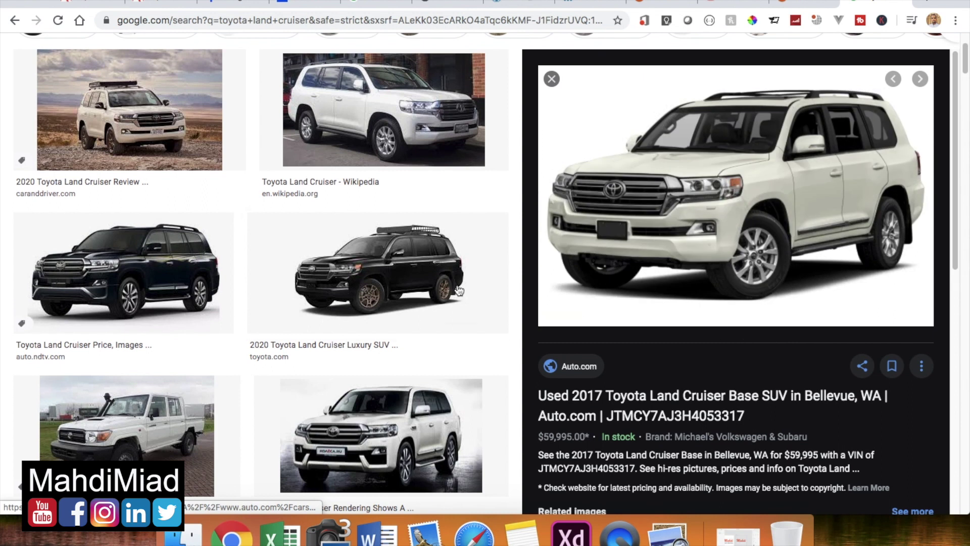
pyautogui.click(187, 276)
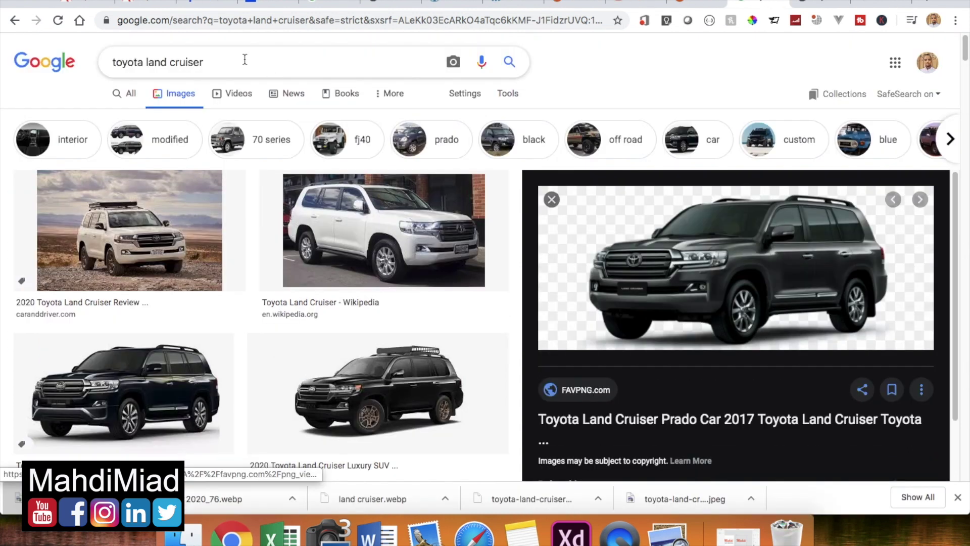
# Open the dark grey Land Cruiser Prado image from FAVPNG.com on its own in a new tab.
pyautogui.tripleClick(244, 59)
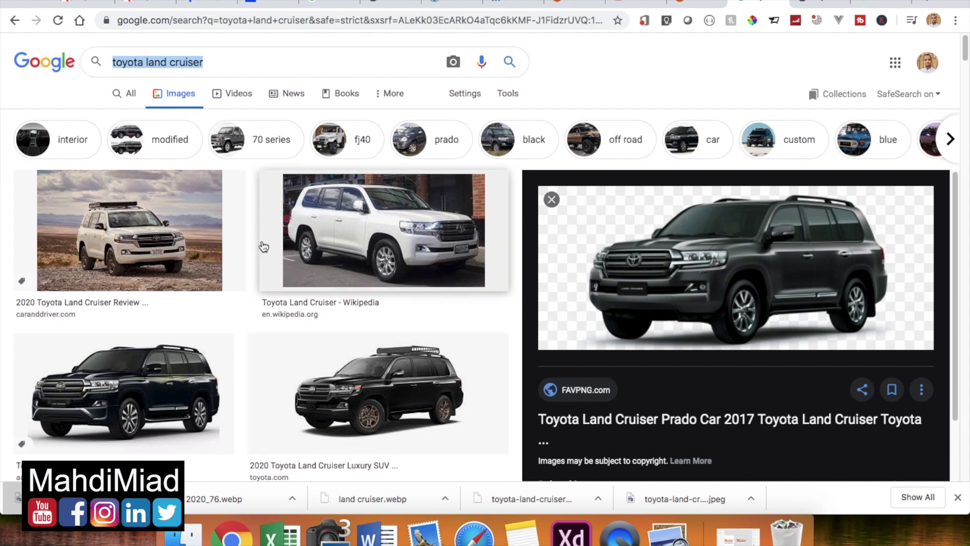
pyautogui.scroll(-2, 249, 412)
pyautogui.scroll(-1, 252, 413)
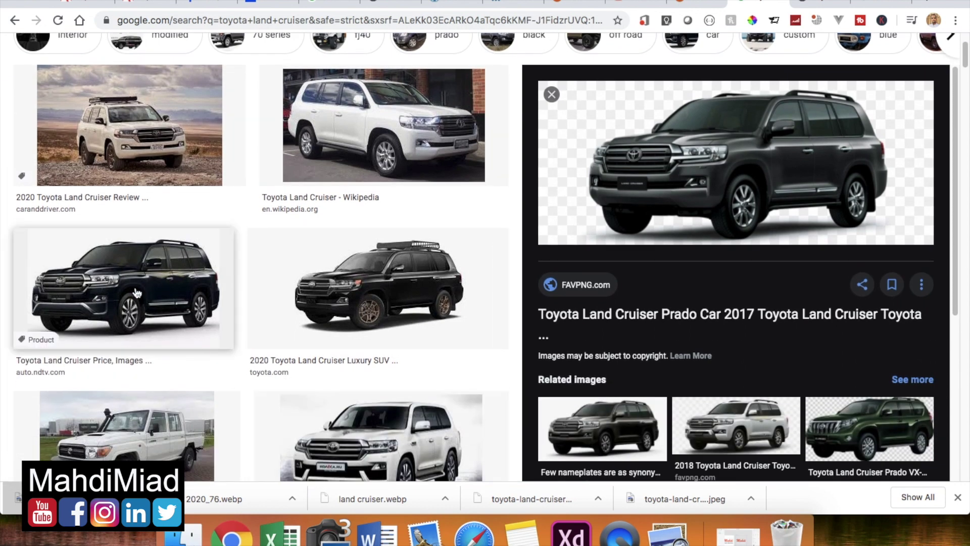
pyautogui.scroll(1, 631, 202)
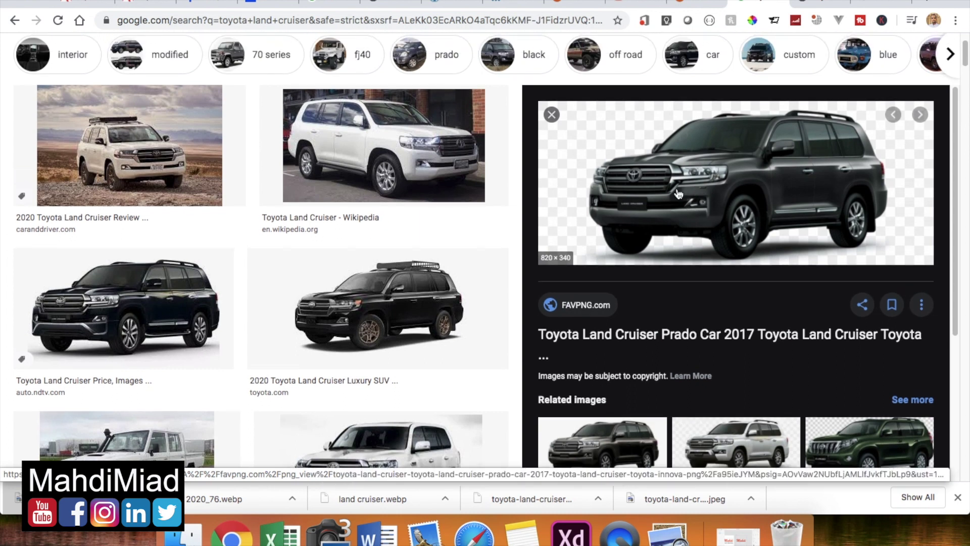
pyautogui.rightClick(677, 192)
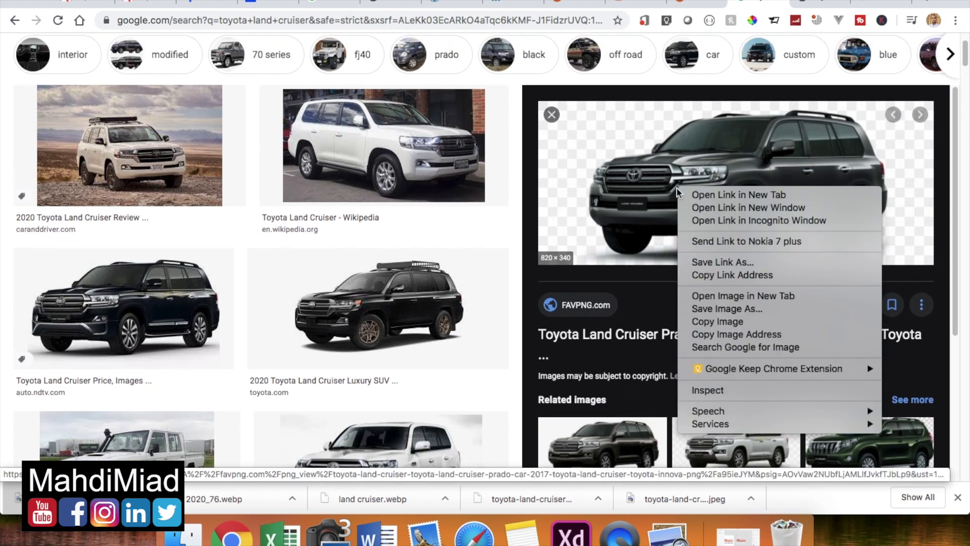
pyautogui.click(705, 297)
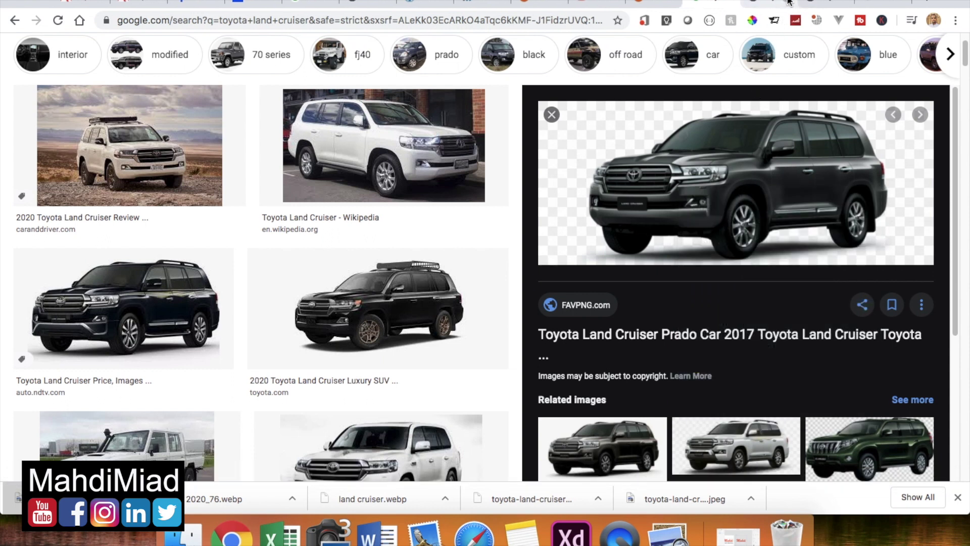
pyautogui.click(768, 4)
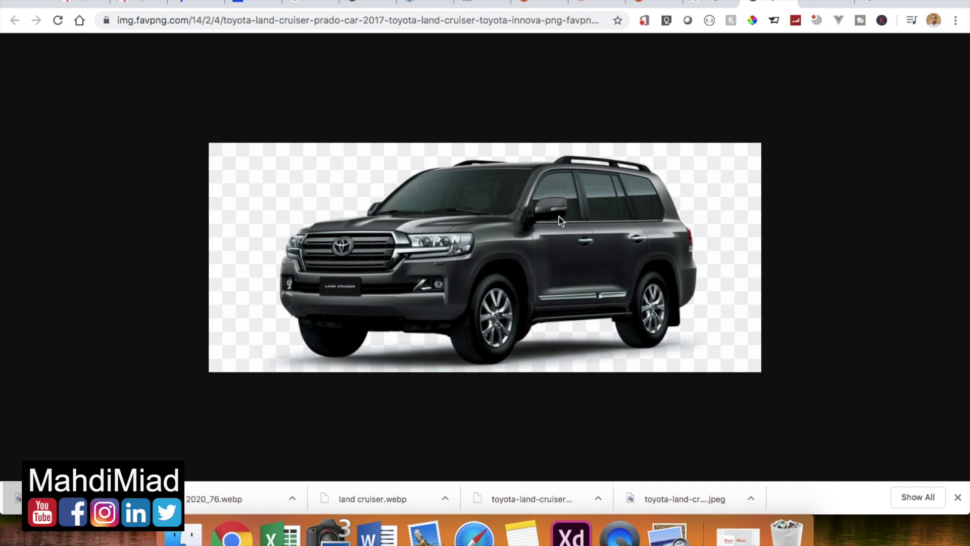
# Save the dark grey Land Cruiser image as "land cruiser" in the images folder, in JPEG format.
pyautogui.rightClick(479, 222)
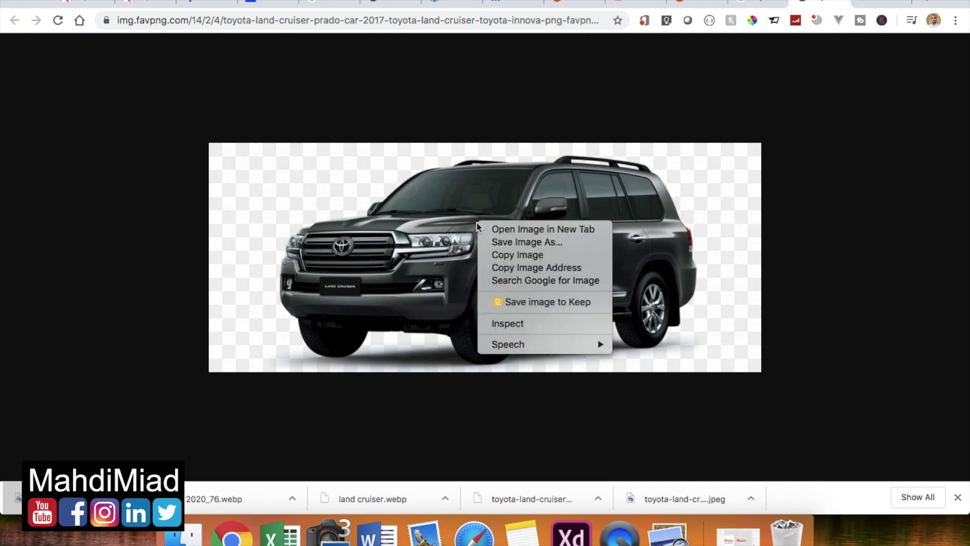
pyautogui.click(503, 245)
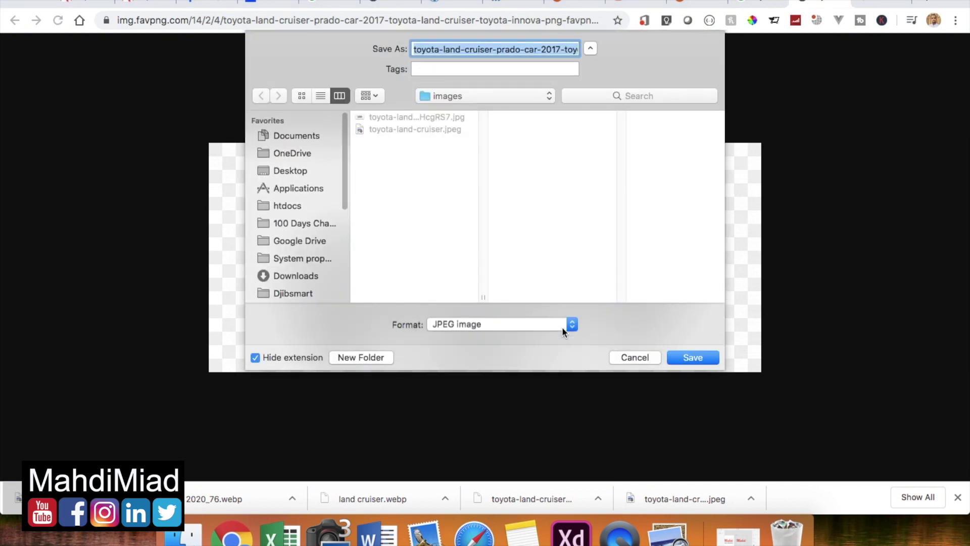
pyautogui.write('land c')
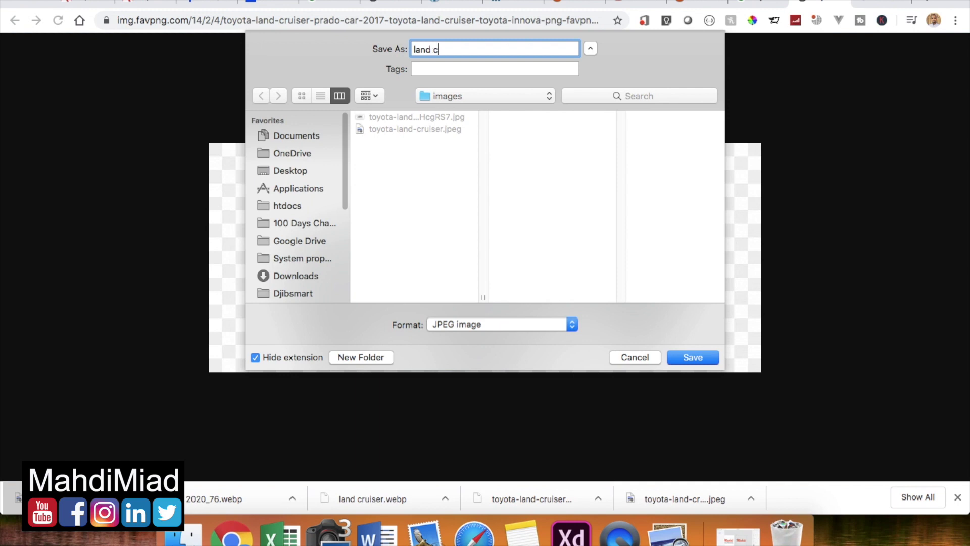
pyautogui.write('ruiser')
pyautogui.press('Return')
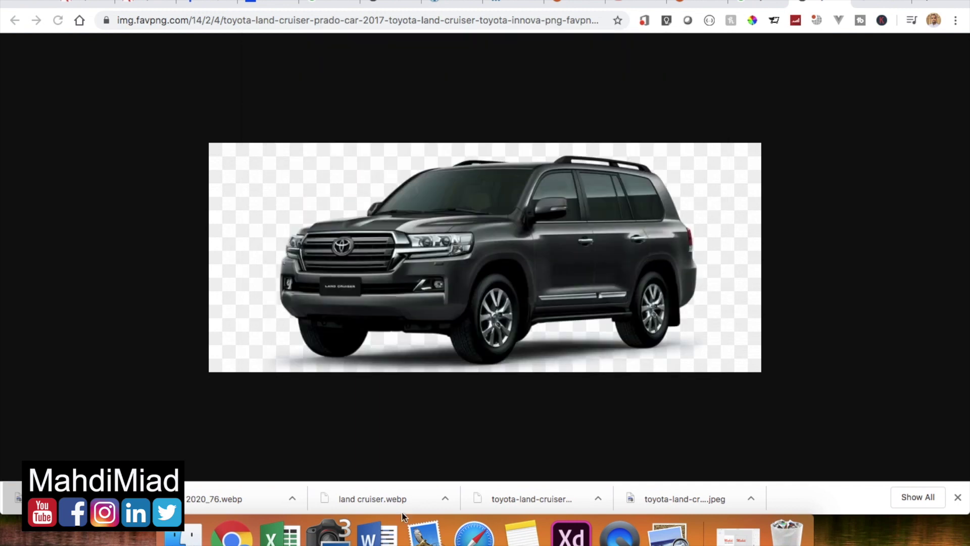
# Copy land cruiser.jpg from the images folder in Finder and paste it onto the Web 1920 – 1 artboard in Adobe XD.
pyautogui.click(183, 537)
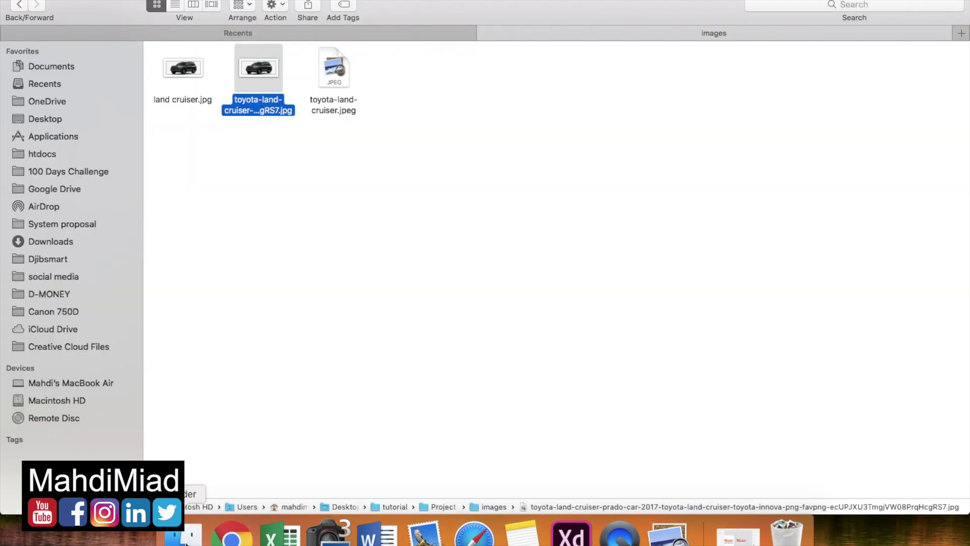
pyautogui.click(259, 318)
pyautogui.click(180, 78)
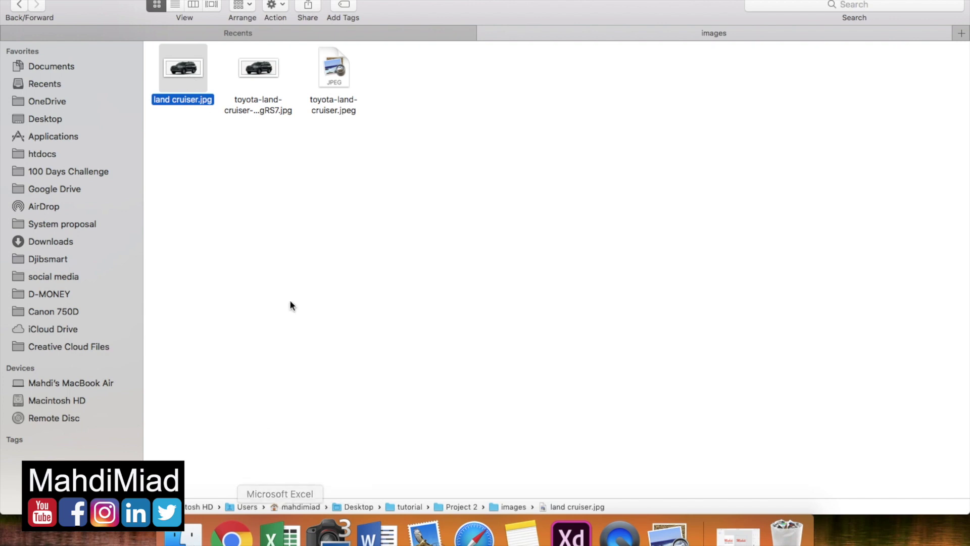
pyautogui.rightClick(186, 70)
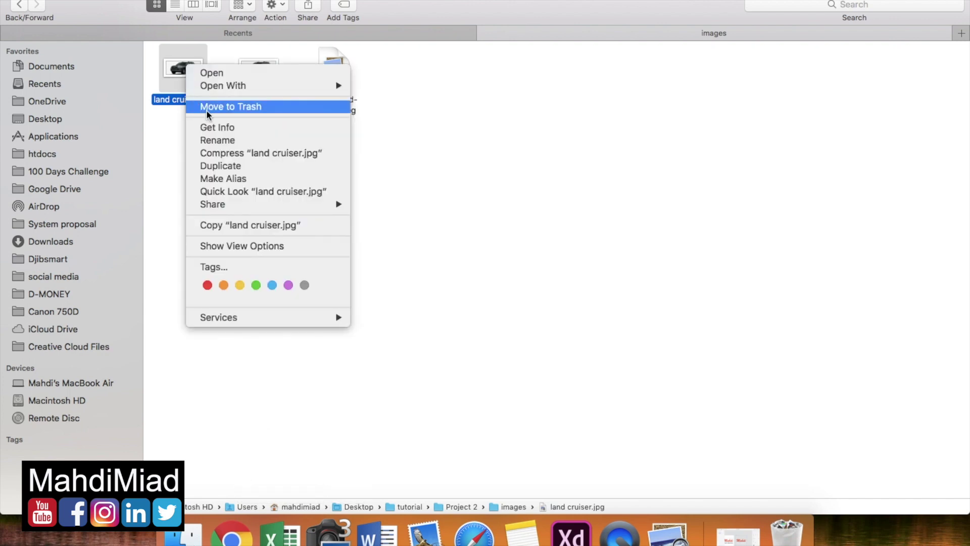
pyautogui.click(257, 225)
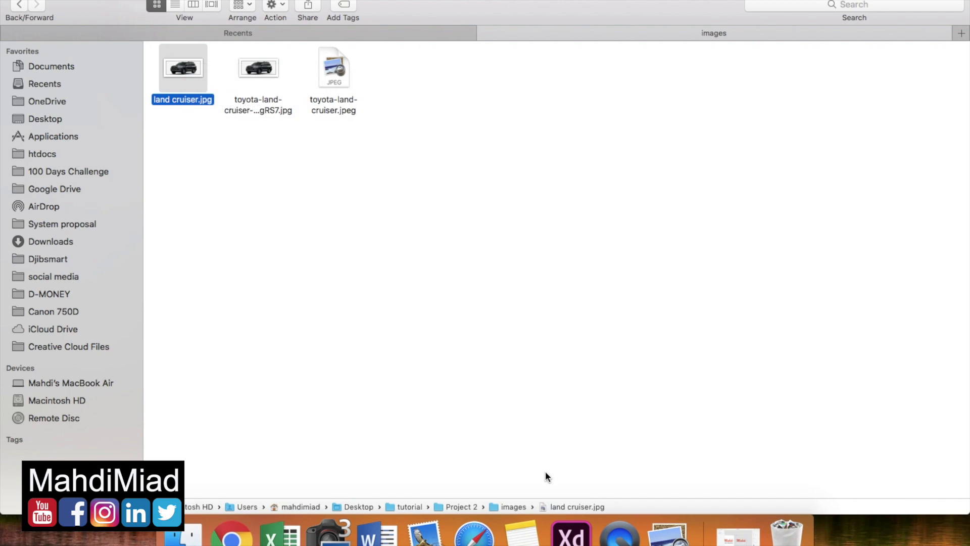
pyautogui.click(571, 533)
pyautogui.rightClick(471, 260)
pyautogui.click(485, 268)
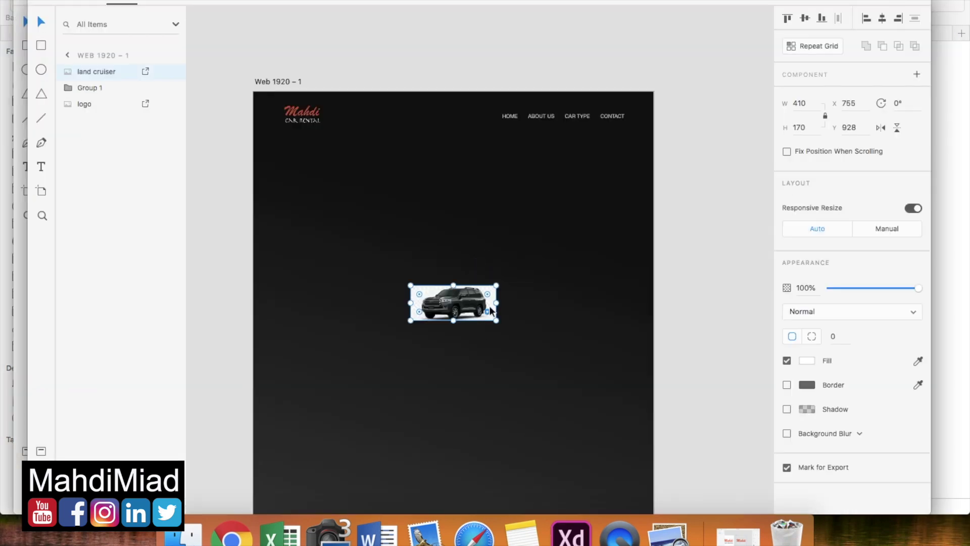
# Enlarge the pasted Land Cruiser image to about 1289 × 535 and place it below the navigation links.
pyautogui.moveTo(498, 287); pyautogui.dragTo(648, 152)
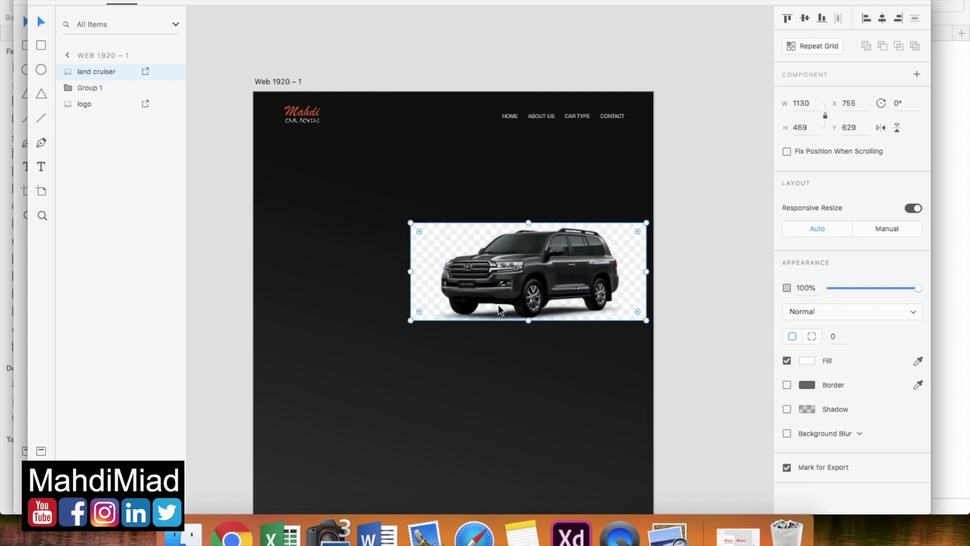
pyautogui.moveTo(494, 278); pyautogui.dragTo(472, 209)
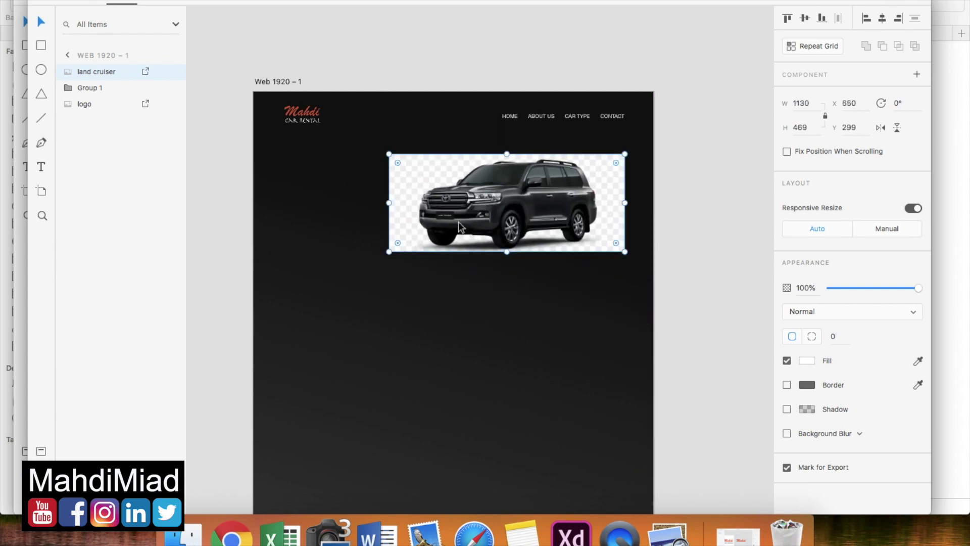
pyautogui.moveTo(389, 252); pyautogui.dragTo(356, 283)
pyautogui.moveTo(543, 216); pyautogui.dragTo(555, 215)
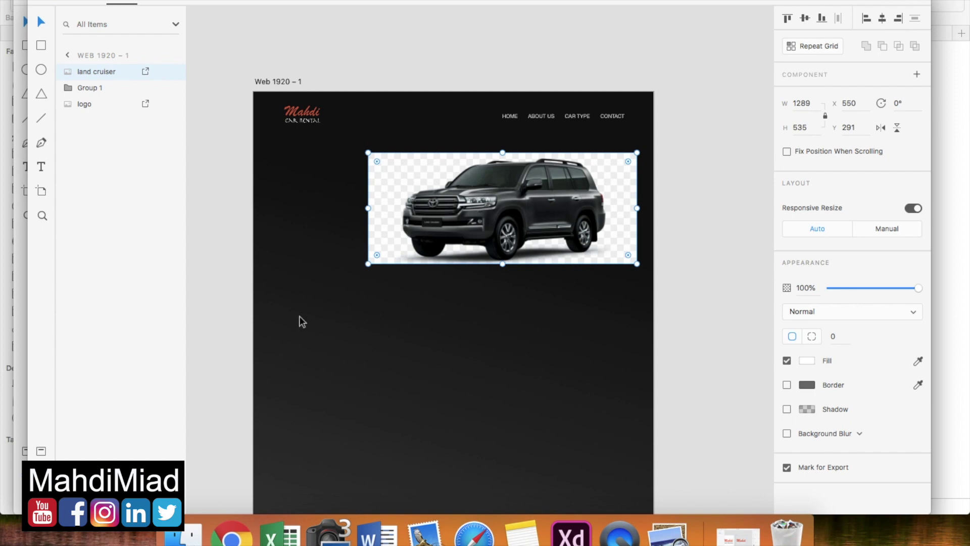
# Switch to Finder and remove the two toyota-land-cruiser files from the images folder, keeping land cruiser.jpg.
pyautogui.click(213, 422)
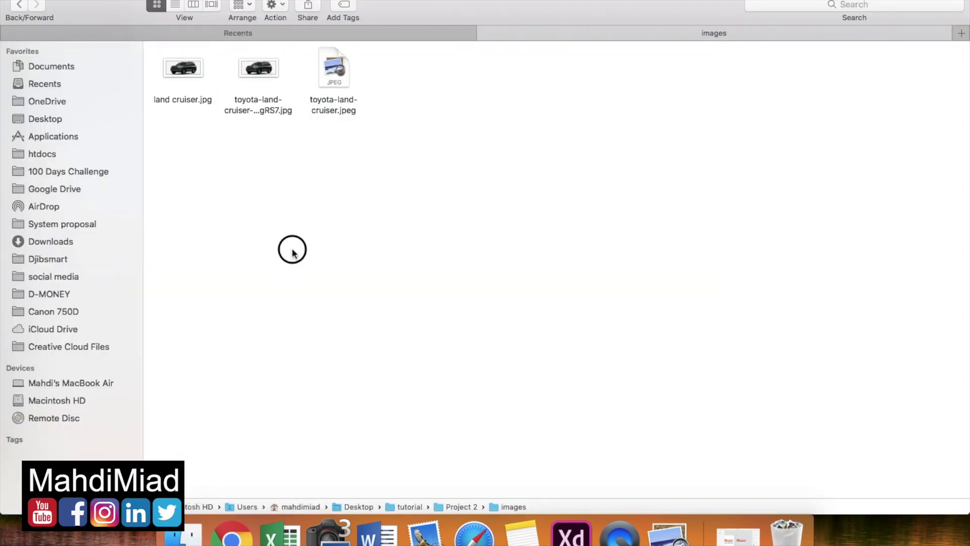
pyautogui.click(185, 75)
pyautogui.click(262, 75)
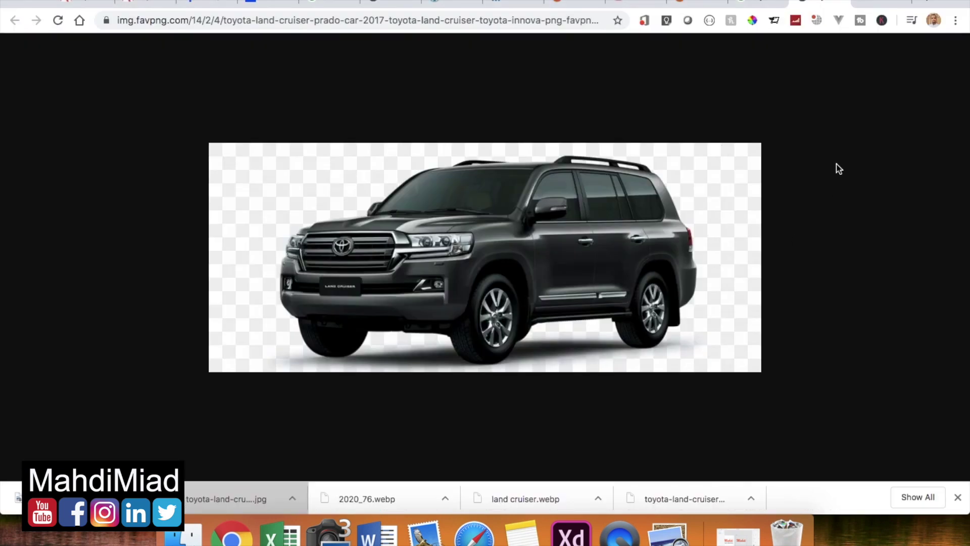
# Open the remove.bg site in Chrome and upload land cruiser.jpg for background removal.
pyautogui.click(880, 6)
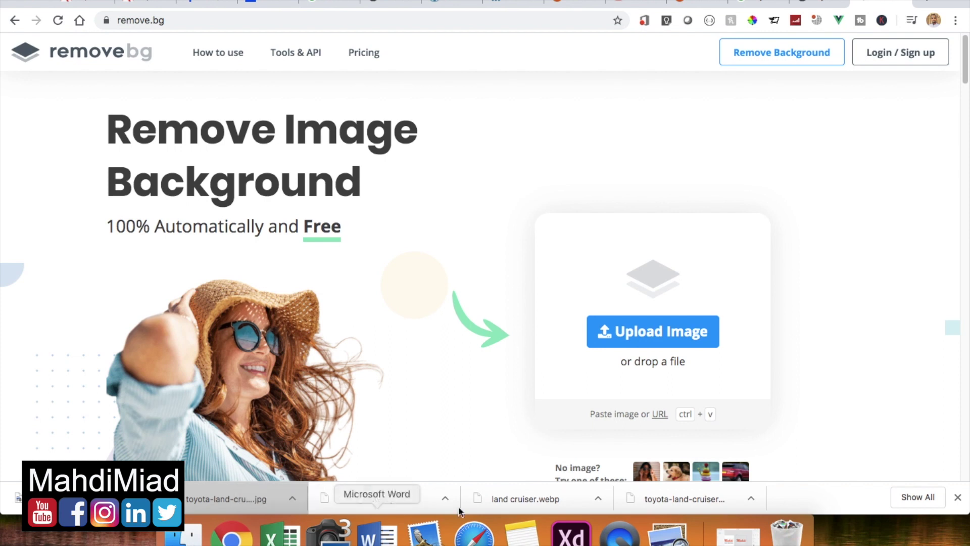
pyautogui.click(570, 533)
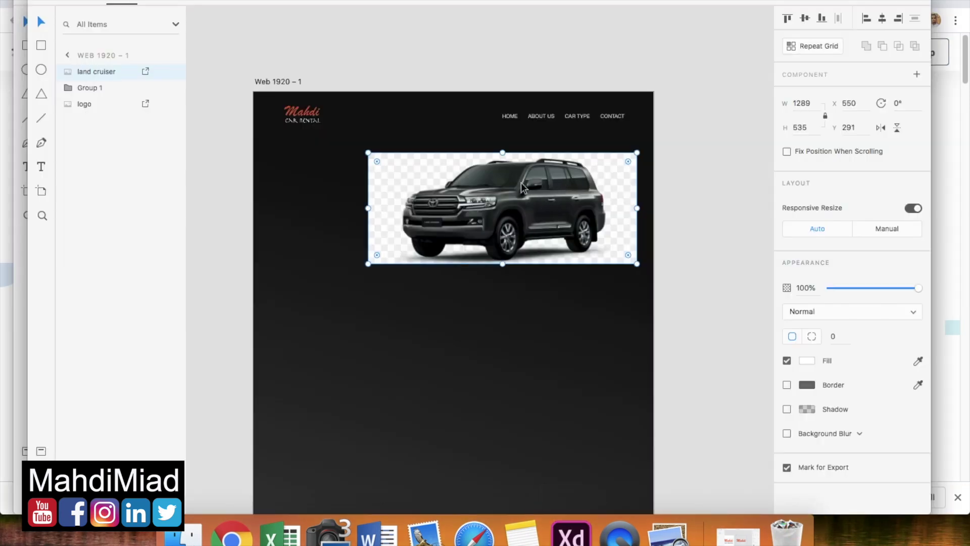
pyautogui.press('super+Tab')
pyautogui.click(641, 333)
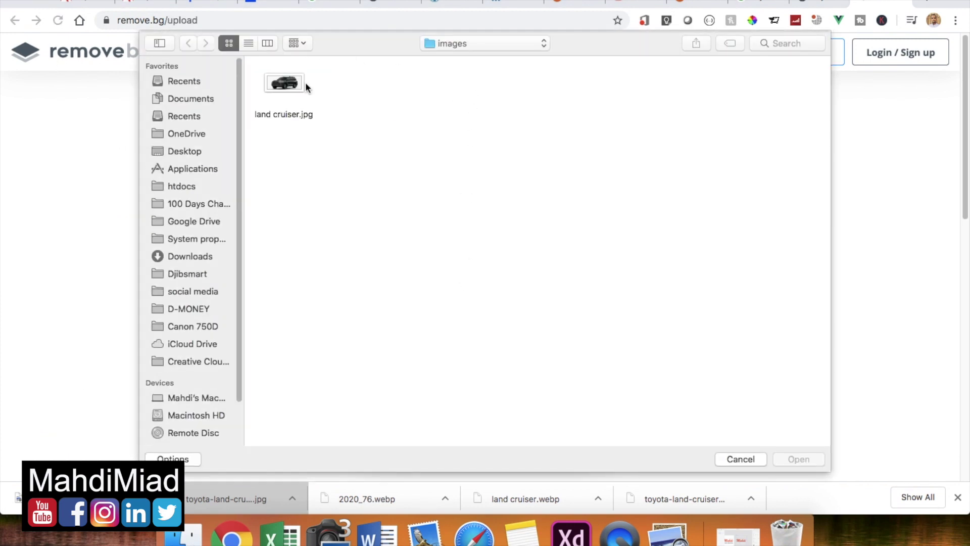
pyautogui.doubleClick(284, 82)
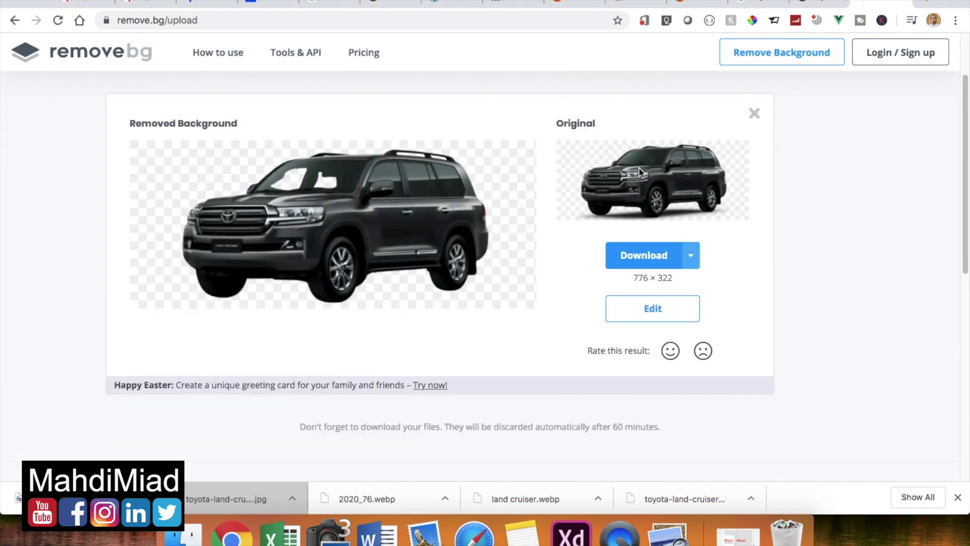
# Download the background-free car image and save it as "land cruiser 2" in the images folder, in PNG format.
pyautogui.click(641, 256)
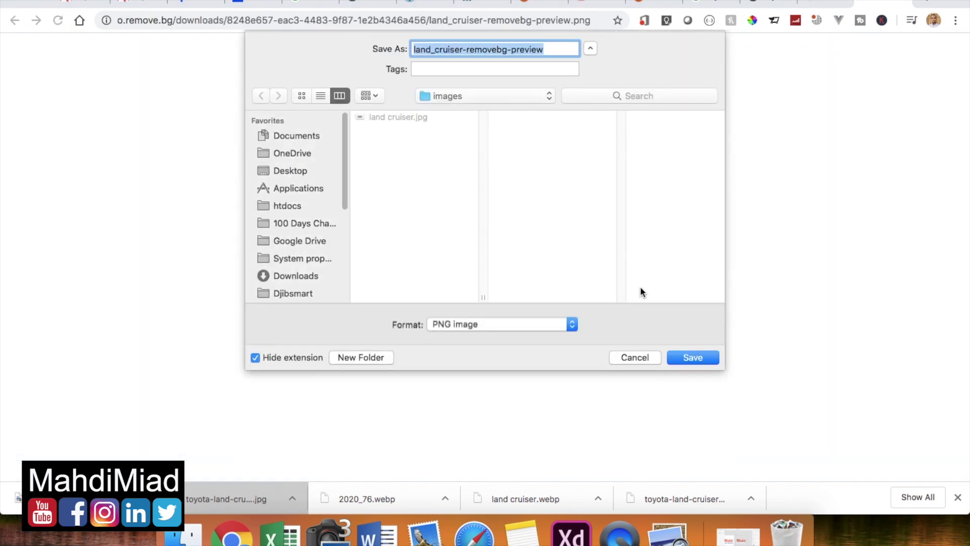
pyautogui.write('land cruiser 2')
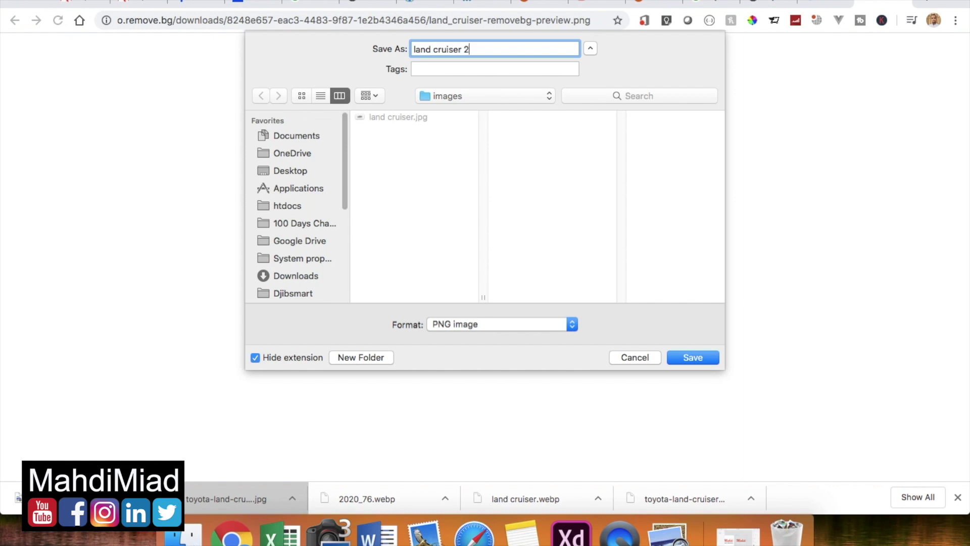
pyautogui.press('Return')
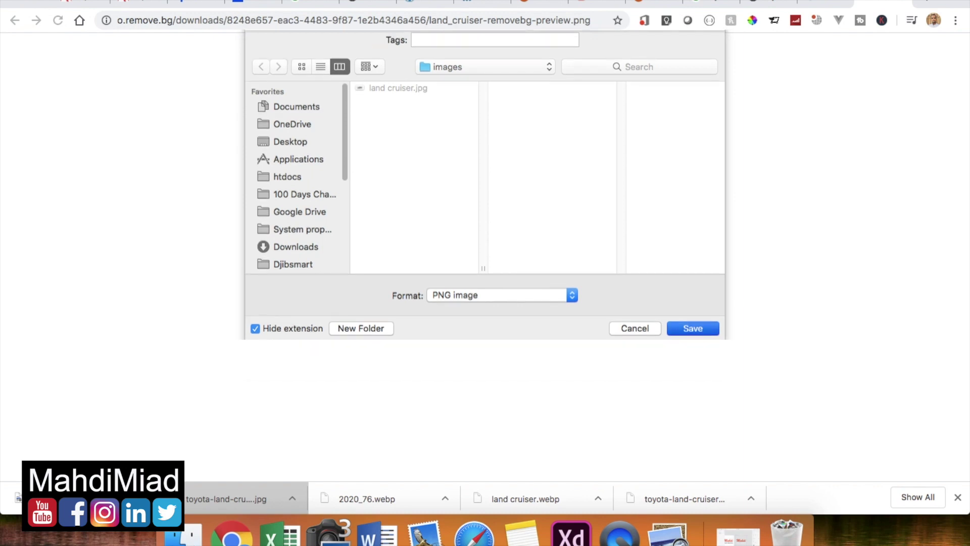
# Copy land cruiser 2.png from Finder onto the Adobe XD artboard and enlarge it to about 1088 × 451 below the first car image.
pyautogui.click(183, 537)
pyautogui.click(294, 266)
pyautogui.click(181, 69)
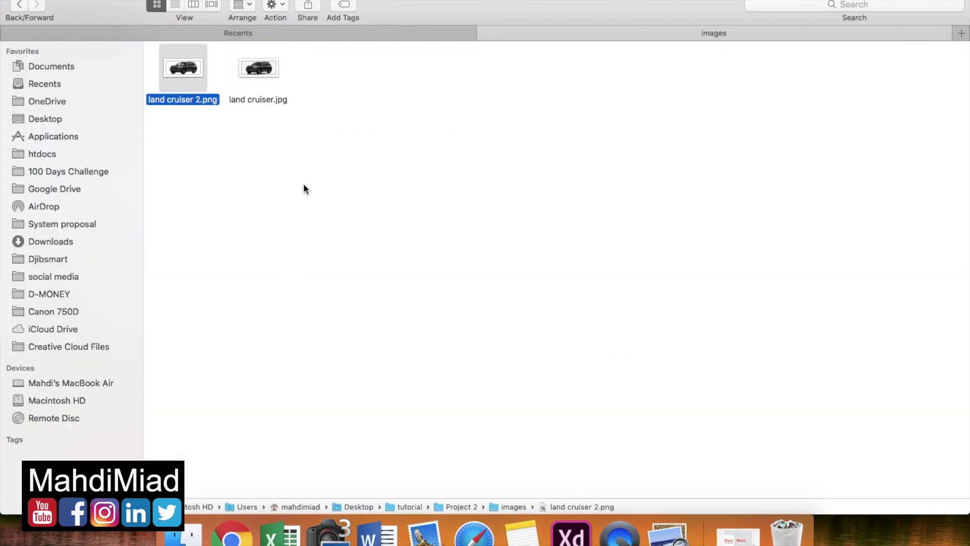
pyautogui.click(571, 535)
pyautogui.click(459, 401)
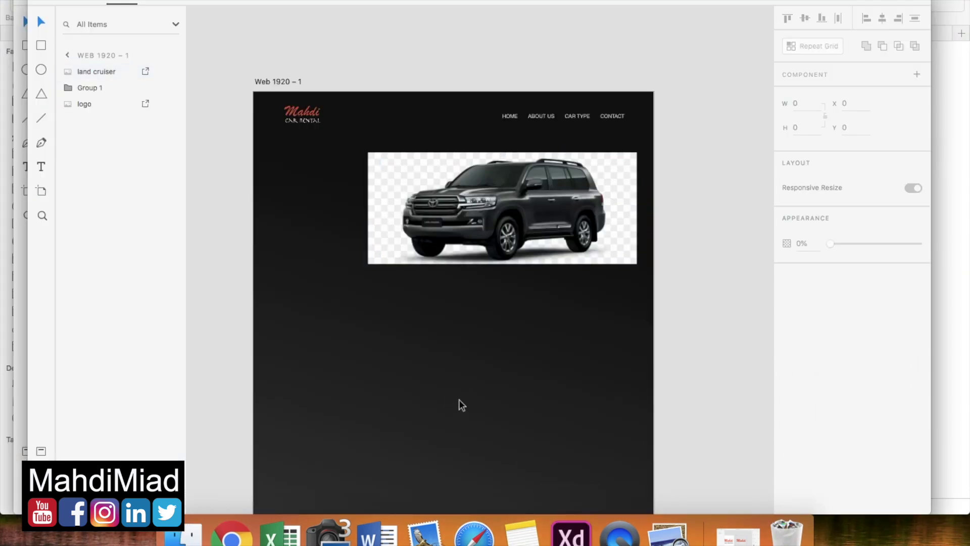
pyautogui.press('super+v')
pyautogui.moveTo(373, 337); pyautogui.dragTo(309, 361)
pyautogui.moveTo(448, 331); pyautogui.dragTo(511, 341)
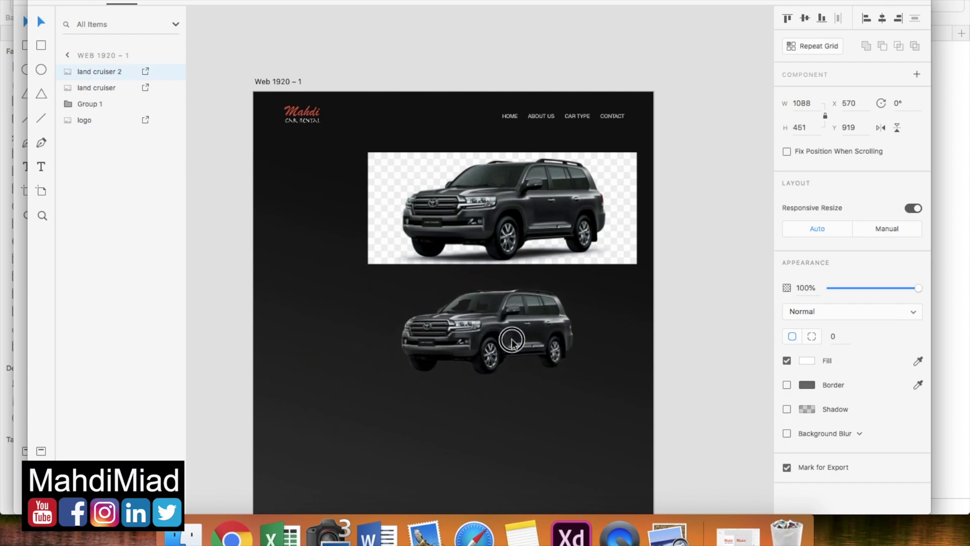
# Delete the checkered-background car image and put the cut-out car in its place, enlarged to about 1474 × 612.
pyautogui.click(507, 222)
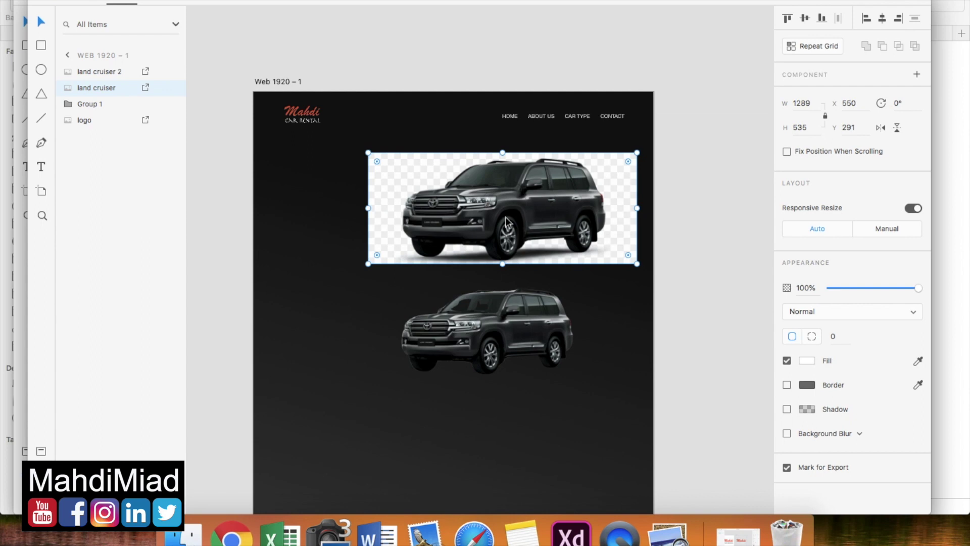
pyautogui.press('Delete')
pyautogui.moveTo(499, 338); pyautogui.dragTo(545, 208)
pyautogui.moveTo(418, 246); pyautogui.dragTo(336, 341)
pyautogui.moveTo(541, 238); pyautogui.dragTo(548, 246)
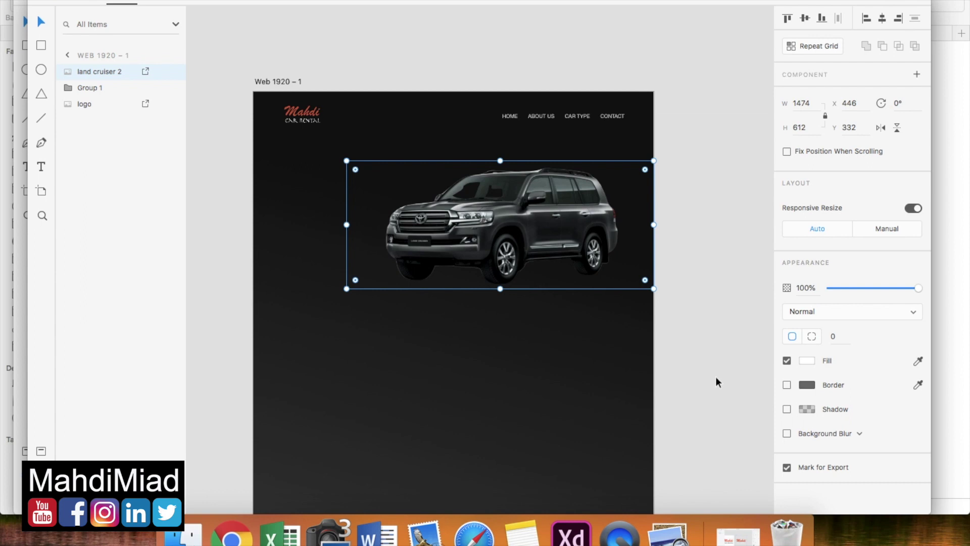
# Close the Land Cruiser image in Preview and compare the reference design's hero car with the artboard in Adobe XD.
pyautogui.click(707, 354)
pyautogui.click(525, 225)
pyautogui.click(668, 530)
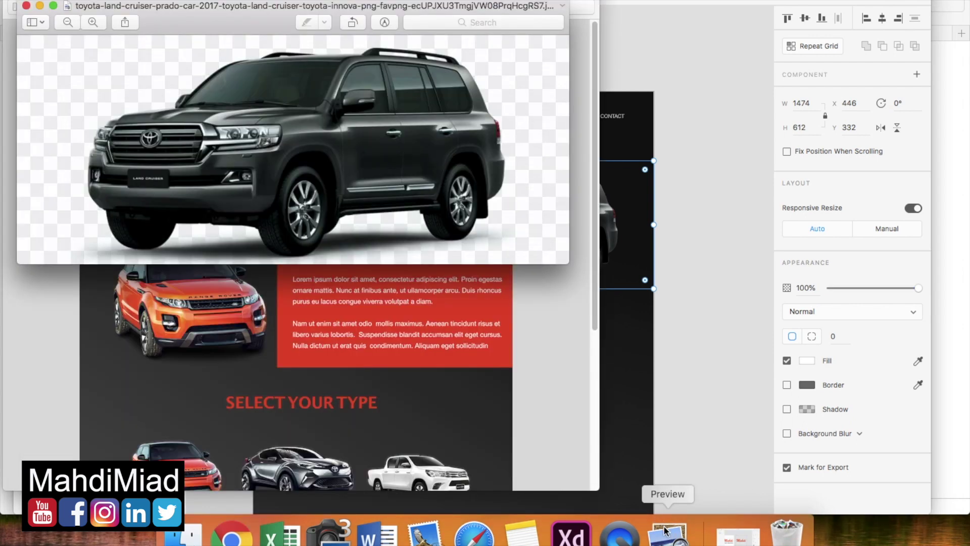
pyautogui.click(26, 6)
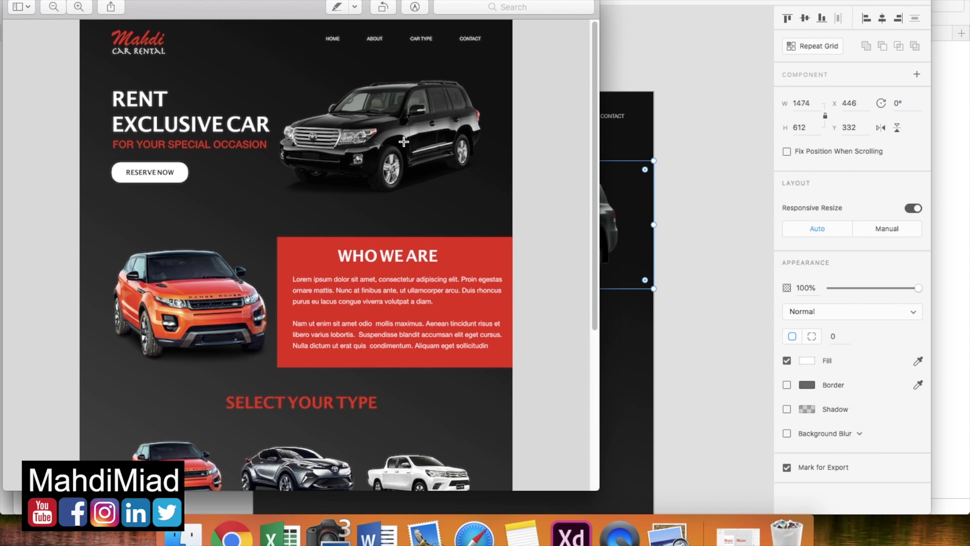
pyautogui.click(629, 342)
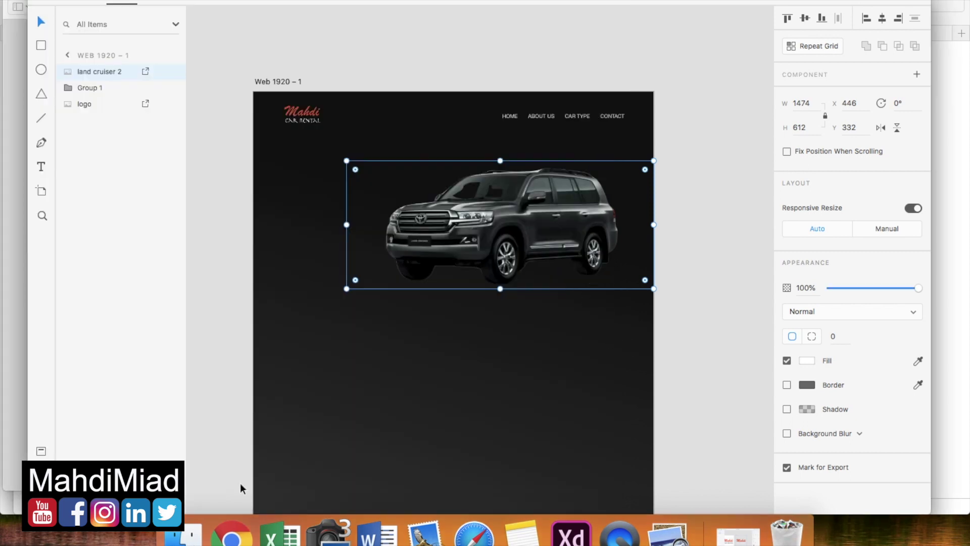
# Shrink the cut-out car image to about 1087 × 451, keeping it against the artboard's right edge.
pyautogui.press('Delete')
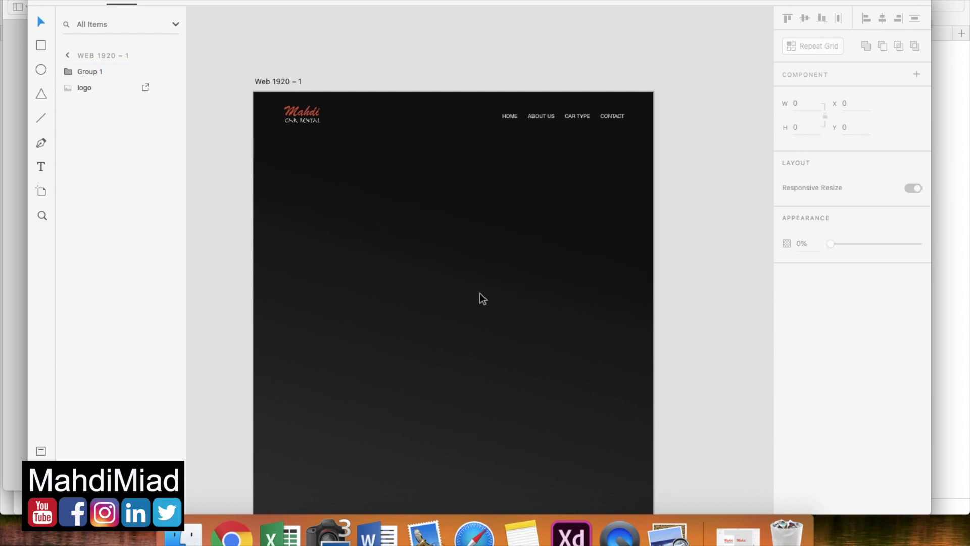
pyautogui.press('super+z')
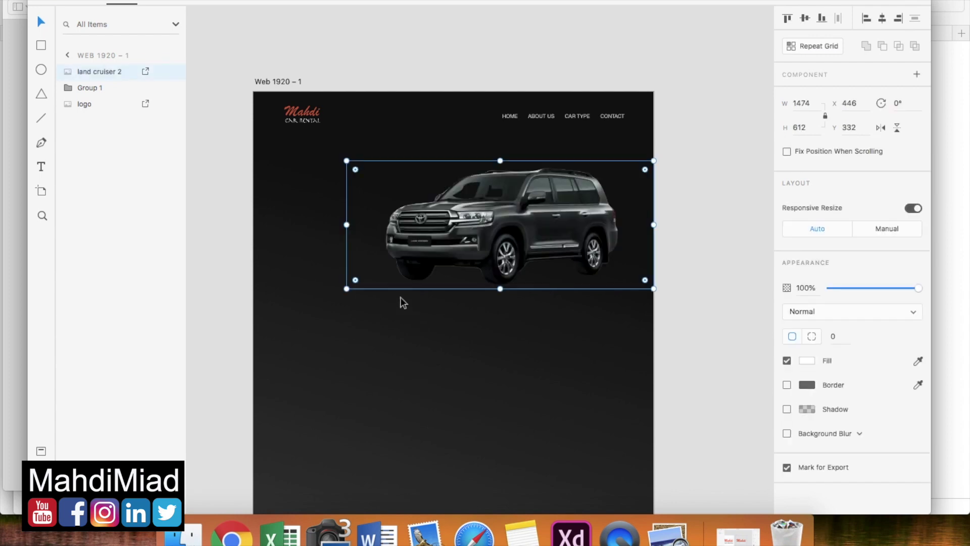
pyautogui.moveTo(347, 288); pyautogui.dragTo(427, 268)
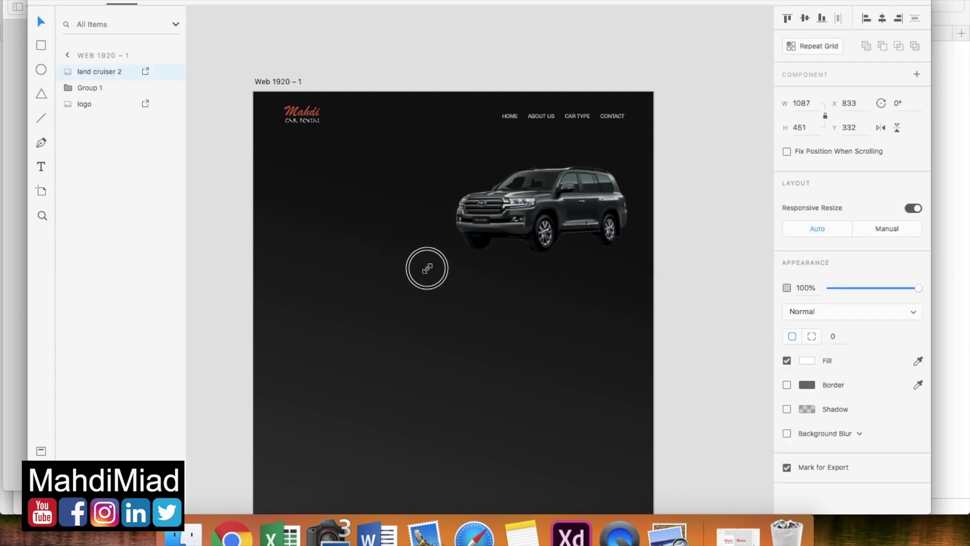
# Add the two-line headline "Rent / Exclusive car" below the logo, following the wording of the reference design in Preview.
pyautogui.press('super+Tab')
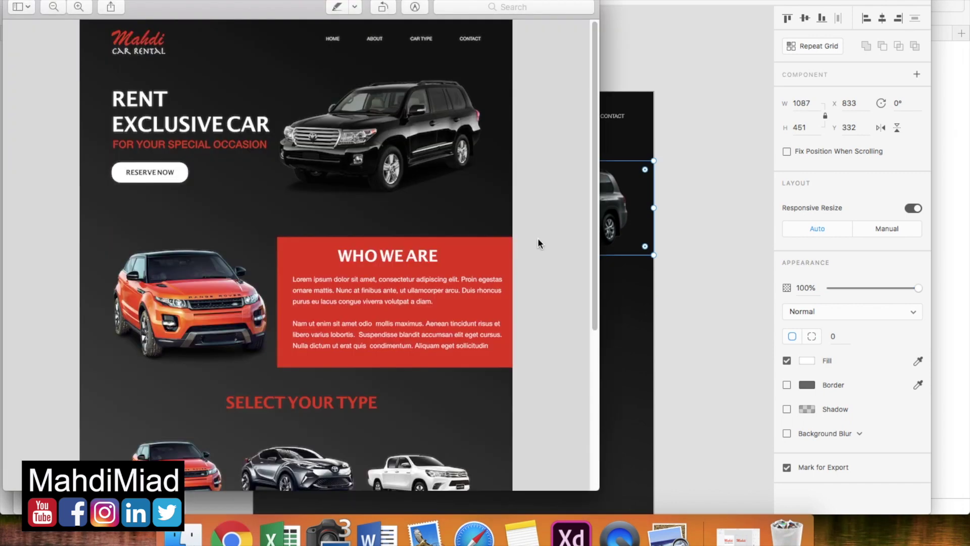
pyautogui.press('super+Tab')
pyautogui.click(41, 167)
pyautogui.click(281, 182)
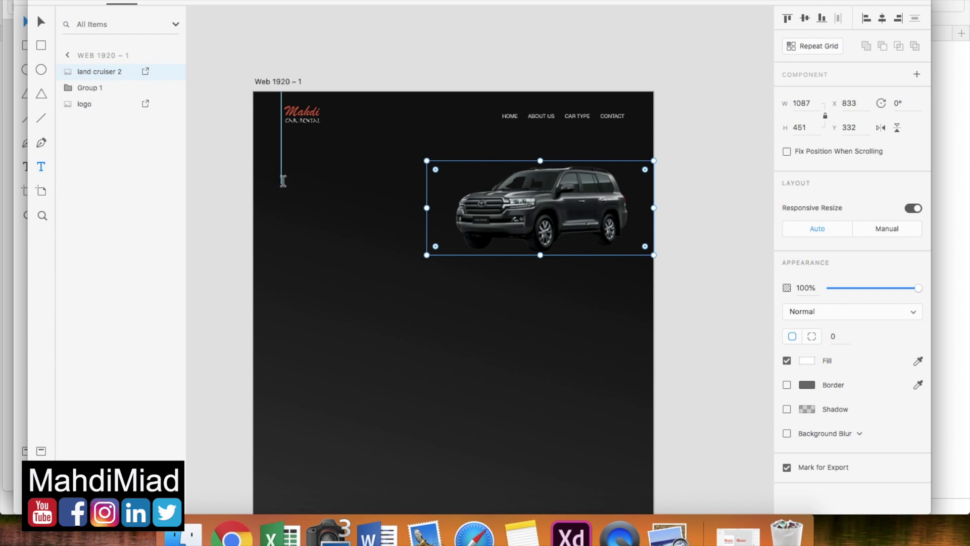
pyautogui.press('super+Tab')
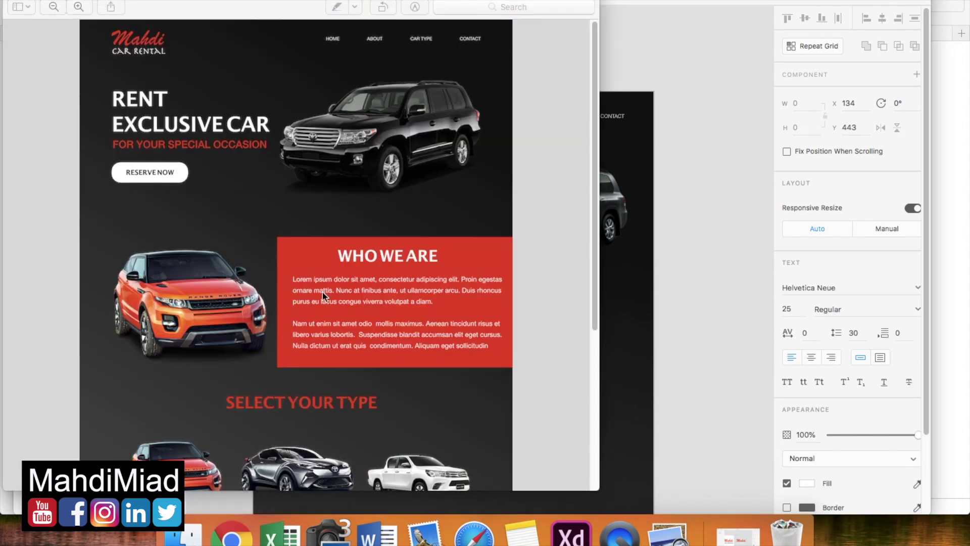
pyautogui.press('super+Tab')
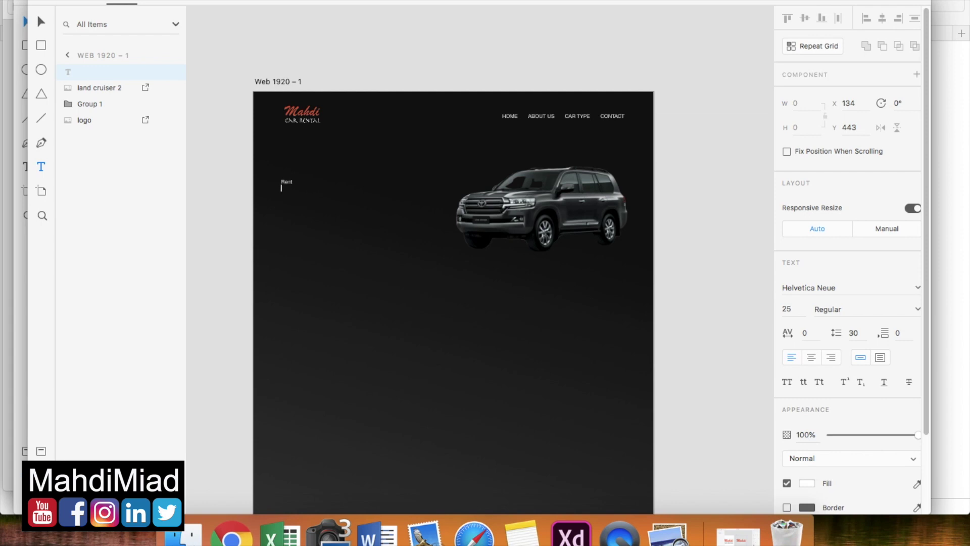
pyautogui.press('super+Tab')
pyautogui.press('super+Tab')
pyautogui.press('super+Tab')
pyautogui.press('super+Tab')
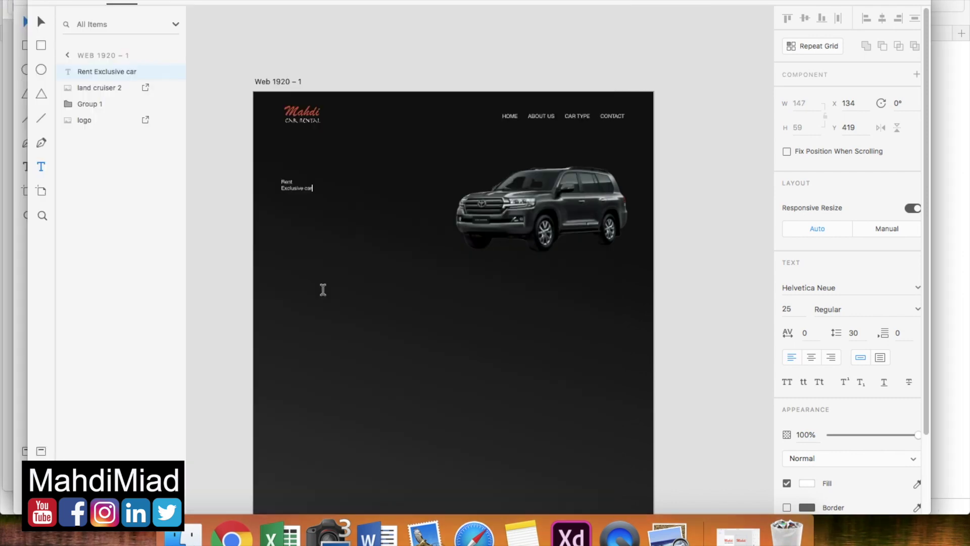
# Set the whole headline text to font size 100 and all uppercase.
pyautogui.press('super+a')
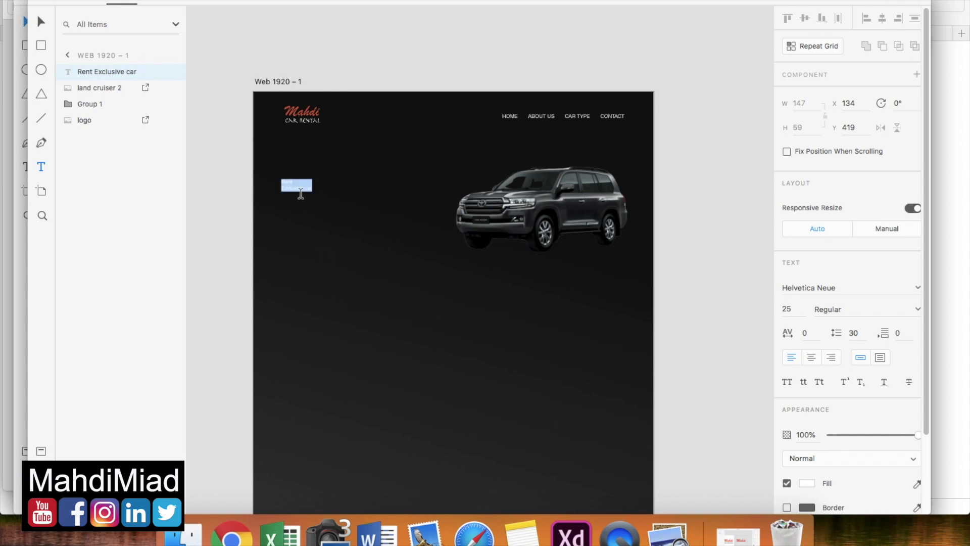
pyautogui.click(791, 309)
pyautogui.write('100')
pyautogui.press('Return')
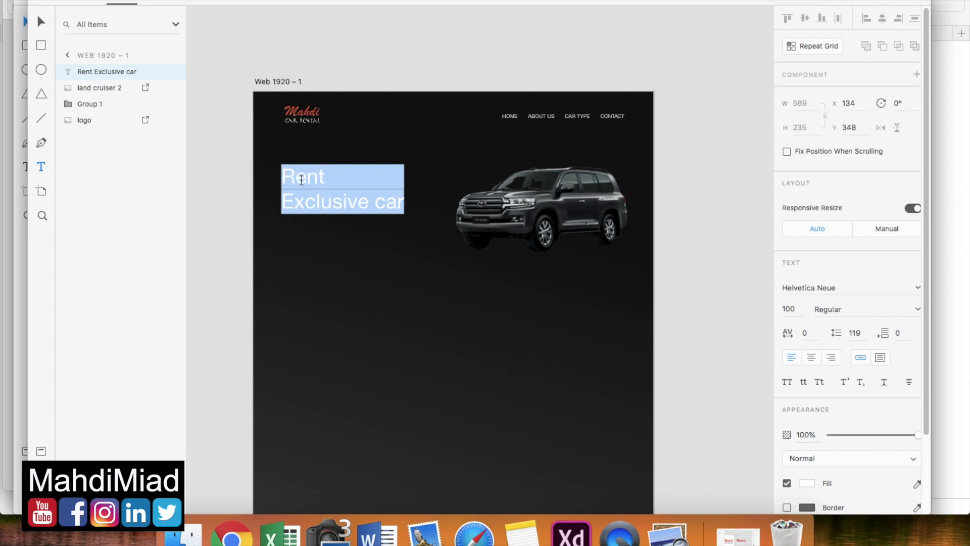
pyautogui.click(790, 384)
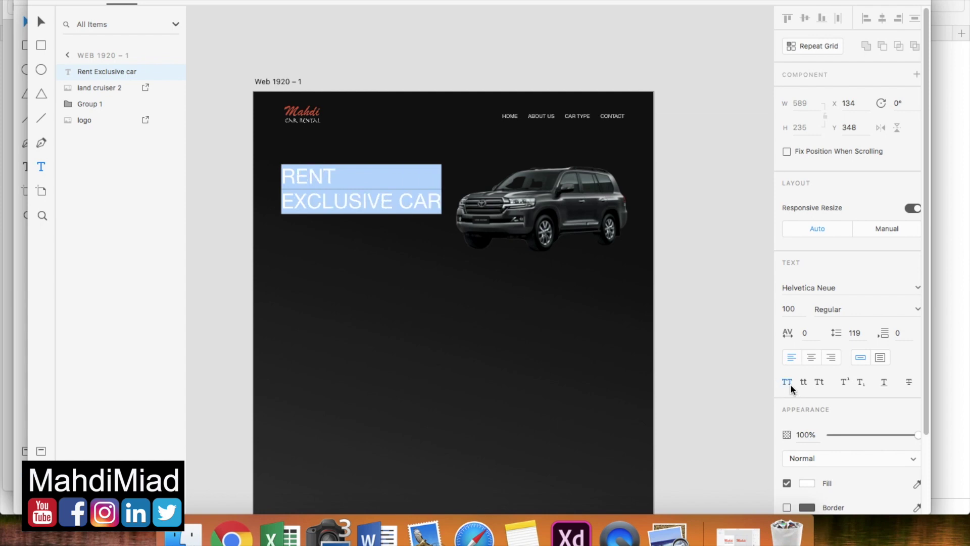
# Move the headline down slightly to about Y 362, keeping it at X 134.
pyautogui.press('Escape')
pyautogui.doubleClick(313, 195)
pyautogui.tripleClick(313, 194)
pyautogui.press('super+a')
pyautogui.press('Escape')
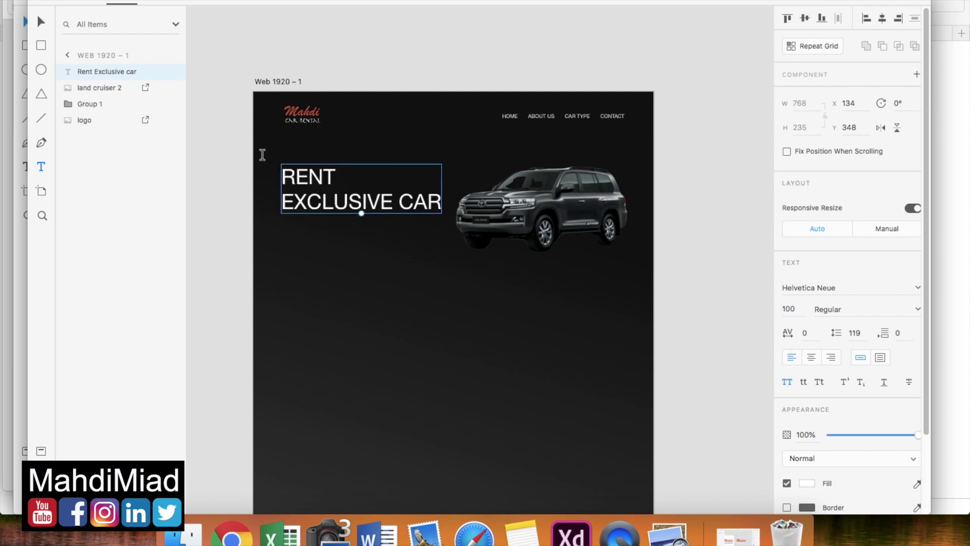
pyautogui.click(43, 25)
pyautogui.moveTo(314, 191)
pyautogui.mouseDown()
pyautogui.moveTo(321, 239)
pyautogui.moveTo(320, 208)
pyautogui.mouseUp()
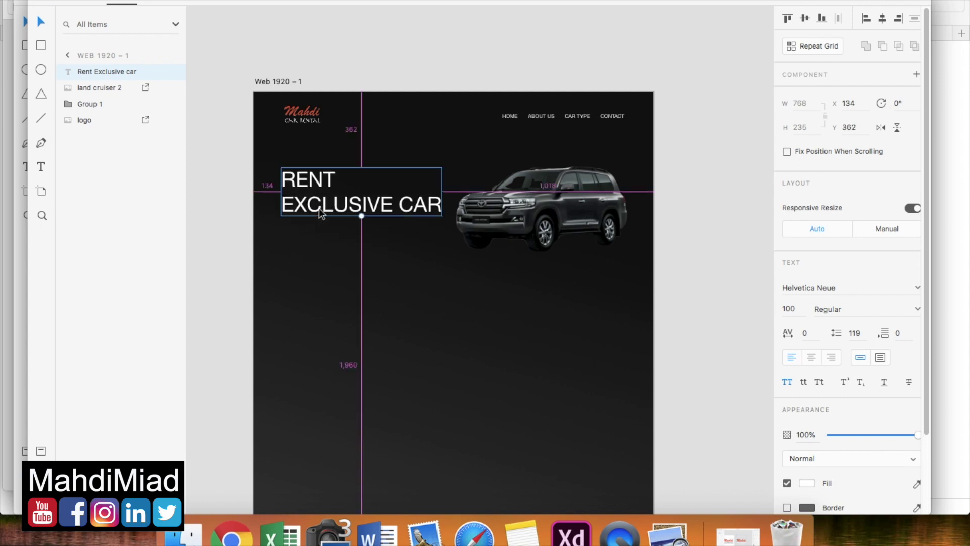
# Duplicate the headline below itself and replace the copy's text with "FOR YOUR SPECIAL OCCASION", checking the wording against the reference design.
pyautogui.keyDown('alt'); pyautogui.moveTo(319, 207); pyautogui.dragTo(320, 250); pyautogui.keyUp('alt')
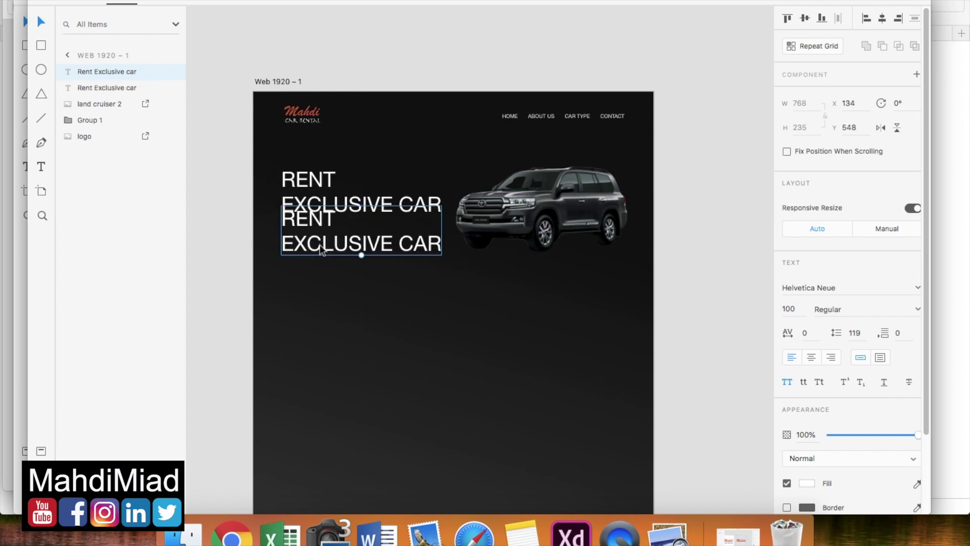
pyautogui.doubleClick(321, 245)
pyautogui.press('super+Tab')
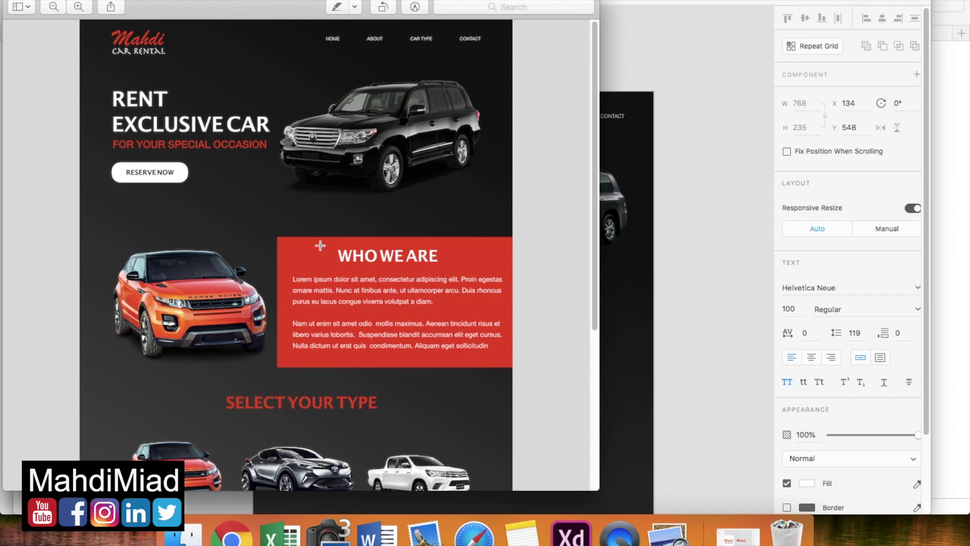
pyautogui.press('super+Tab')
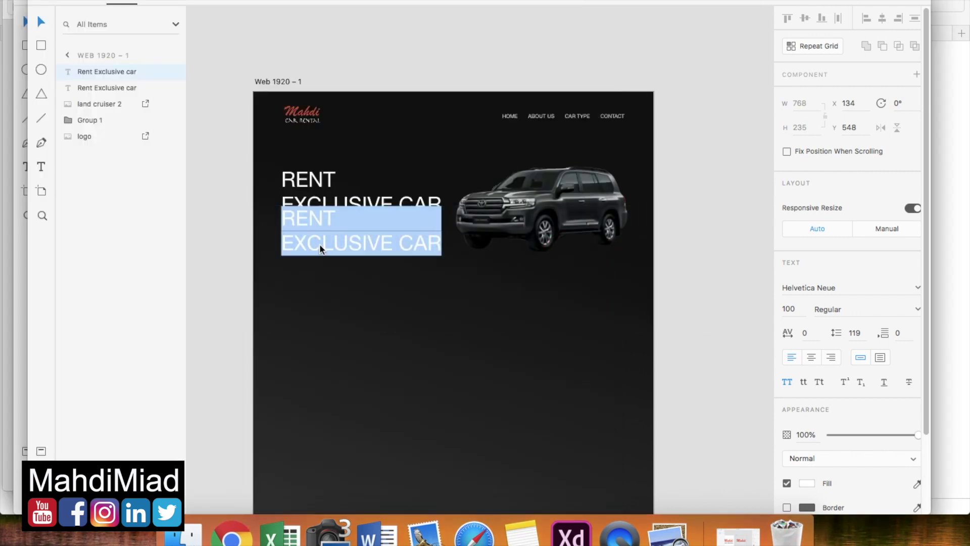
pyautogui.write('FOR ')
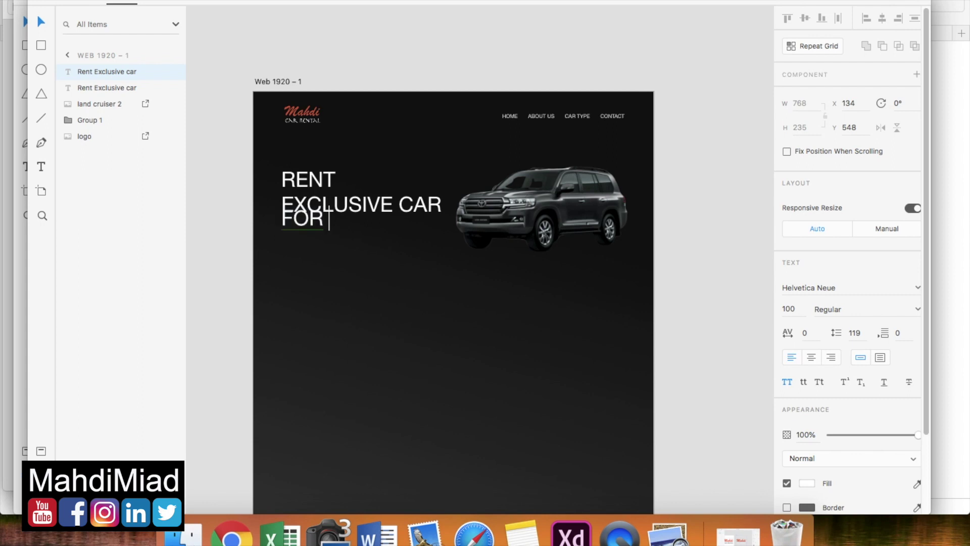
pyautogui.write('YOUR ')
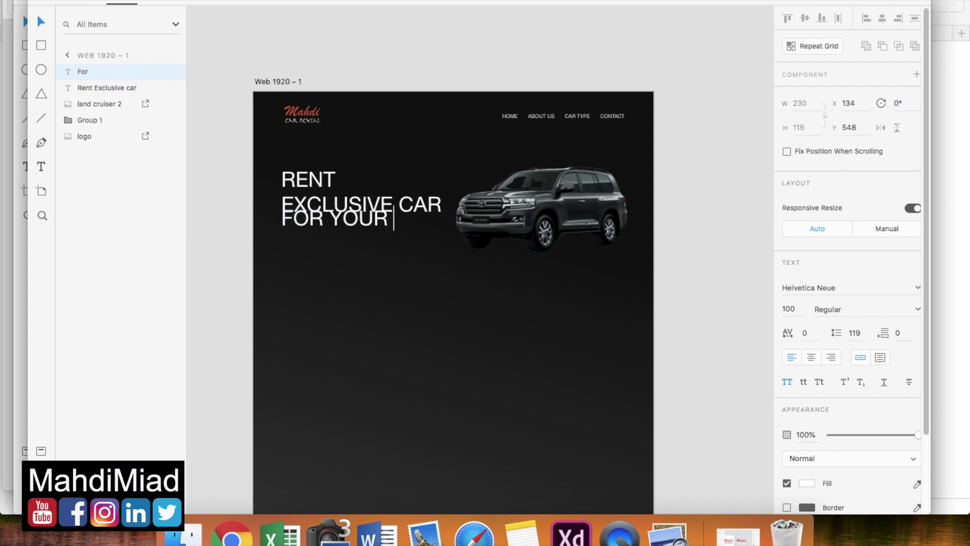
pyautogui.write('SPECIAL')
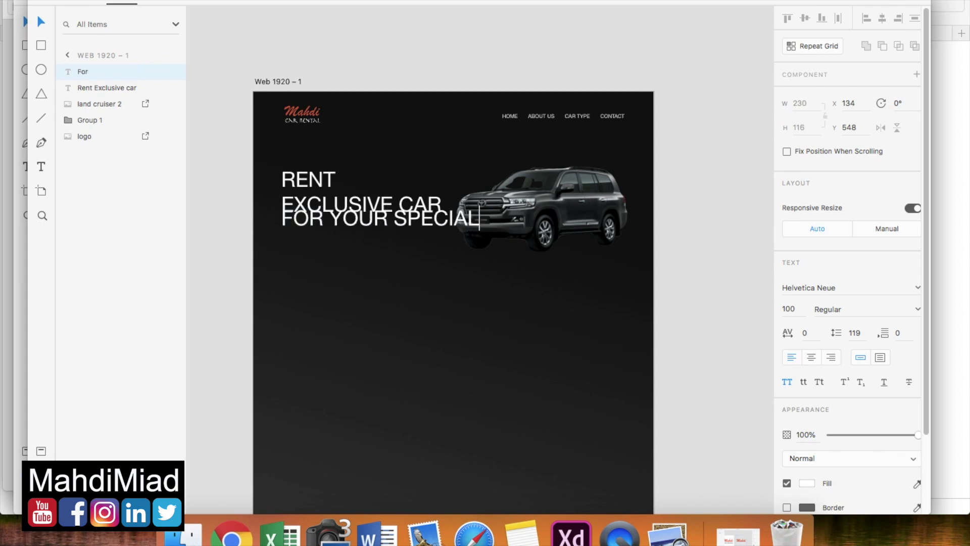
pyautogui.write(' OCASION')
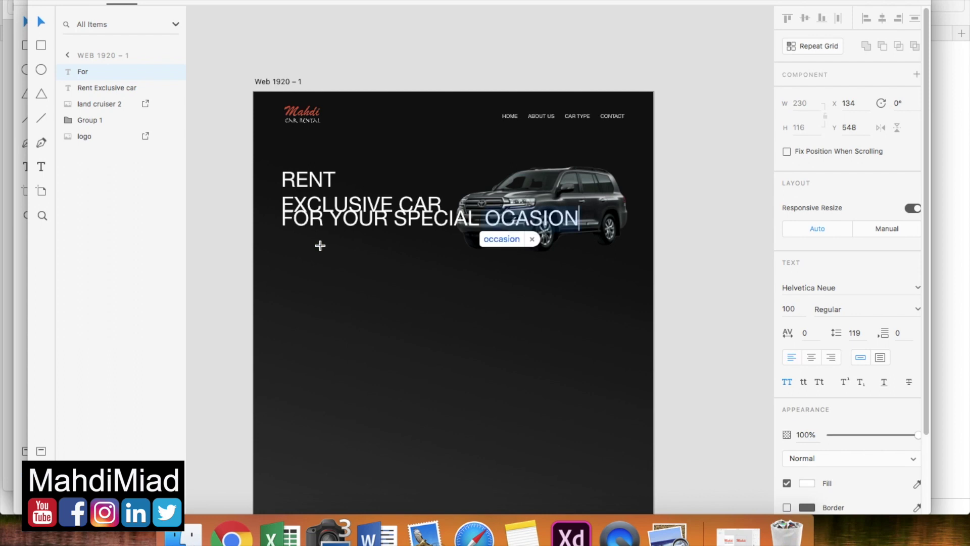
pyautogui.press('super+Tab')
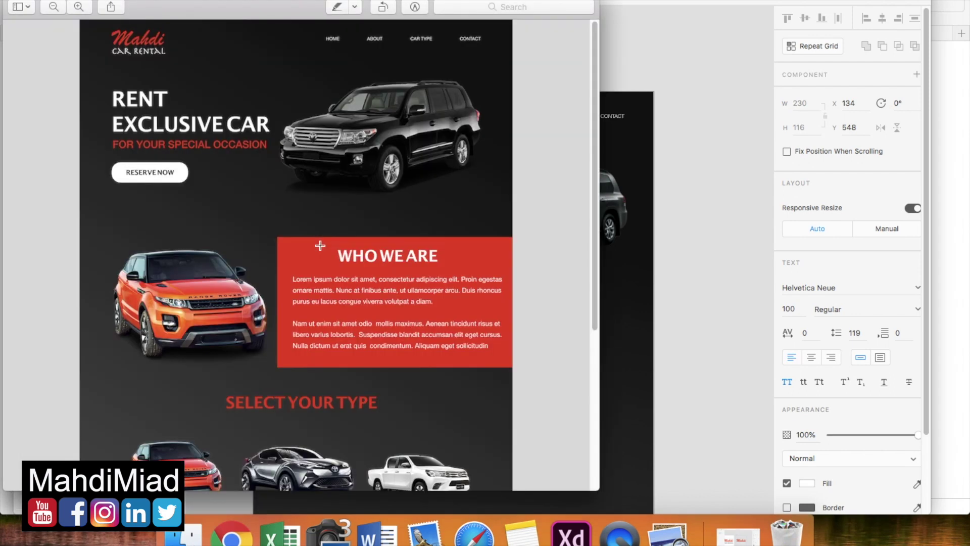
pyautogui.press('super+Tab')
pyautogui.press('Left')
pyautogui.press('Left')
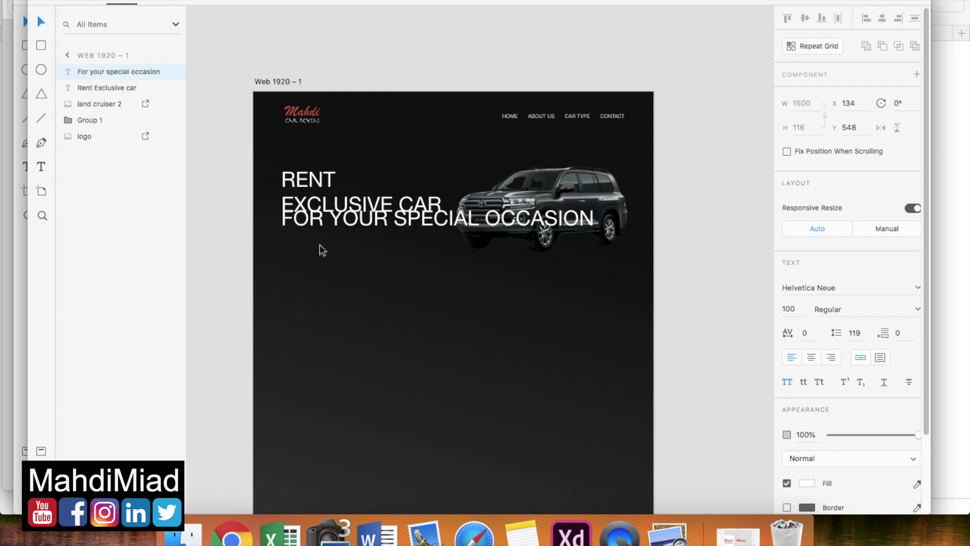
# Move the "For your special occasion" line down clear of the headline, to about Y 649.
pyautogui.click(40, 22)
pyautogui.click(321, 224)
pyautogui.moveTo(322, 224); pyautogui.dragTo(321, 245)
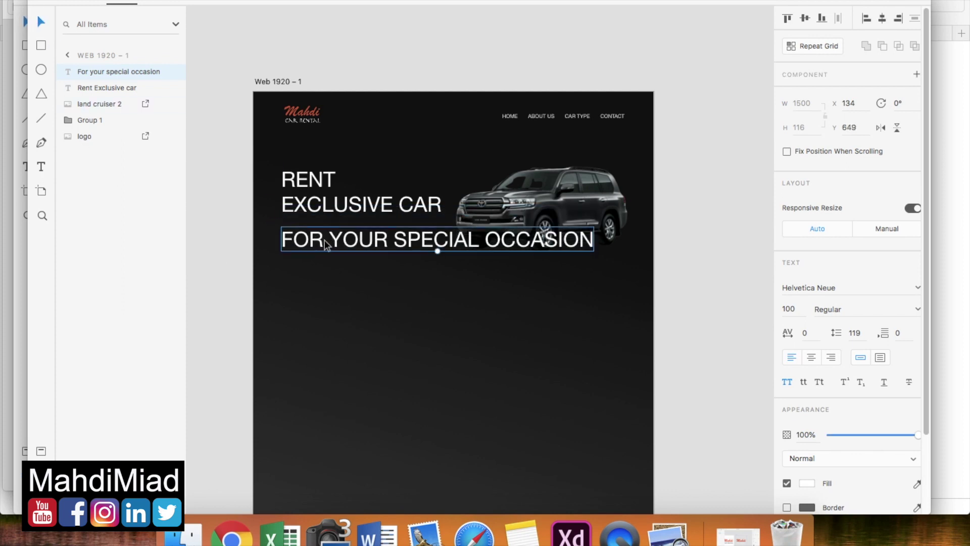
# Reduce the "For your special occasion" line to font size 57.
pyautogui.doubleClick(327, 239)
pyautogui.click(794, 310)
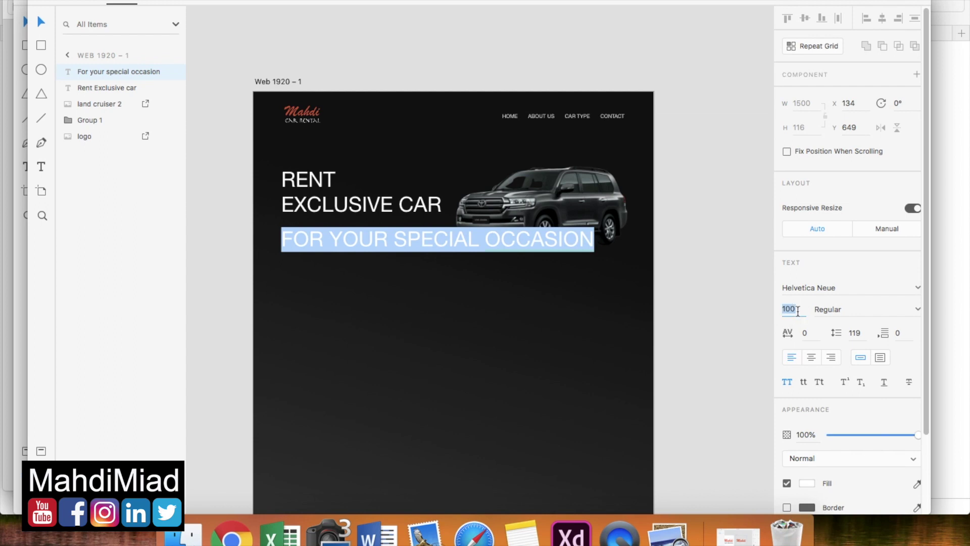
pyautogui.write('5')
pyautogui.write('0')
pyautogui.press('Return')
pyautogui.click(797, 311)
pyautogui.press('Up')
pyautogui.press('Up')
pyautogui.press('Up')
pyautogui.press('Up')
pyautogui.press('Up')
pyautogui.press('Up')
pyautogui.press('Up')
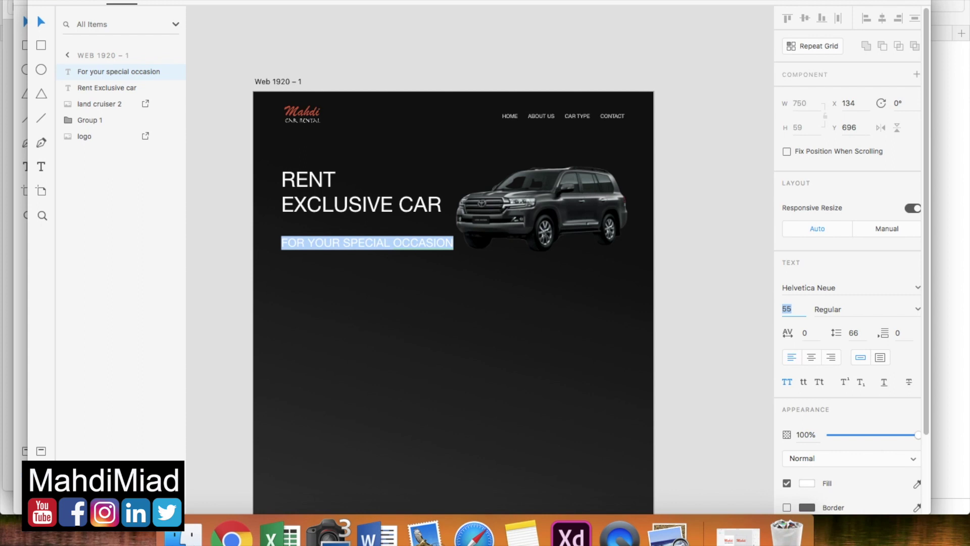
pyautogui.click(41, 21)
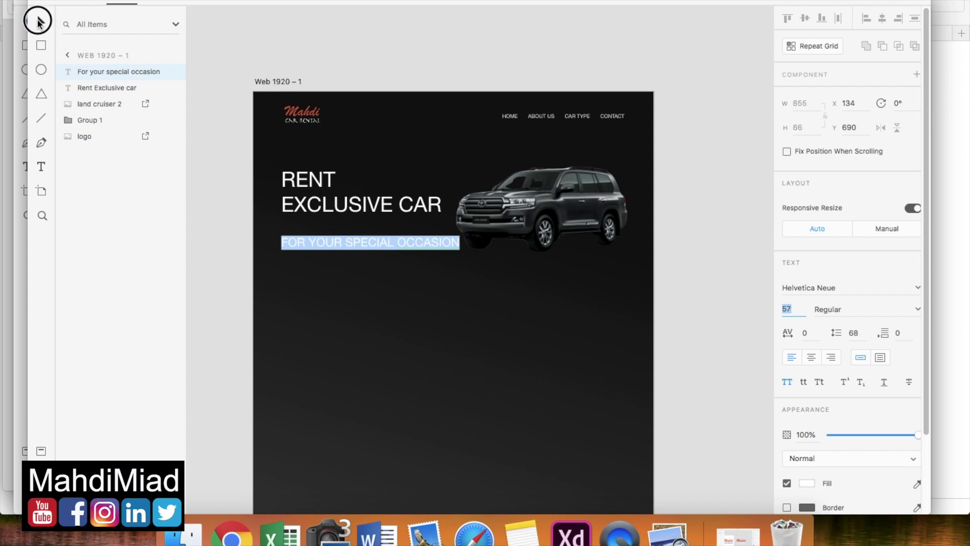
# Fill the "For your special occasion" line with the saved red #E34C26 and move it up directly beneath the headline.
pyautogui.moveTo(331, 242)
pyautogui.mouseDown()
pyautogui.moveTo(325, 225)
pyautogui.moveTo(329, 232)
pyautogui.mouseUp()
pyautogui.click(807, 481)
pyautogui.click(685, 492)
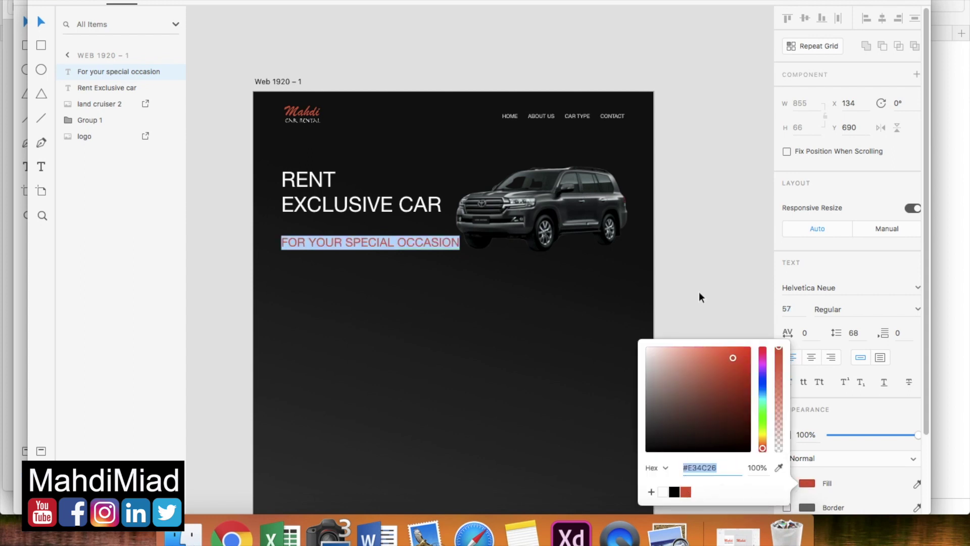
pyautogui.click(732, 266)
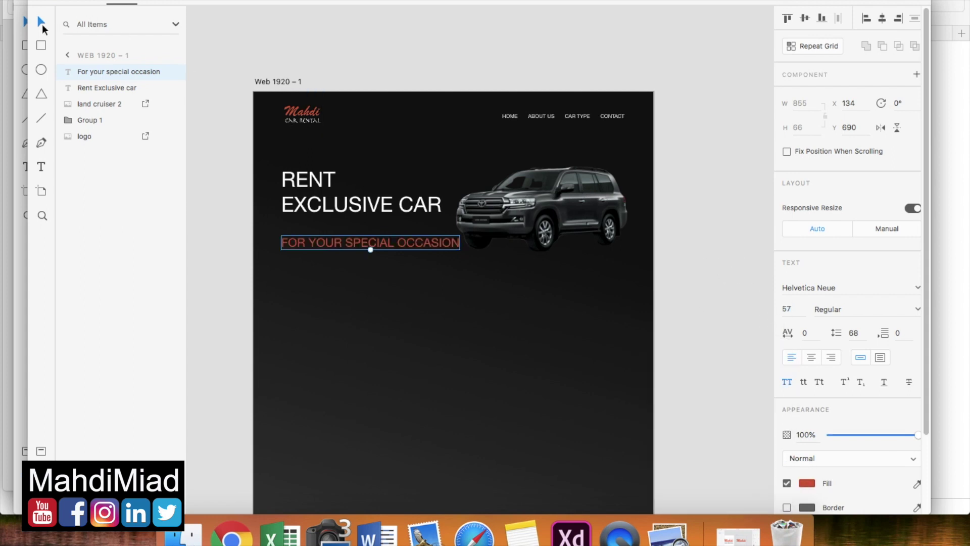
pyautogui.moveTo(331, 241); pyautogui.dragTo(331, 227)
# Align the car image to the layout grid at about X 814, Y 336, showing the grid only for this adjustment.
pyautogui.click(554, 218)
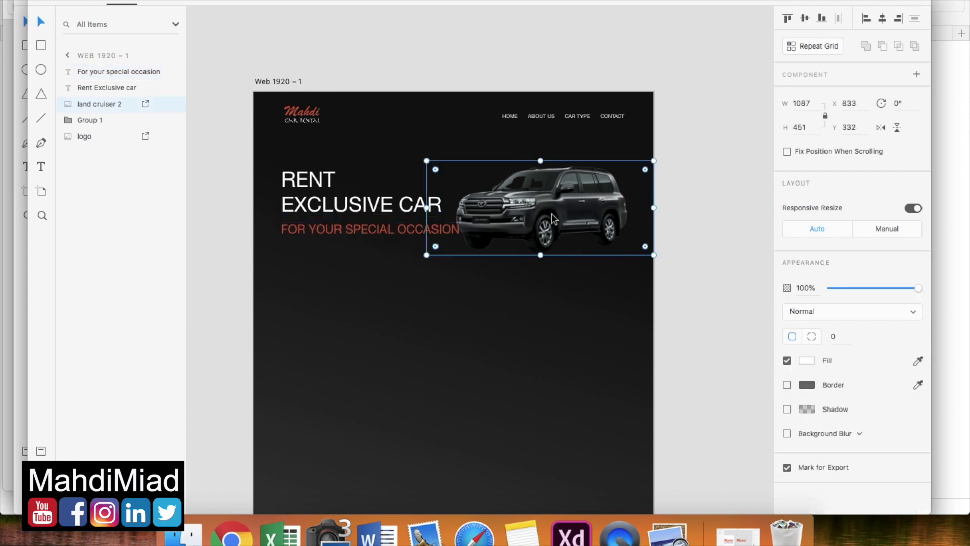
pyautogui.click(277, 82)
pyautogui.click(786, 389)
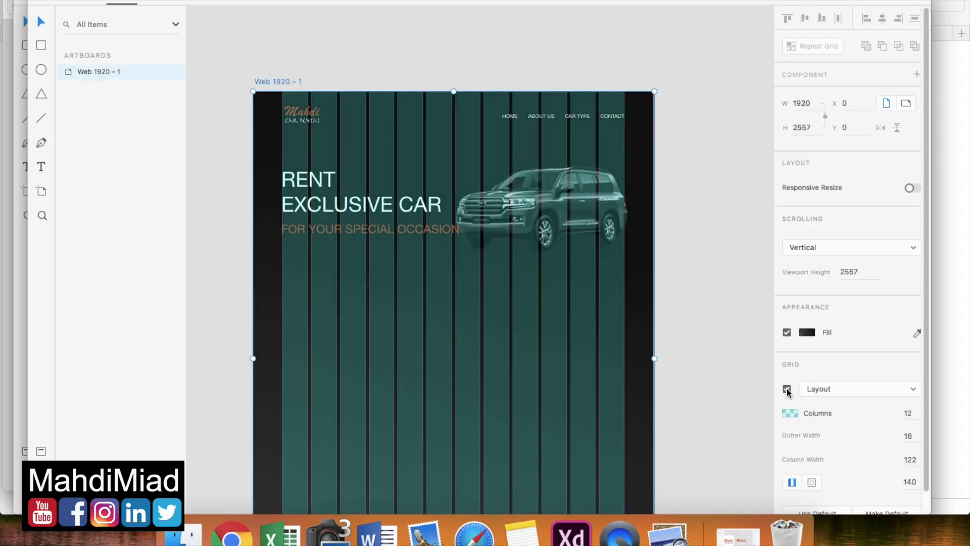
pyautogui.click(567, 220)
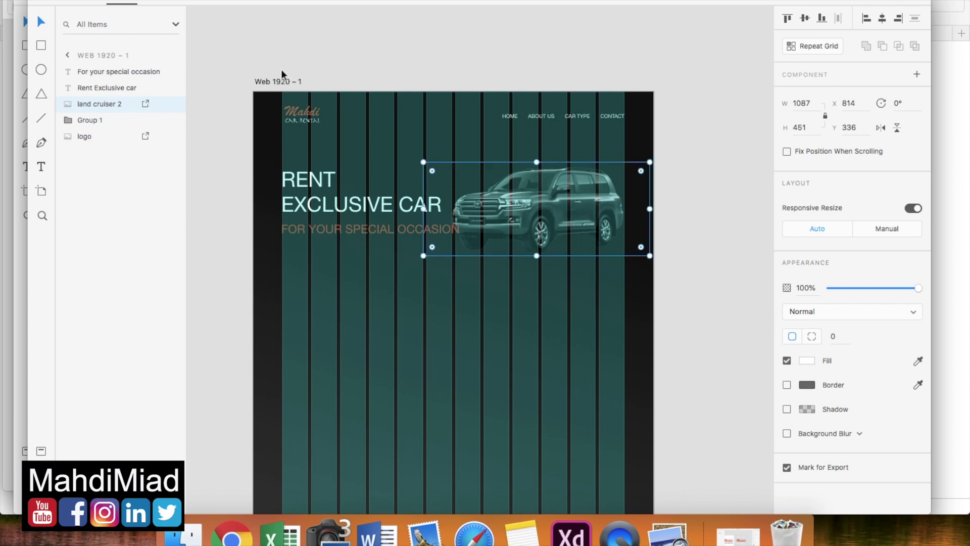
pyautogui.click(264, 84)
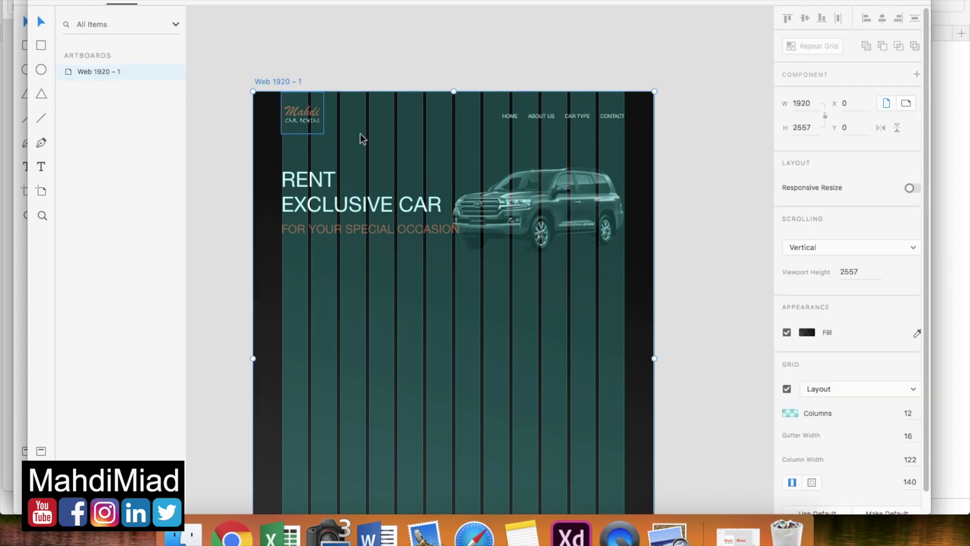
pyautogui.click(787, 389)
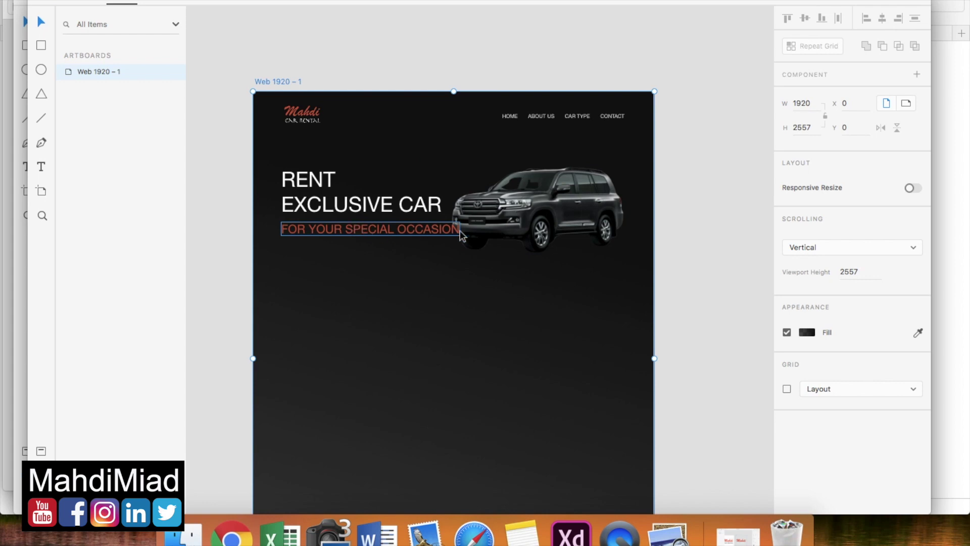
# Shrink the car image slightly so it clears the red tagline, and compare the hero section with the reference design in Preview.
pyautogui.click(349, 208)
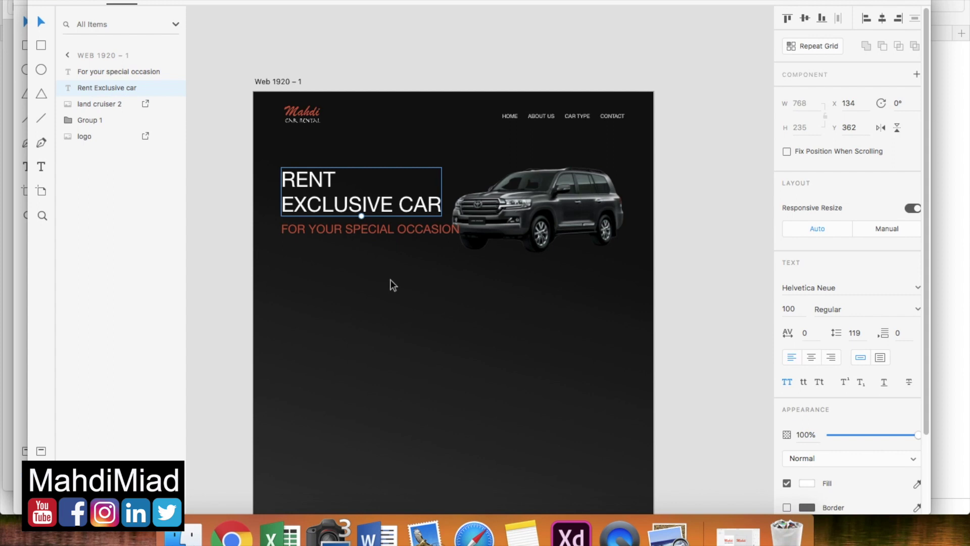
pyautogui.click(434, 245)
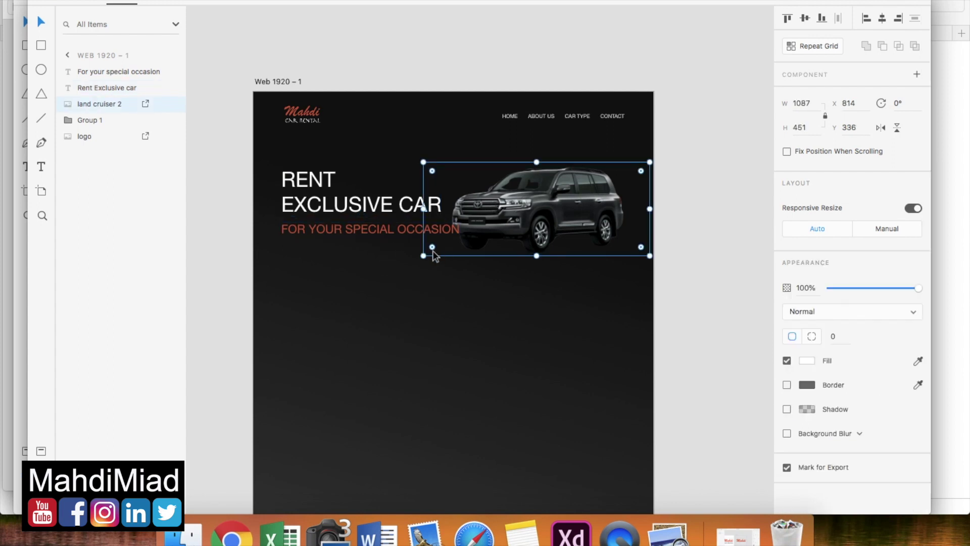
pyautogui.moveTo(424, 256); pyautogui.dragTo(441, 246)
pyautogui.click(443, 298)
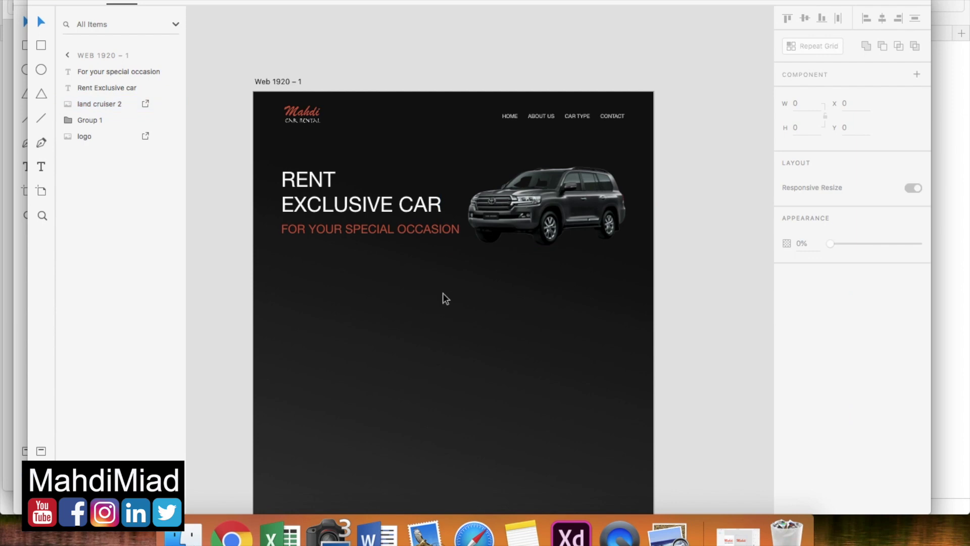
pyautogui.click(677, 530)
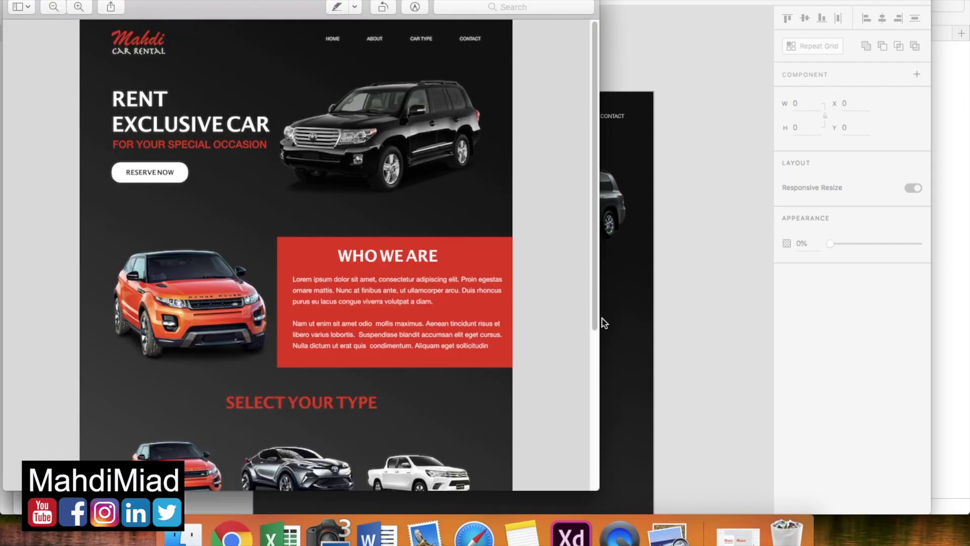
pyautogui.click(630, 360)
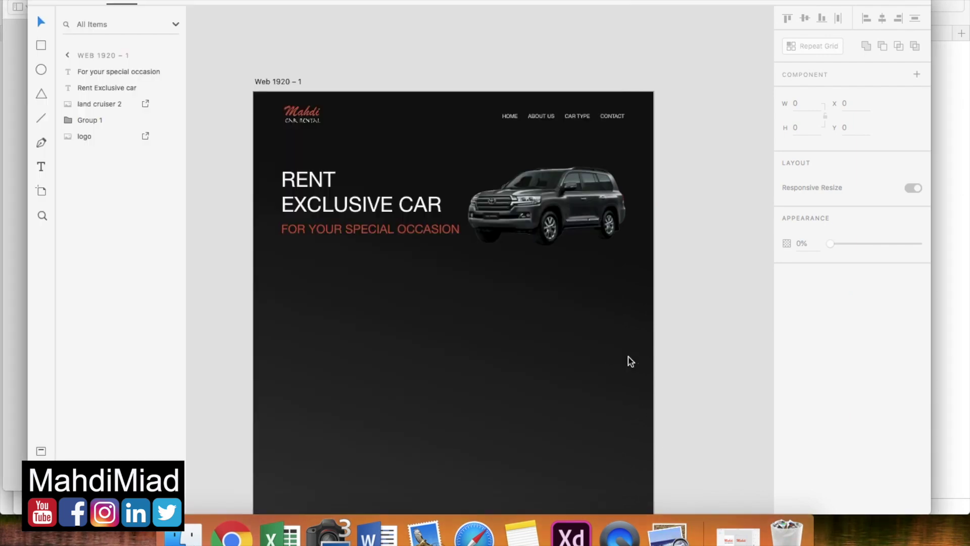
# Check the reference's hero section, and draw a borderless white rectangle about 412 x 94 beneath the red tagline.
pyautogui.scroll(2, 526, 320)
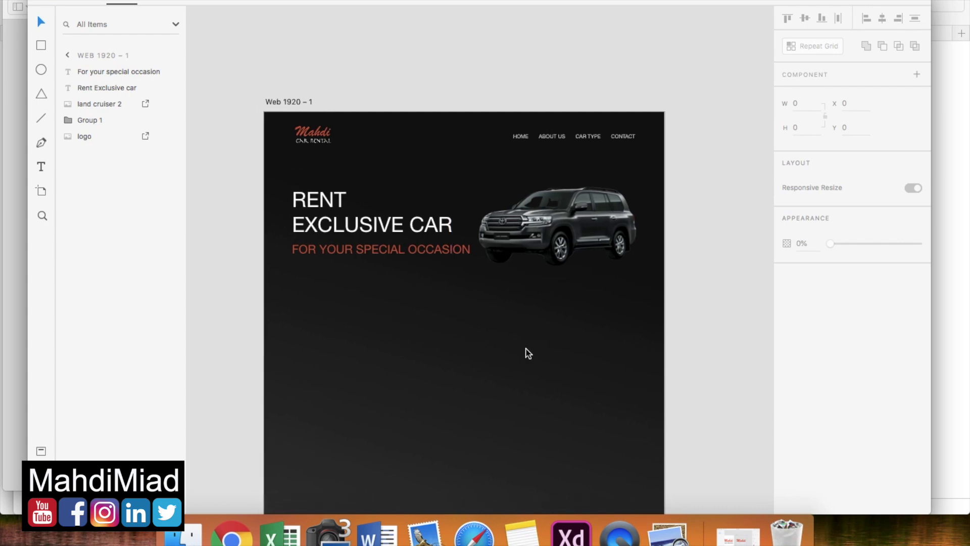
pyautogui.click(667, 532)
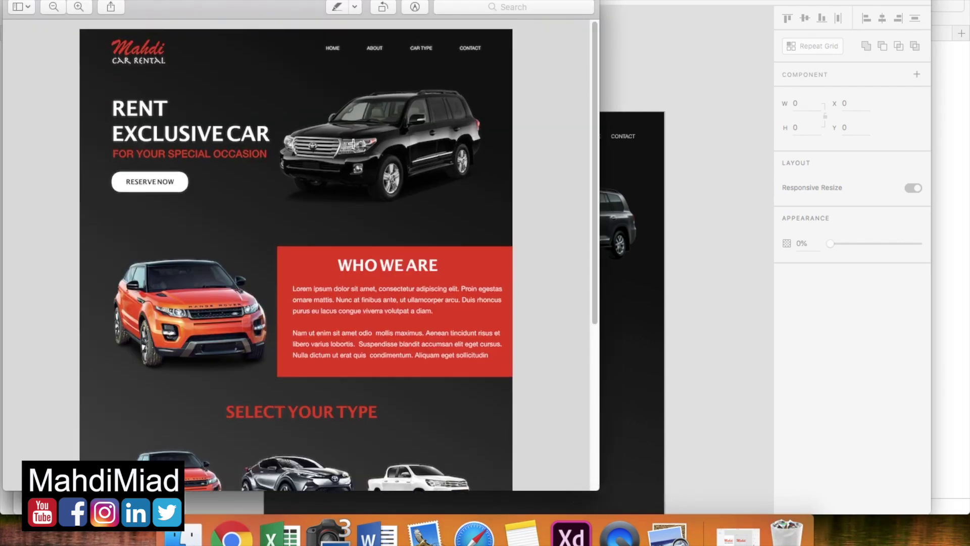
pyautogui.click(697, 306)
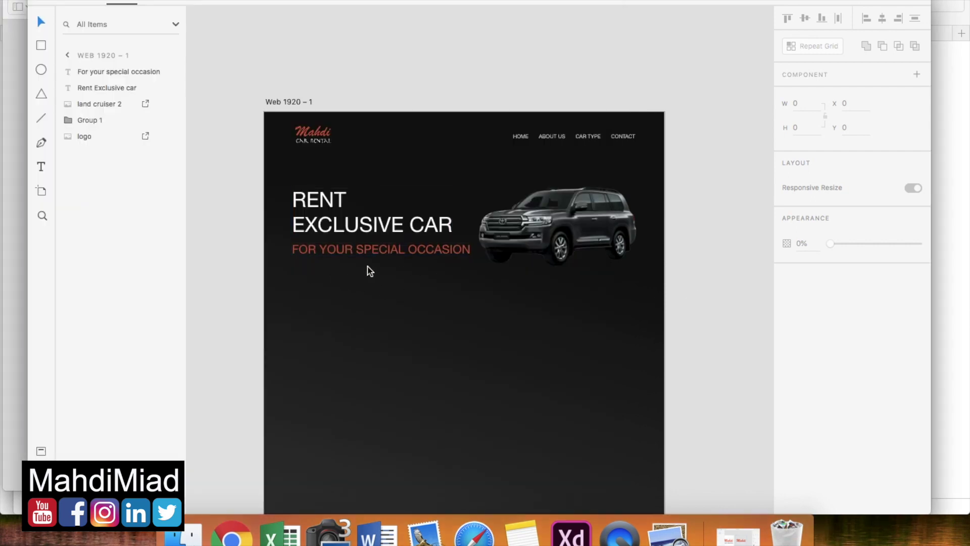
pyautogui.click(40, 48)
pyautogui.moveTo(291, 268); pyautogui.dragTo(380, 287)
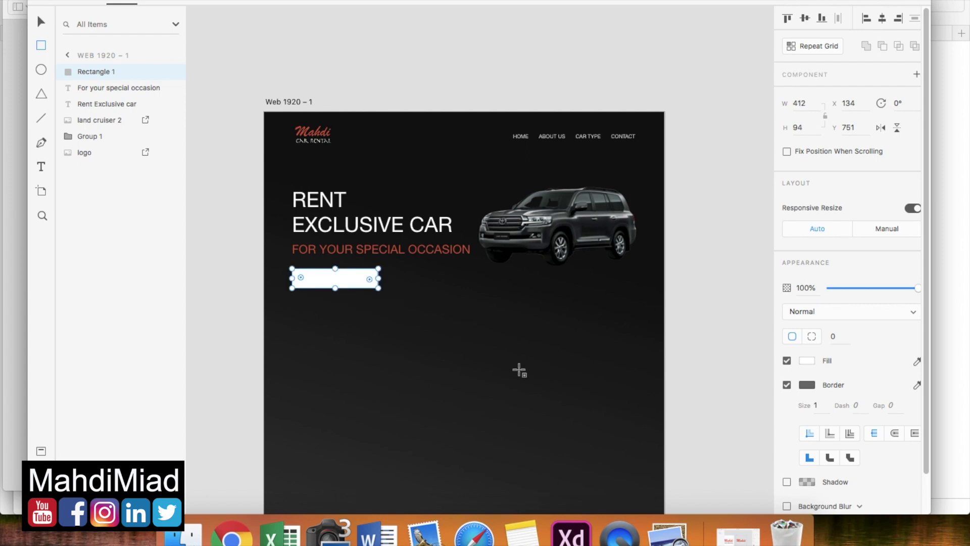
pyautogui.scroll(3, 519, 370)
pyautogui.hscroll(-10, 520, 371)
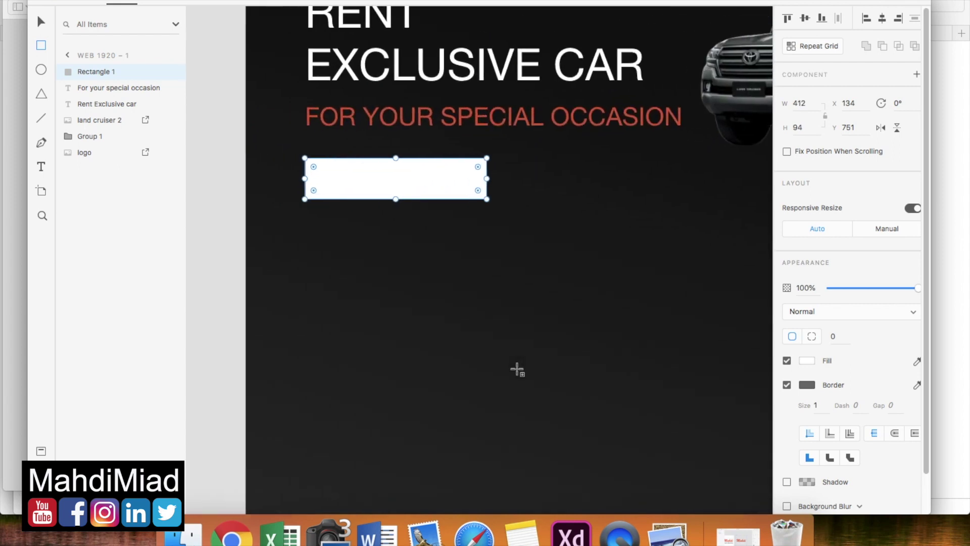
pyautogui.click(787, 386)
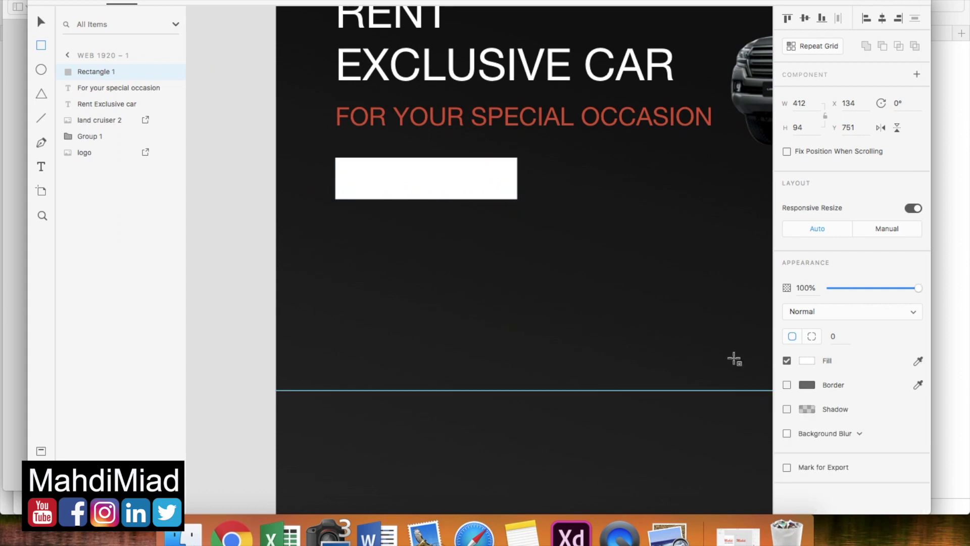
# Add the text "reserve now" on the white rectangle and set it in all caps, as in the reference design.
pyautogui.click(41, 169)
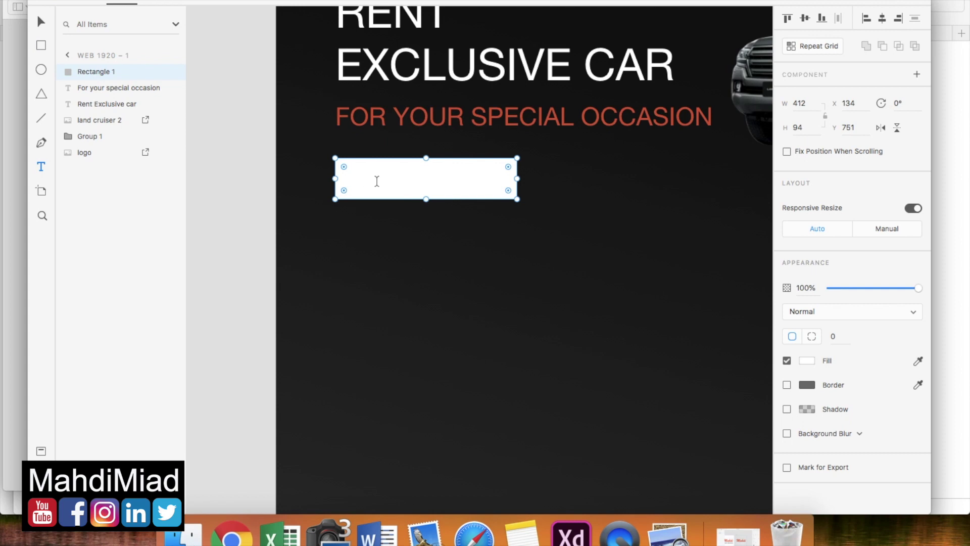
pyautogui.click(372, 182)
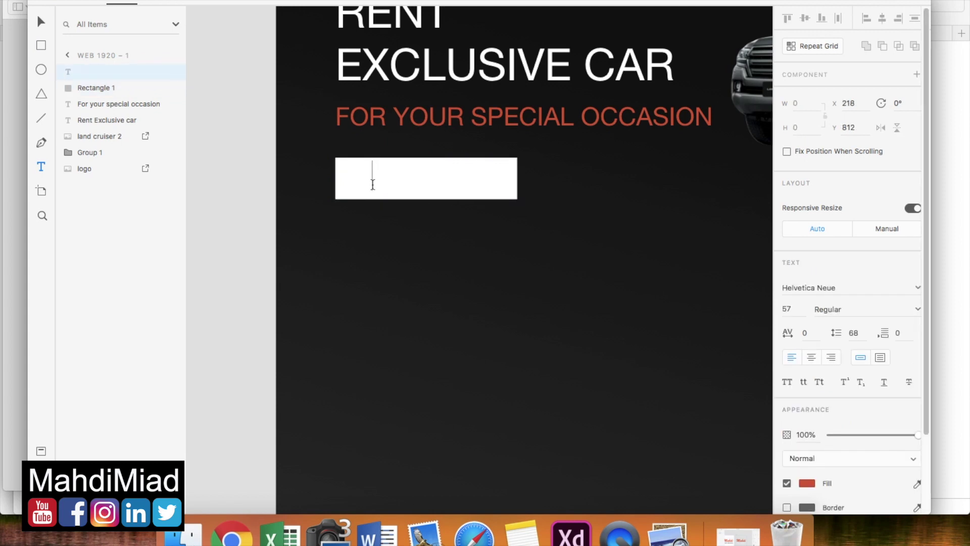
pyautogui.write('reserve now')
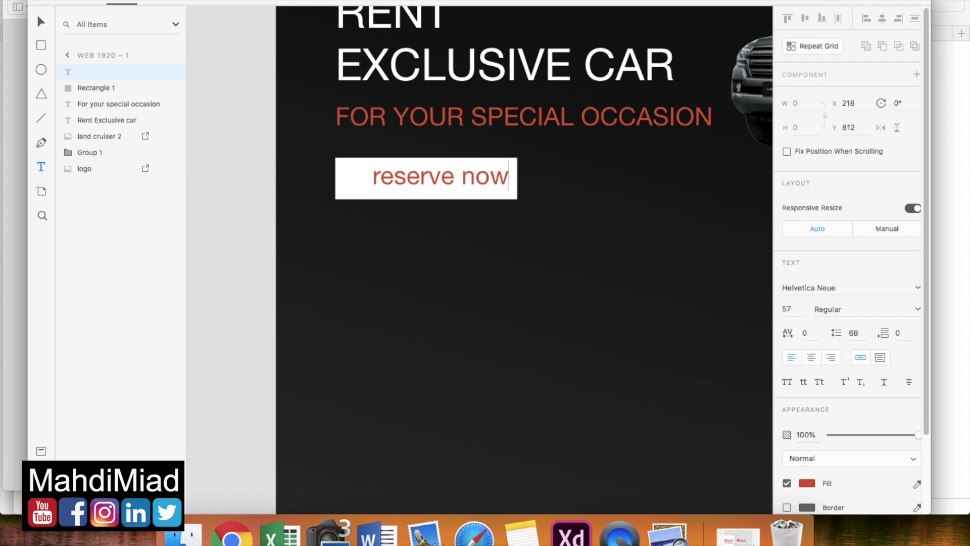
pyautogui.press('super+Tab')
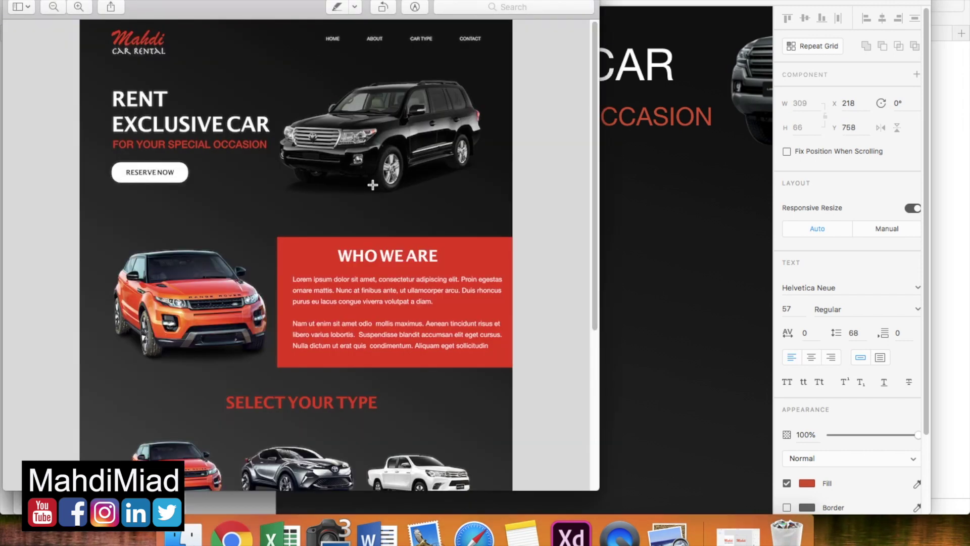
pyautogui.press('super+Tab')
pyautogui.doubleClick(373, 184)
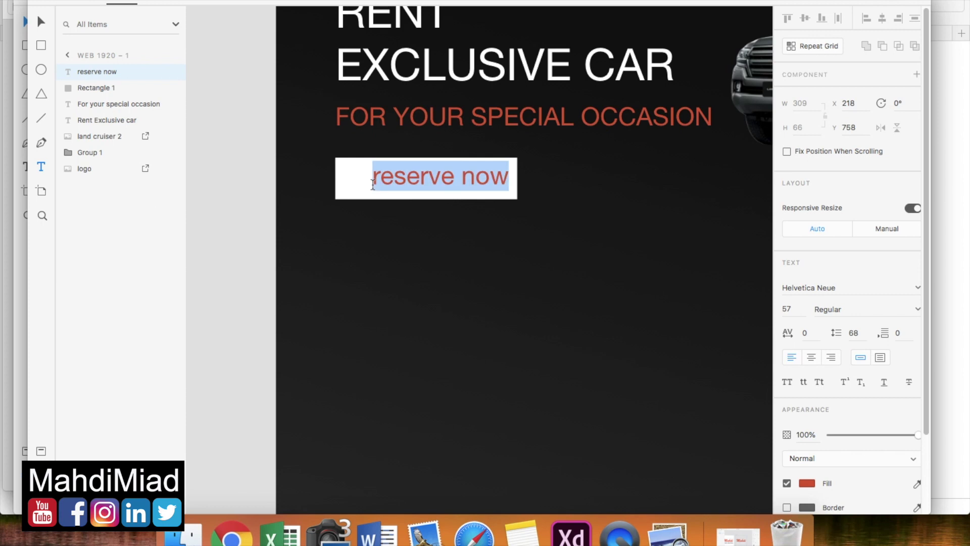
pyautogui.click(787, 381)
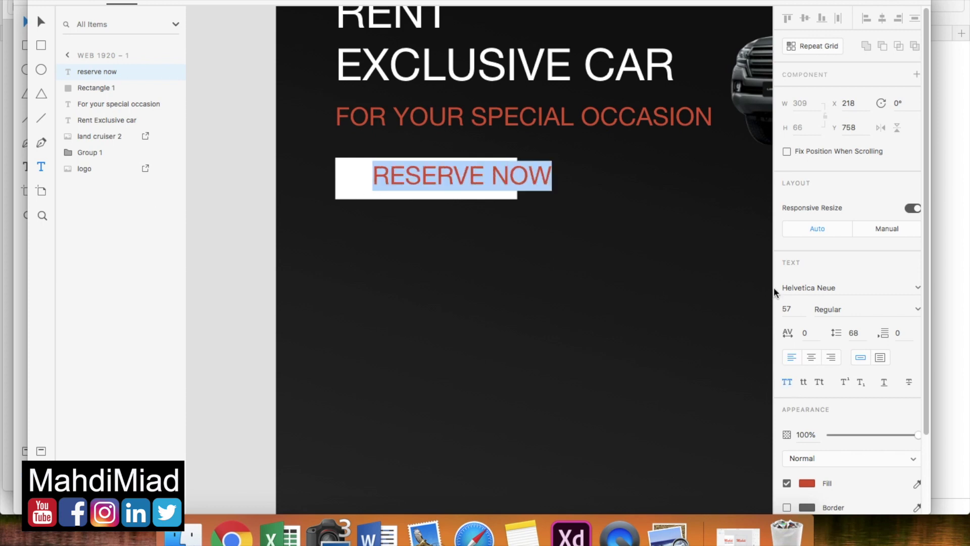
# Reduce the RESERVE NOW text to font size 30, after trying 20.
pyautogui.click(790, 309)
pyautogui.write('20')
pyautogui.press('Return')
pyautogui.click(795, 311)
pyautogui.write('3')
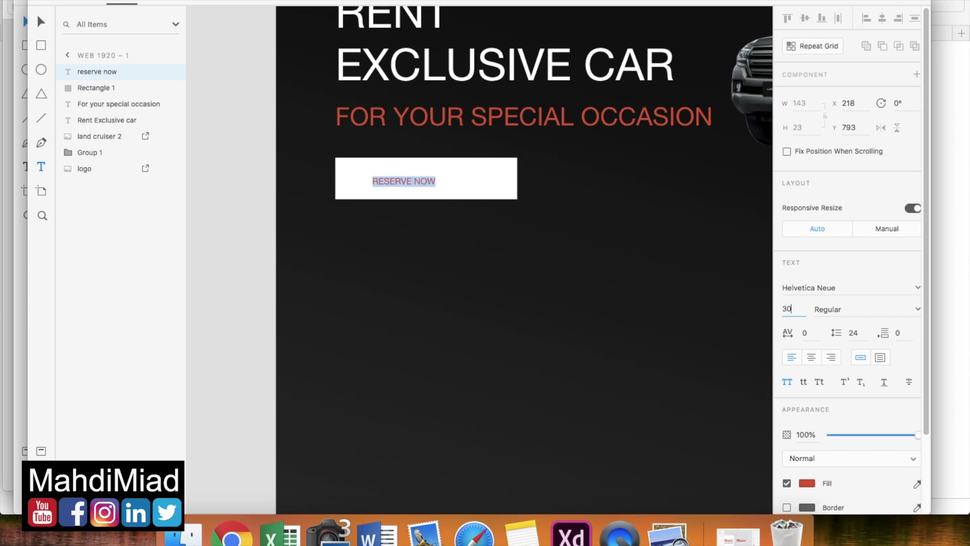
pyautogui.write('0')
pyautogui.press('Return')
# Narrow the white rectangle from both sides to a width of about 293 so it fits around the RESERVE NOW text.
pyautogui.click(42, 22)
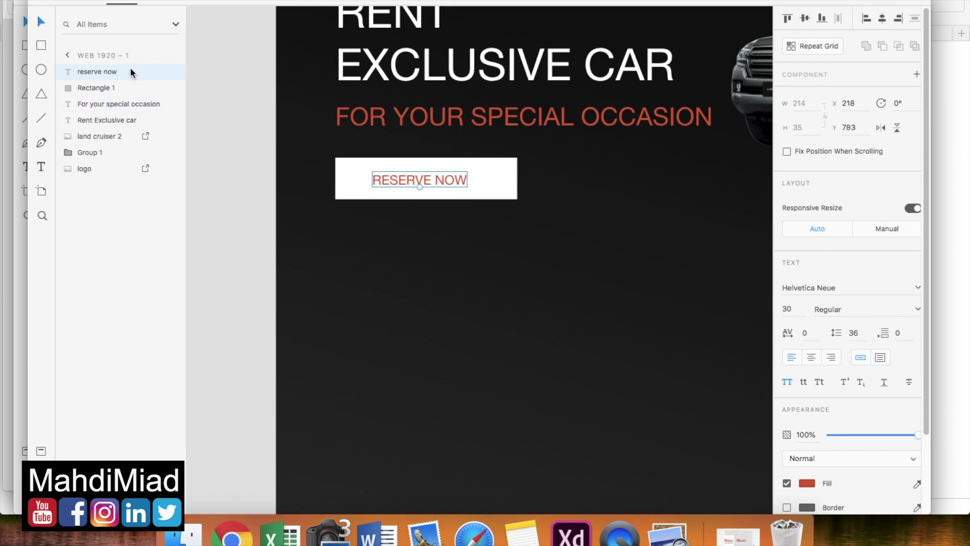
pyautogui.click(499, 177)
pyautogui.moveTo(517, 180); pyautogui.dragTo(485, 180)
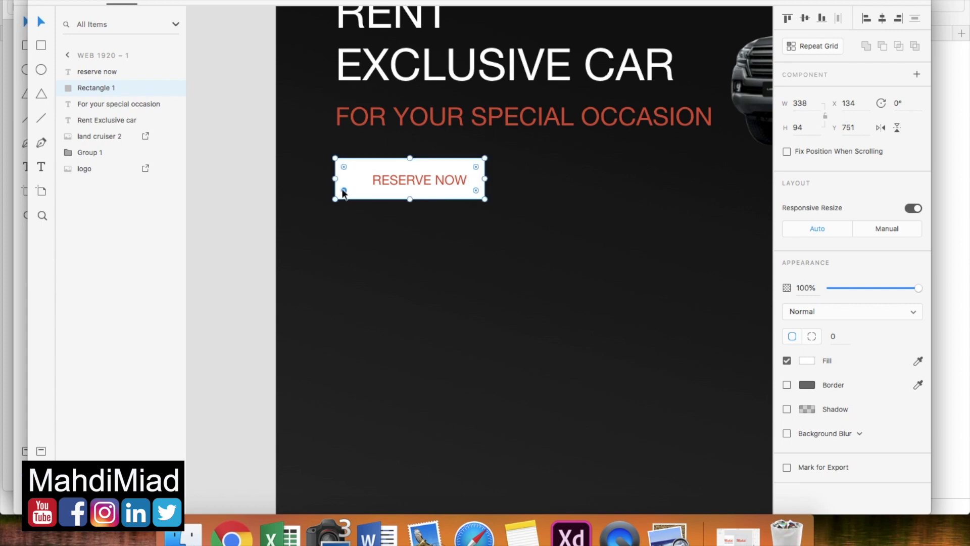
pyautogui.moveTo(335, 178); pyautogui.dragTo(356, 177)
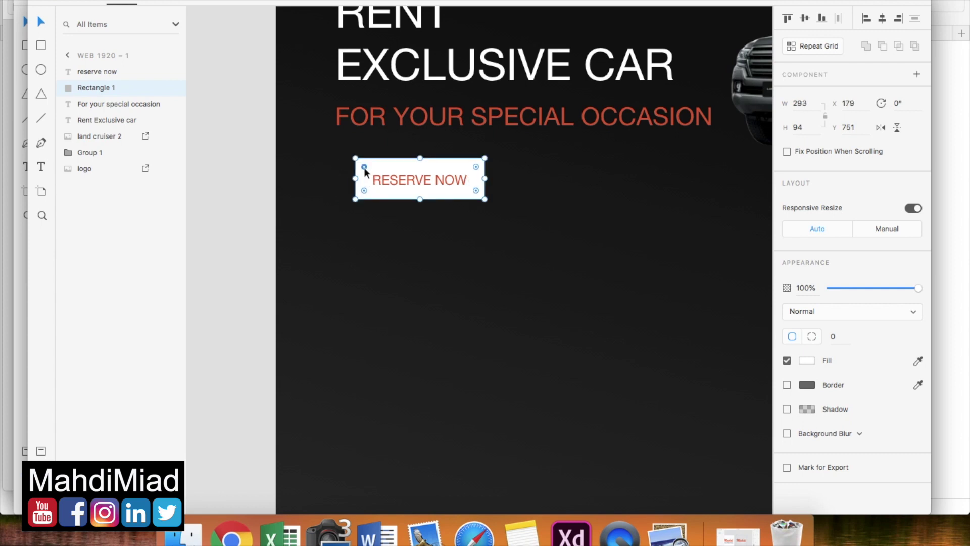
# Examine the shape of the RESERVE NOW button in the reference design in Preview, and return to the web page design in Adobe XD.
pyautogui.click(670, 536)
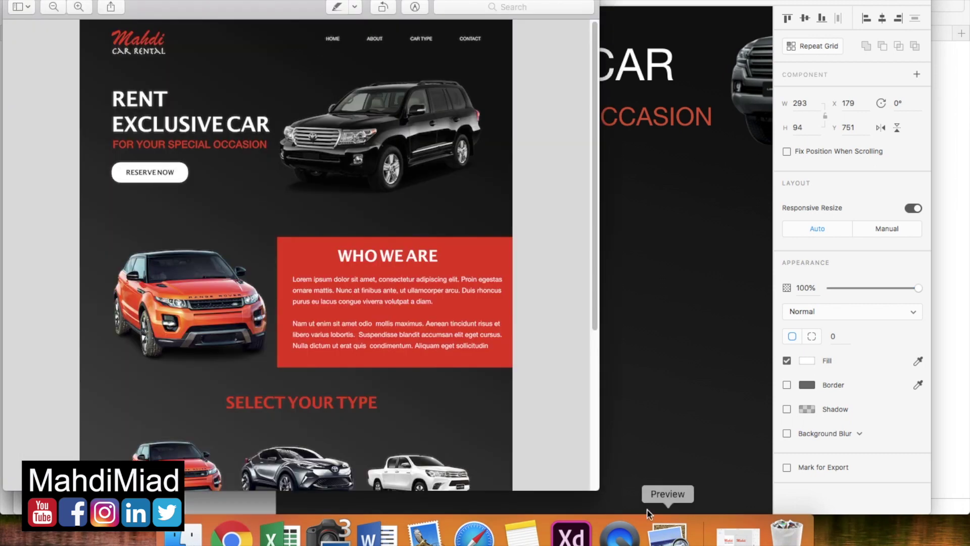
pyautogui.scroll(5, 228, 181)
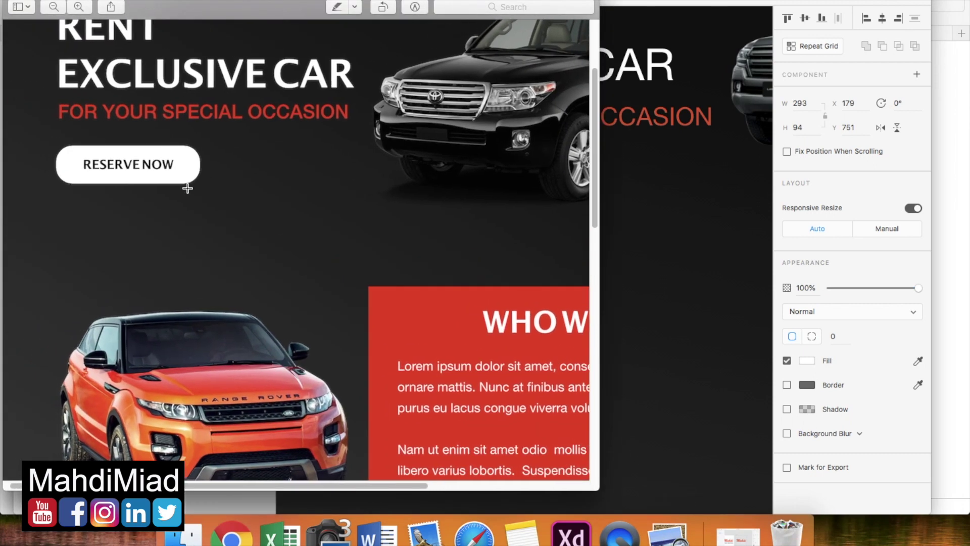
pyautogui.scroll(3, 152, 171)
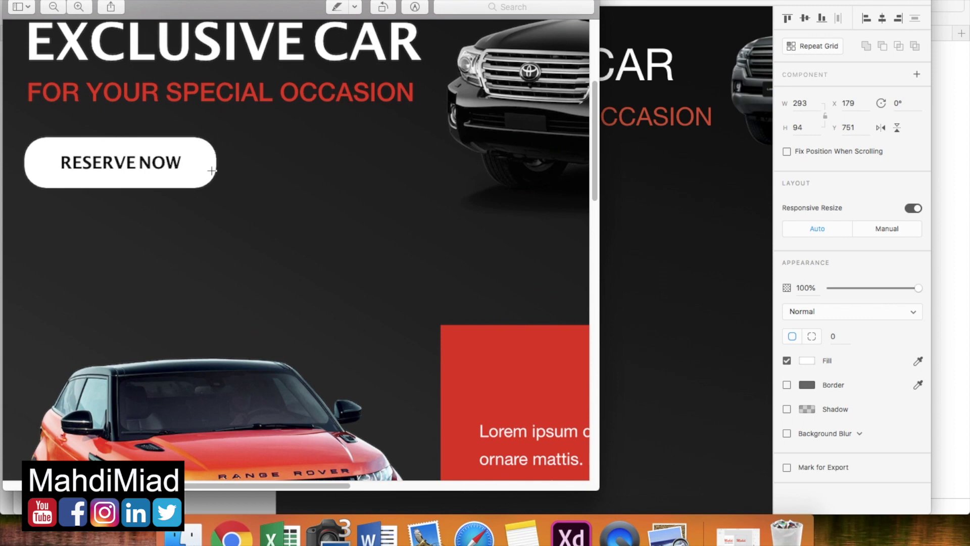
pyautogui.click(737, 533)
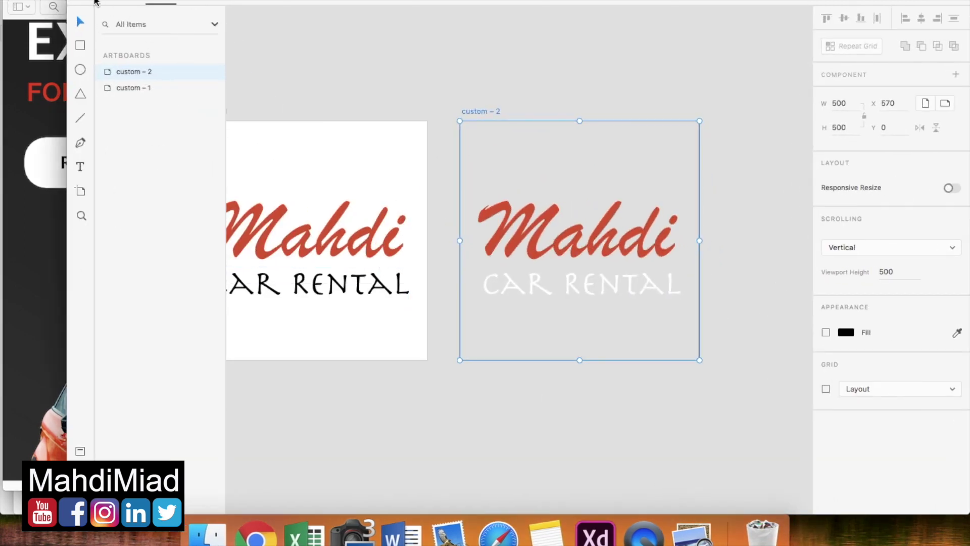
pyautogui.click(96, 2)
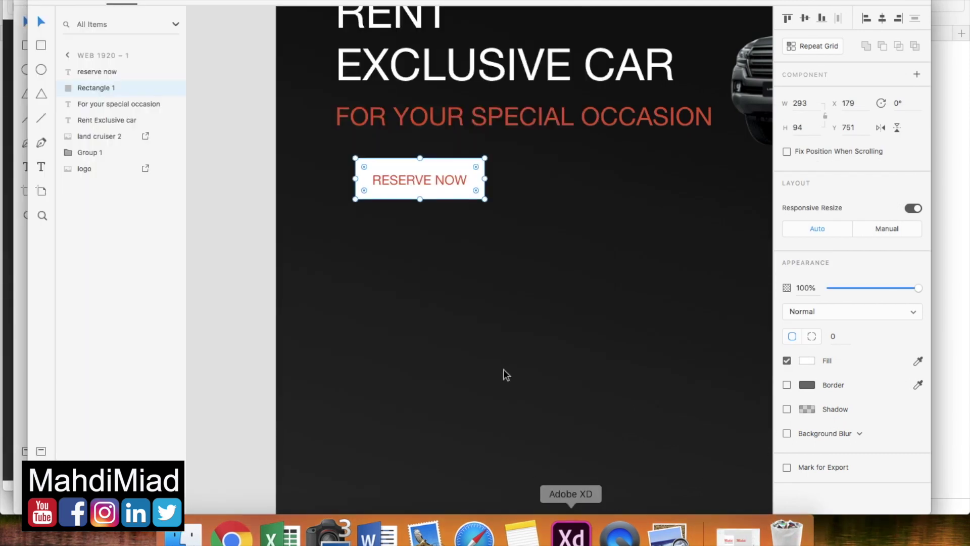
# Round all corners of the button rectangle, trying a radius of 40 and a radius of 100.
pyautogui.scroll(3, 498, 243)
pyautogui.scroll(2, 502, 222)
pyautogui.hscroll(-2, 503, 223)
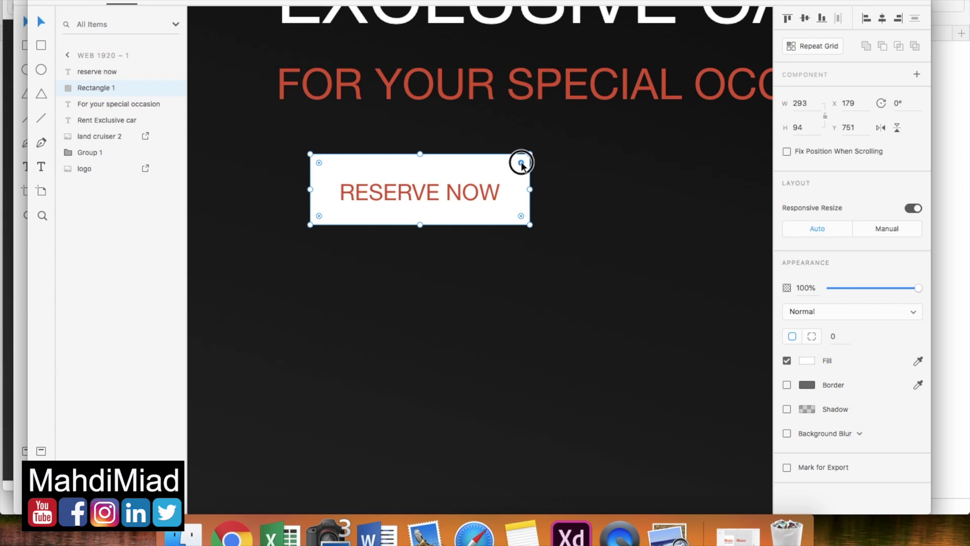
pyautogui.moveTo(521, 163); pyautogui.dragTo(503, 170)
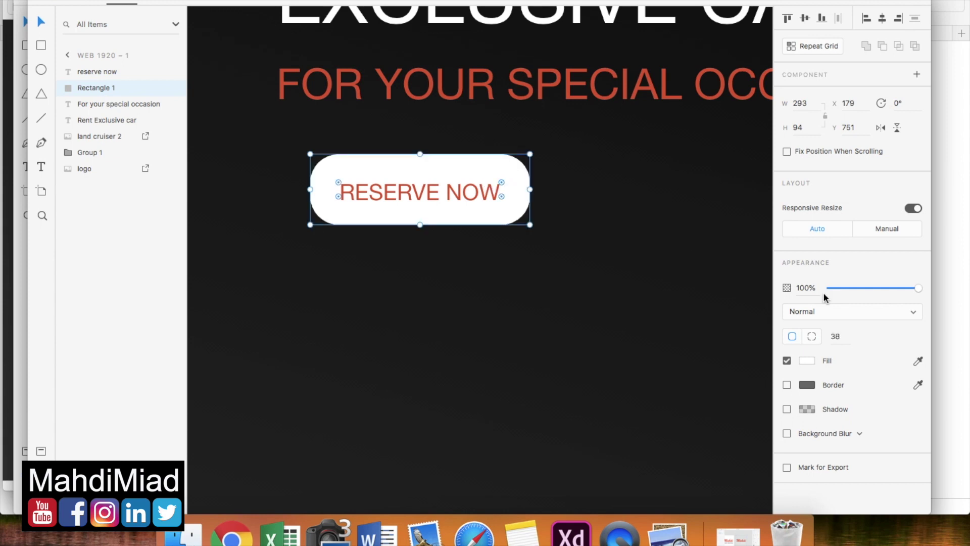
pyautogui.moveTo(503, 180)
pyautogui.mouseDown()
pyautogui.moveTo(518, 170)
pyautogui.moveTo(489, 194)
pyautogui.moveTo(511, 171)
pyautogui.moveTo(499, 184)
pyautogui.mouseUp()
pyautogui.click(839, 341)
pyautogui.write('40')
pyautogui.press('Return')
pyautogui.write('100')
pyautogui.press('Return')
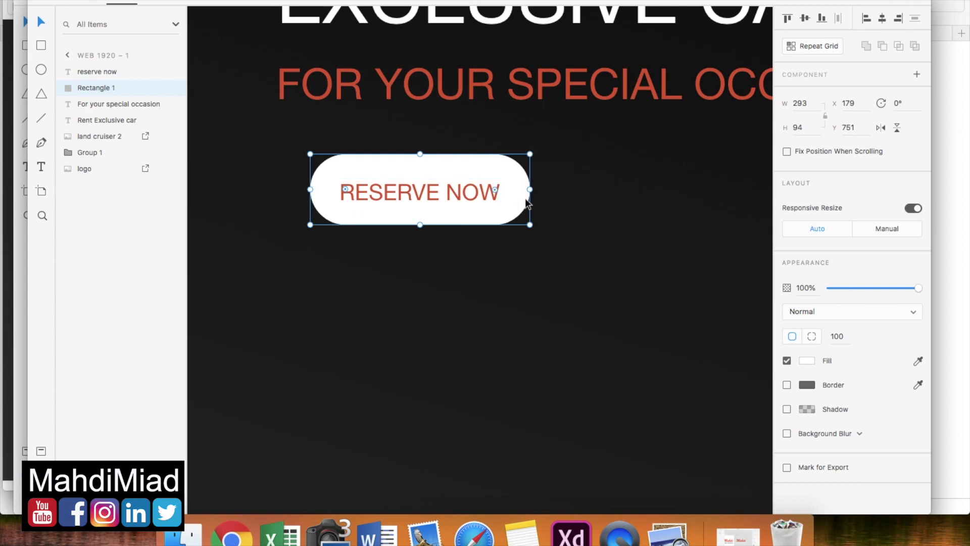
# Give the button rectangle individual corner radii and set its top-left corner radius to 0.
pyautogui.click(812, 337)
pyautogui.click(840, 337)
pyautogui.click(862, 337)
pyautogui.click(837, 338)
pyautogui.write('0')
pyautogui.press('Return')
pyautogui.click(335, 168)
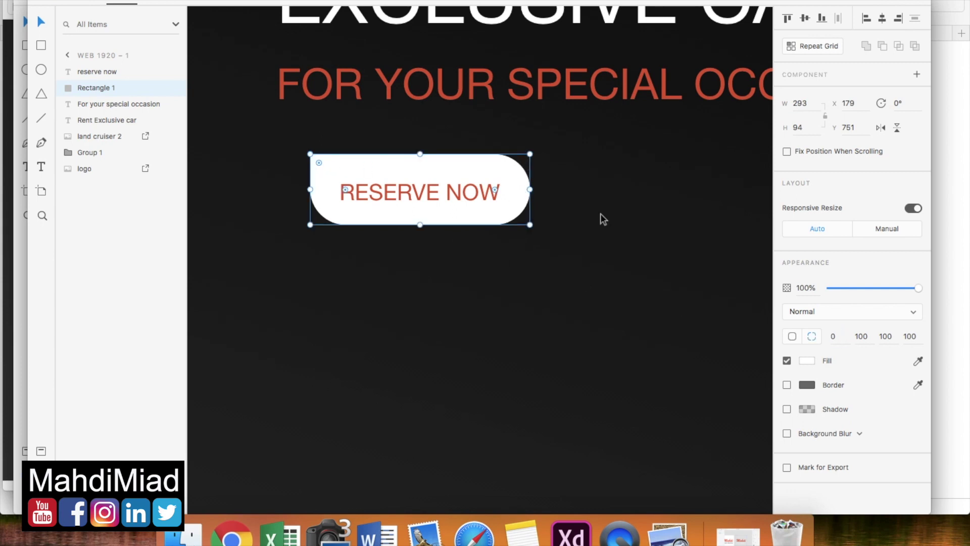
# Try a top-right corner radius of 0, restore it to 100, and set the bottom-right corner radius to 0.
pyautogui.click(870, 336)
pyautogui.write('0')
pyautogui.press('Return')
pyautogui.click(870, 336)
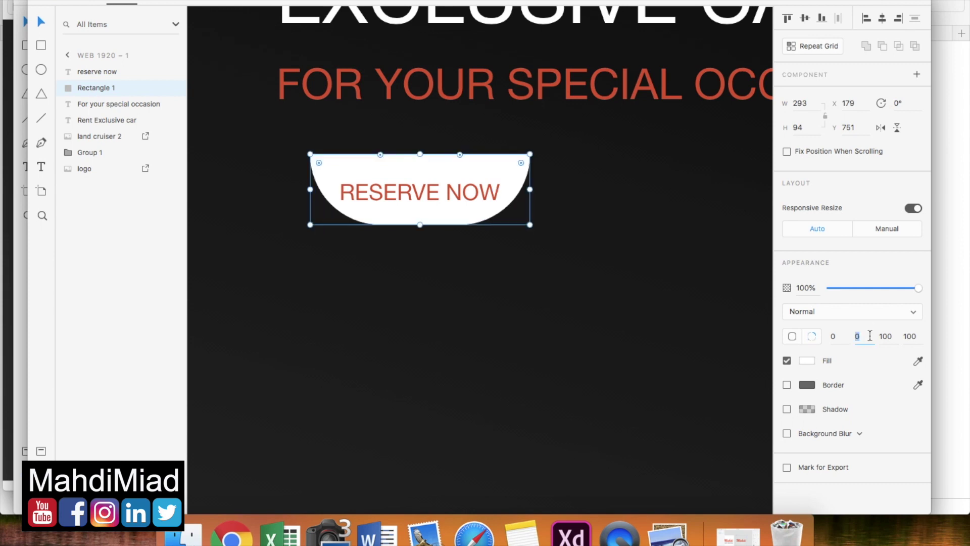
pyautogui.press('Return')
pyautogui.click(889, 337)
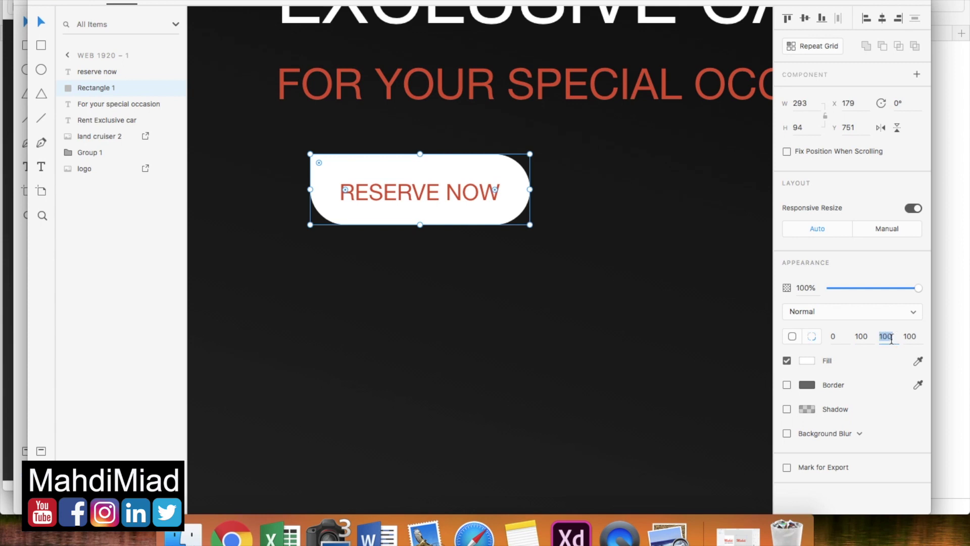
pyautogui.write('0')
pyautogui.press('Return')
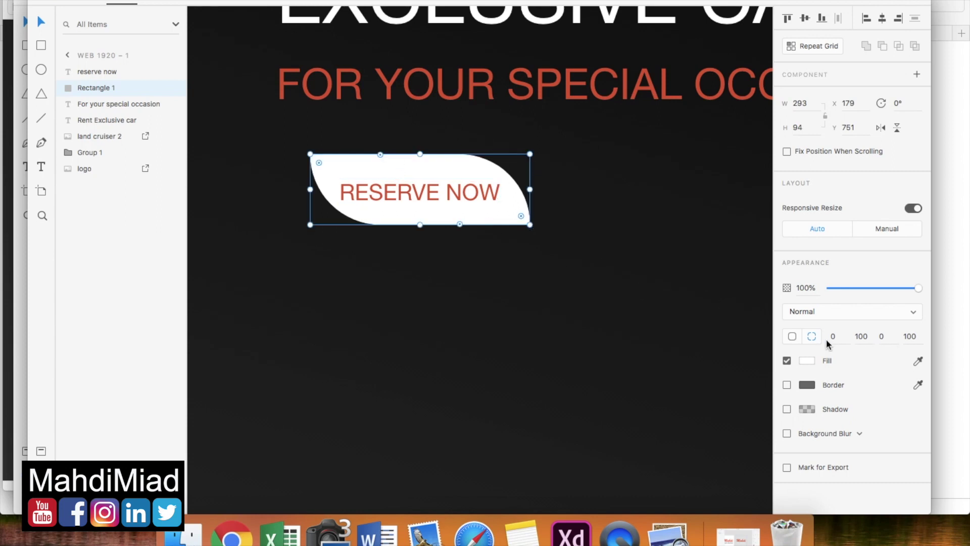
# Return the button rectangle to one shared corner radius and round all four corners to about 40.
pyautogui.click(792, 336)
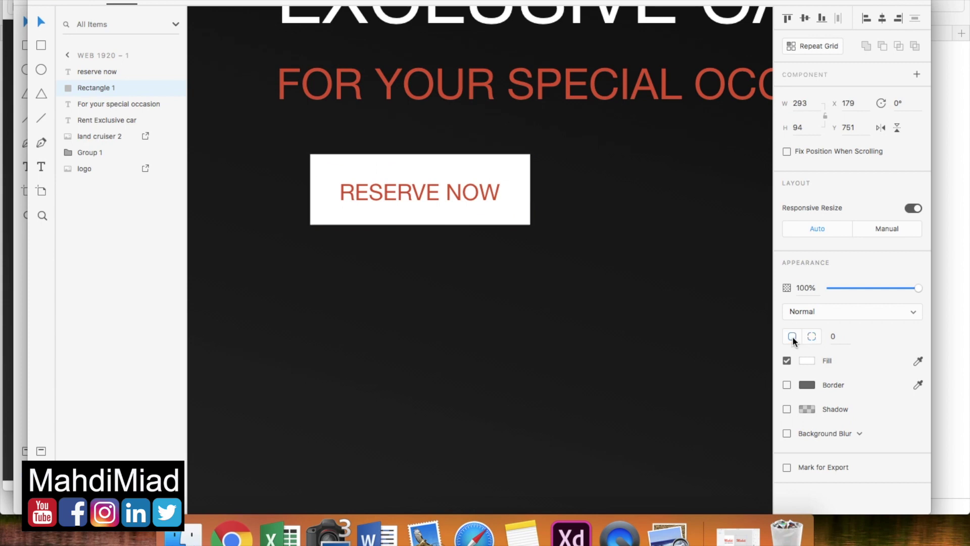
pyautogui.click(812, 337)
pyautogui.click(791, 336)
pyautogui.moveTo(521, 162); pyautogui.dragTo(500, 178)
pyautogui.click(573, 324)
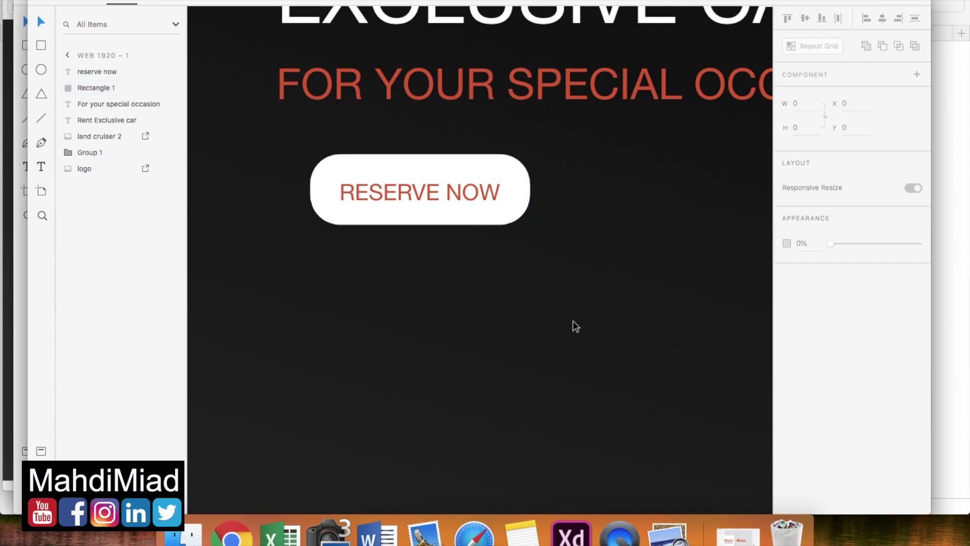
# Align the RESERVE NOW text and its button rectangle to each other's vertical middle.
pyautogui.moveTo(574, 273); pyautogui.dragTo(403, 165)
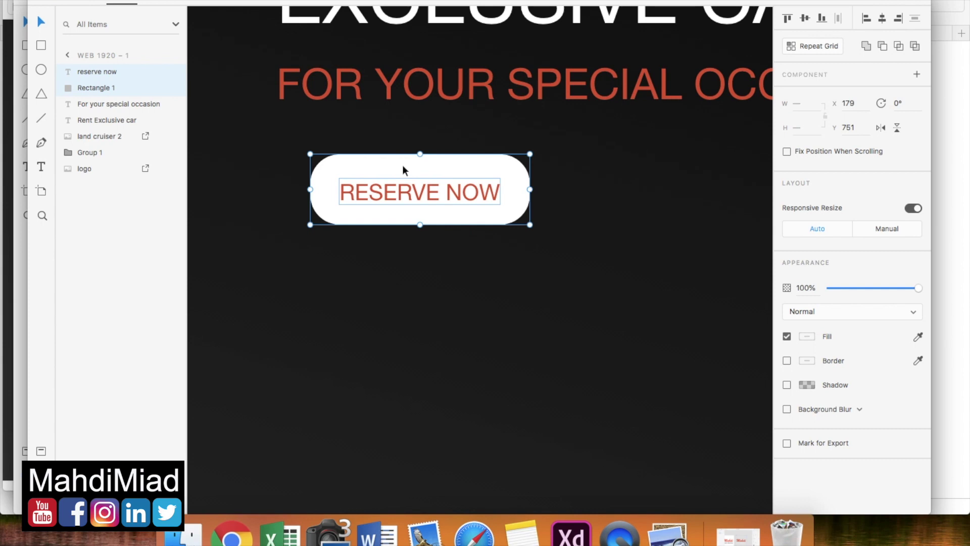
pyautogui.click(449, 257)
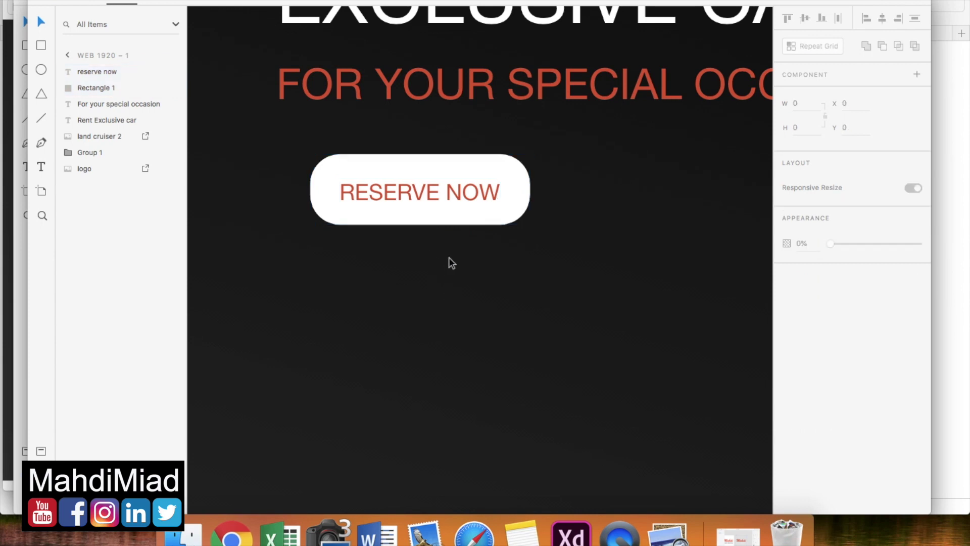
pyautogui.click(406, 196)
pyautogui.click(435, 219)
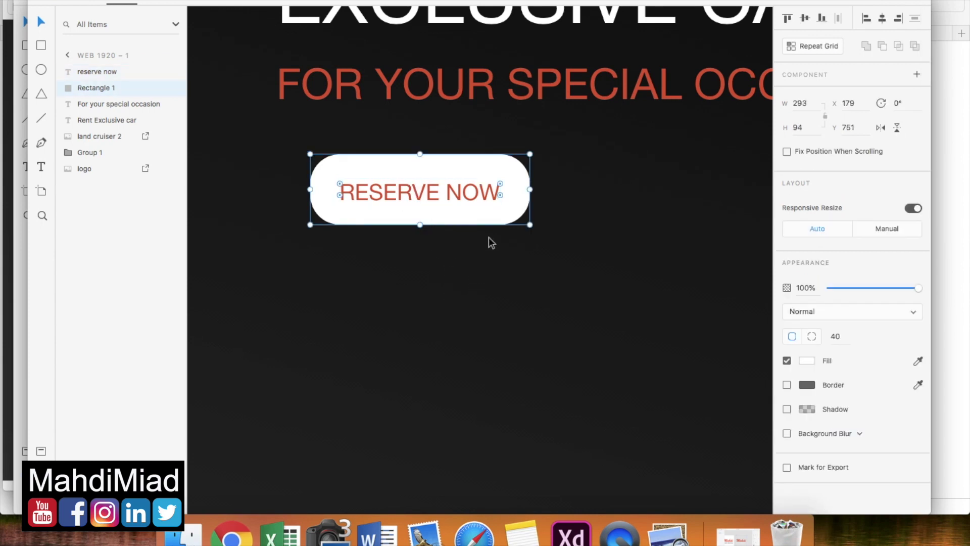
pyautogui.click(499, 292)
pyautogui.click(507, 165)
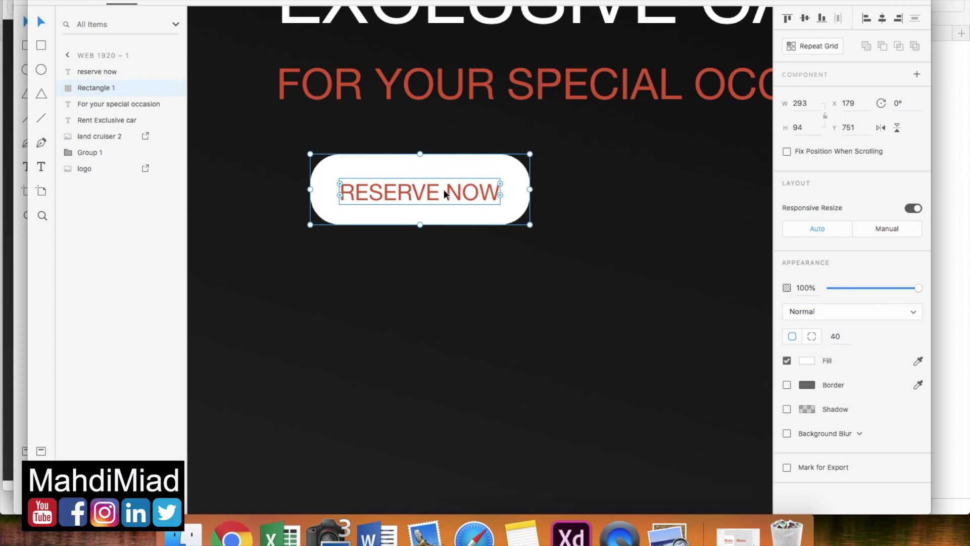
pyautogui.keyDown('shift'); pyautogui.click(419, 197); pyautogui.keyUp('shift')
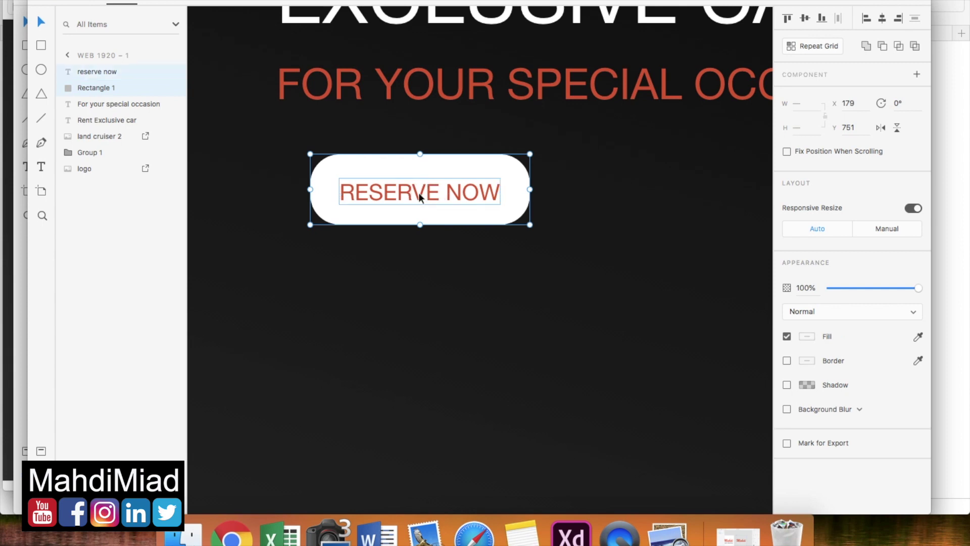
pyautogui.click(805, 20)
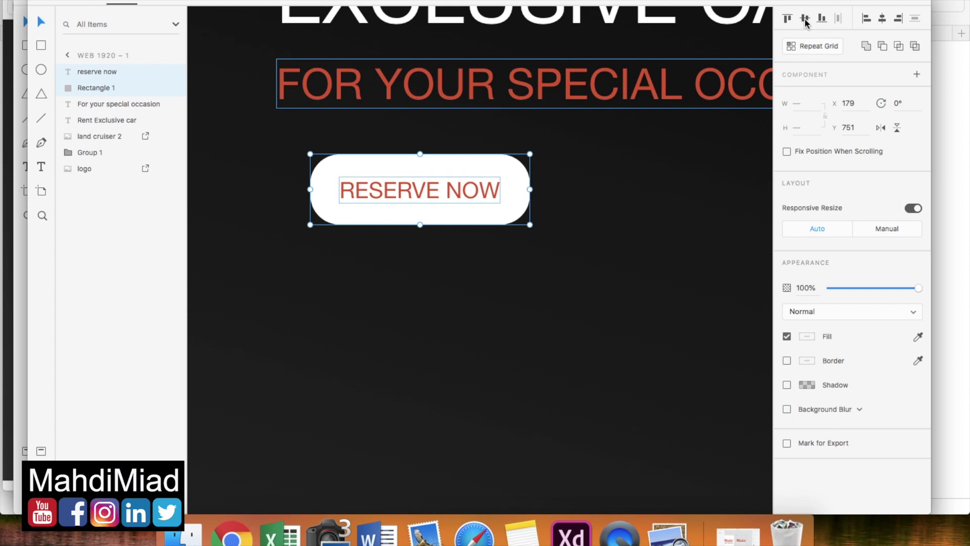
# Try right and left alignment of the RESERVE NOW text with the button rectangle, and finish with horizontal centring.
pyautogui.click(883, 21)
pyautogui.click(900, 21)
pyautogui.click(867, 21)
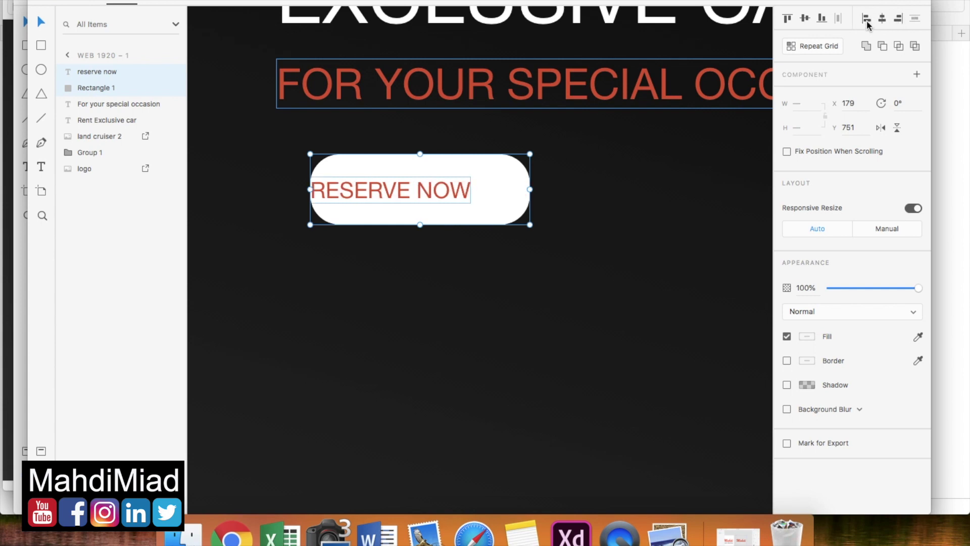
pyautogui.click(883, 22)
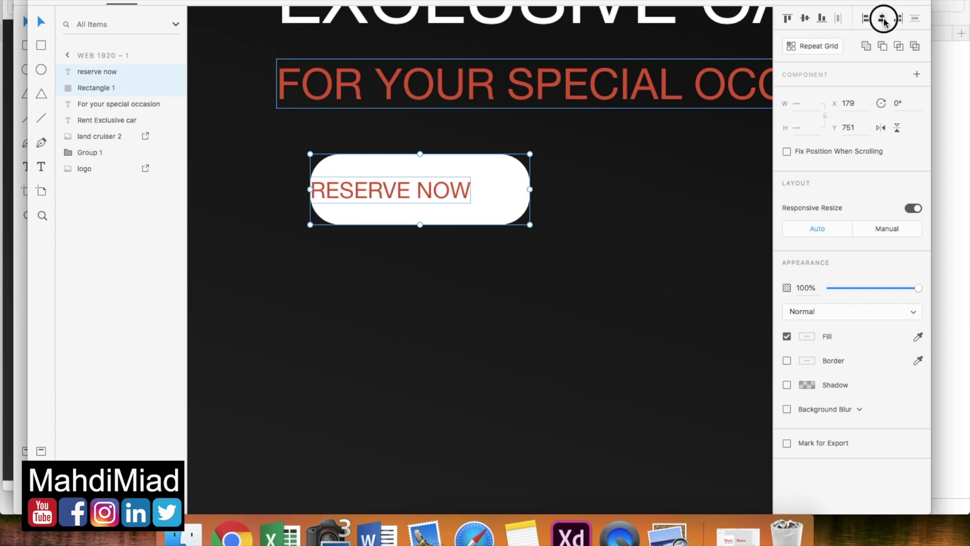
# Try bottom and top alignment of the RESERVE NOW text within the button rectangle, and return it to the vertical middle.
pyautogui.click(804, 20)
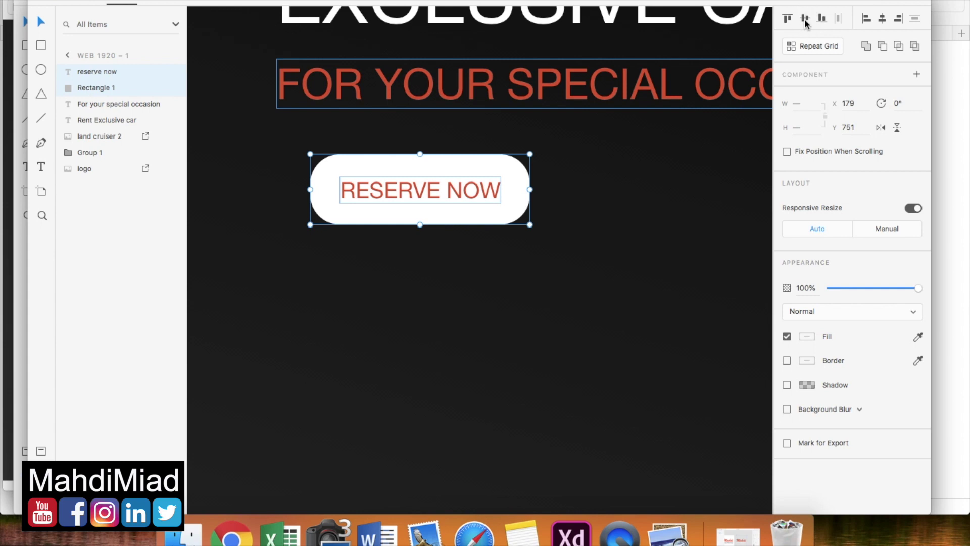
pyautogui.click(822, 20)
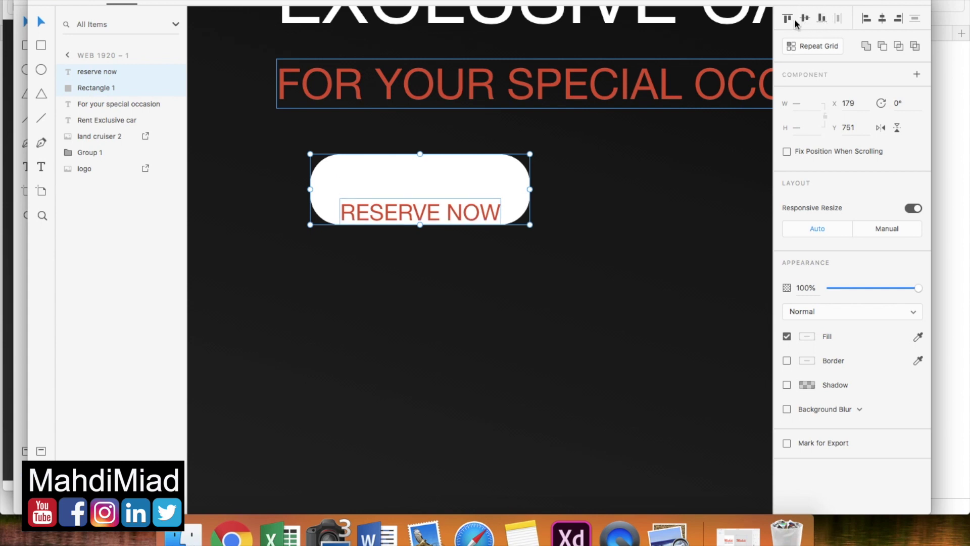
pyautogui.click(787, 19)
pyautogui.click(806, 20)
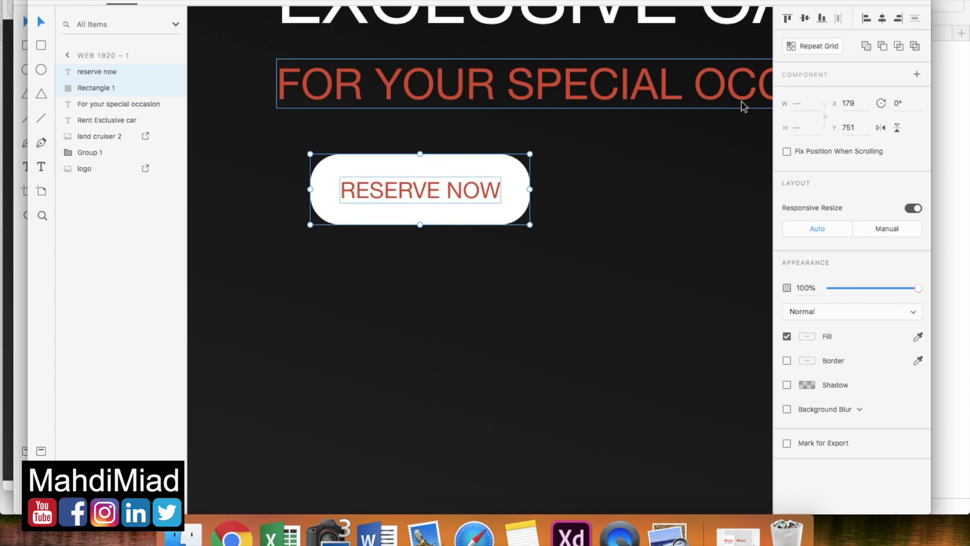
# Try vertically centring the RESERVE NOW text on its own, and undo that alignment.
pyautogui.click(453, 191)
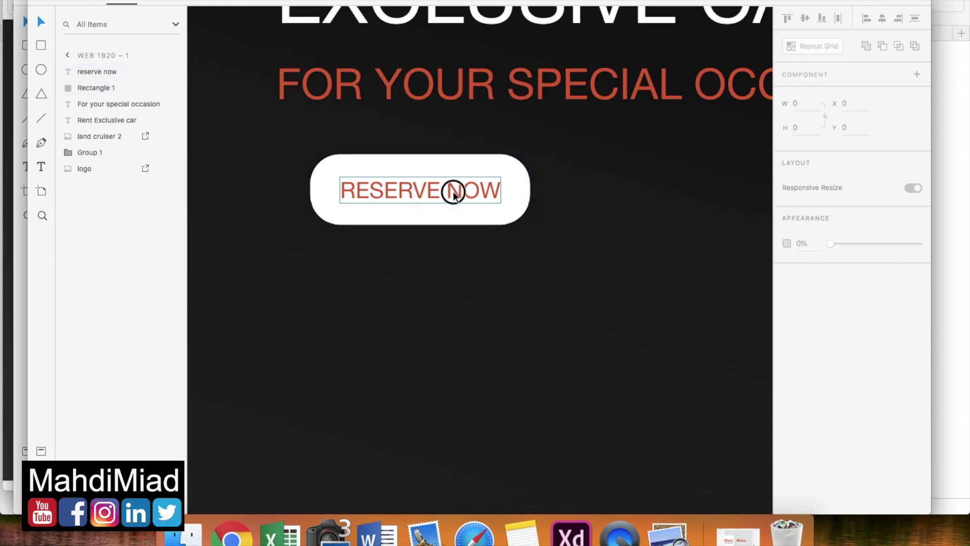
pyautogui.click(804, 18)
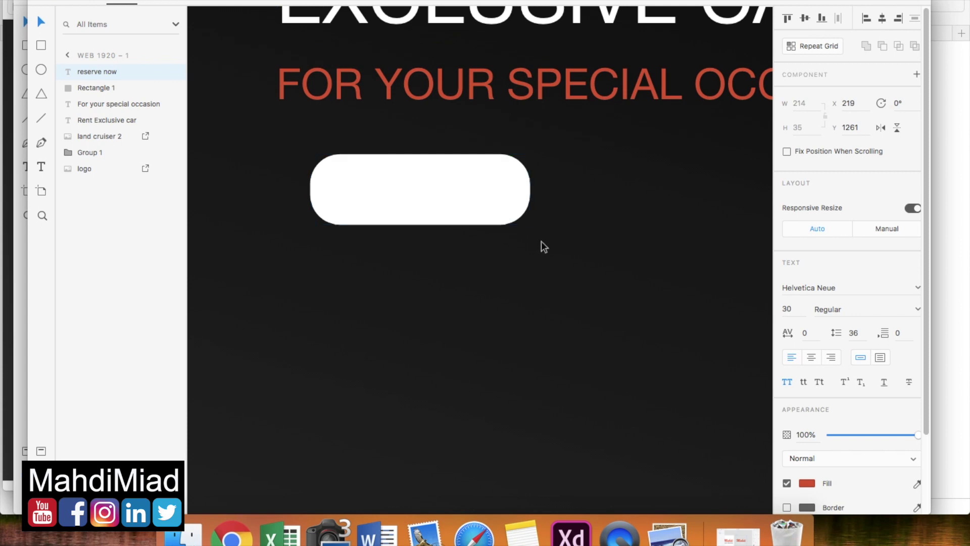
pyautogui.scroll(-3, 541, 241)
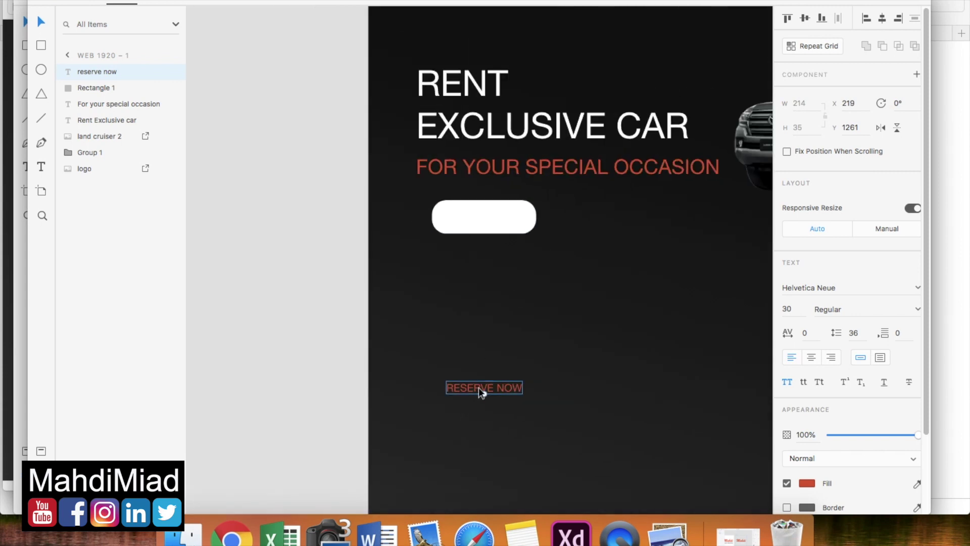
pyautogui.press('super+z')
pyautogui.scroll(3, 498, 371)
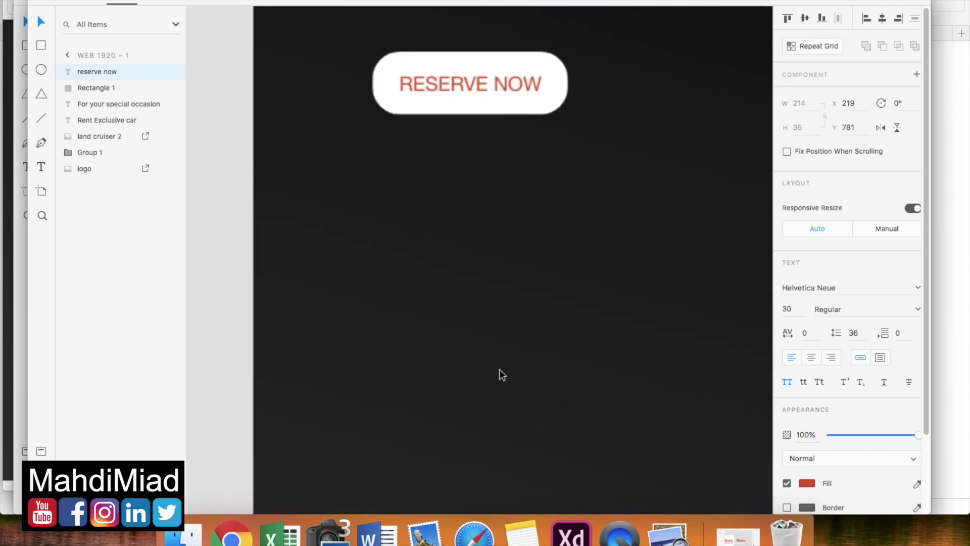
# Group the RESERVE NOW text with its rectangle and move the group to X 134, Y 731, flush with the tagline's left edge.
pyautogui.press('super+0')
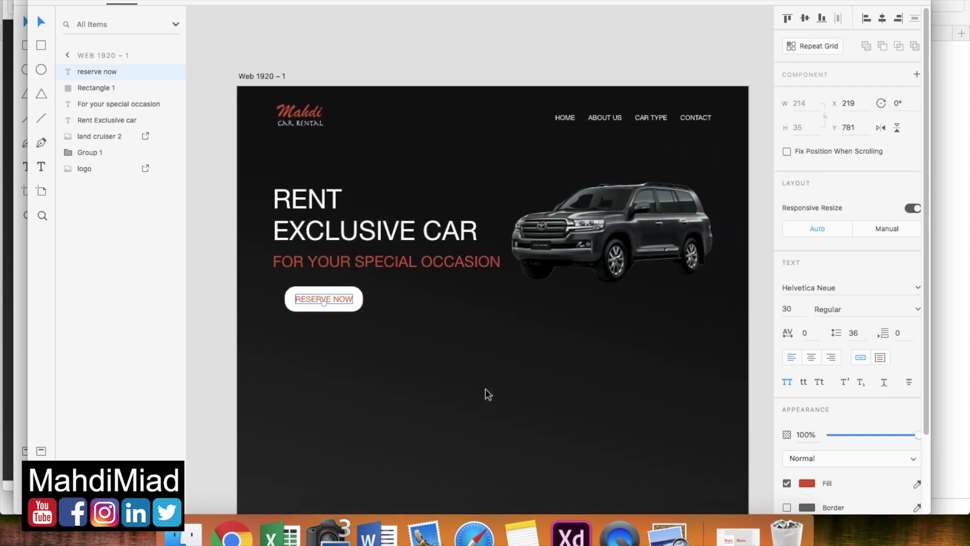
pyautogui.scroll(1, 487, 394)
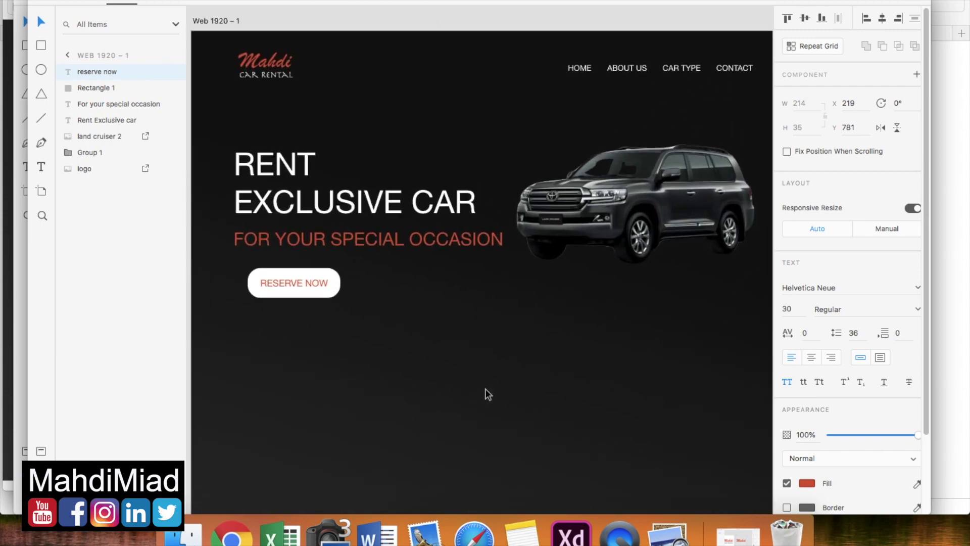
pyautogui.scroll(1, 485, 394)
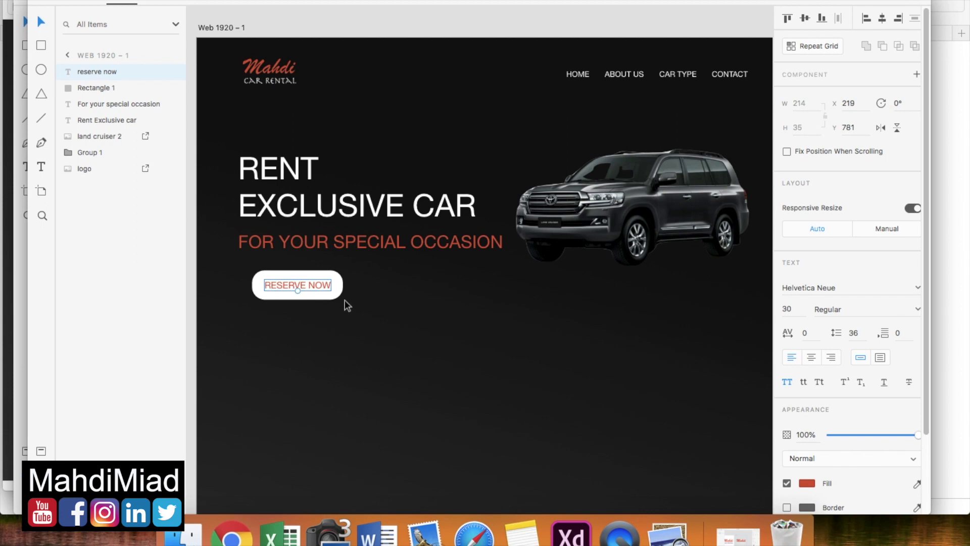
pyautogui.click(344, 314)
pyautogui.moveTo(344, 314); pyautogui.dragTo(249, 261)
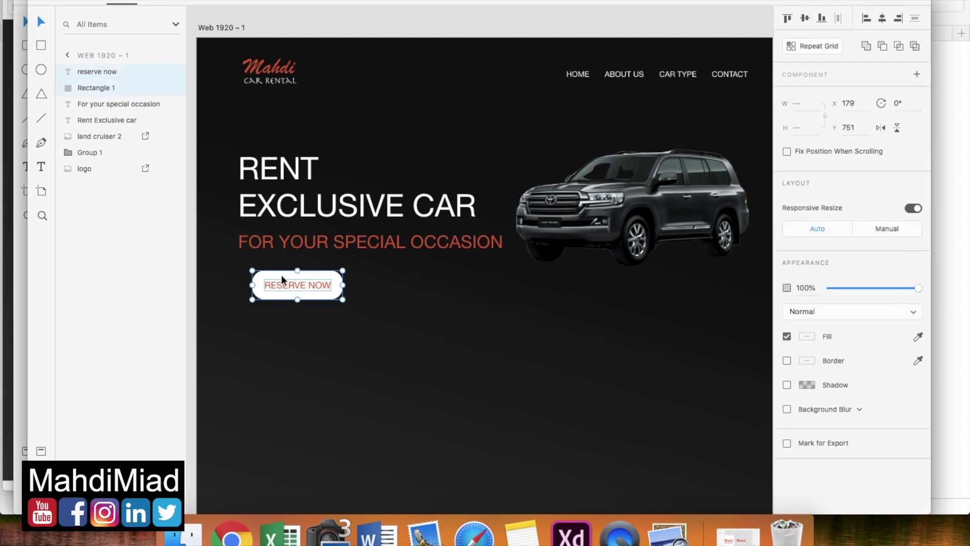
pyautogui.rightClick(281, 274)
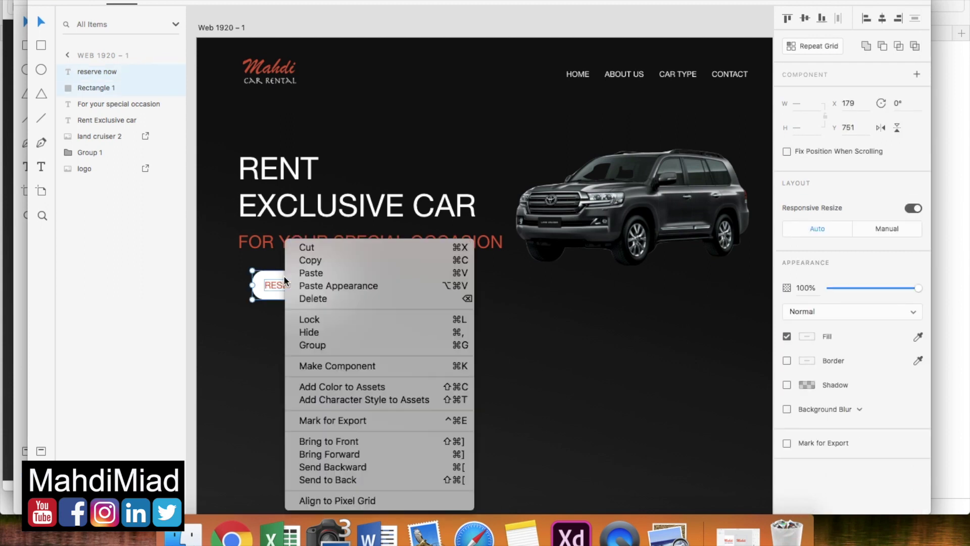
pyautogui.click(318, 347)
pyautogui.moveTo(302, 288); pyautogui.dragTo(289, 284)
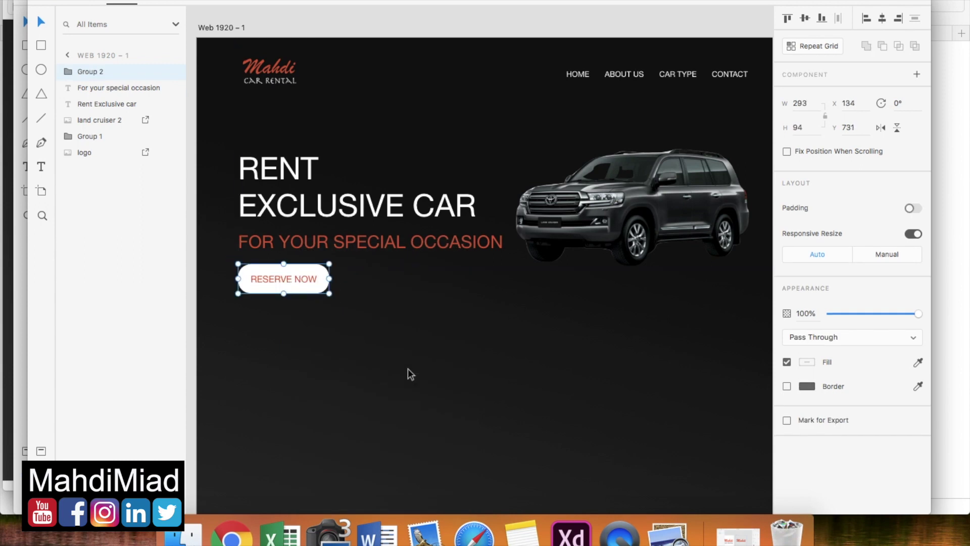
# Set the RENT EXCLUSIVE CAR heading's font to Beirut and its size to 90.
pyautogui.click(367, 210)
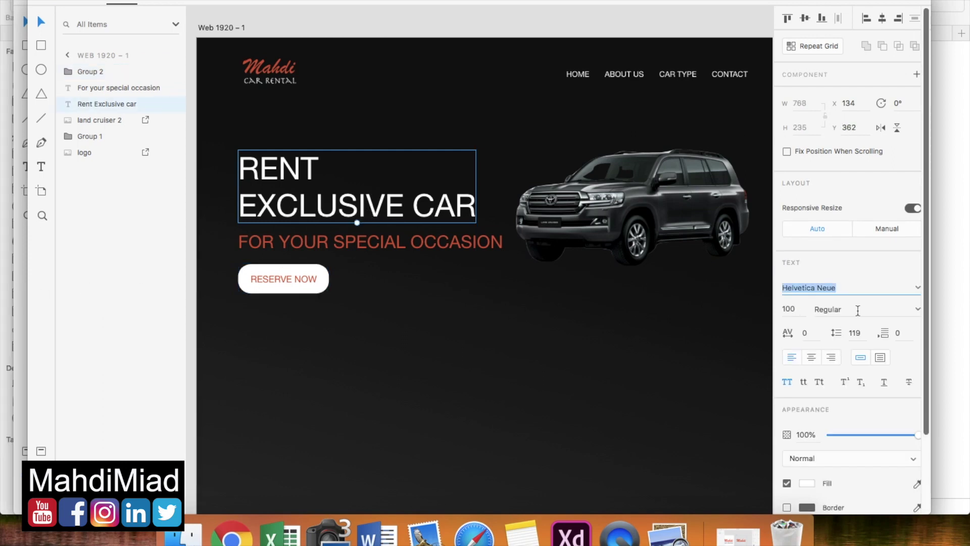
pyautogui.write('Beirut')
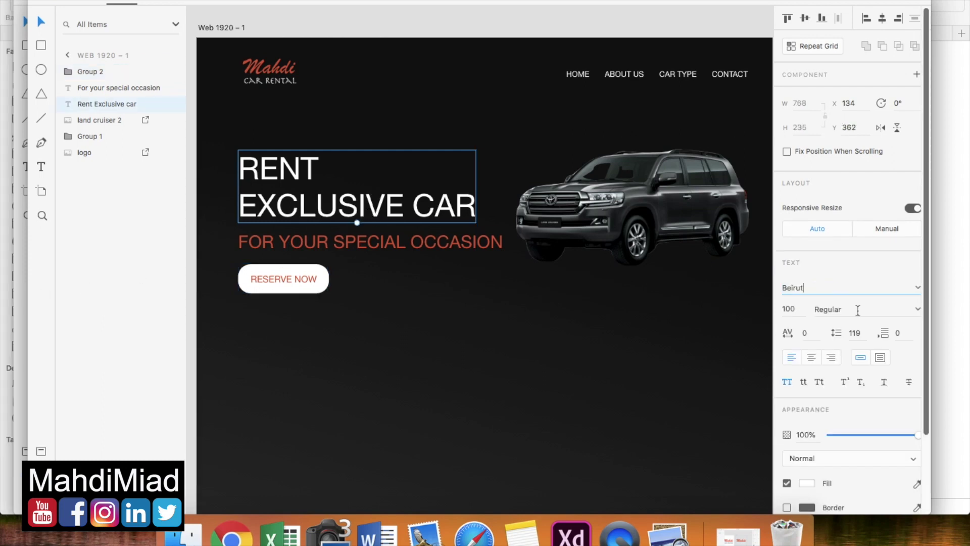
pyautogui.press('Return')
pyautogui.click(796, 312)
pyautogui.write('90')
pyautogui.press('Return')
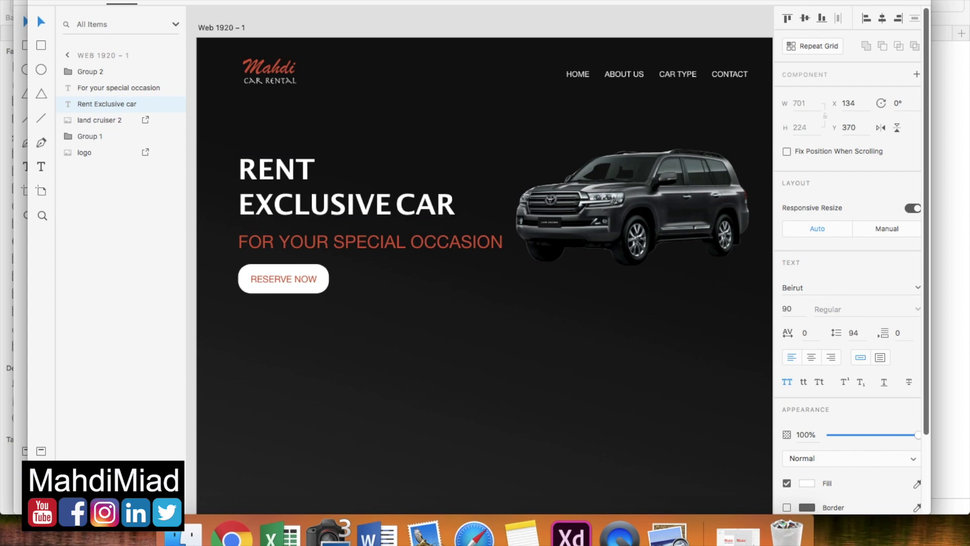
# Resize the FOR YOUR SPECIAL OCCASION tagline text, trying size 90 and settling on 45.
pyautogui.click(362, 240)
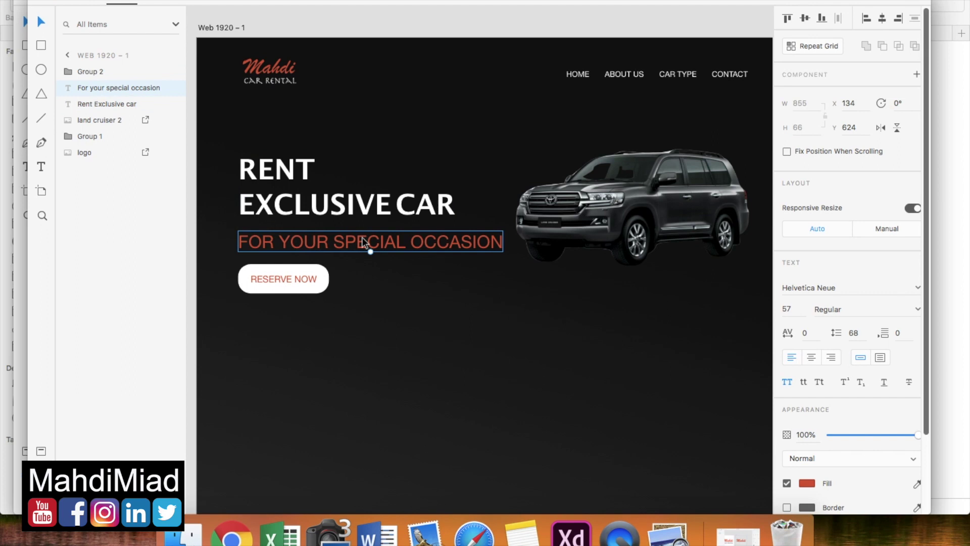
pyautogui.click(788, 307)
pyautogui.write('90')
pyautogui.press('Return')
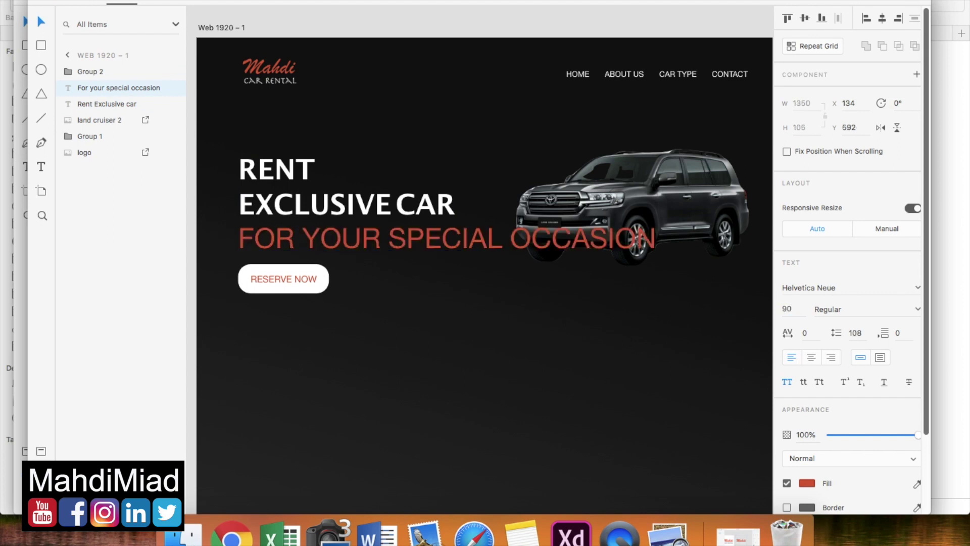
pyautogui.click(793, 310)
pyautogui.write('45')
pyautogui.press('Return')
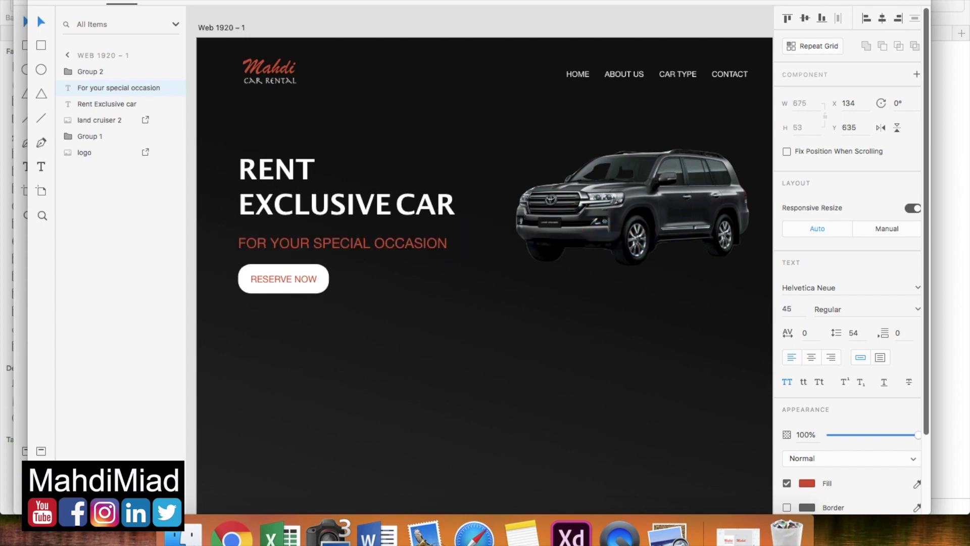
# Move the tagline up to Y 594 just beneath the heading and shift the heading left to X 129.
pyautogui.moveTo(357, 239); pyautogui.dragTo(359, 228)
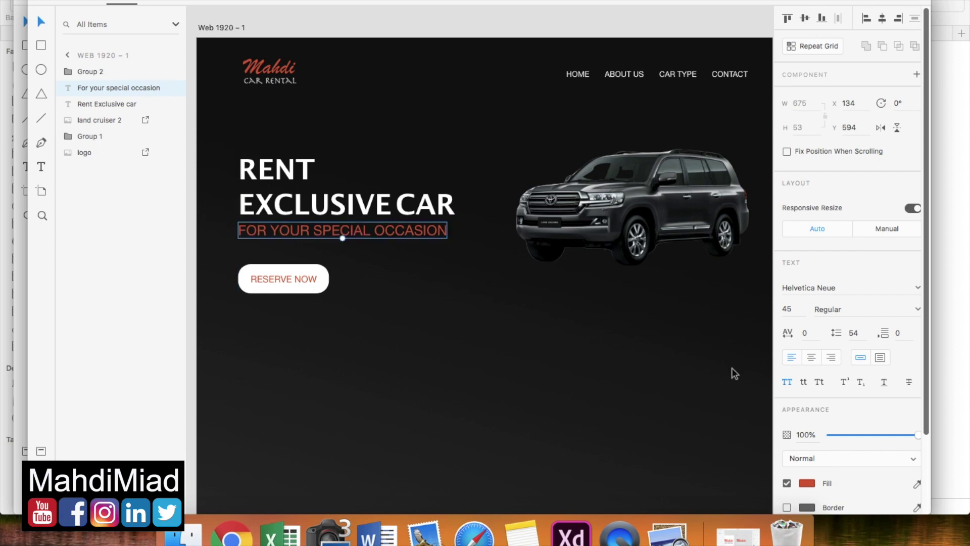
pyautogui.click(422, 212)
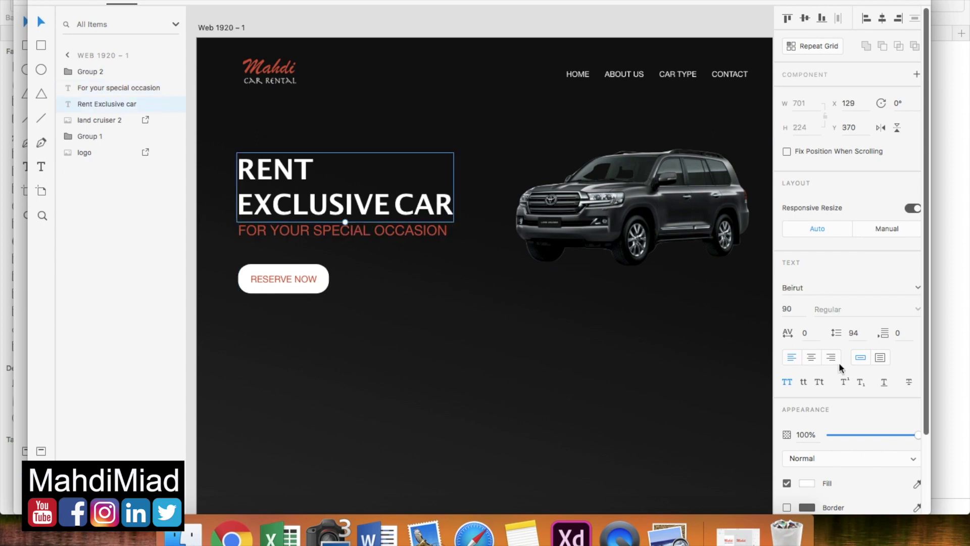
# Set the FOR YOUR SPECIAL OCCASION tagline's font weight to Medium.
pyautogui.click(437, 230)
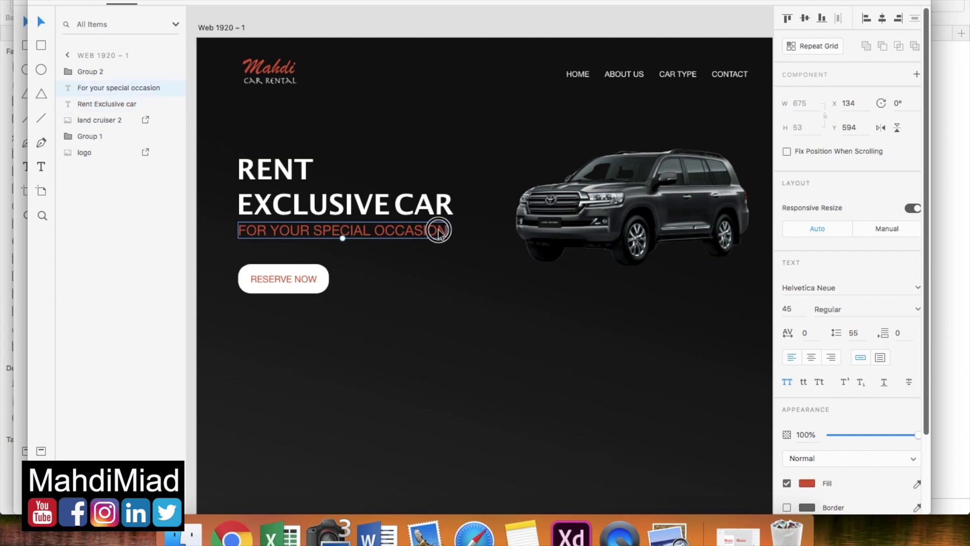
pyautogui.click(916, 312)
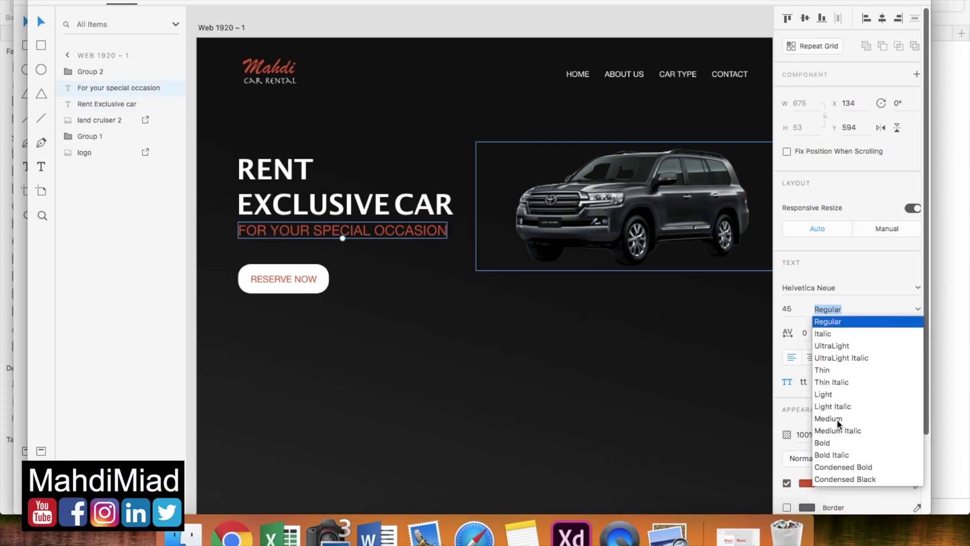
pyautogui.click(828, 419)
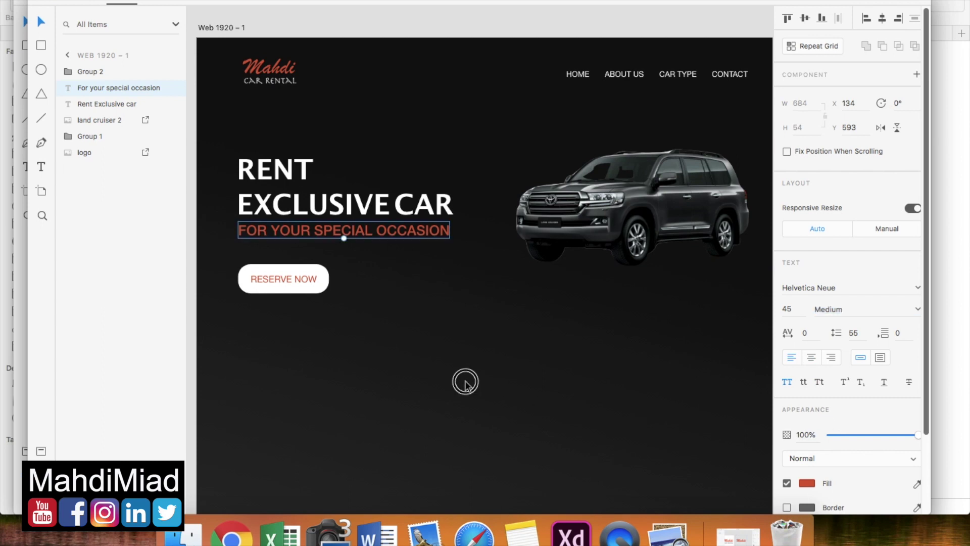
pyautogui.click(419, 319)
# Move the RESERVE NOW button group up beneath the tagline, to X 129, Y 668.
pyautogui.scroll(3, 409, 278)
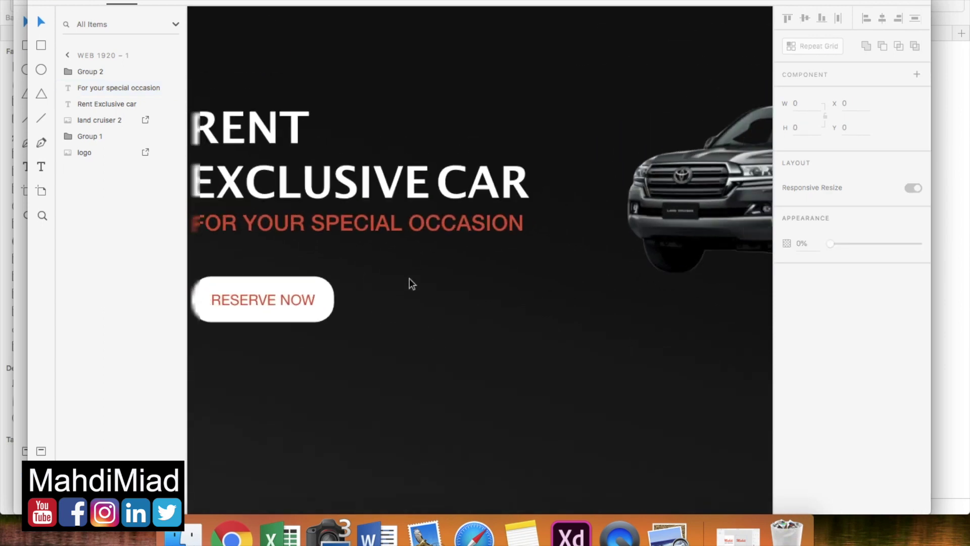
pyautogui.click(307, 302)
pyautogui.moveTo(307, 302); pyautogui.dragTo(302, 277)
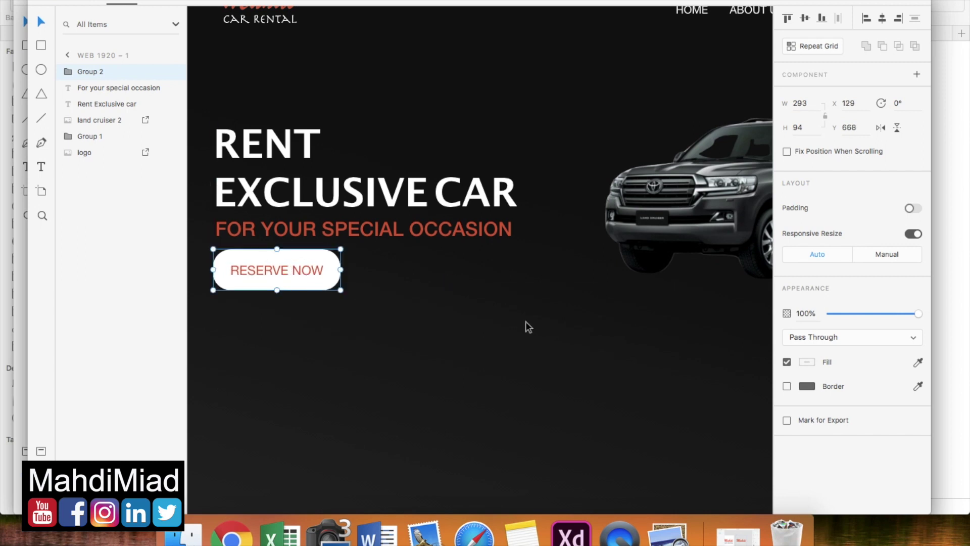
# Enlarge the Land Cruiser image slightly from its lower-left corner, keeping its proportions.
pyautogui.click(528, 321)
pyautogui.scroll(-3, 529, 320)
pyautogui.click(648, 273)
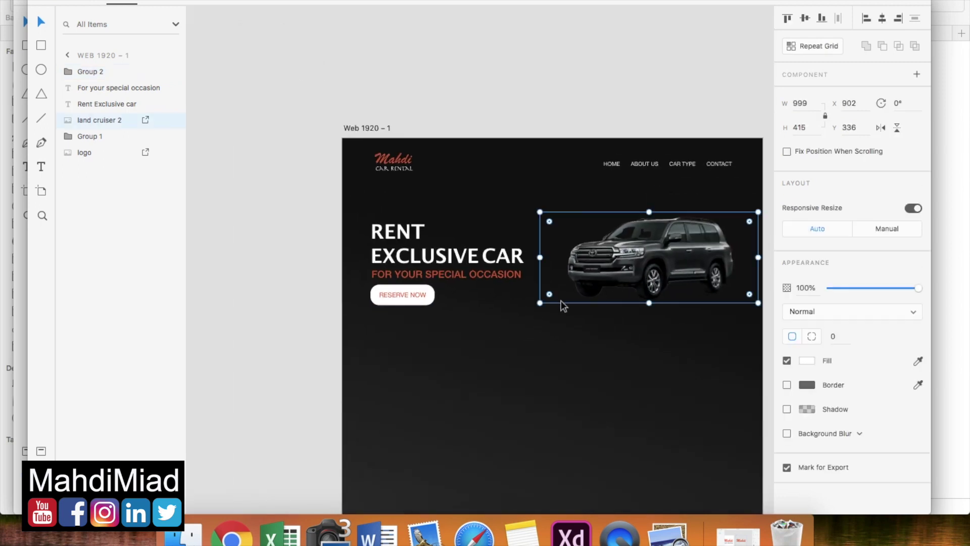
pyautogui.moveTo(542, 303); pyautogui.dragTo(526, 330)
pyautogui.click(590, 387)
pyautogui.hscroll(3, 590, 387)
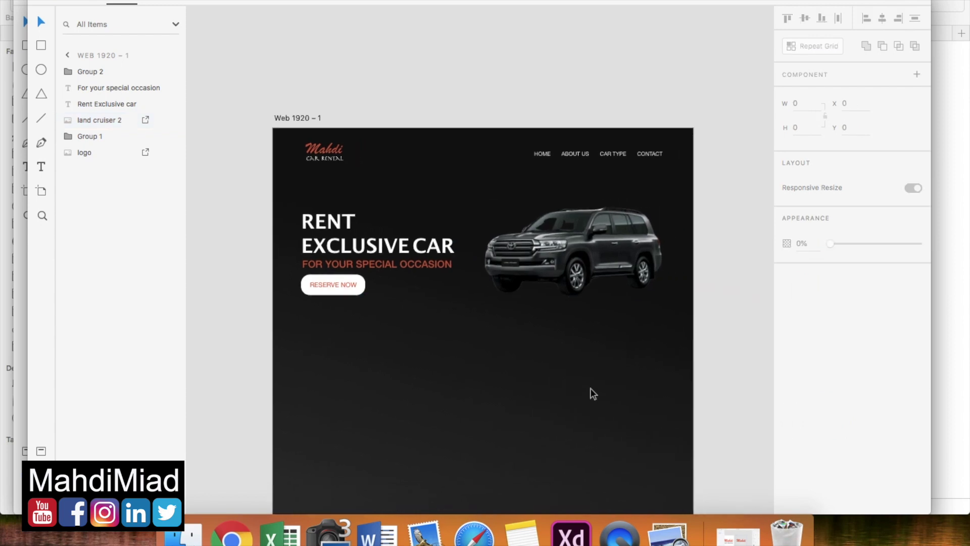
# Compare the hero section with the reference image and nudge the RESERVE NOW button group down to Y 689.
pyautogui.click(644, 530)
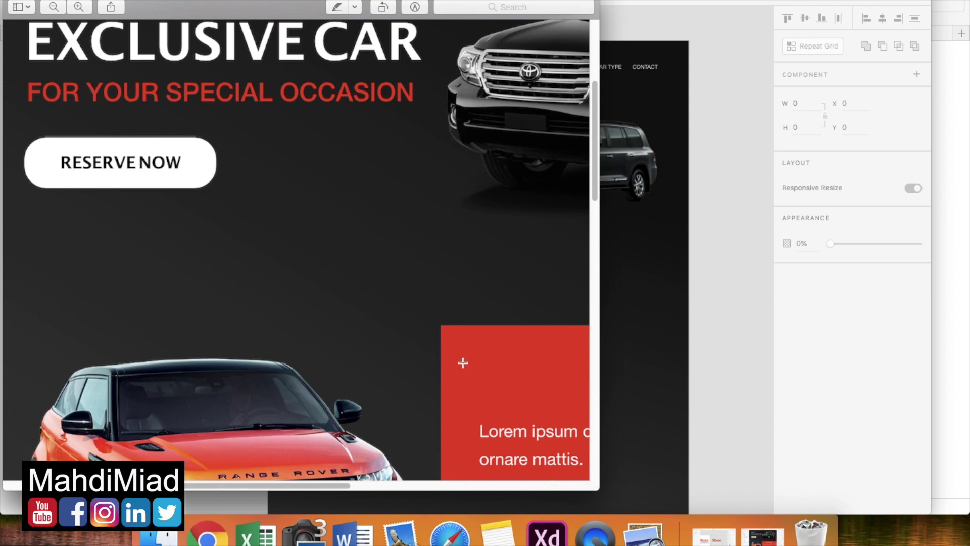
pyautogui.scroll(-1, 462, 363)
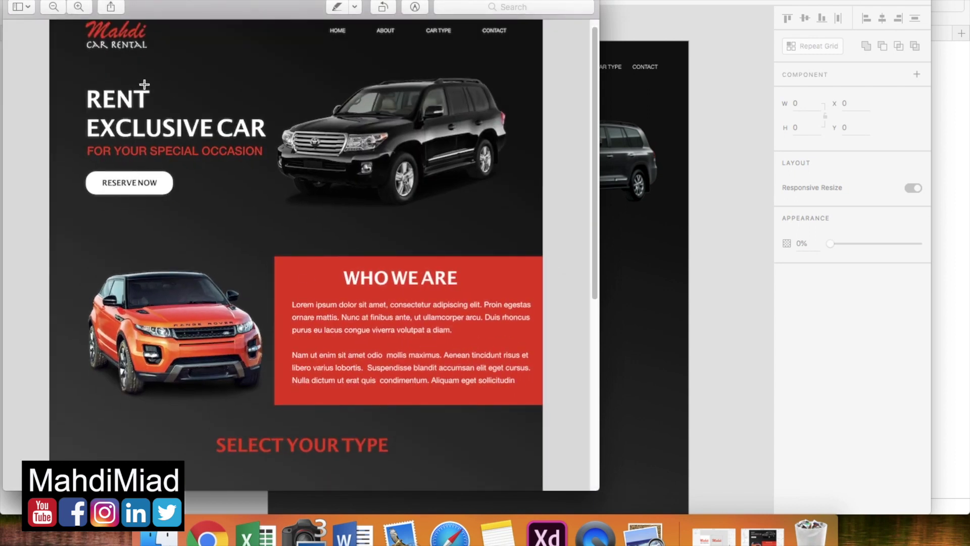
pyautogui.click(620, 272)
pyautogui.scroll(5, 461, 214)
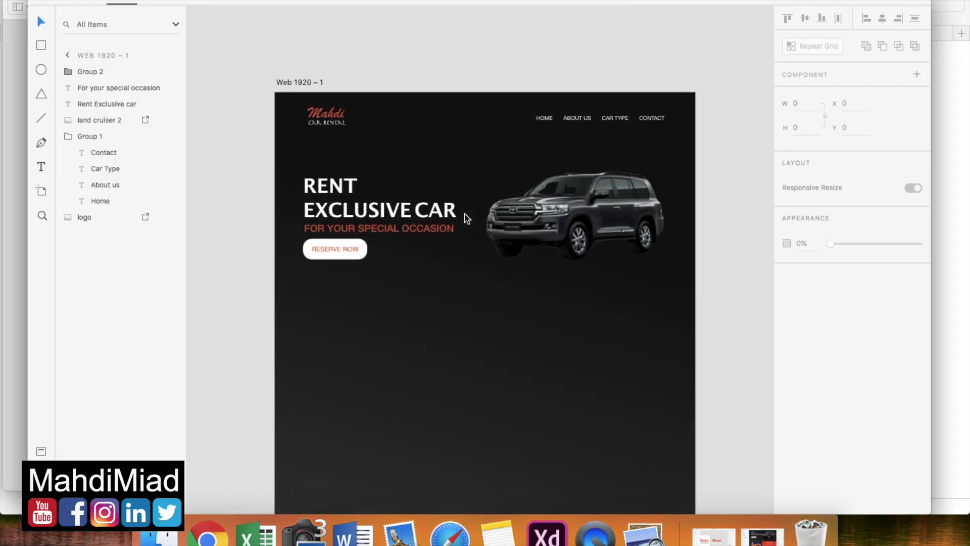
pyautogui.scroll(-5, 494, 287)
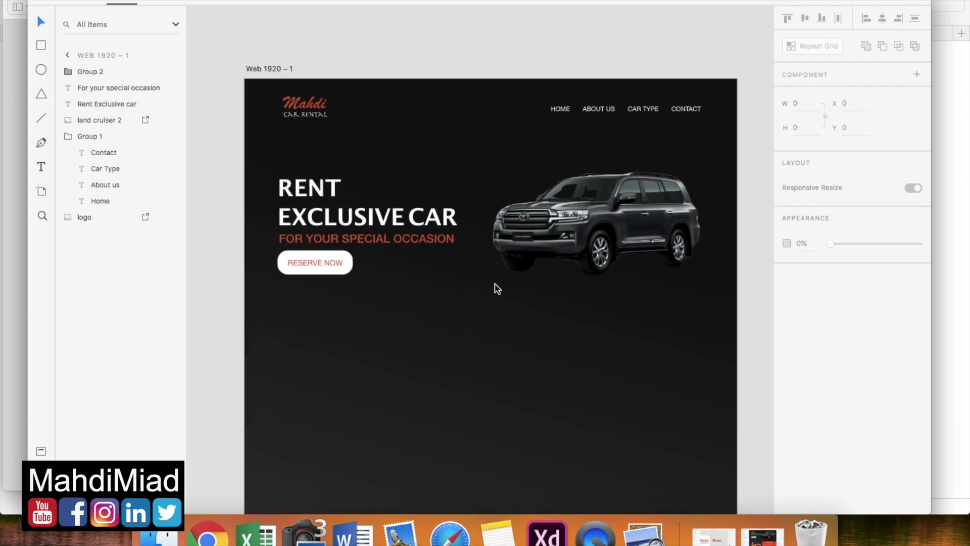
pyautogui.moveTo(372, 292); pyautogui.dragTo(295, 265)
pyautogui.press('Down')
pyautogui.press('Down')
pyautogui.press('Down')
pyautogui.press('Down')
pyautogui.press('Down')
pyautogui.press('Down')
pyautogui.press('Down')
pyautogui.press('Down')
pyautogui.press('Down')
pyautogui.press('Down')
pyautogui.press('Down')
pyautogui.press('Down')
pyautogui.press('Down')
pyautogui.press('Down')
pyautogui.press('Down')
pyautogui.press('Down')
pyautogui.press('Down')
pyautogui.press('Down')
pyautogui.press('Down')
pyautogui.press('Down')
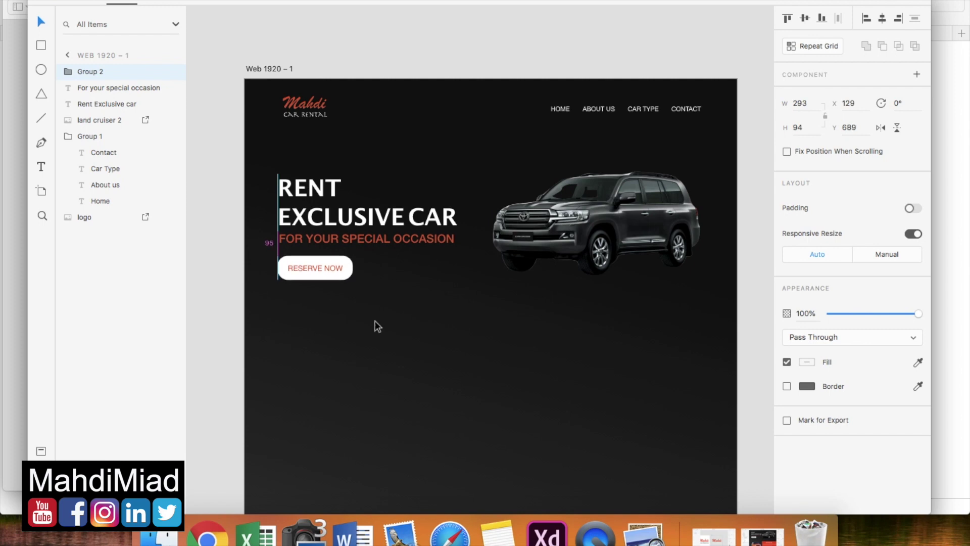
pyautogui.click(426, 357)
pyautogui.click(644, 531)
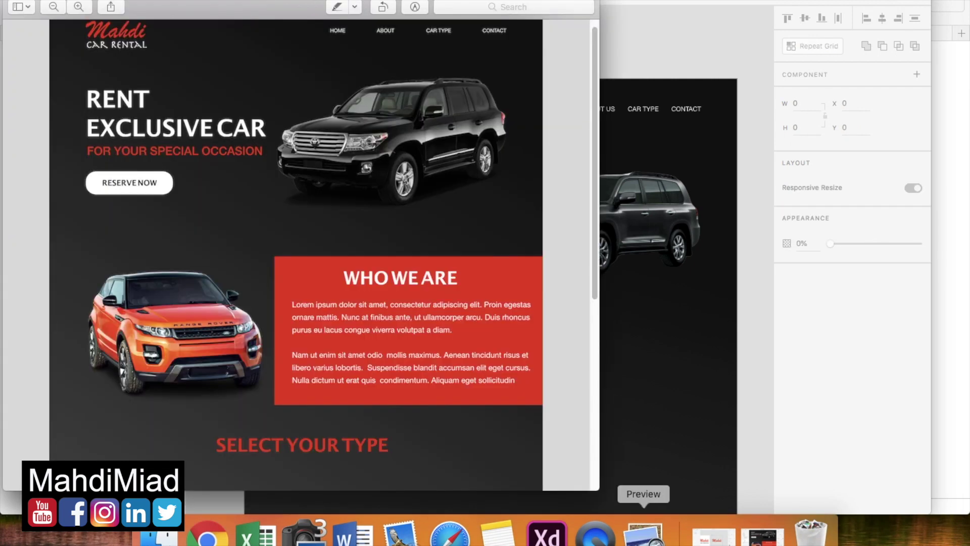
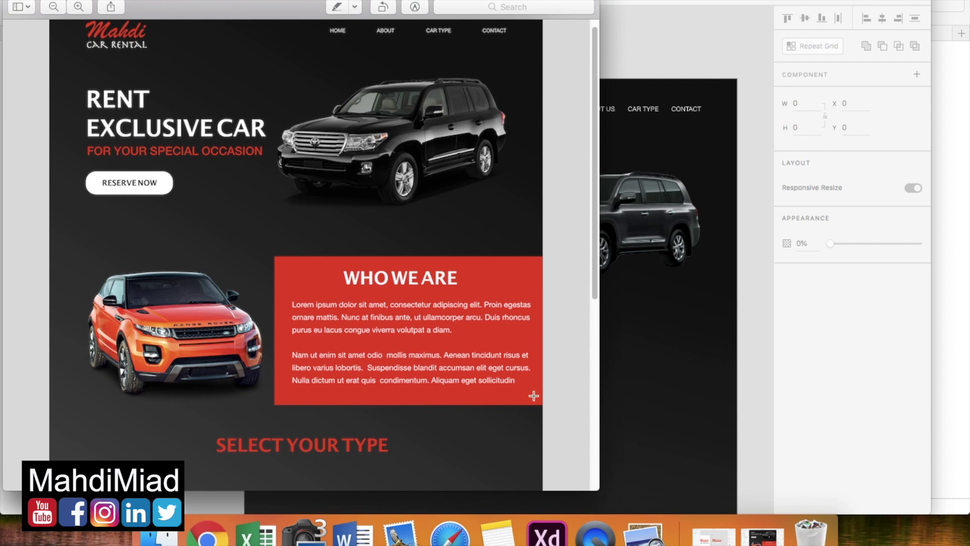
pyautogui.click(622, 380)
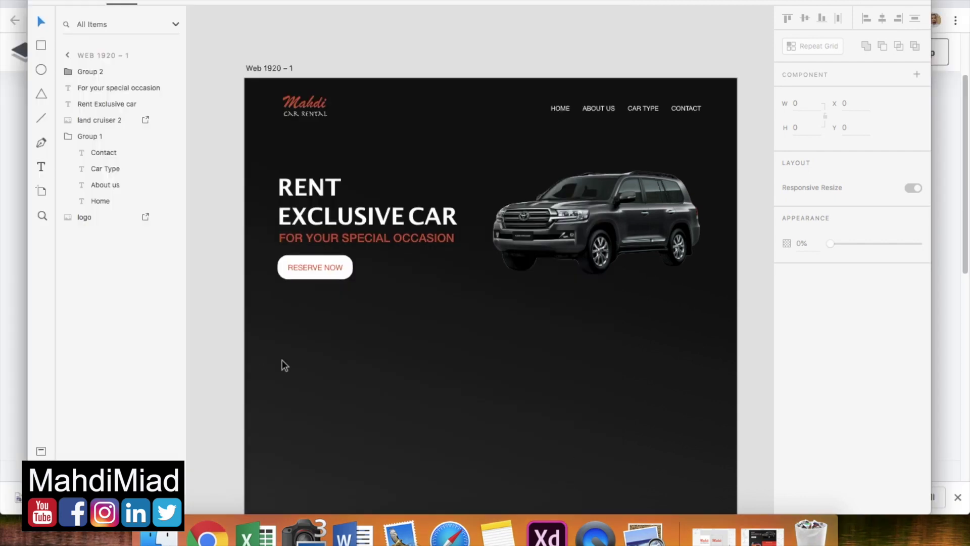
pyautogui.click(294, 154)
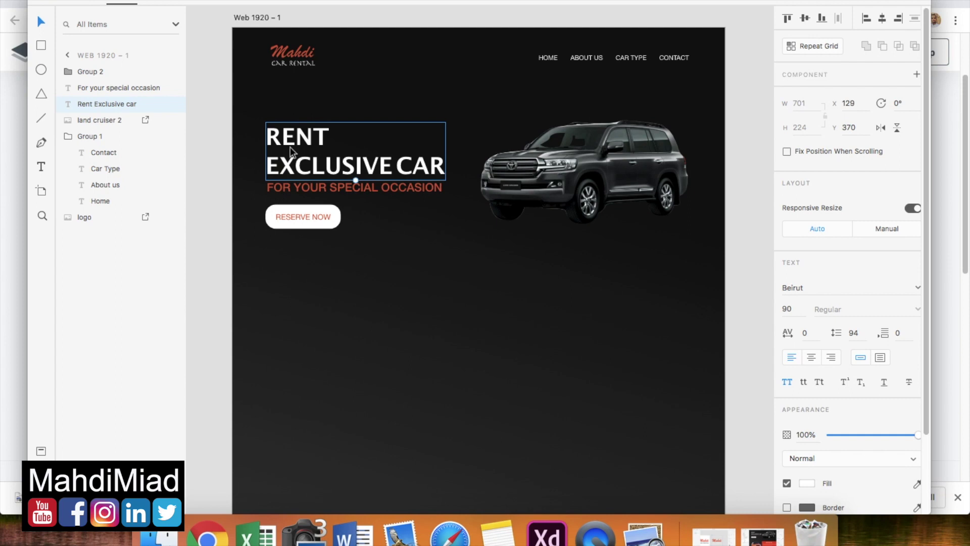
pyautogui.press('alt')
pyautogui.moveTo(290, 147); pyautogui.dragTo(439, 316)
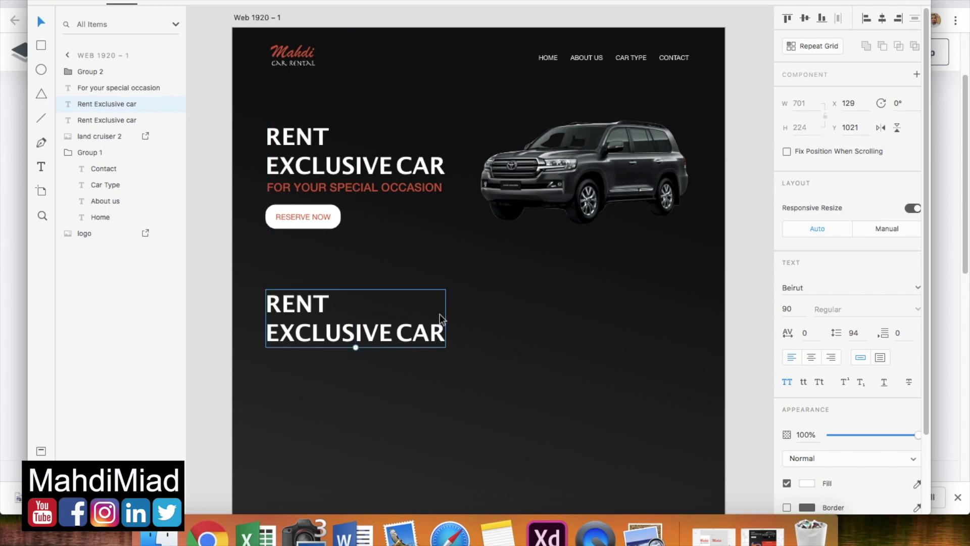
pyautogui.press('Delete')
# Add a text object reading WHO WE ARE beneath the car image.
pyautogui.click(40, 165)
pyautogui.click(526, 283)
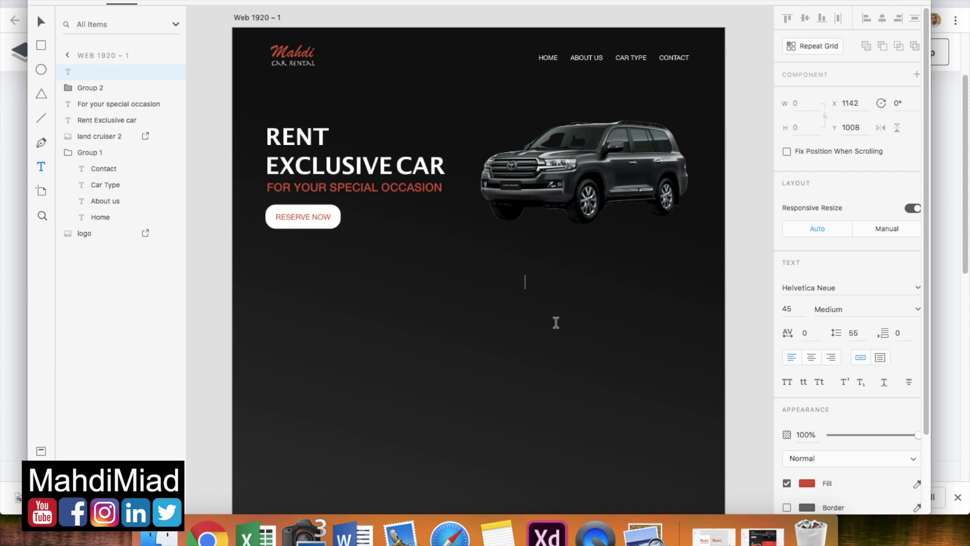
pyautogui.write('WHO WE ARE')
# Format the WHO WE ARE text in the Beirut font at size 90 with uppercase enabled.
pyautogui.tripleClick(551, 282)
pyautogui.click(848, 291)
pyautogui.write('Beirut')
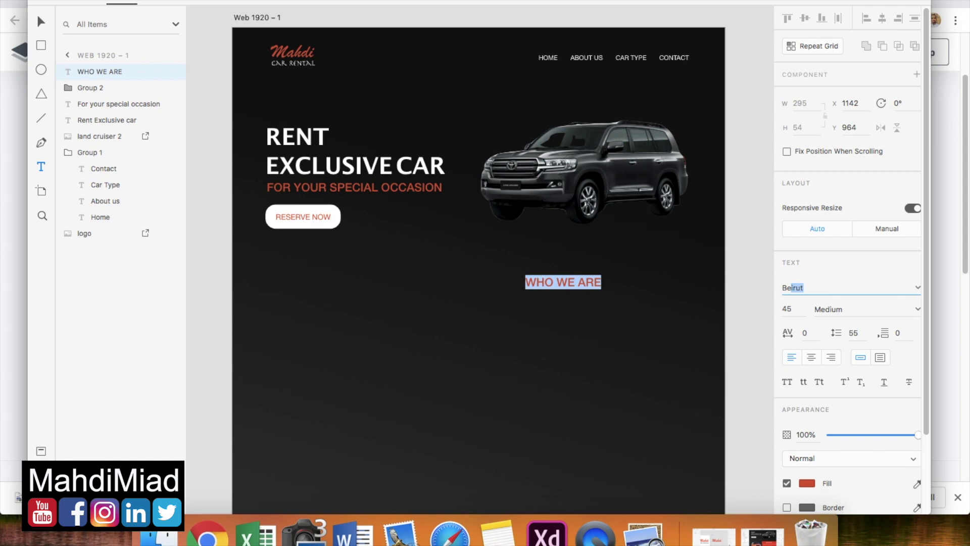
pyautogui.press('Return')
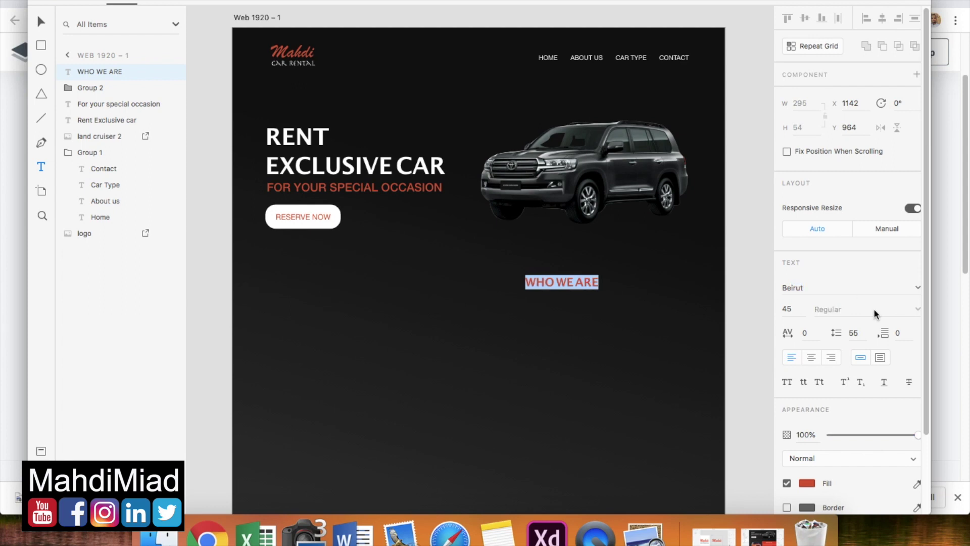
pyautogui.click(788, 309)
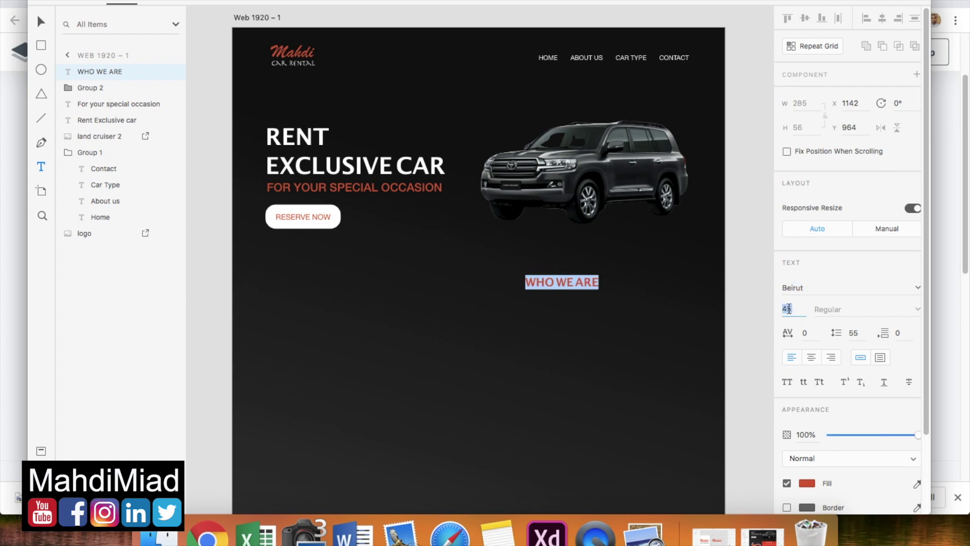
pyautogui.write('90')
pyautogui.press('Return')
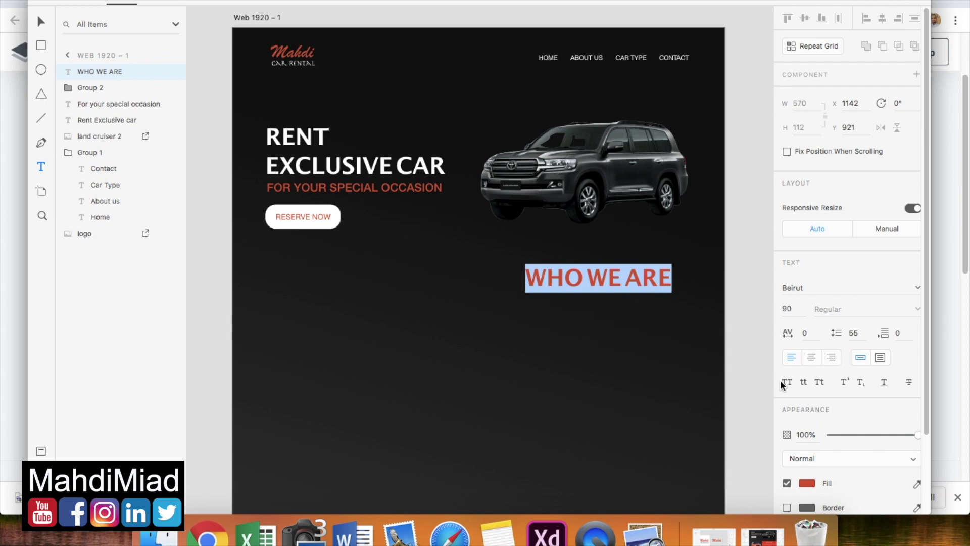
pyautogui.click(787, 383)
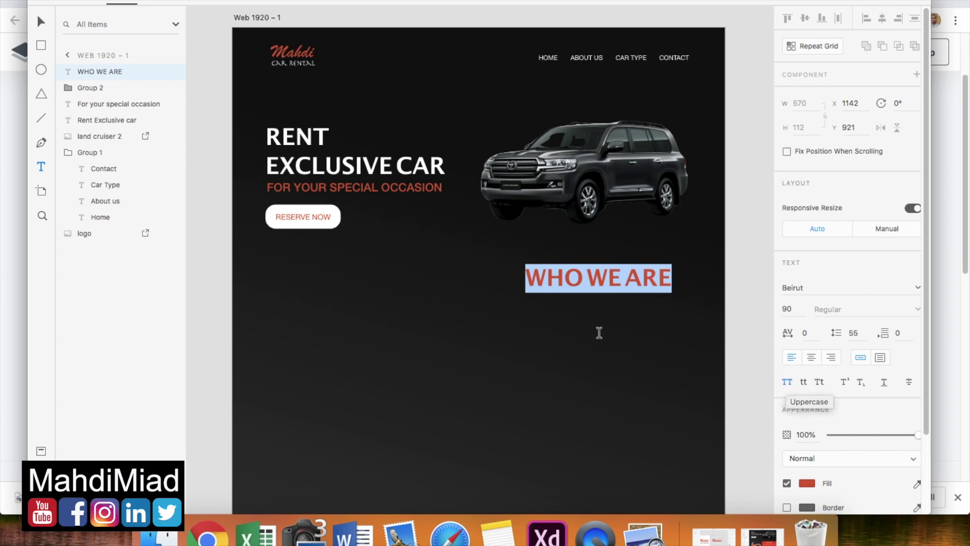
# Fill the WHO WE ARE text with white (#FFFFFF) and move it to about X 995, Y 936.
pyautogui.click(809, 484)
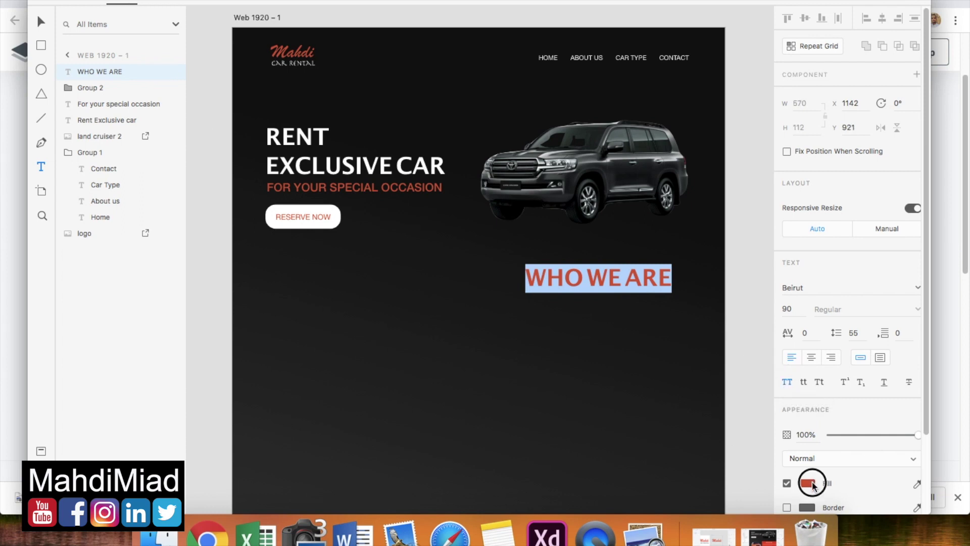
pyautogui.click(665, 492)
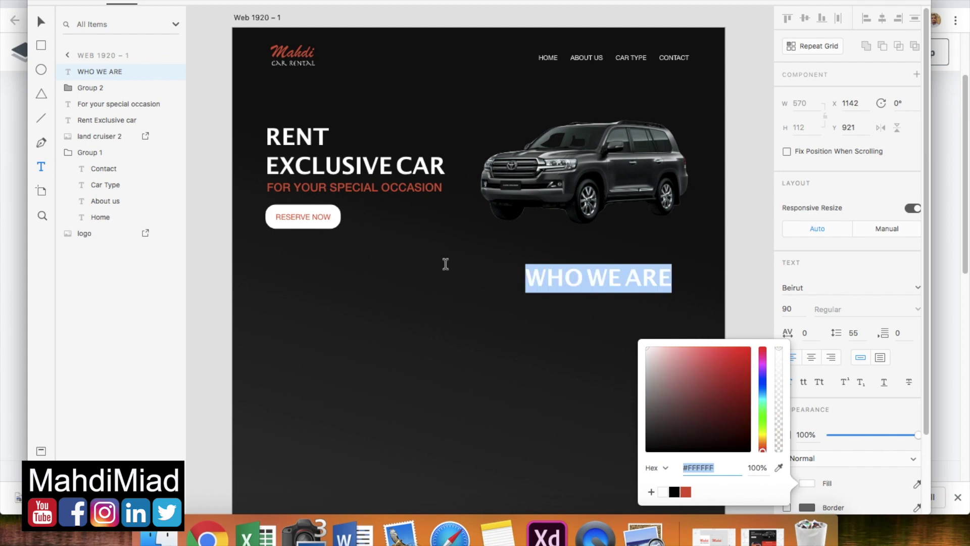
pyautogui.click(40, 23)
pyautogui.moveTo(564, 277); pyautogui.dragTo(526, 280)
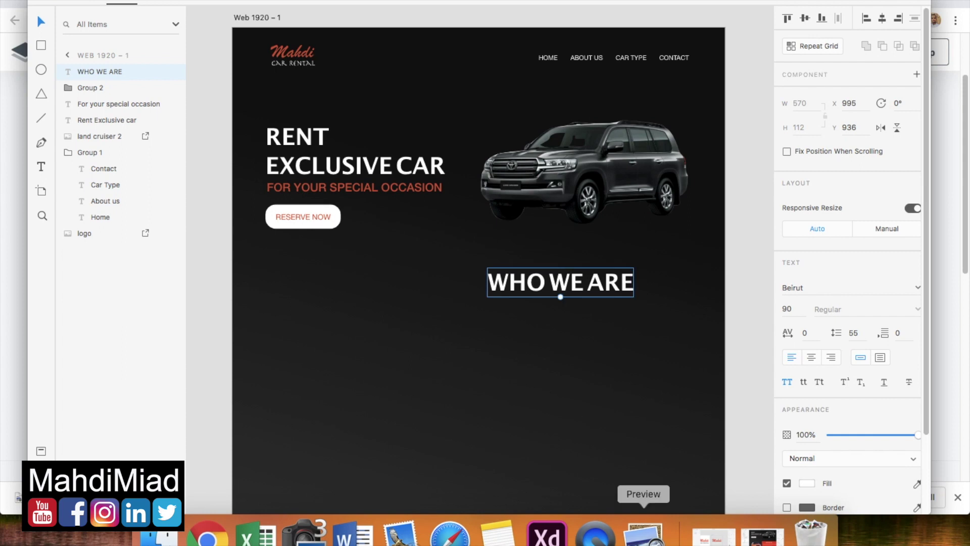
# Check the reference, and draw a borderless rectangle about 991 by 497 beneath WHO WE ARE at X 929, Y 1103.
pyautogui.click(644, 533)
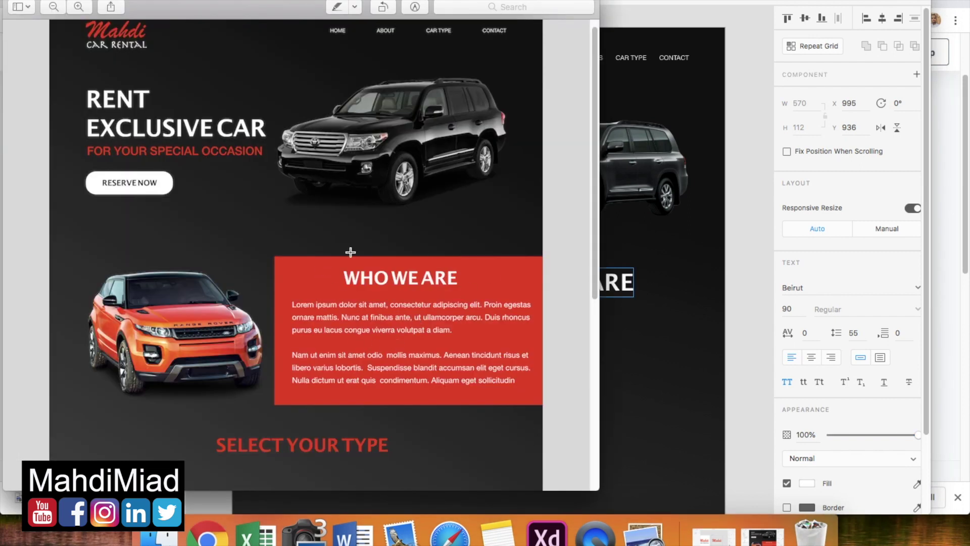
pyautogui.click(208, 531)
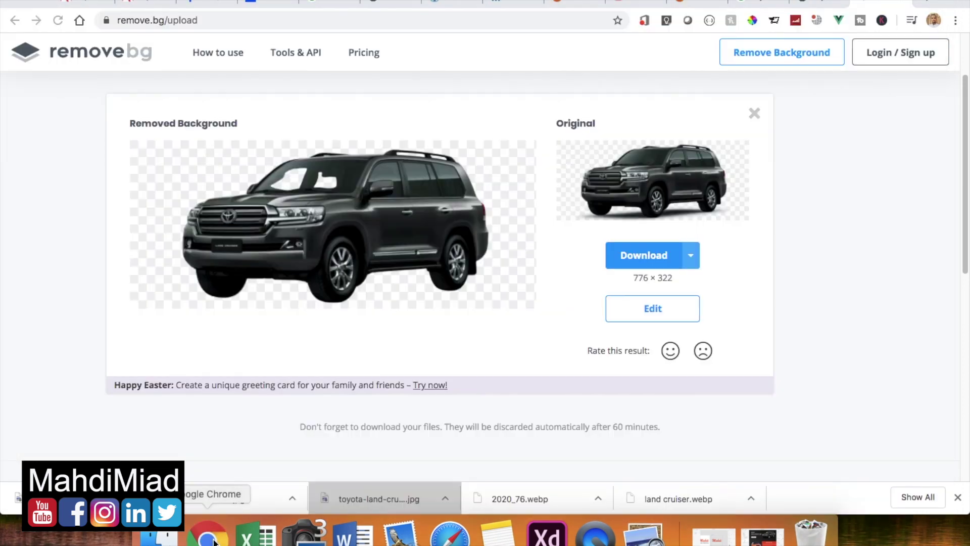
pyautogui.click(547, 533)
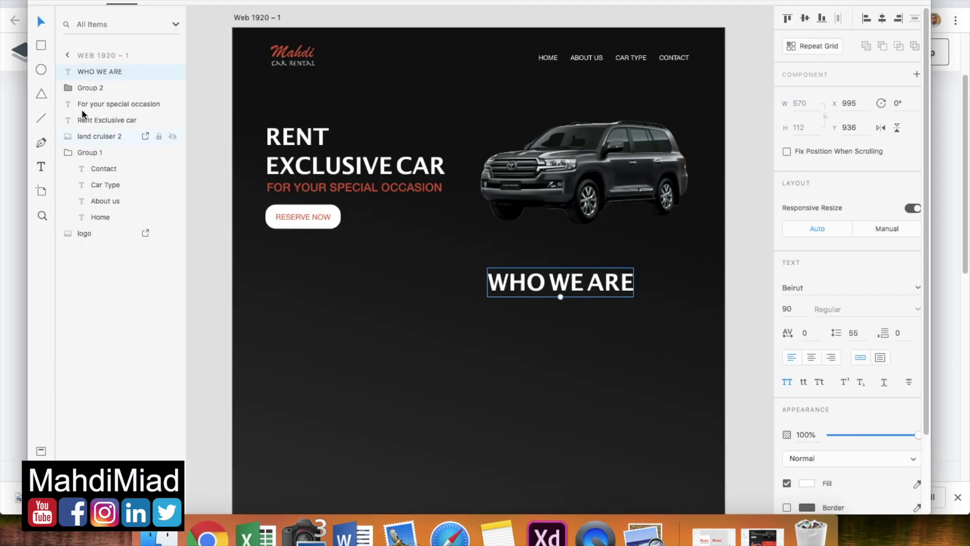
pyautogui.click(41, 46)
pyautogui.scroll(-3, 429, 364)
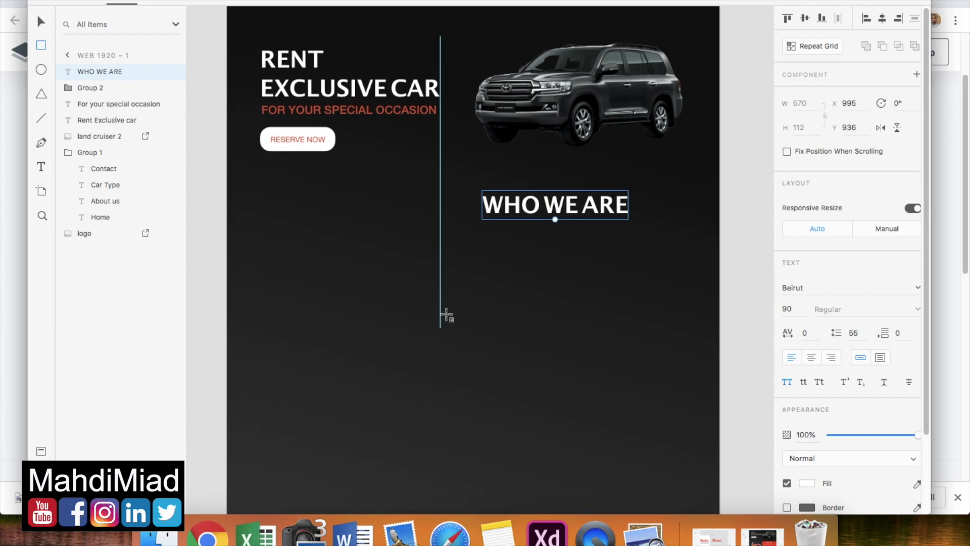
pyautogui.moveTo(465, 233); pyautogui.dragTo(721, 361)
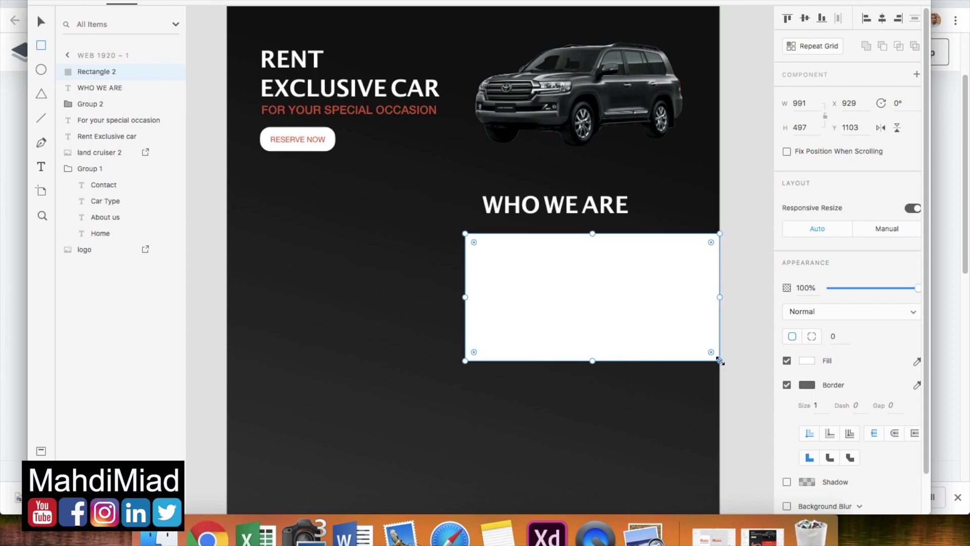
pyautogui.click(787, 385)
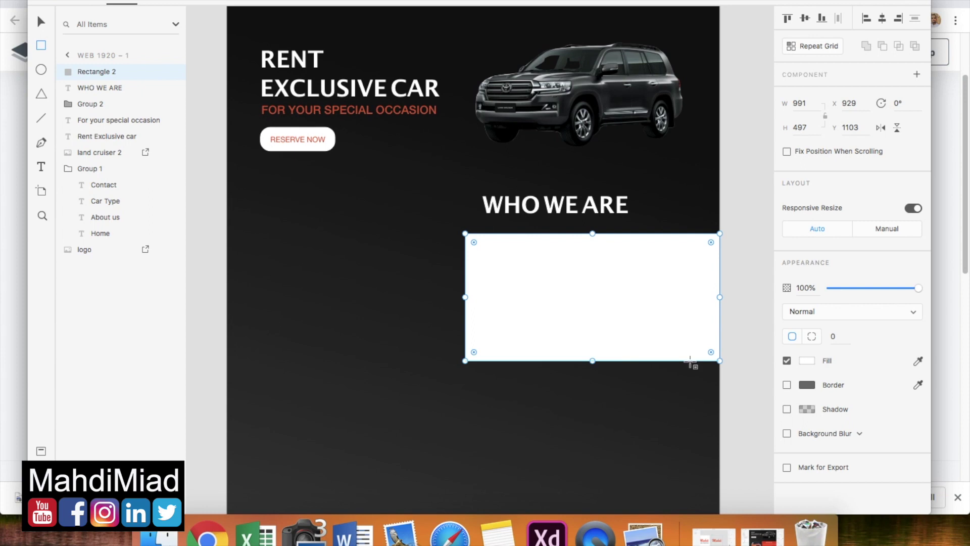
# Set the fill colour of the rectangle beneath WHO WE ARE to #E34C26.
pyautogui.scroll(-2, 667, 360)
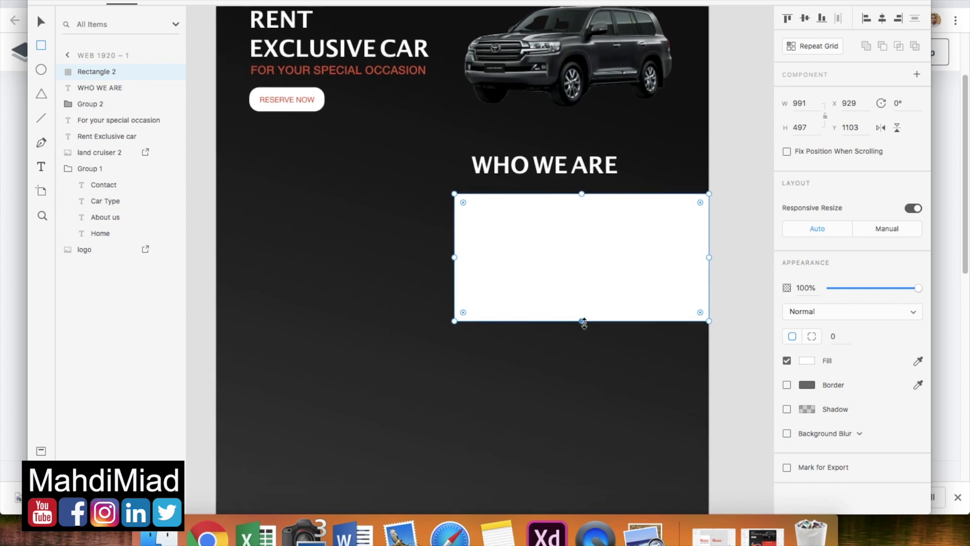
pyautogui.click(808, 361)
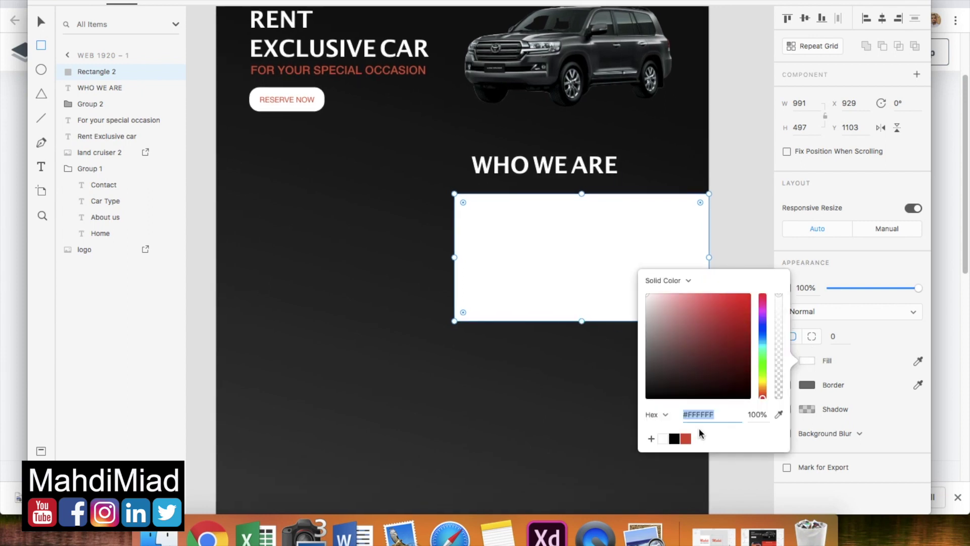
pyautogui.write('#E34C26')
pyautogui.press('Return')
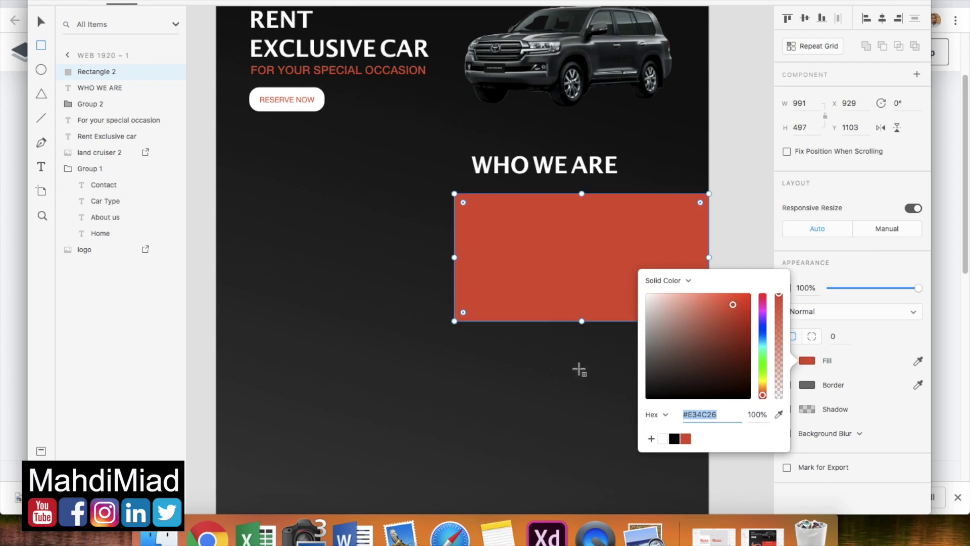
pyautogui.click(563, 240)
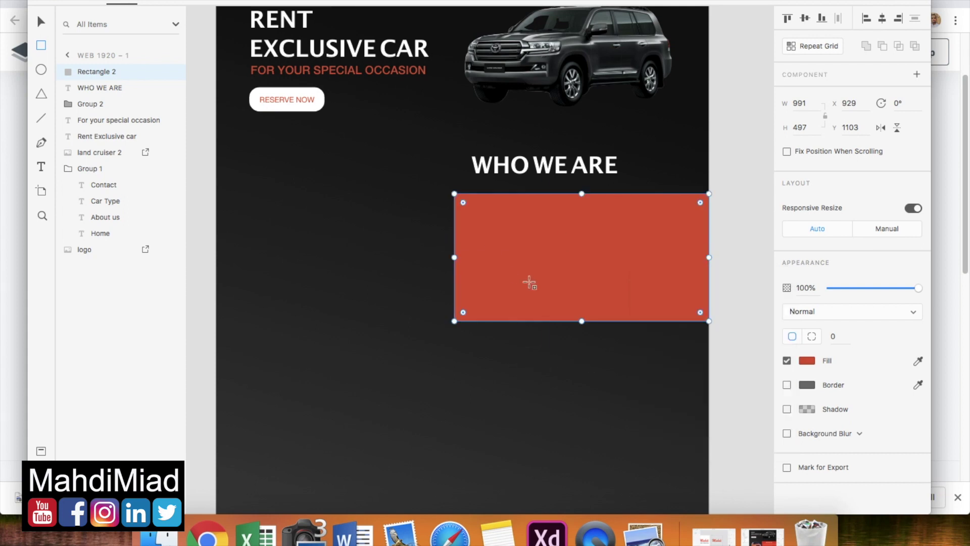
# Draw a borderless rectangle about 929 by 497 at X 0, Y 1103, filling the space beside the red rectangle.
pyautogui.click(41, 22)
pyautogui.click(41, 46)
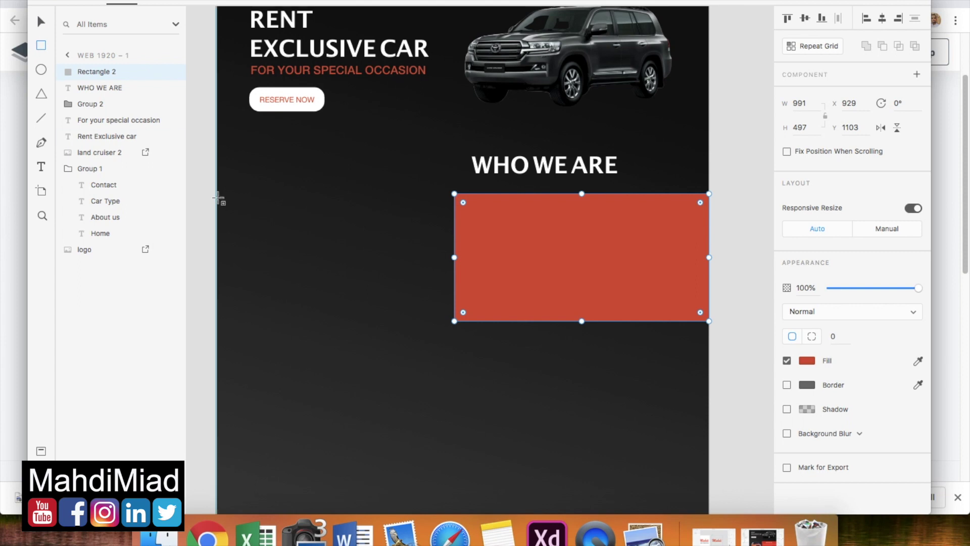
pyautogui.moveTo(216, 193); pyautogui.dragTo(454, 321)
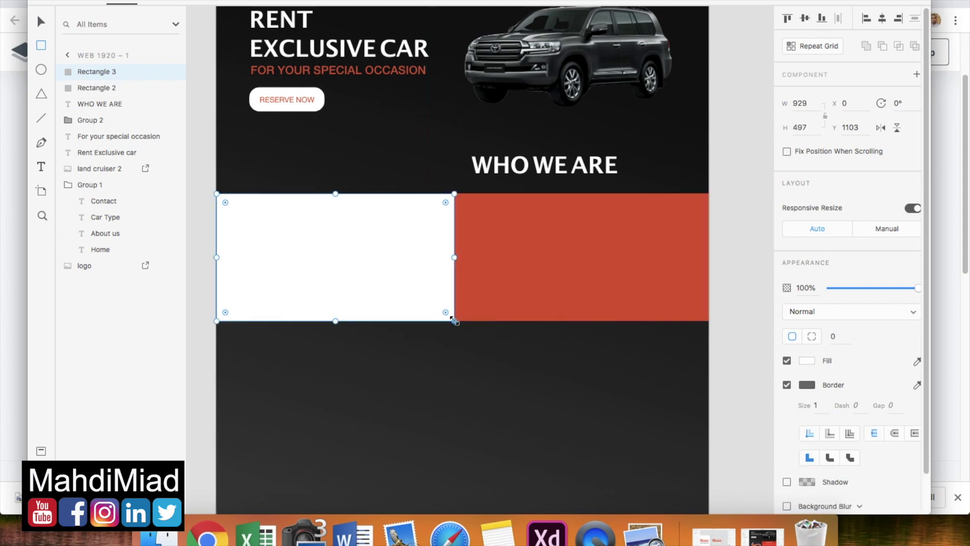
pyautogui.click(787, 384)
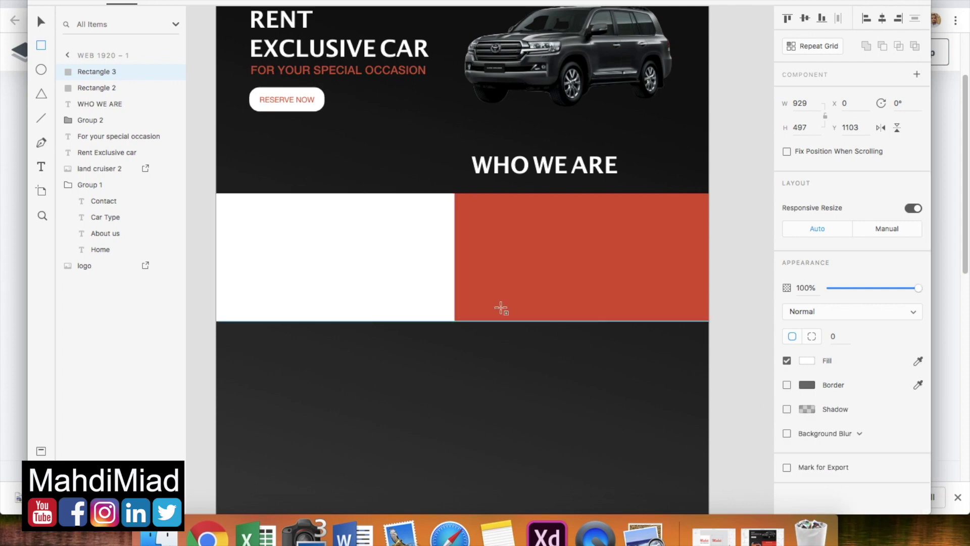
pyautogui.click(40, 21)
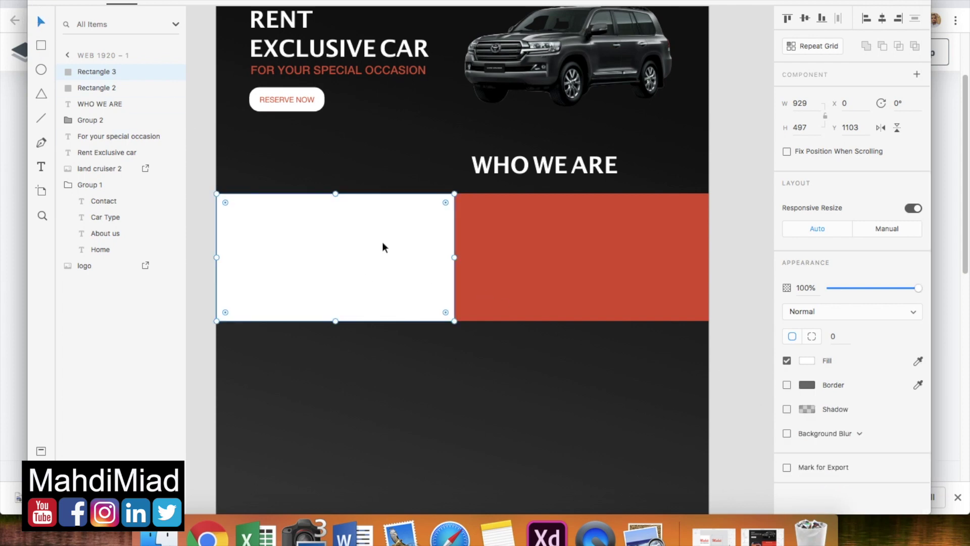
# Move the WHO WE ARE heading down onto the red rectangle, to about X 994, Y 1167.
pyautogui.click(438, 355)
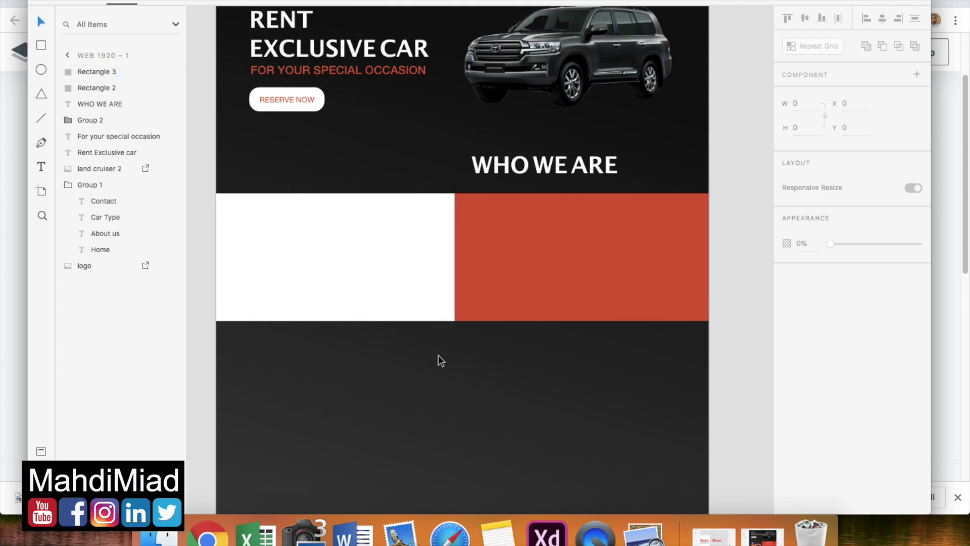
pyautogui.click(401, 286)
pyautogui.click(549, 285)
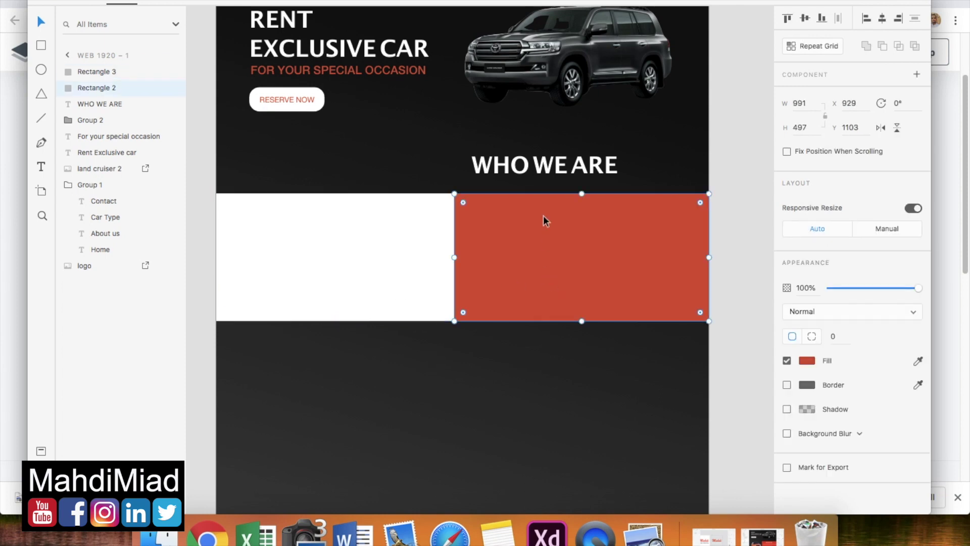
pyautogui.click(431, 158)
pyautogui.moveTo(516, 173); pyautogui.dragTo(517, 233)
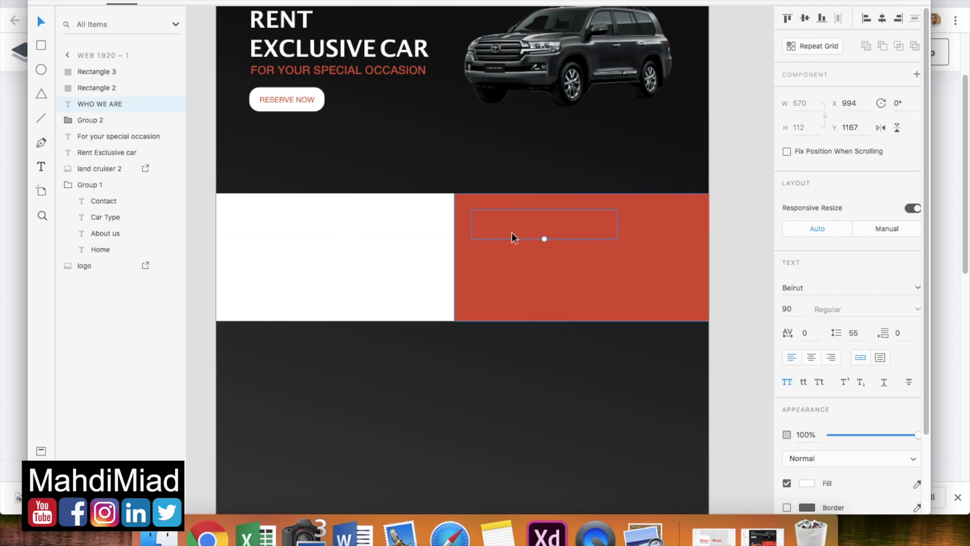
# Send the red rectangle backward behind the WHO WE ARE heading, and move the heading to about X 994, Y 1139.
pyautogui.click(513, 283)
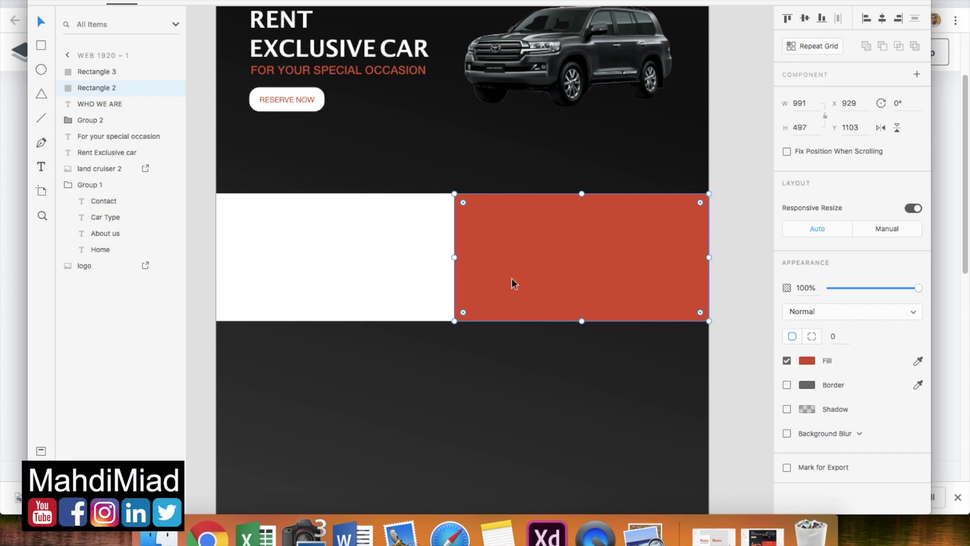
pyautogui.rightClick(512, 279)
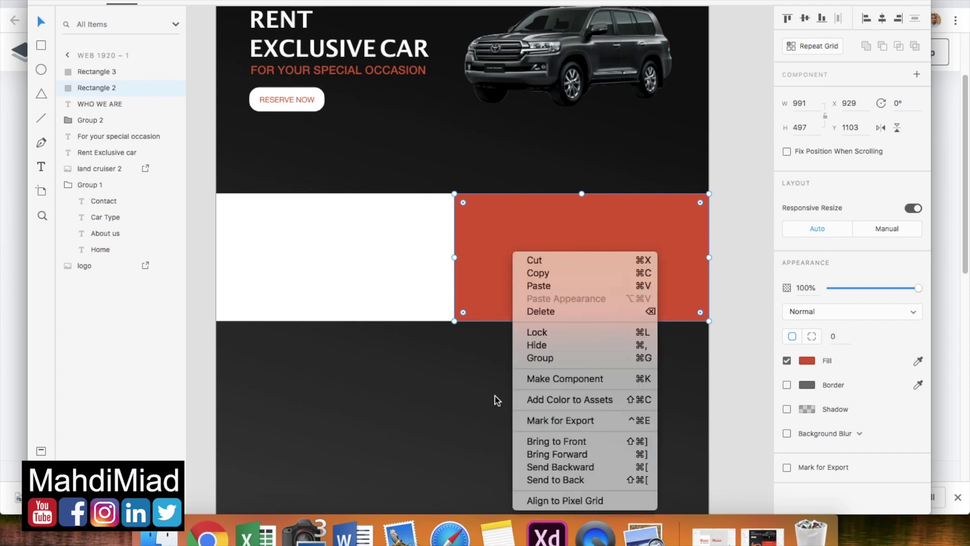
pyautogui.click(542, 467)
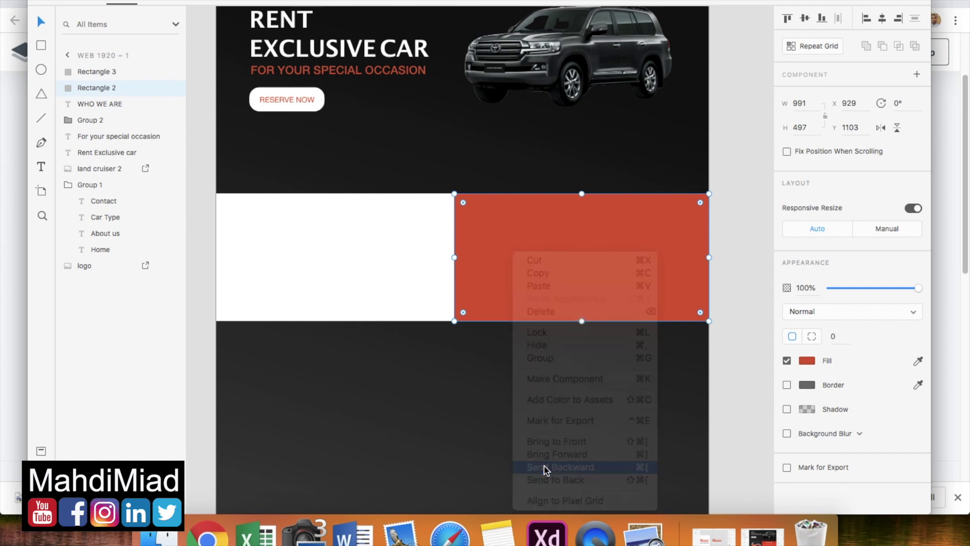
pyautogui.moveTo(534, 243); pyautogui.dragTo(540, 226)
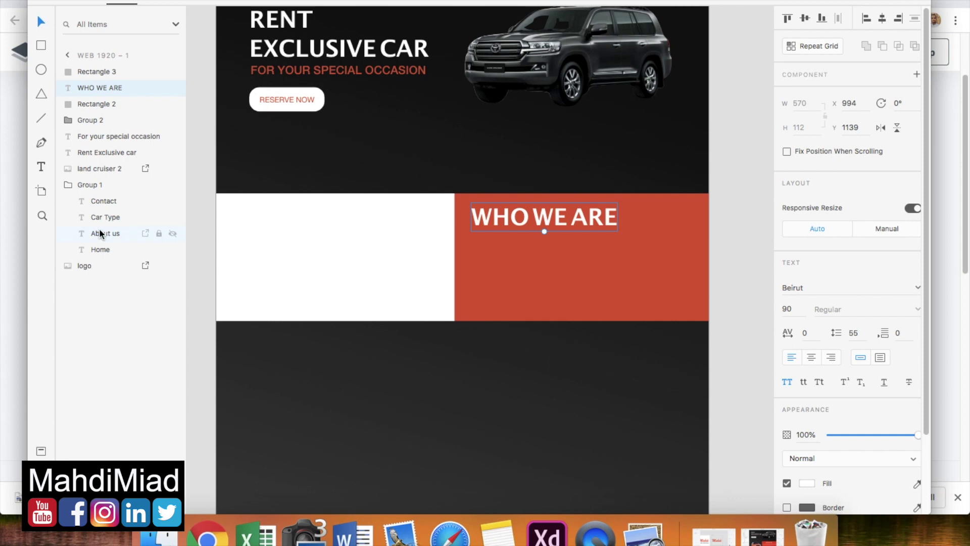
# Create an area text box about 792 by 197 beneath WHO WE ARE, reading "This is about our company".
pyautogui.click(42, 169)
pyautogui.moveTo(471, 240); pyautogui.dragTo(674, 292)
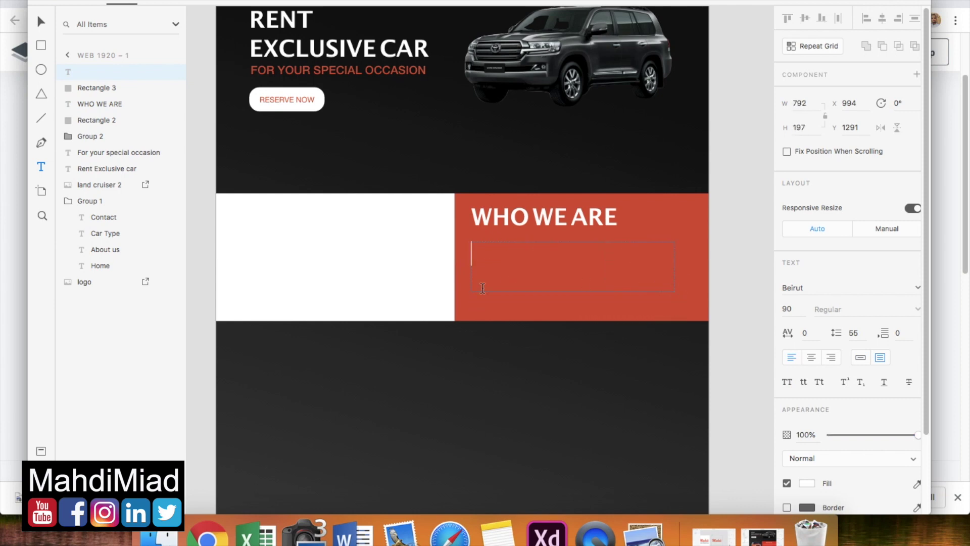
pyautogui.write('This is')
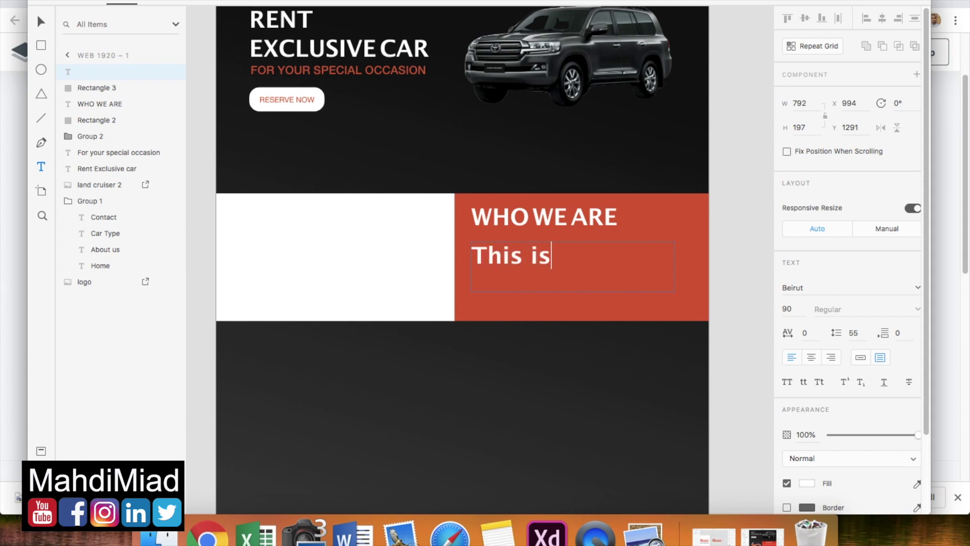
pyautogui.write(' ab')
pyautogui.press('BackSpace')
pyautogui.press('BackSpace')
pyautogui.write('ab')
pyautogui.press('BackSpace')
pyautogui.write('bout our ')
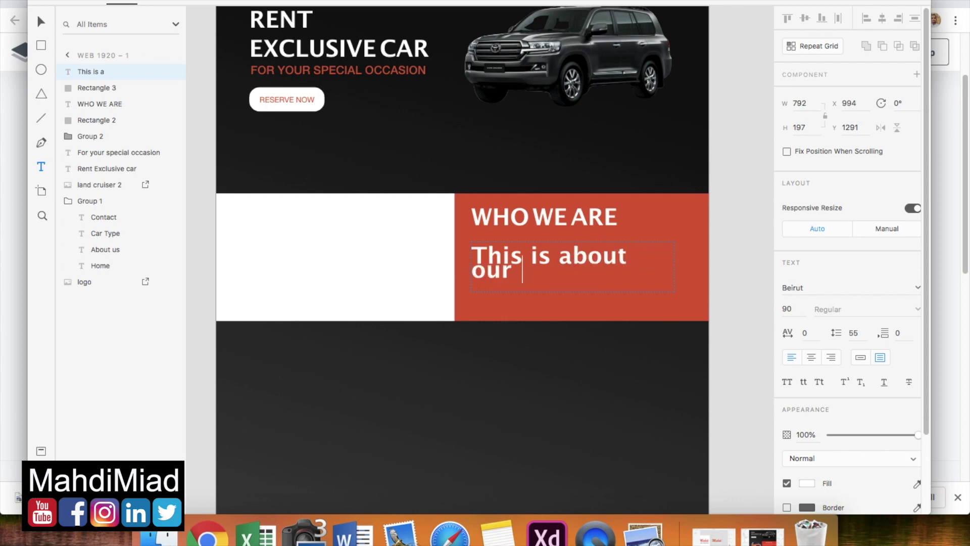
pyautogui.write('company')
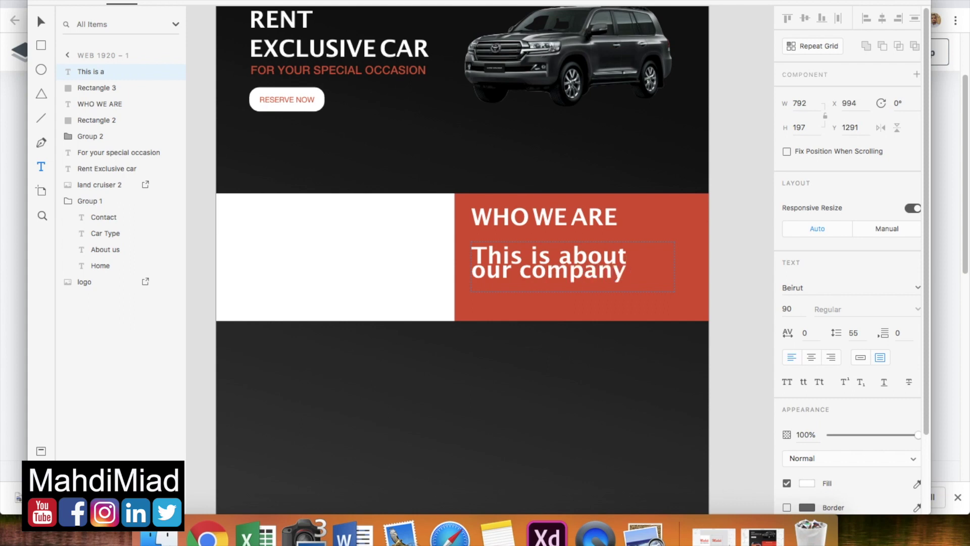
# Set the font size of the "This is about our company" text to 25.
pyautogui.press('super+a')
pyautogui.click(790, 309)
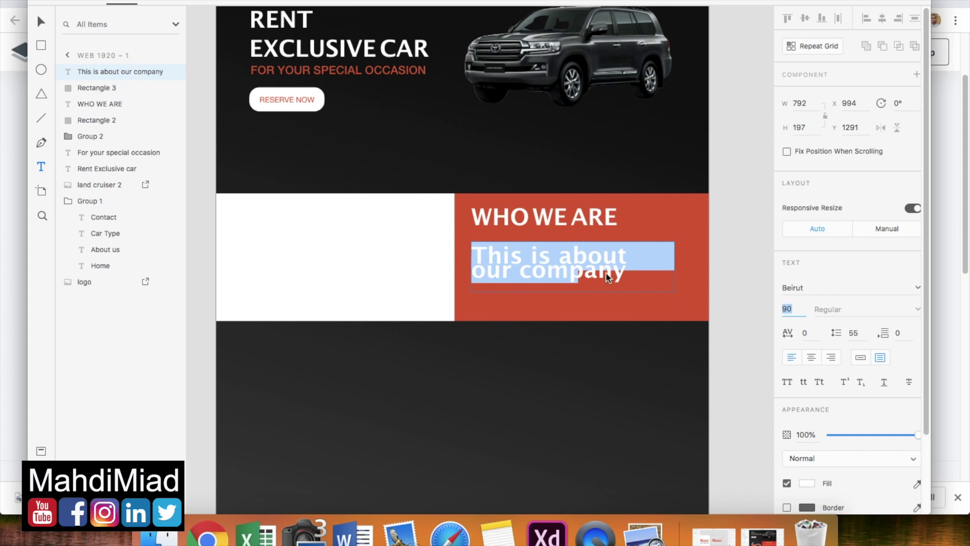
pyautogui.press('Return')
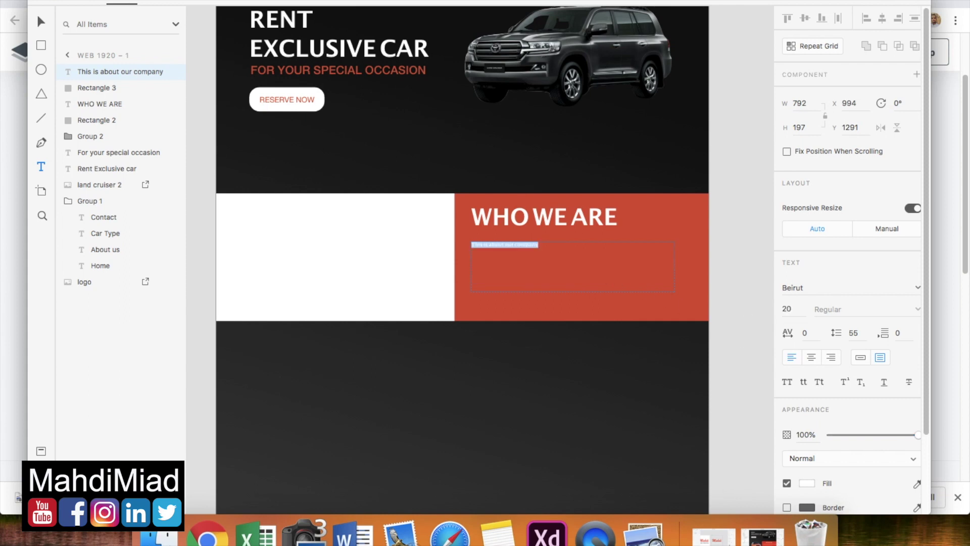
pyautogui.press('Escape')
pyautogui.click(792, 306)
pyautogui.write('25')
pyautogui.press('Return')
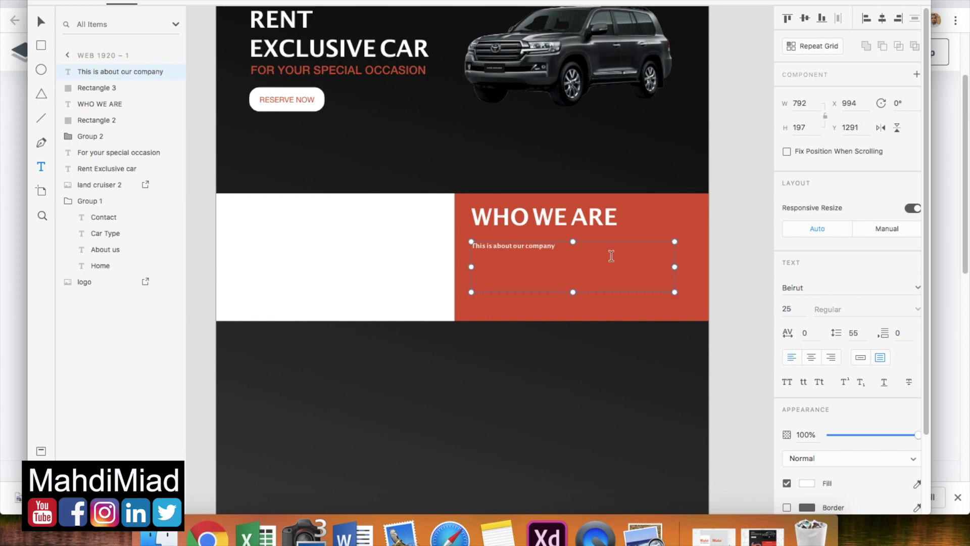
pyautogui.doubleClick(552, 251)
pyautogui.click(549, 249)
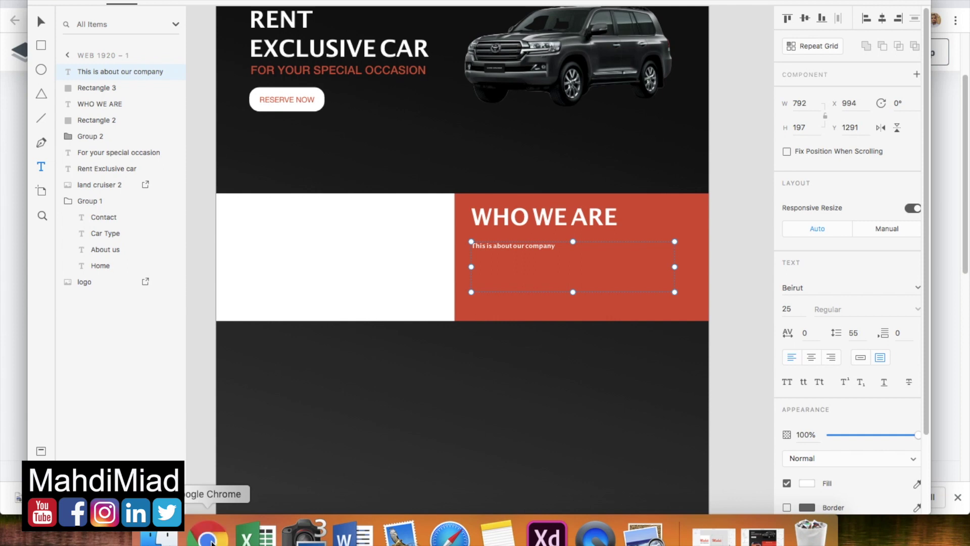
# Switch to Google Chrome and search Google for "lorem ipsum".
pyautogui.click(211, 540)
pyautogui.click(546, 27)
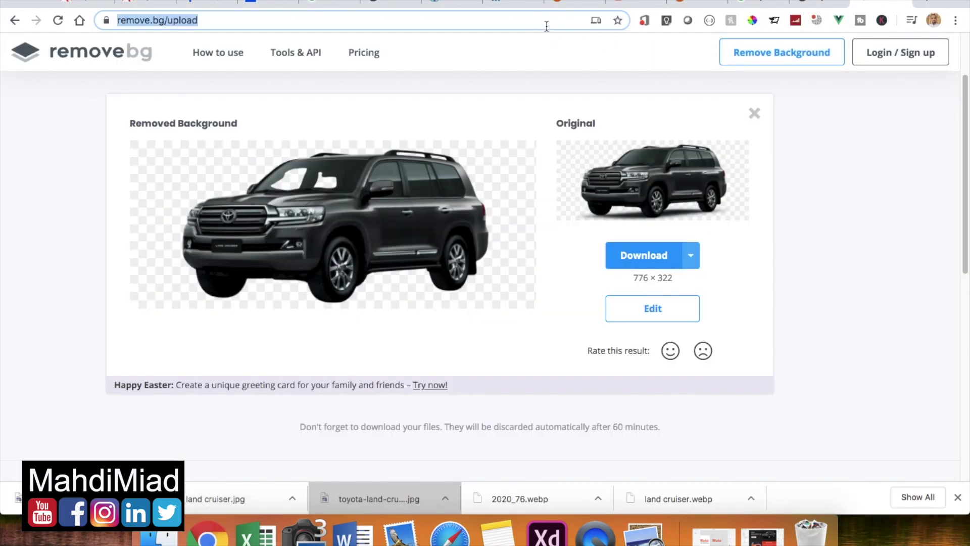
pyautogui.write('lo')
pyautogui.press('BackSpace')
pyautogui.press('BackSpace')
pyautogui.press('BackSpace')
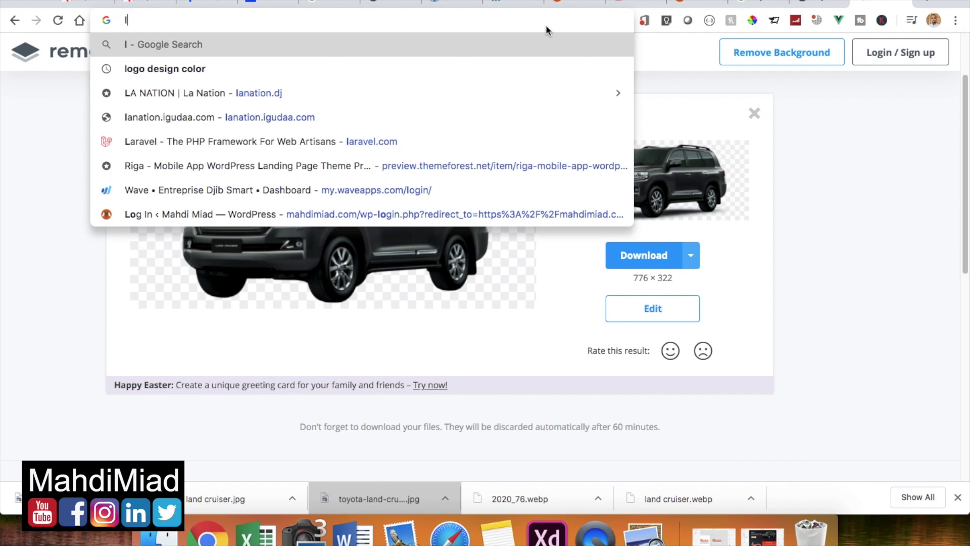
pyautogui.write('lore')
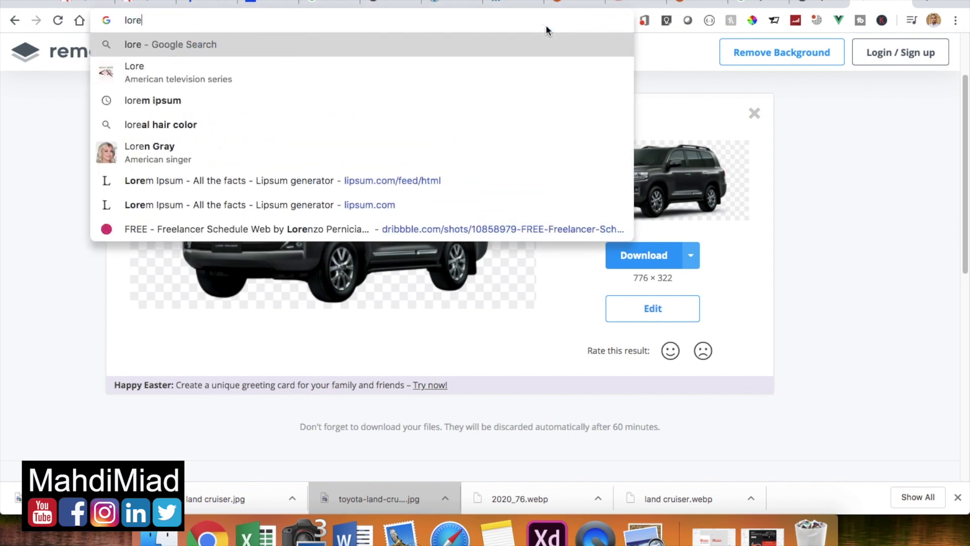
pyautogui.press('Down')
pyautogui.press('Down')
pyautogui.press('Return')
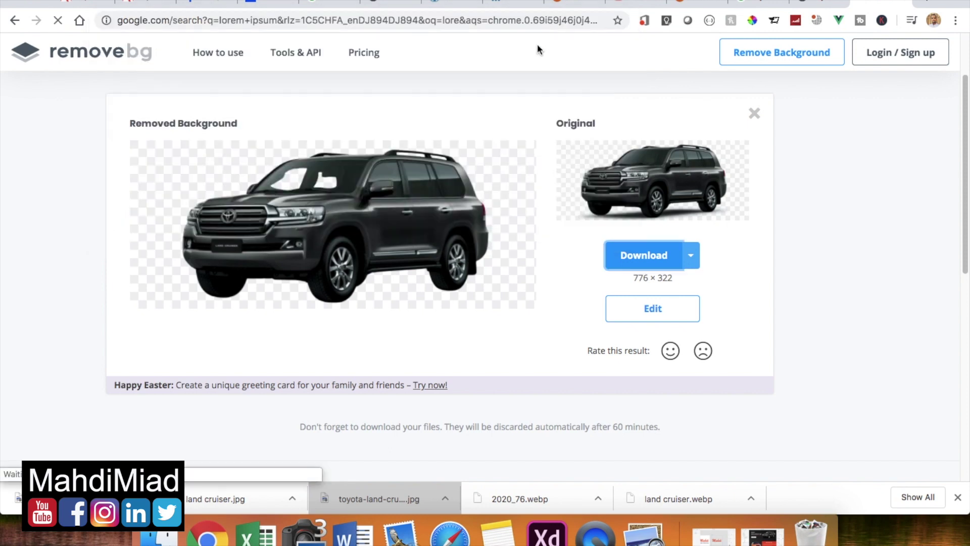
# Open lipsum.com from the results and generate 4 paragraphs of Lorem Ipsum.
pyautogui.click(150, 178)
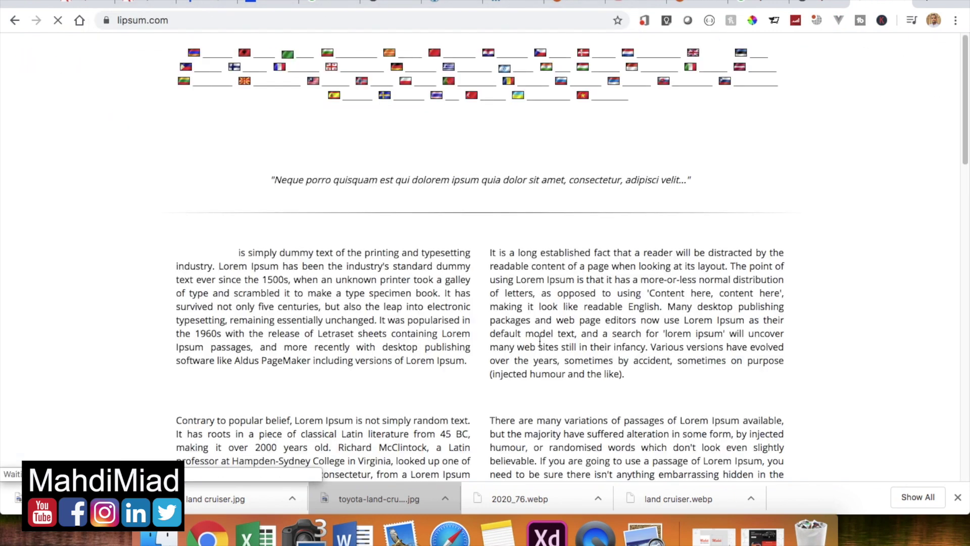
pyautogui.scroll(-6, 540, 341)
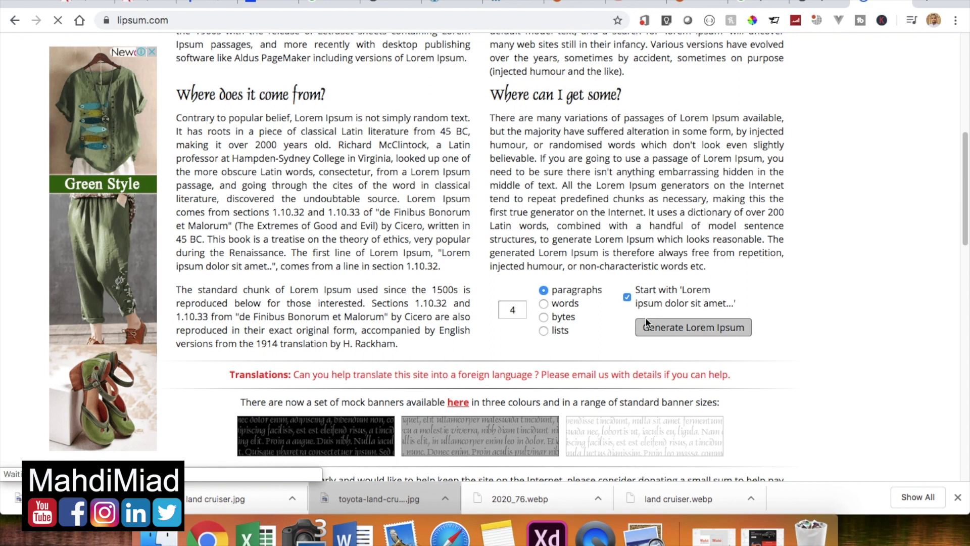
pyautogui.click(683, 328)
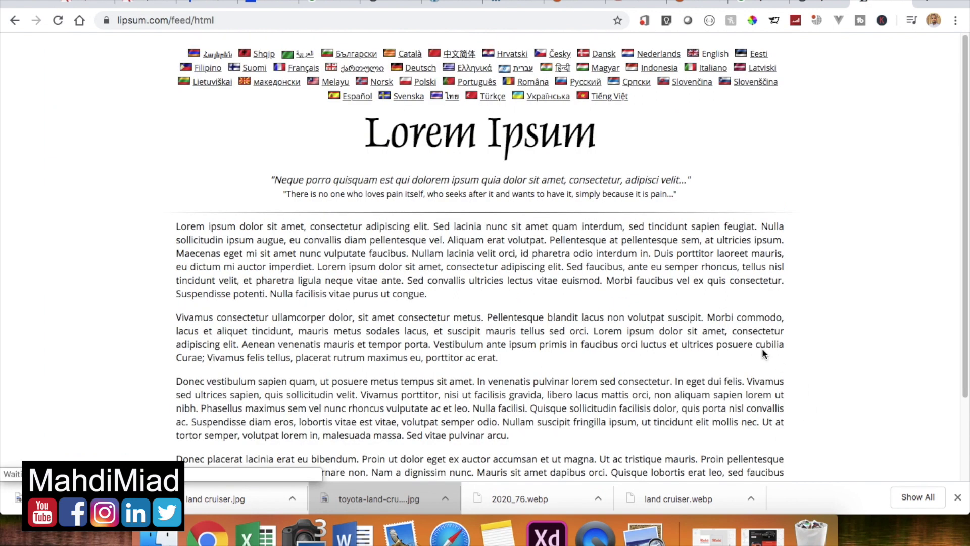
# Copy the first generated paragraph and paste it over the "This is about our company" text in Adobe XD.
pyautogui.scroll(-5, 420, 234)
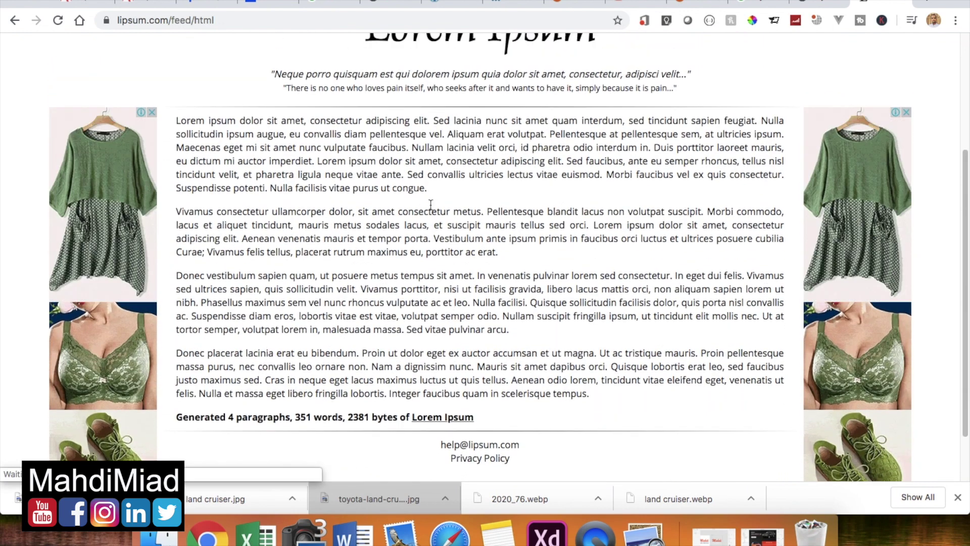
pyautogui.moveTo(425, 188); pyautogui.dragTo(179, 123)
pyautogui.press('super+c')
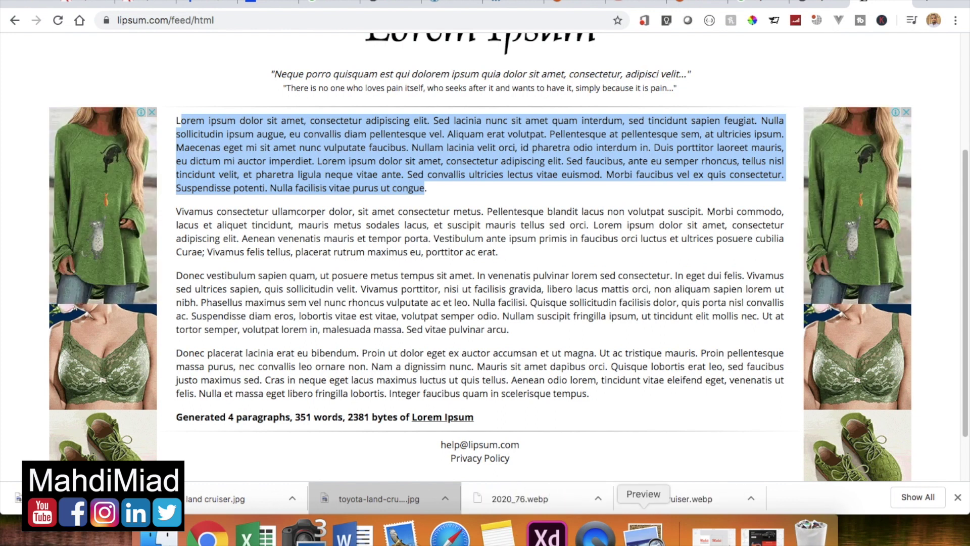
pyautogui.click(547, 533)
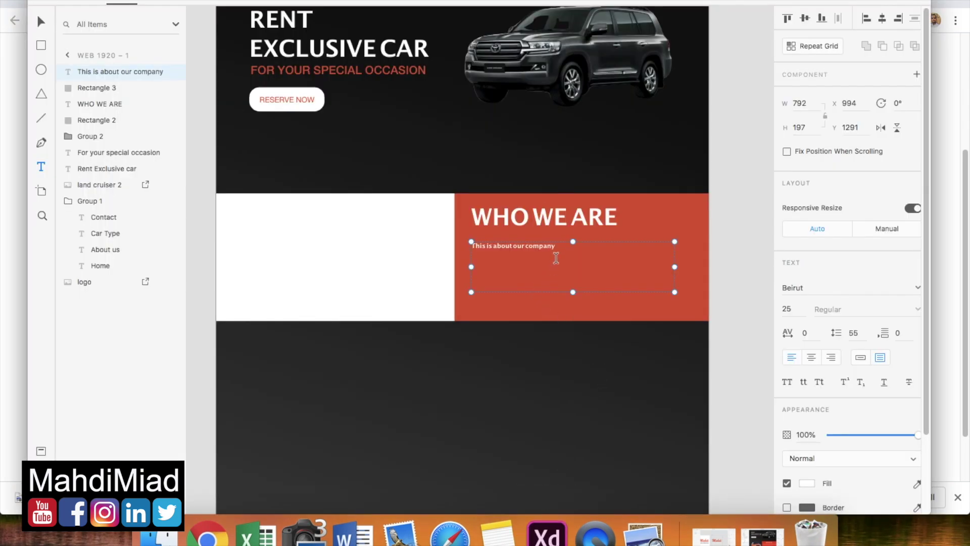
pyautogui.doubleClick(557, 260)
pyautogui.press('super+v')
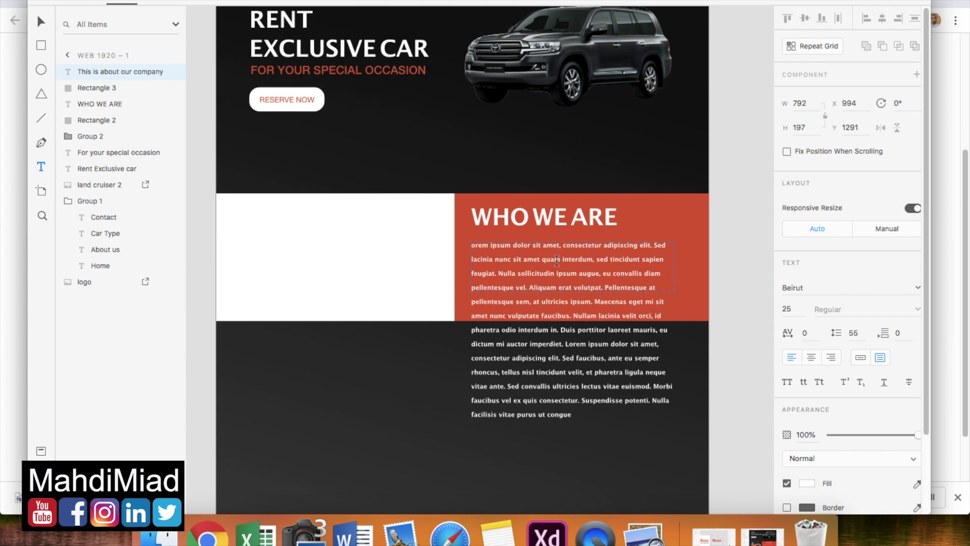
# Trim the pasted paragraph so it ends with "Aliquam erat volutpat".
pyautogui.moveTo(576, 414); pyautogui.dragTo(607, 283)
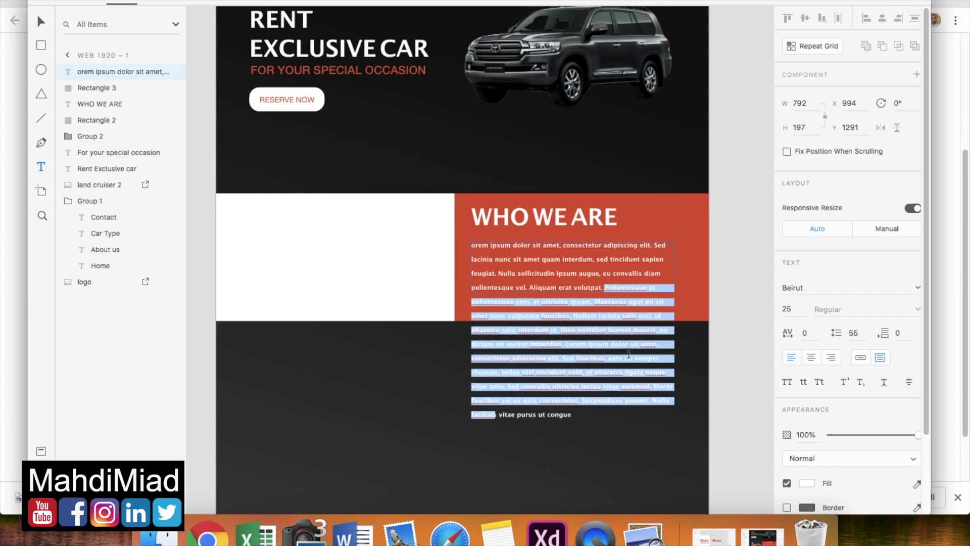
pyautogui.write('P')
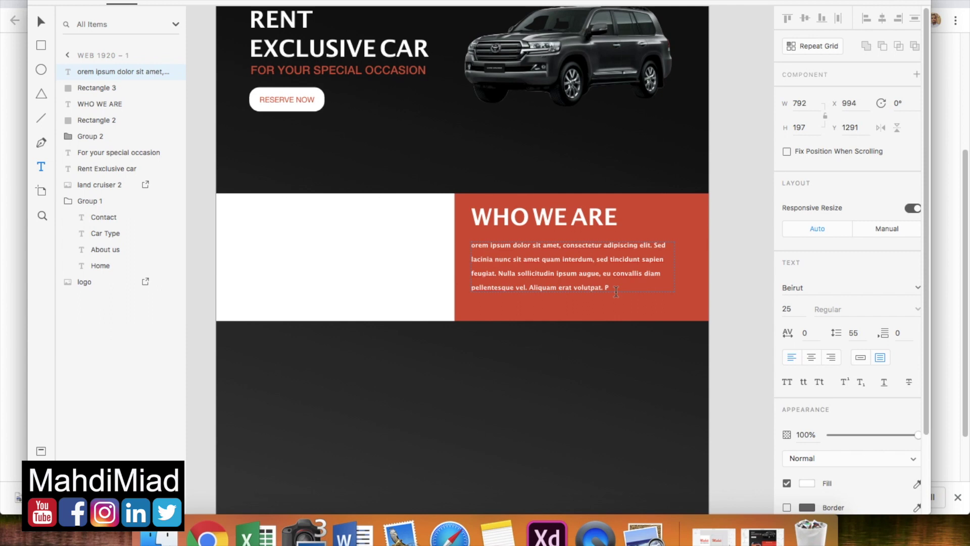
pyautogui.press('Escape')
pyautogui.click(427, 383)
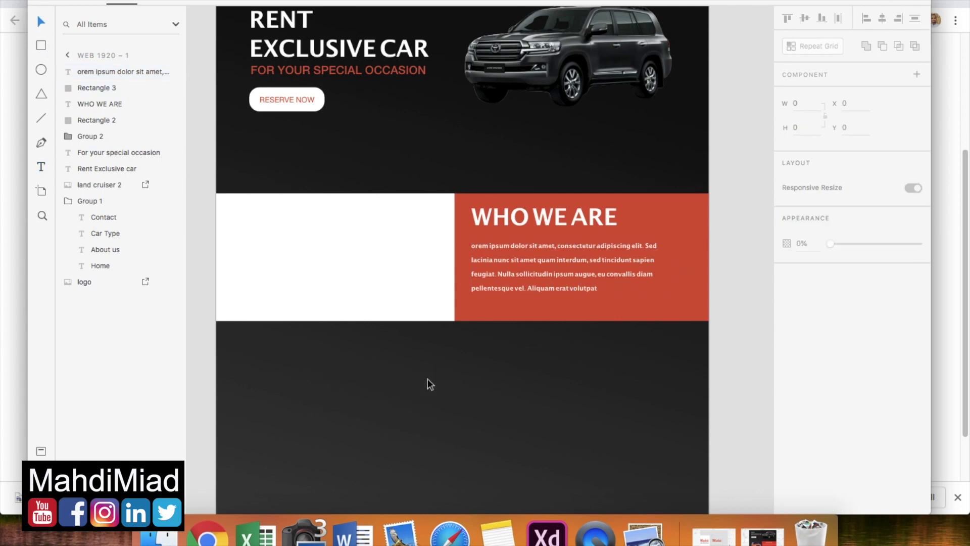
# Narrow the paragraph's text box to about 748 wide and extend it slightly downward.
pyautogui.click(554, 287)
pyautogui.moveTo(675, 266)
pyautogui.mouseDown()
pyautogui.moveTo(695, 264)
pyautogui.moveTo(661, 264)
pyautogui.mouseUp()
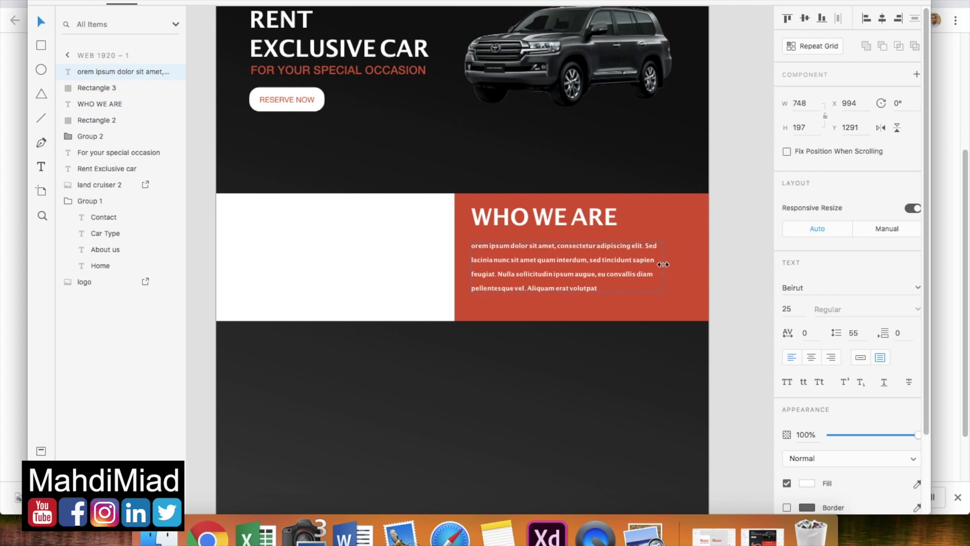
pyautogui.moveTo(570, 293); pyautogui.dragTo(570, 303)
pyautogui.click(573, 394)
# Select the white rectangle beside WHO WE ARE and locate land cruiser 2.png in Finder's images folder.
pyautogui.scroll(-2, 575, 397)
pyautogui.hscroll(-2, 574, 396)
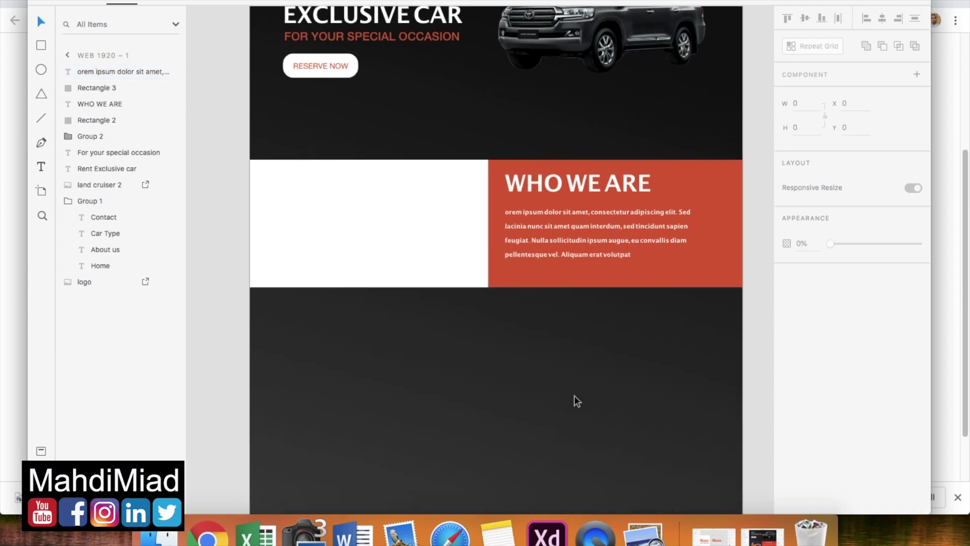
pyautogui.click(383, 235)
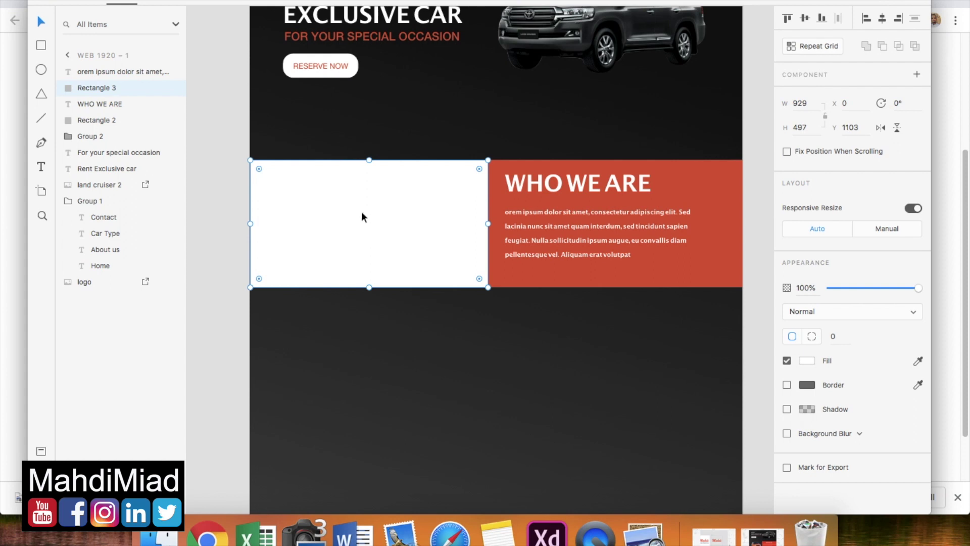
pyautogui.scroll(-3, 362, 217)
pyautogui.scroll(3, 362, 217)
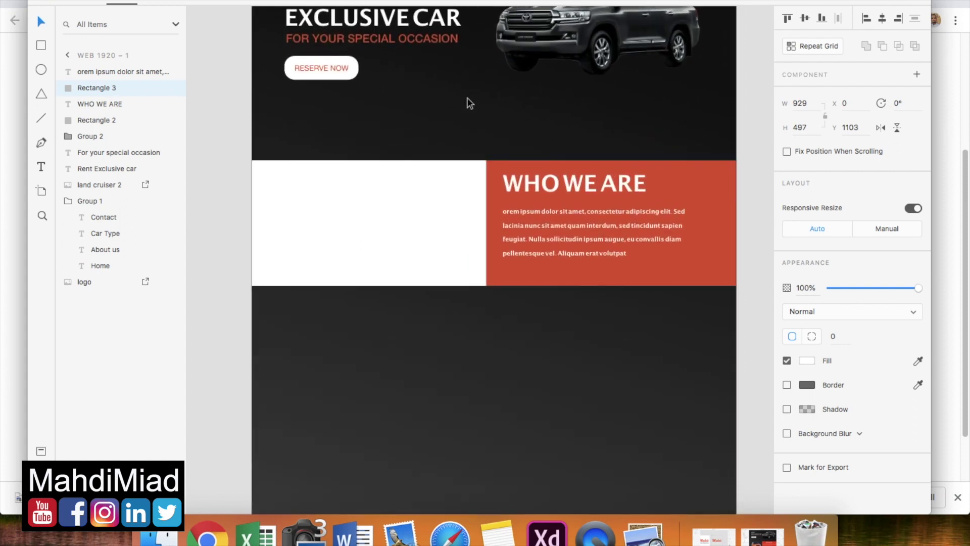
pyautogui.scroll(2, 489, 100)
pyautogui.click(159, 537)
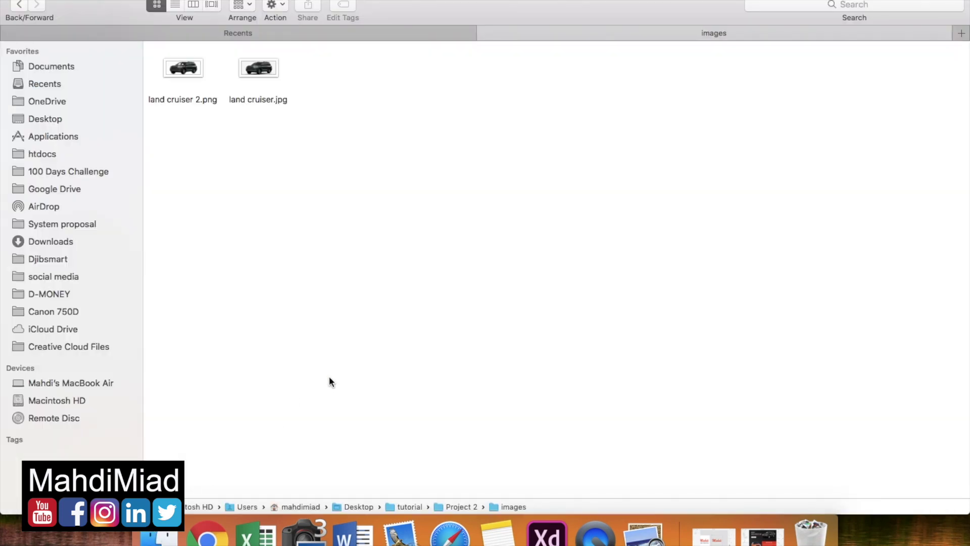
pyautogui.click(188, 78)
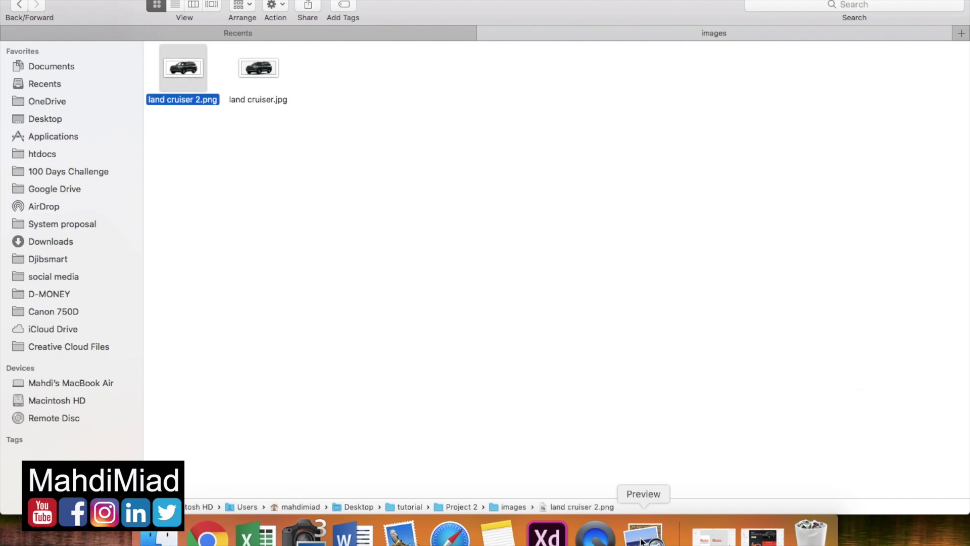
pyautogui.click(547, 534)
pyautogui.click(160, 536)
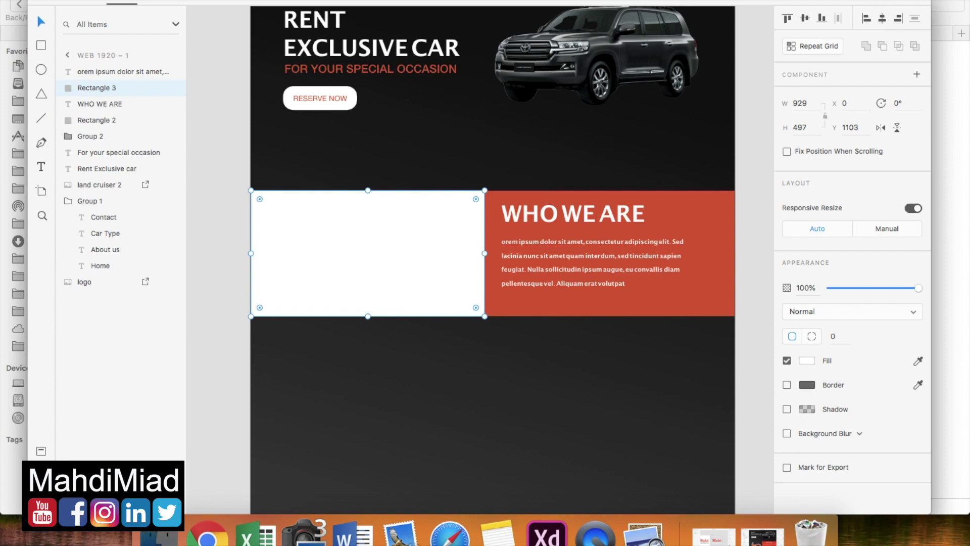
# Narrow the Finder window and shift the Adobe XD window so the image files and the artboard are accessible side by side.
pyautogui.moveTo(967, 158); pyautogui.dragTo(377, 168)
pyautogui.click(424, 7)
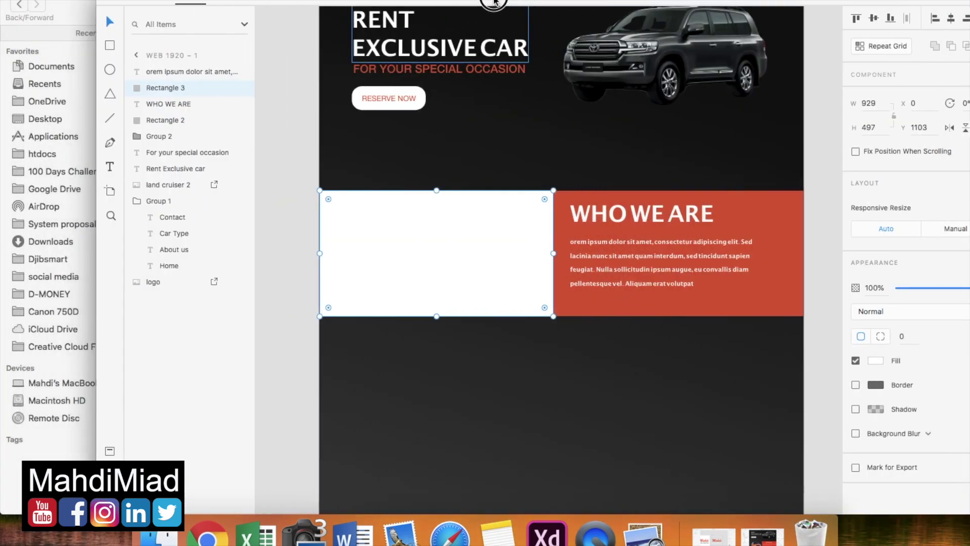
pyautogui.moveTo(106, 13); pyautogui.dragTo(128, 14)
pyautogui.click(104, 91)
# Fill the white rectangle with land cruiser 2.png and shift the picture upward inside its frame.
pyautogui.moveTo(191, 76); pyautogui.dragTo(457, 229)
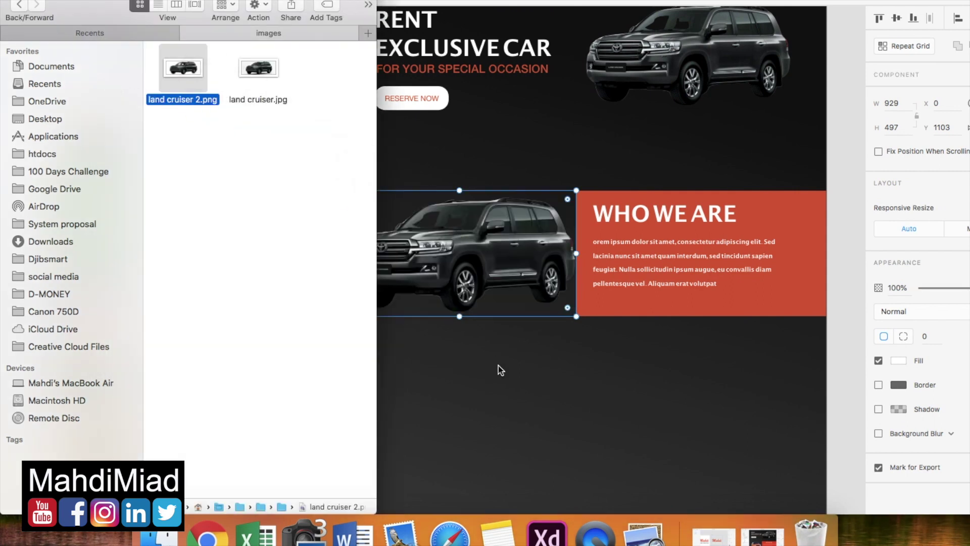
pyautogui.click(509, 387)
pyautogui.doubleClick(470, 263)
pyautogui.moveTo(471, 261); pyautogui.dragTo(468, 204)
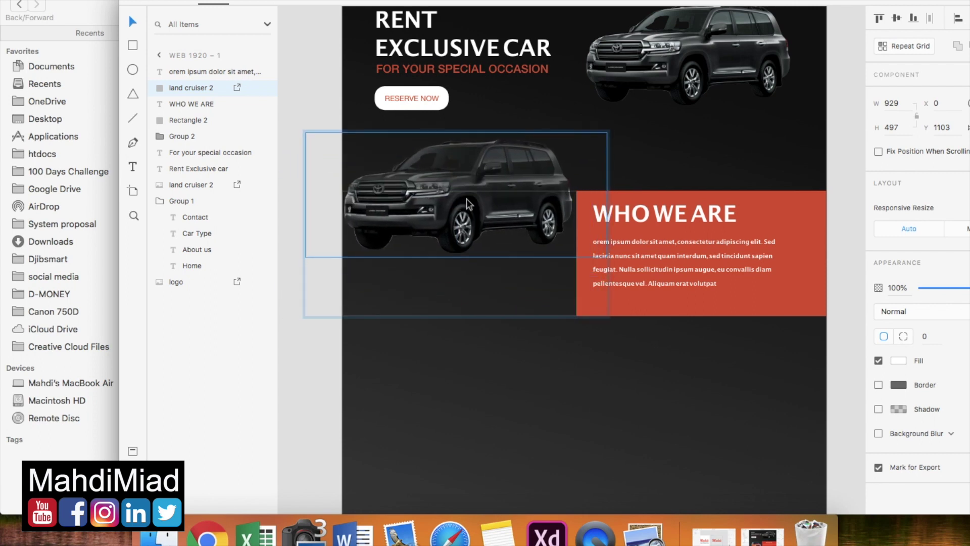
pyautogui.click(528, 400)
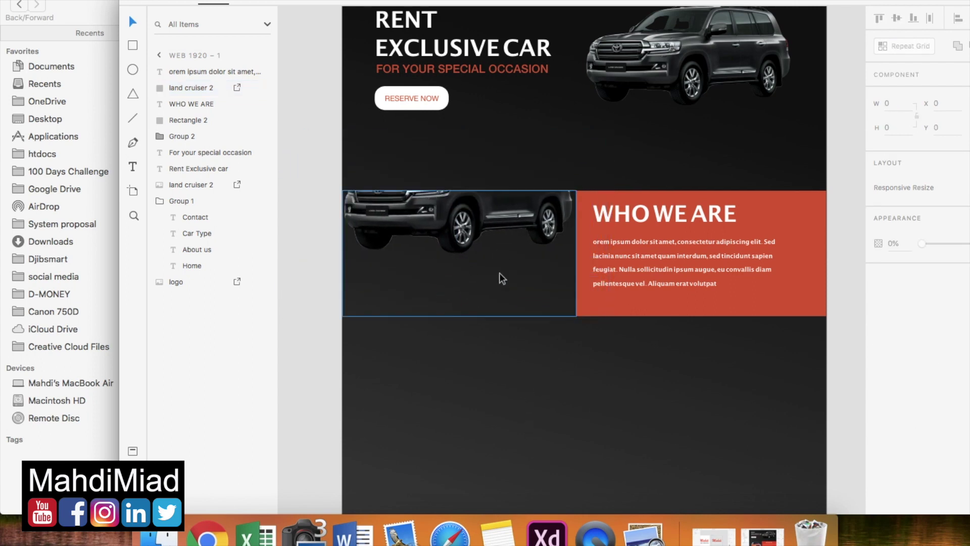
# Delete the rectangle filled with the cropped car picture beside the WHO WE ARE panel.
pyautogui.scroll(2, 607, 152)
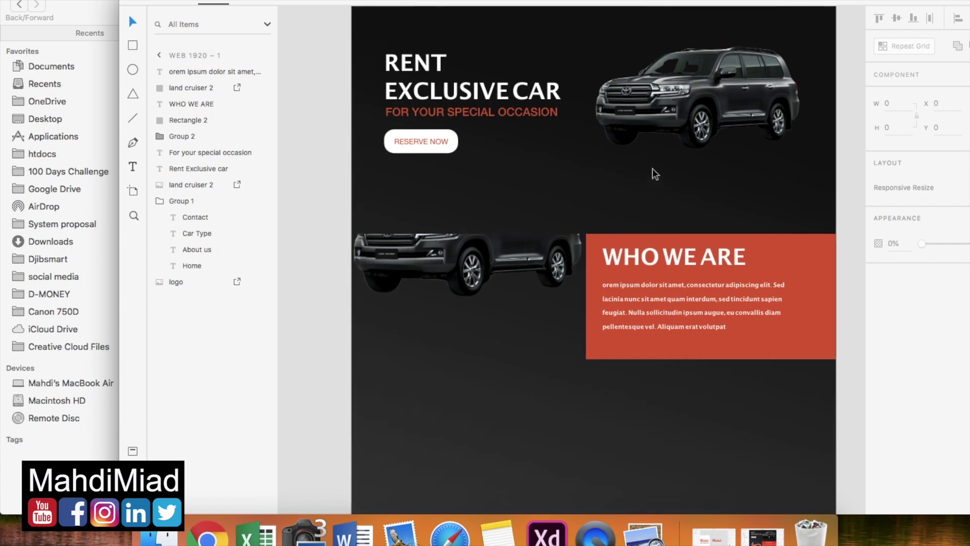
pyautogui.click(697, 86)
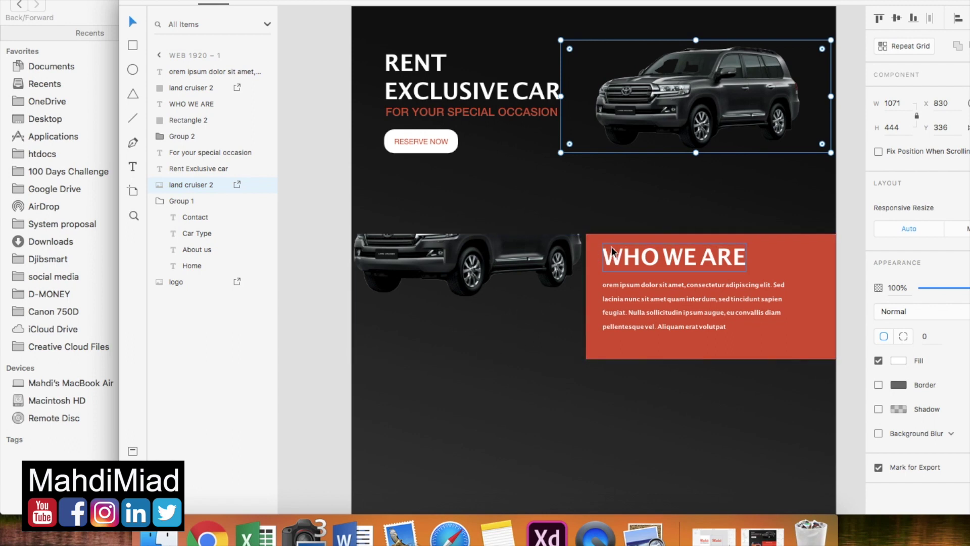
pyautogui.click(478, 255)
pyautogui.press('Delete')
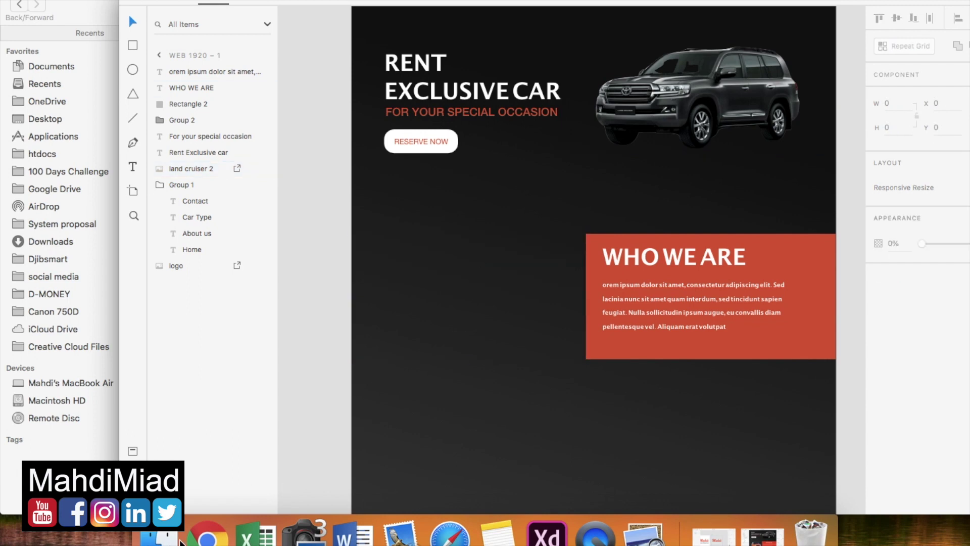
# Paste land cruiser 2.png as a separate image beside the WHO WE ARE panel, scaled to about 1077 by 447.
pyautogui.click(171, 537)
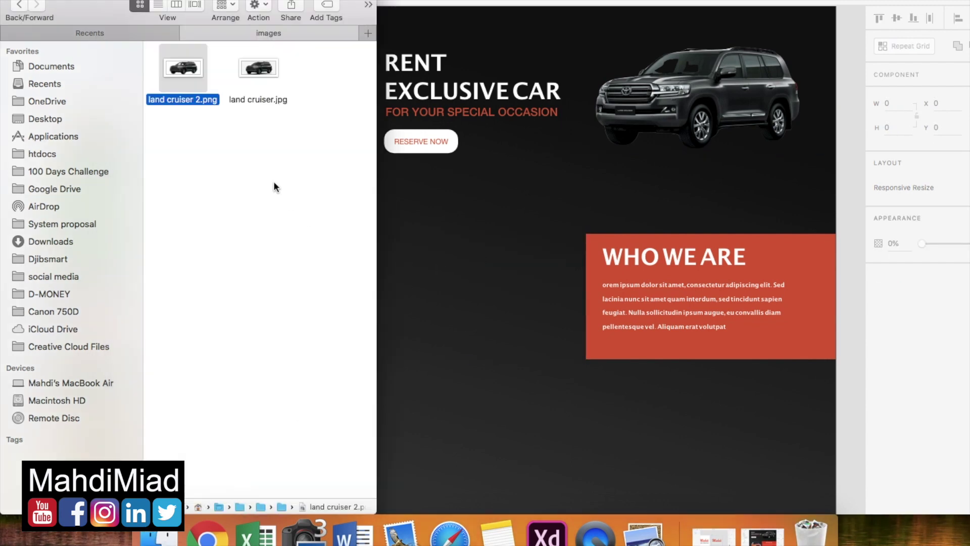
pyautogui.click(448, 275)
pyautogui.press('cmd+v')
pyautogui.moveTo(561, 262); pyautogui.dragTo(445, 299)
pyautogui.moveTo(382, 339); pyautogui.dragTo(305, 370)
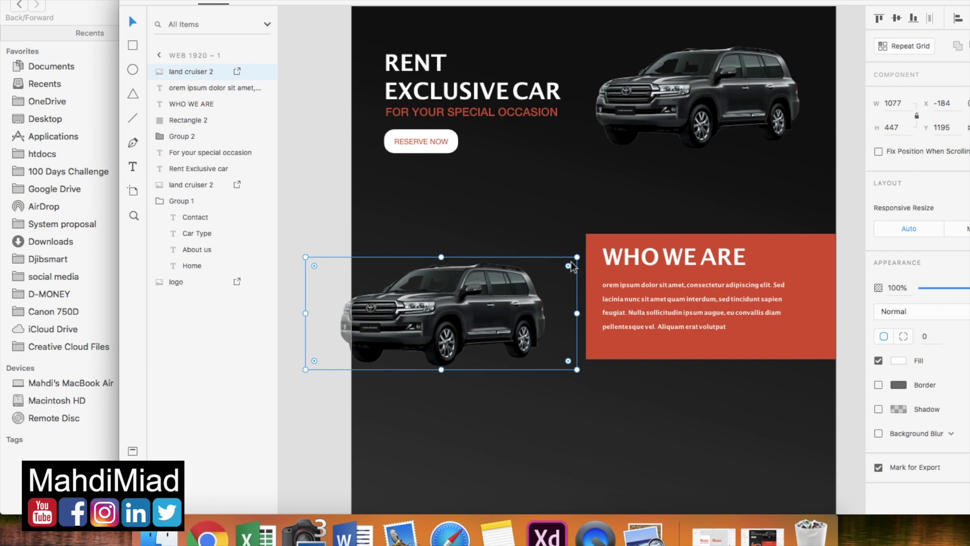
# Resize the pasted car image to about 1039 by 431 and position it at about X -40, Y 1139.
pyautogui.moveTo(575, 259); pyautogui.dragTo(600, 238)
pyautogui.moveTo(500, 276); pyautogui.dragTo(516, 300)
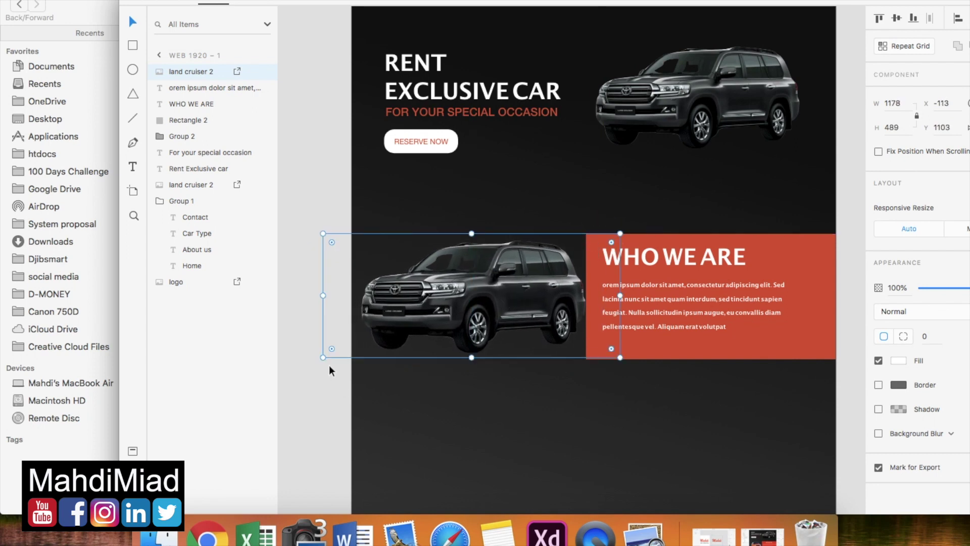
pyautogui.moveTo(323, 358); pyautogui.dragTo(357, 342)
pyautogui.moveTo(496, 271); pyautogui.dragTo(479, 281)
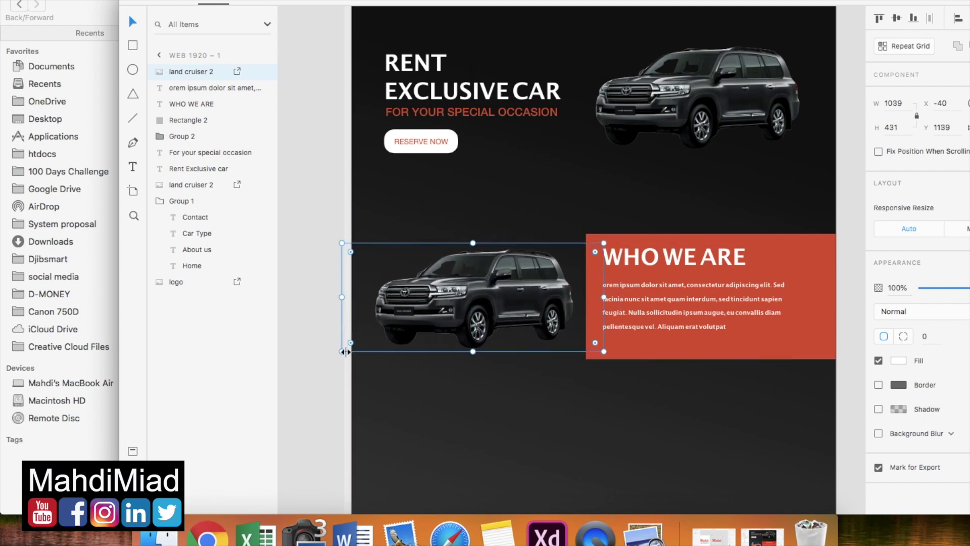
# Turn on the layout grid for the Web 1920 – 1 artboard.
pyautogui.scroll(5, 452, 169)
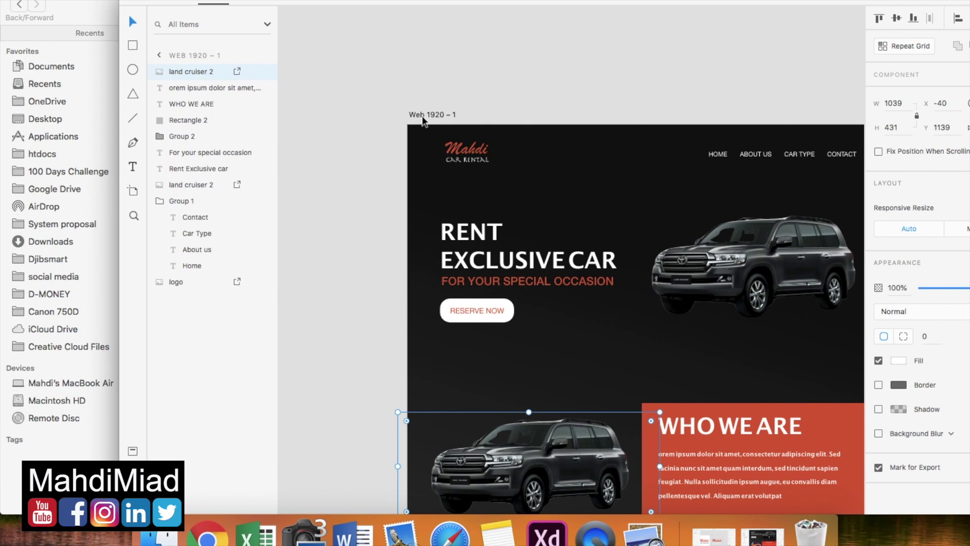
pyautogui.click(432, 114)
pyautogui.scroll(-5, 517, 232)
pyautogui.hscroll(4, 517, 231)
pyautogui.click(878, 387)
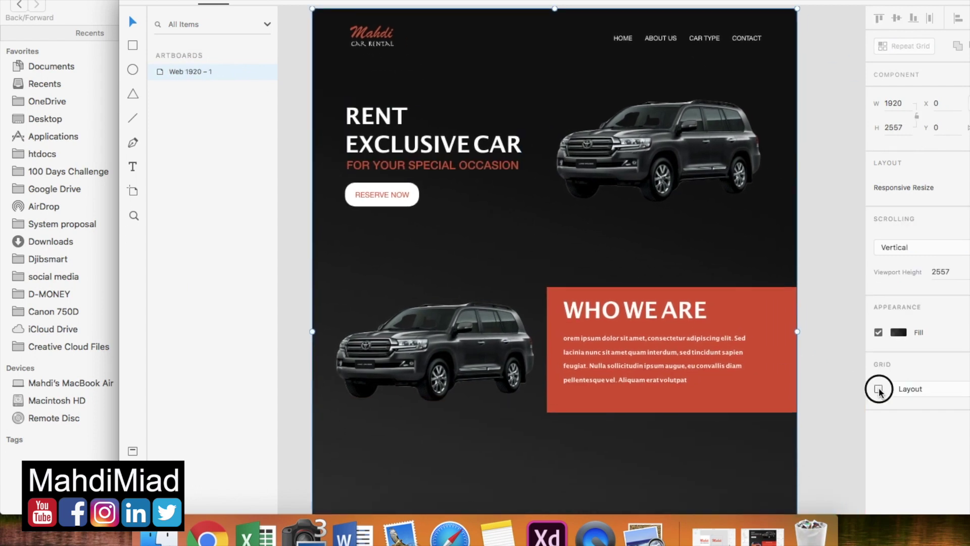
# Shrink the lower car picture within its frame so its front lines up with the first grid column, and lower it slightly.
pyautogui.click(486, 346)
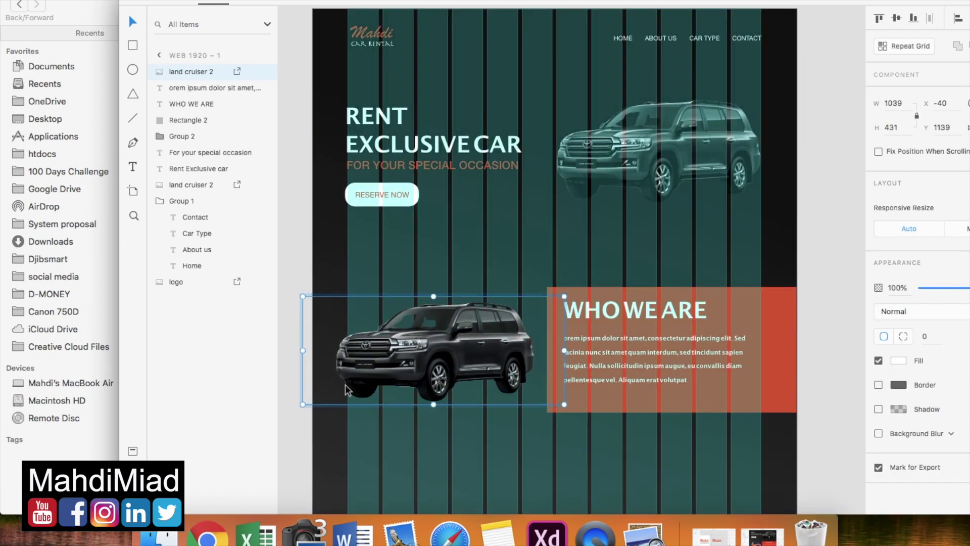
pyautogui.moveTo(302, 404); pyautogui.dragTo(320, 401)
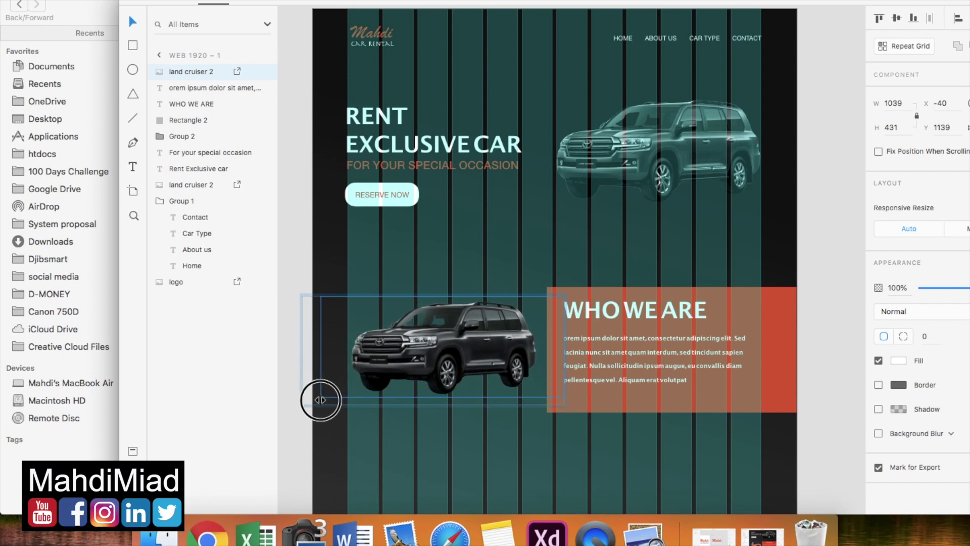
pyautogui.moveTo(422, 363); pyautogui.dragTo(422, 368)
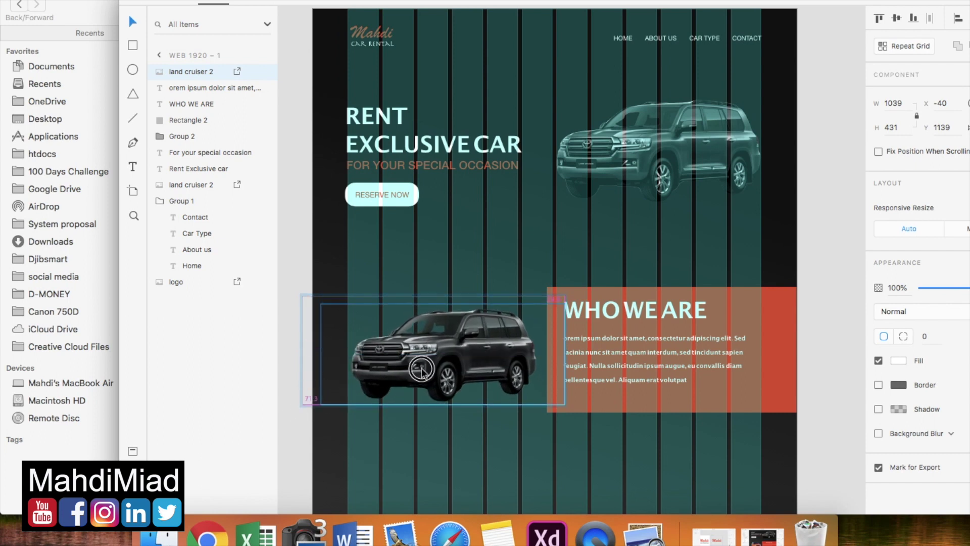
pyautogui.click(286, 382)
# Turn off the artboard's layout grid.
pyautogui.scroll(4, 394, 140)
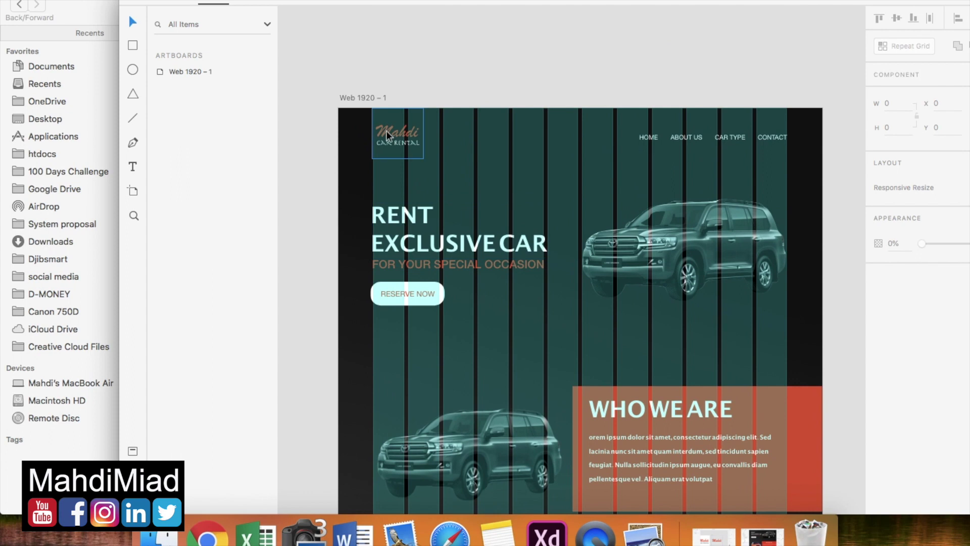
pyautogui.click(352, 98)
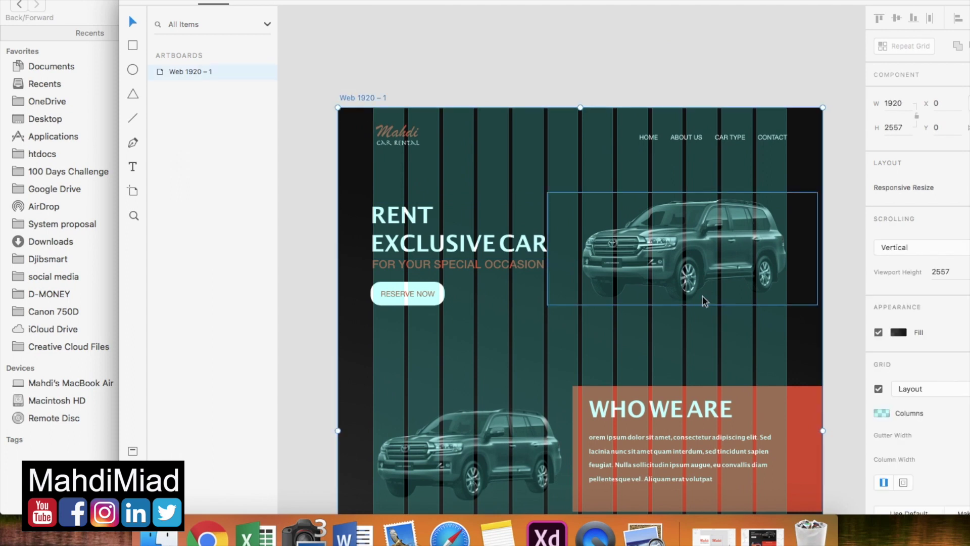
pyautogui.click(878, 390)
# Check the lower car picture's crop inside its frame and delete the separate image.
pyautogui.scroll(-4, 695, 425)
pyautogui.click(460, 281)
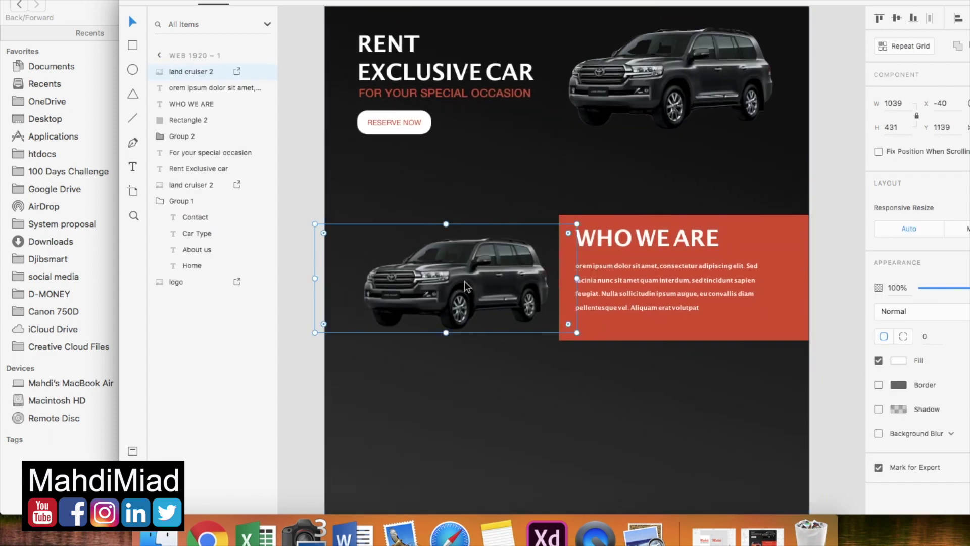
pyautogui.doubleClick(467, 286)
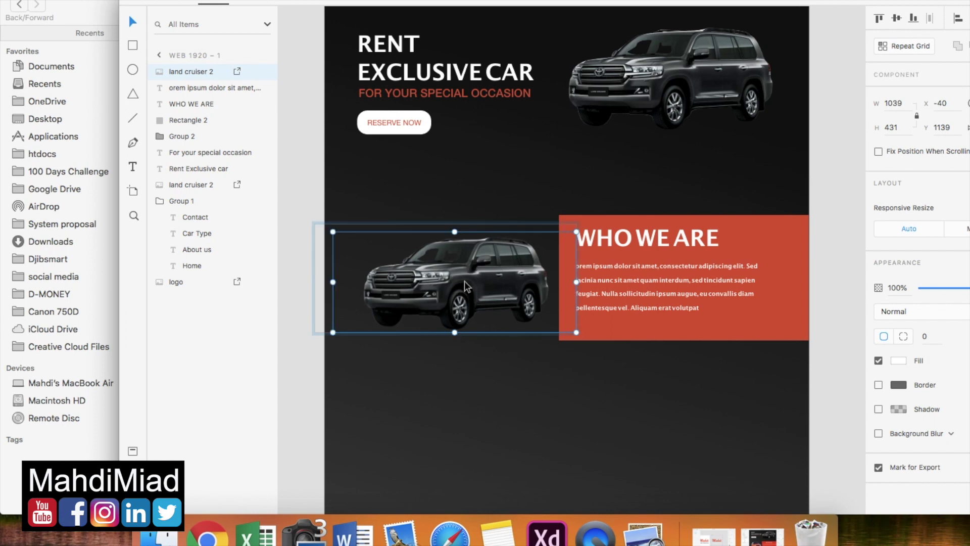
pyautogui.click(484, 385)
pyautogui.click(461, 282)
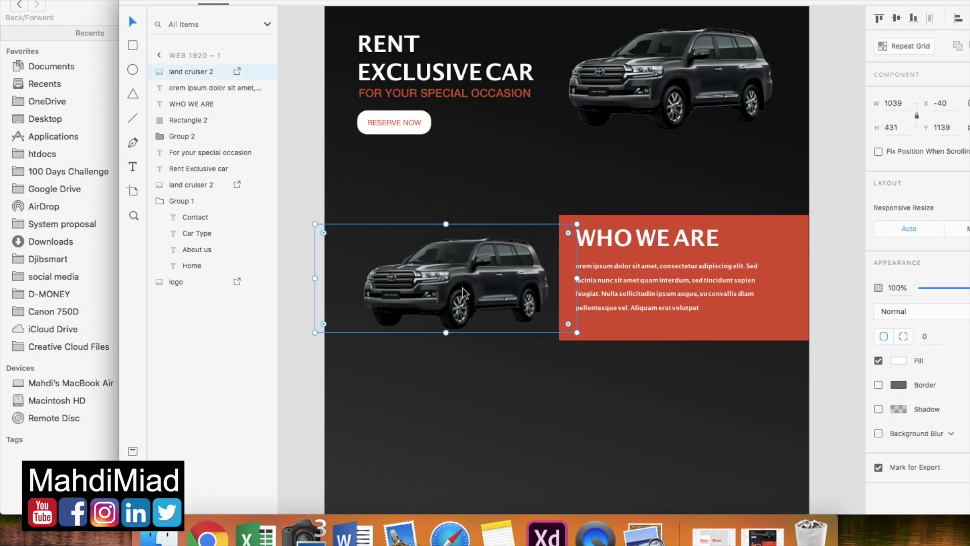
pyautogui.press('Delete')
pyautogui.click(159, 536)
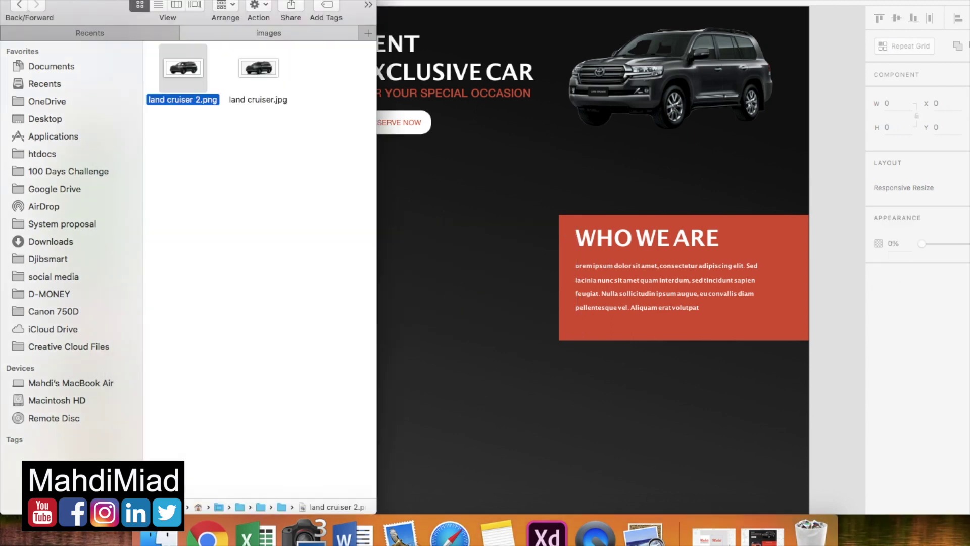
pyautogui.click(478, 364)
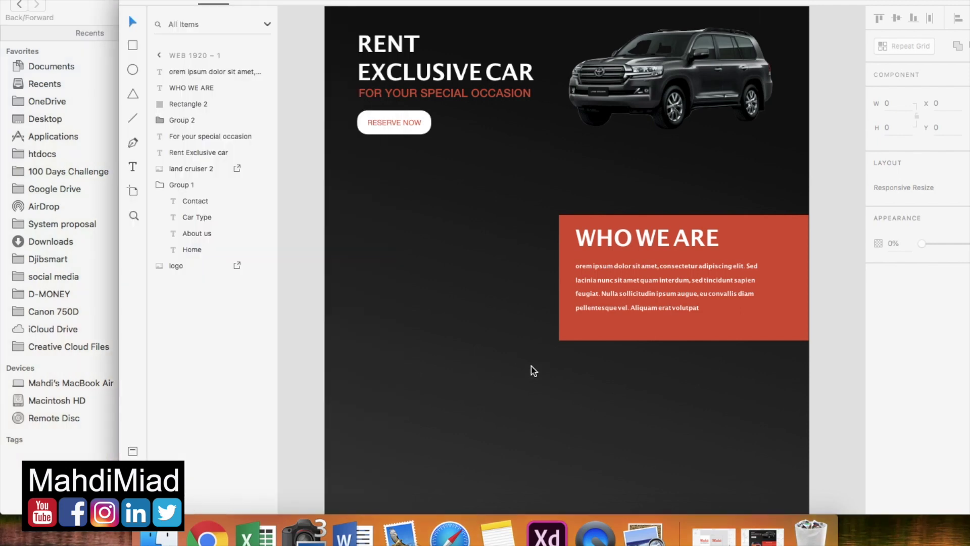
# Undo the car image edits back to the empty white rectangle beside WHO WE ARE.
pyautogui.press('super+z')
pyautogui.press('super+z')
pyautogui.press('super+z')
pyautogui.press('super+z')
pyautogui.press('super+z')
pyautogui.press('super+z')
pyautogui.press('super+z')
pyautogui.press('super+z')
pyautogui.press('super+z')
pyautogui.press('super+z')
pyautogui.press('super+z')
pyautogui.press('super+z')
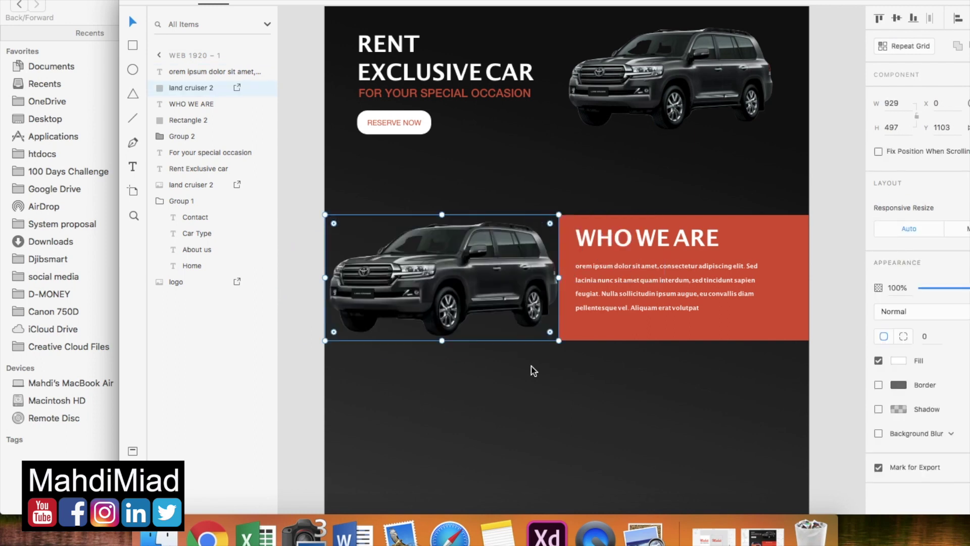
pyautogui.press('super+z')
pyautogui.click(520, 392)
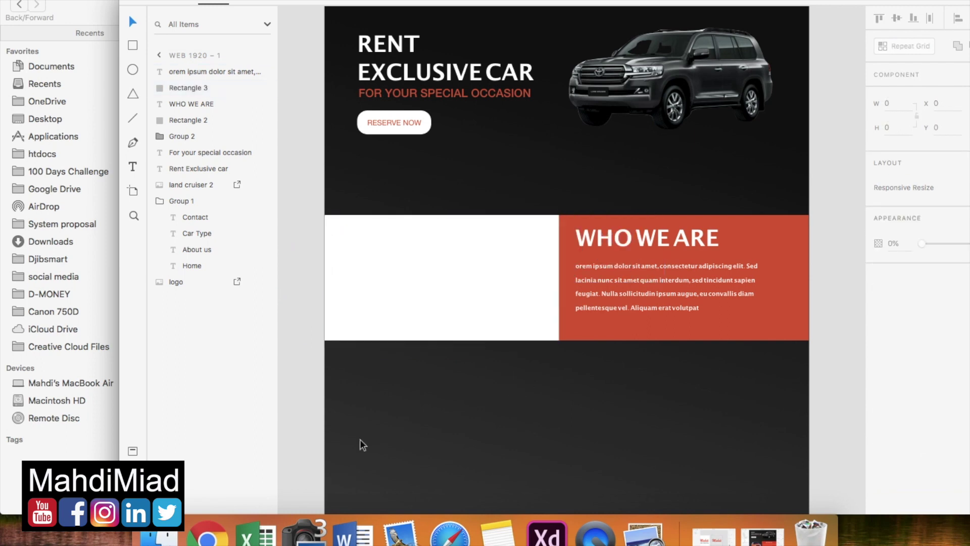
# Fill the white rectangle beside WHO WE ARE with land cruiser 2.png from Finder.
pyautogui.click(158, 536)
pyautogui.moveTo(192, 104); pyautogui.dragTo(434, 260)
pyautogui.click(508, 379)
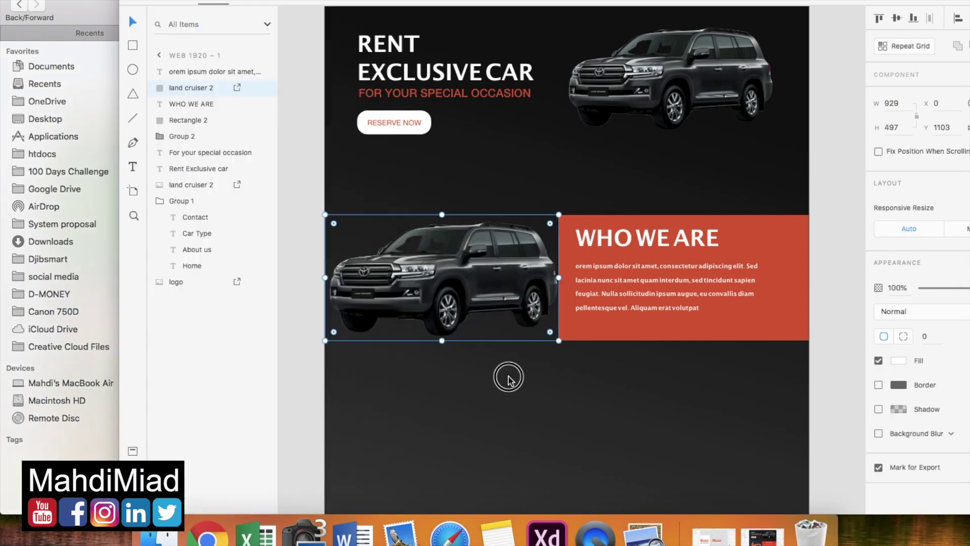
pyautogui.click(539, 403)
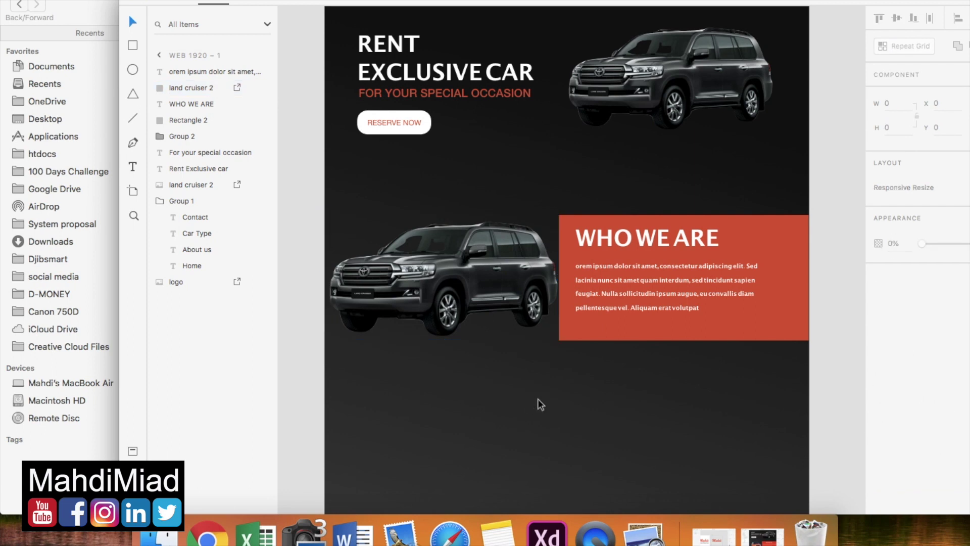
# Group the WHO WE ARE heading, its paragraph and the red rectangle, and undo a test move of the group.
pyautogui.scroll(-2, 539, 403)
pyautogui.scroll(2, 540, 394)
pyautogui.scroll(-3, 549, 372)
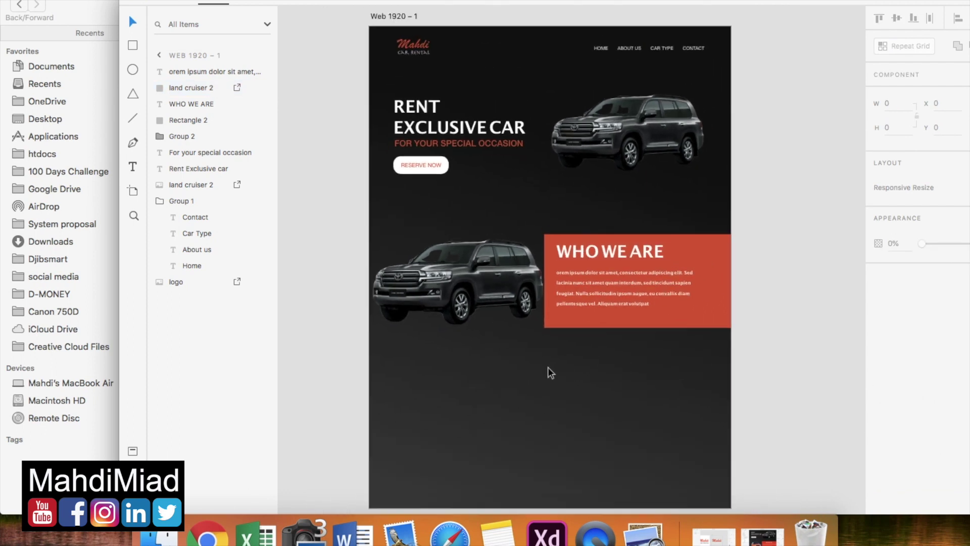
pyautogui.click(632, 289)
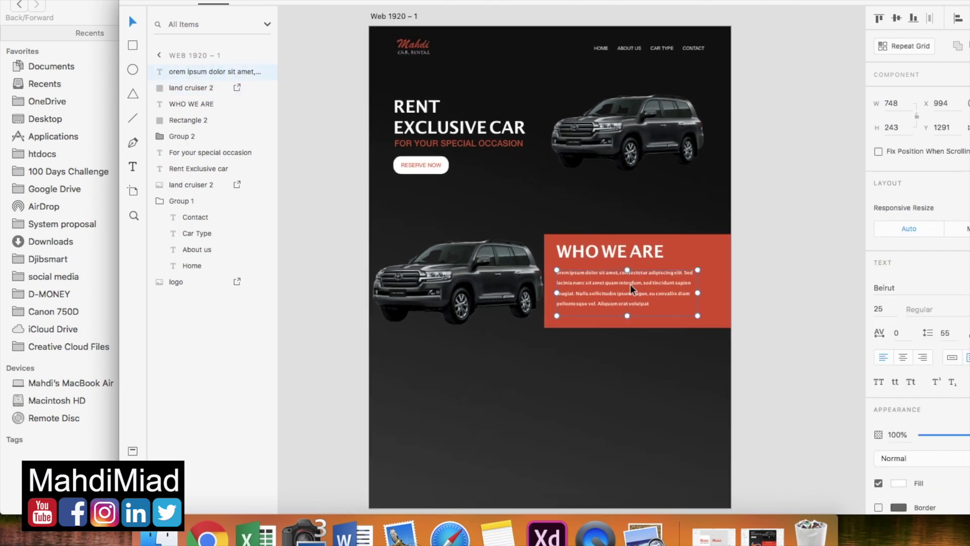
pyautogui.keyDown('shift'); pyautogui.click(634, 249); pyautogui.keyUp('shift')
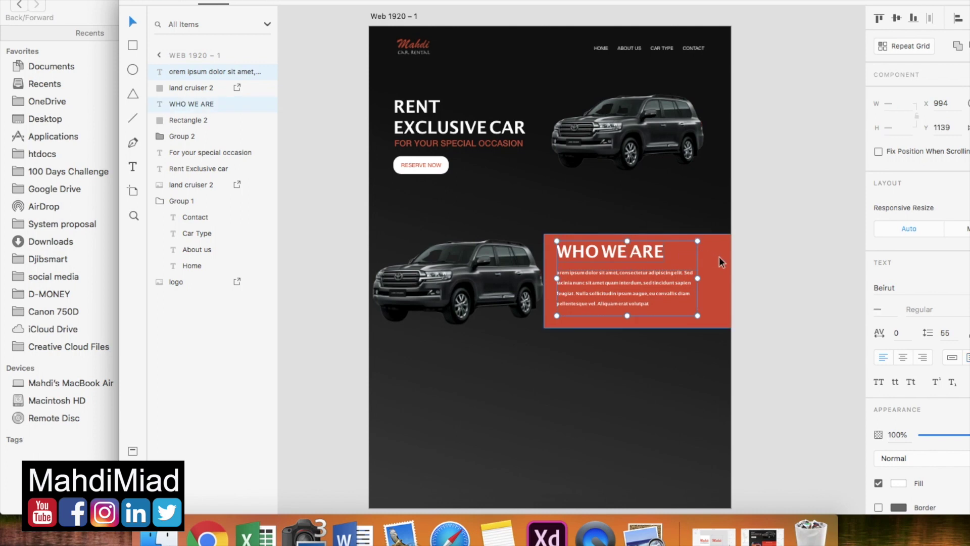
pyautogui.keyDown('shift'); pyautogui.click(721, 261); pyautogui.keyUp('shift')
pyautogui.rightClick(721, 261)
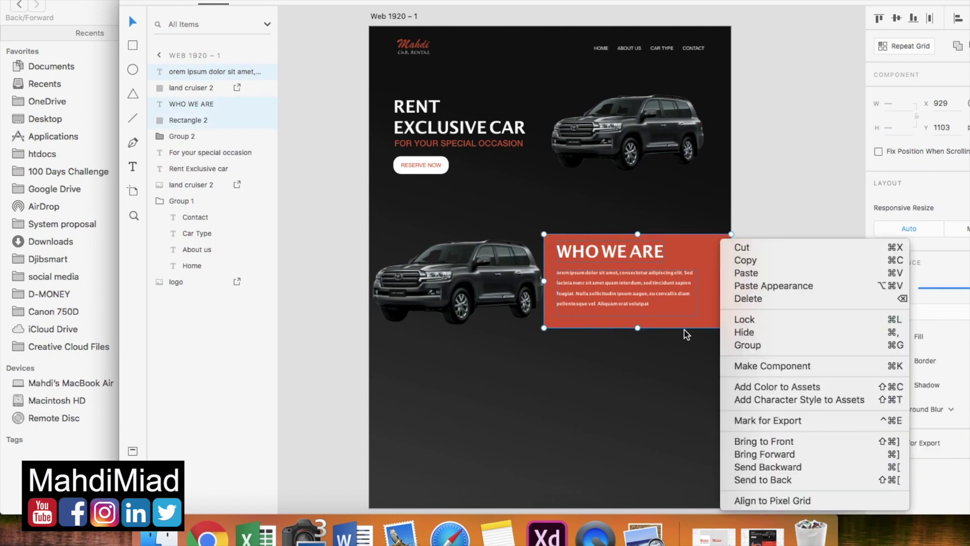
pyautogui.click(743, 344)
pyautogui.moveTo(625, 297); pyautogui.dragTo(629, 400)
pyautogui.press('super+z')
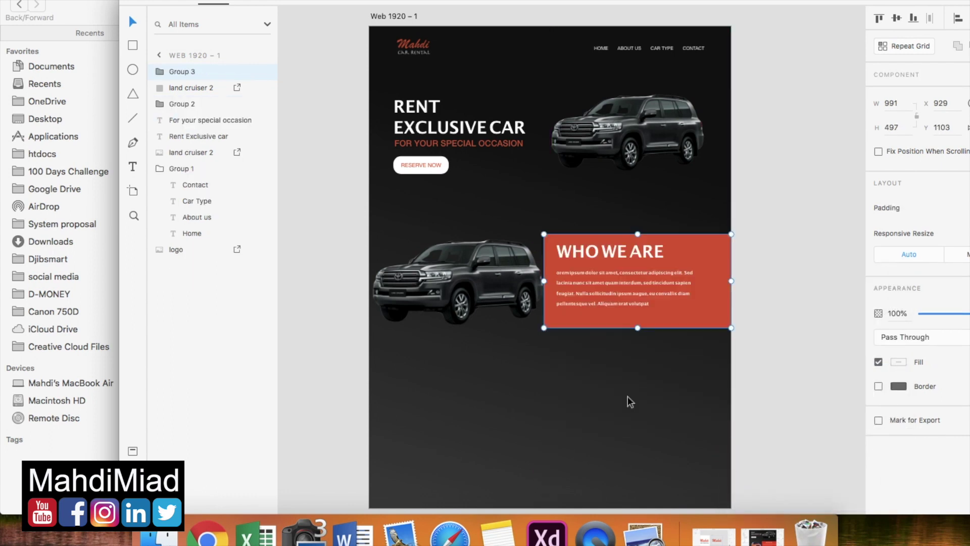
# Ungroup the WHO WE ARE block, regroup it together with the car image, and move the whole group up to Y 988.
pyautogui.keyDown('shift'); pyautogui.click(483, 284); pyautogui.keyUp('shift')
pyautogui.rightClick(483, 284)
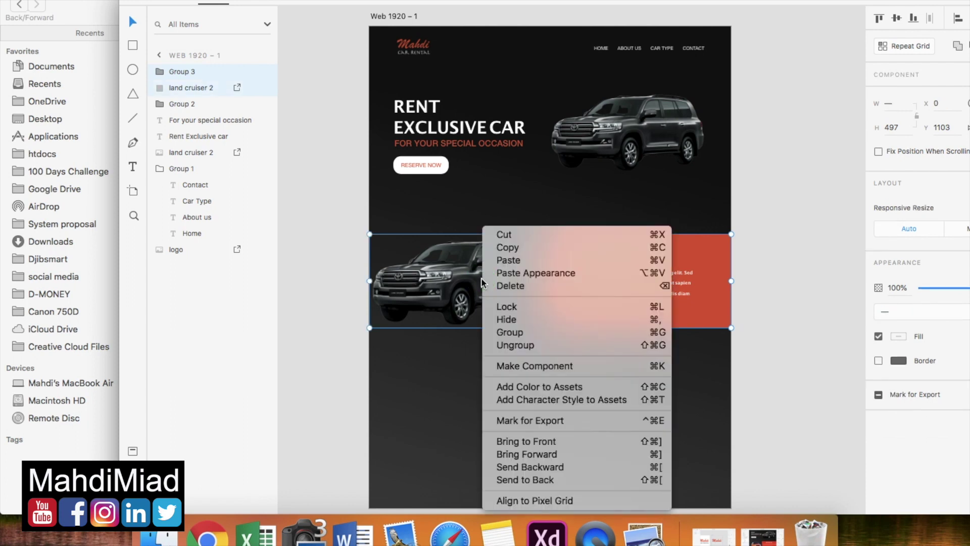
pyautogui.click(498, 345)
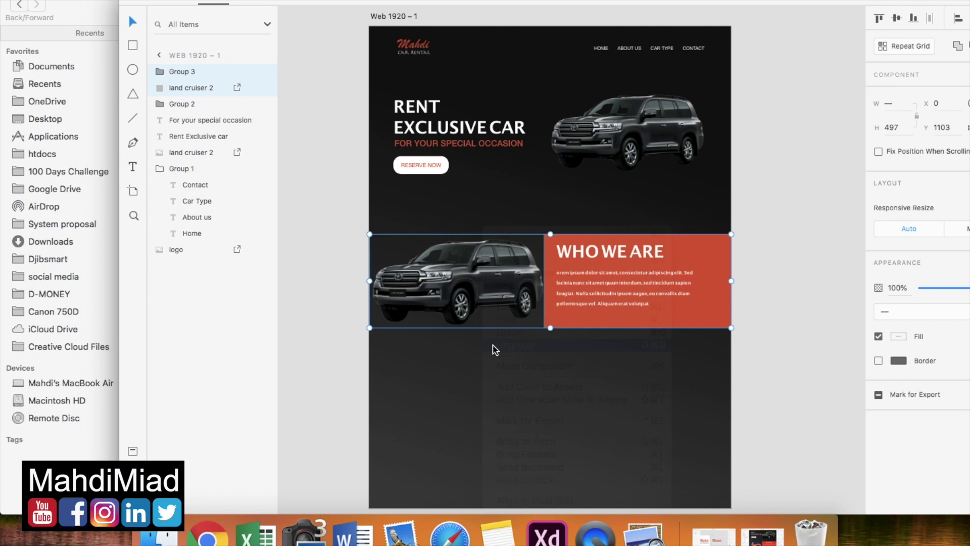
pyautogui.rightClick(507, 295)
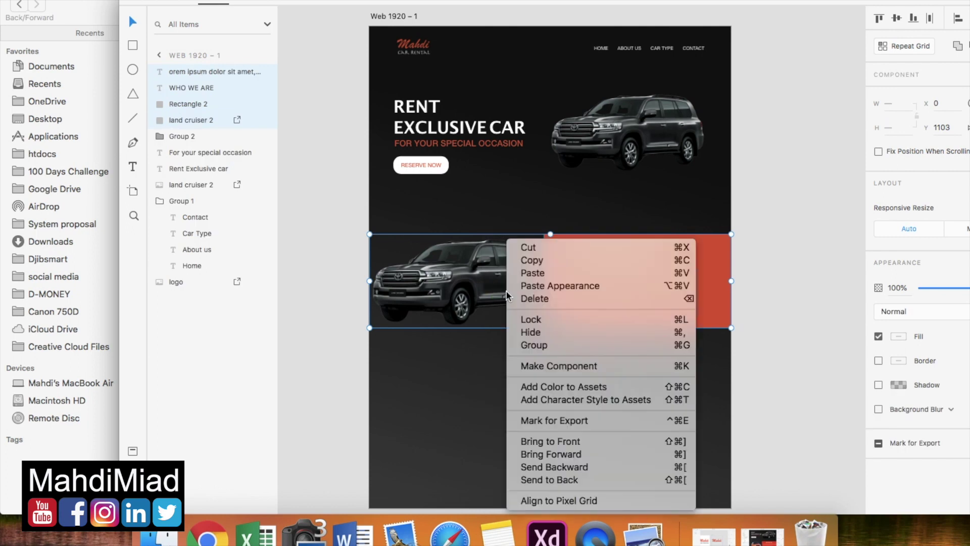
pyautogui.click(505, 346)
pyautogui.moveTo(523, 346); pyautogui.dragTo(518, 271)
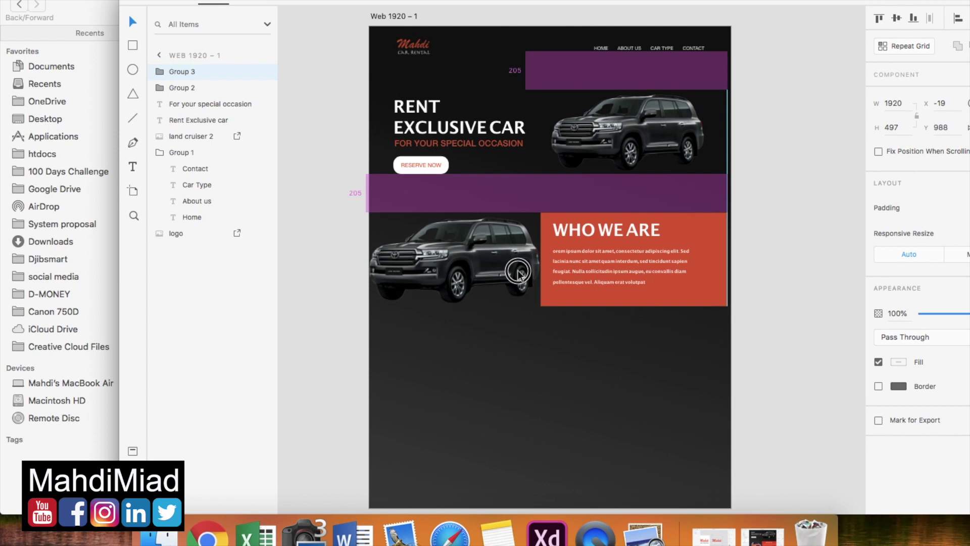
pyautogui.moveTo(517, 271); pyautogui.dragTo(518, 273)
# Try to scale down the car image inside the group, and undo that along with the group's upward move.
pyautogui.doubleClick(486, 265)
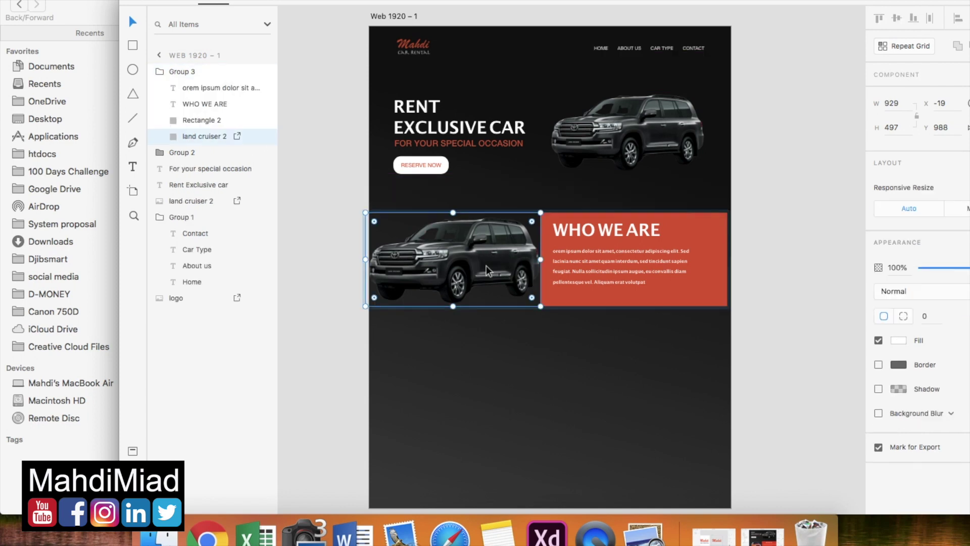
pyautogui.click(476, 411)
pyautogui.click(458, 278)
pyautogui.doubleClick(457, 280)
pyautogui.moveTo(375, 298); pyautogui.dragTo(389, 289)
pyautogui.click(423, 352)
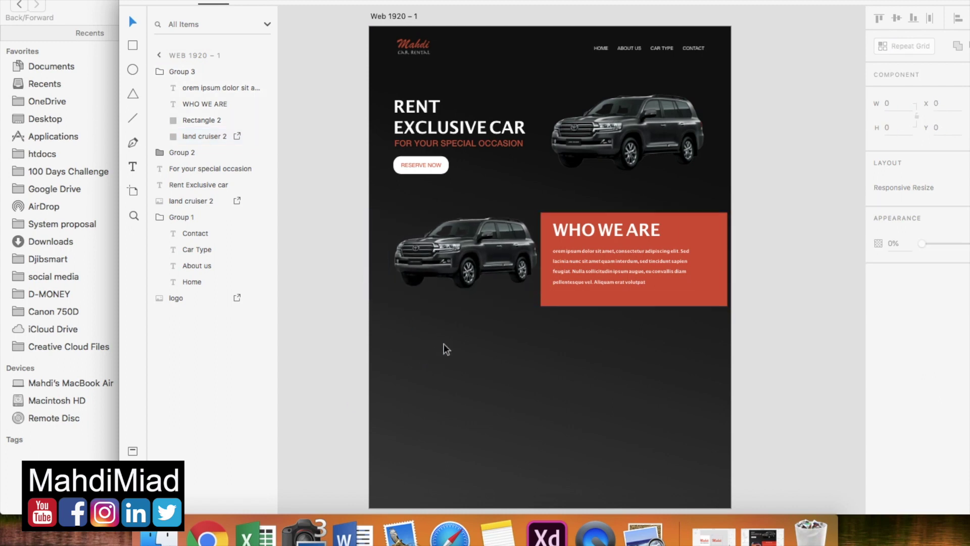
pyautogui.press('super+z')
pyautogui.press('super+z')
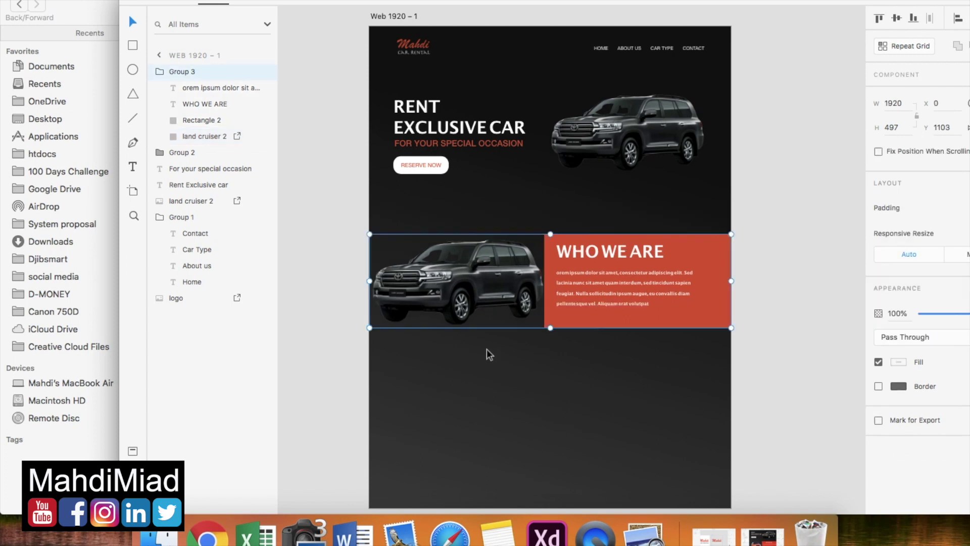
# Scale down the Land Cruiser image and centre it inside its frame beside WHO WE ARE.
pyautogui.doubleClick(483, 291)
pyautogui.doubleClick(484, 292)
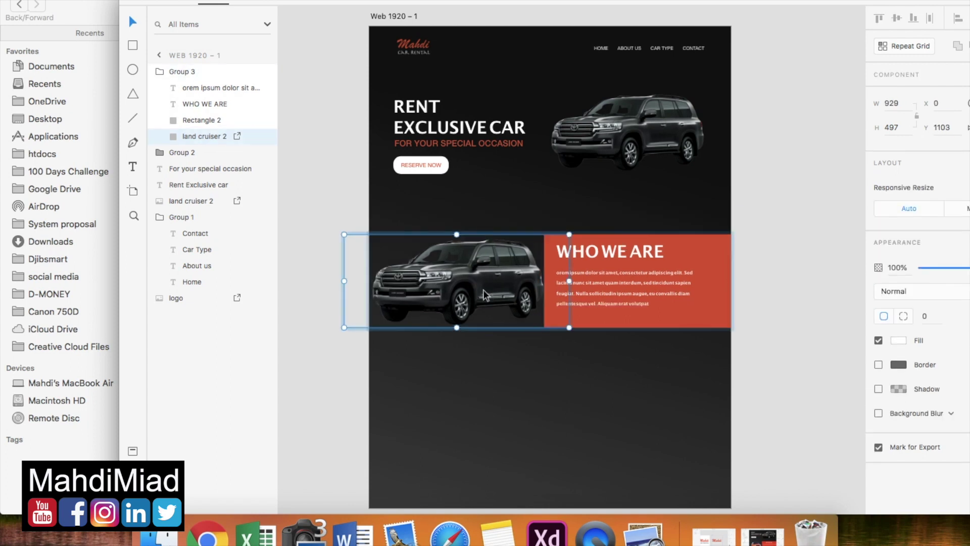
pyautogui.moveTo(485, 291); pyautogui.dragTo(499, 291)
pyautogui.click(517, 357)
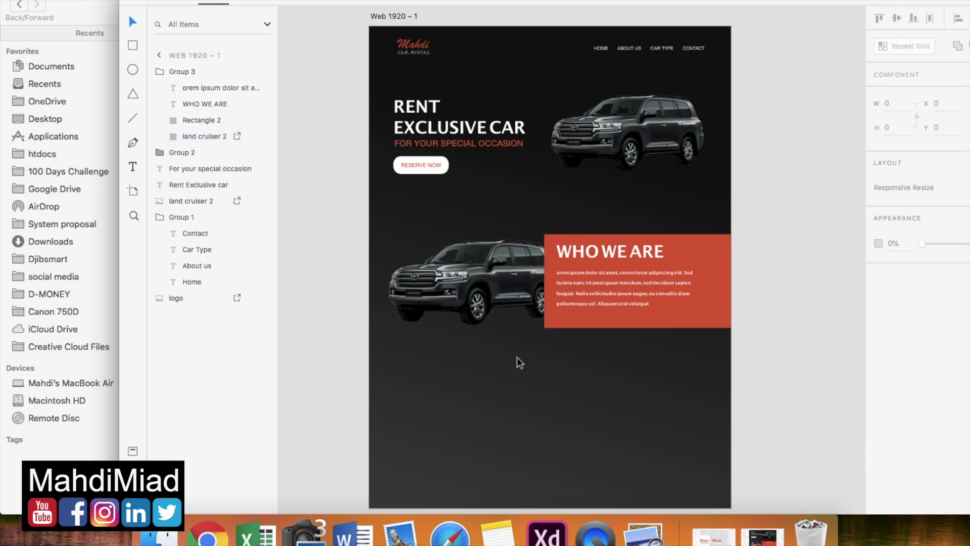
pyautogui.click(493, 285)
pyautogui.doubleClick(492, 286)
pyautogui.moveTo(492, 285); pyautogui.dragTo(468, 286)
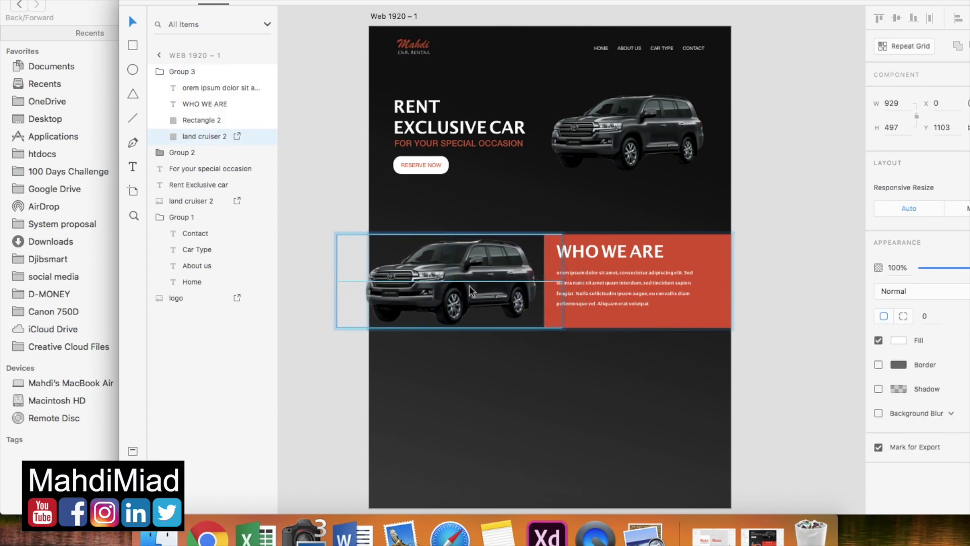
pyautogui.moveTo(337, 327); pyautogui.dragTo(379, 309)
pyautogui.moveTo(447, 288); pyautogui.dragTo(450, 292)
pyautogui.click(500, 377)
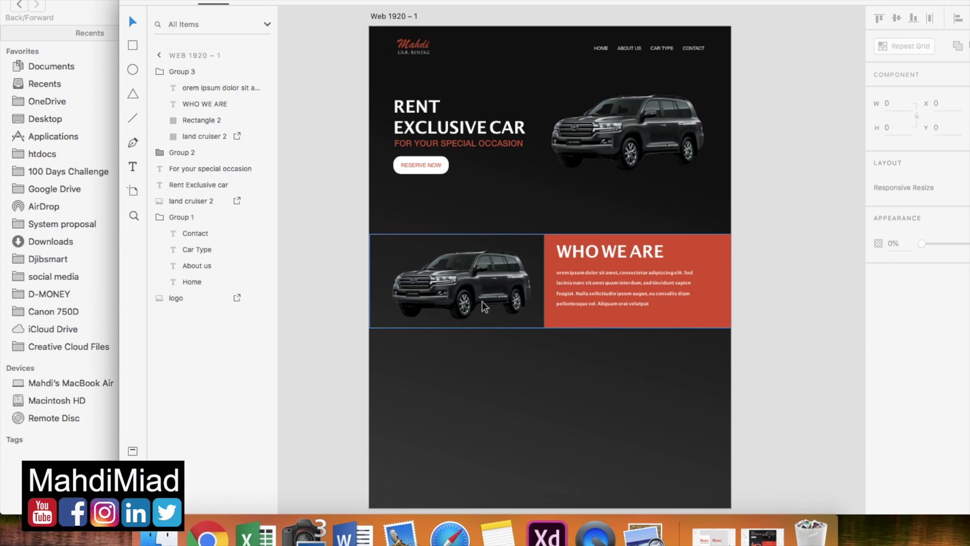
# Check the reference design and select land-rover-range-rover.png in Finder's cars folder, then return to Adobe XD.
pyautogui.click(482, 301)
pyautogui.click(642, 534)
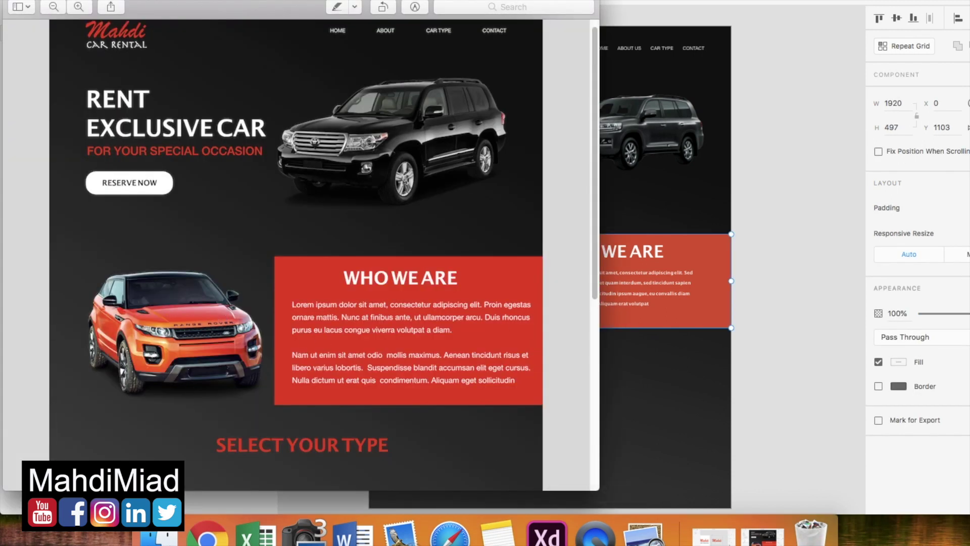
pyautogui.click(207, 535)
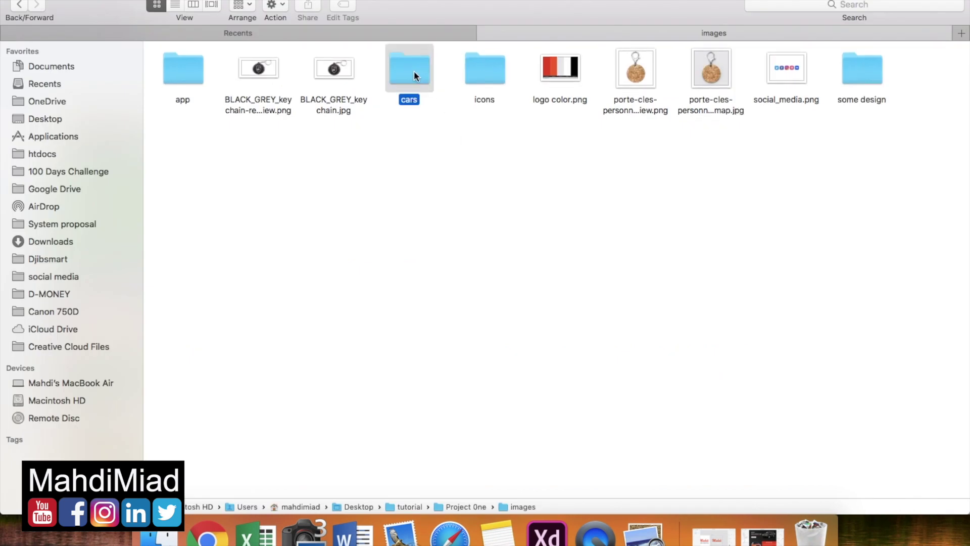
pyautogui.doubleClick(413, 71)
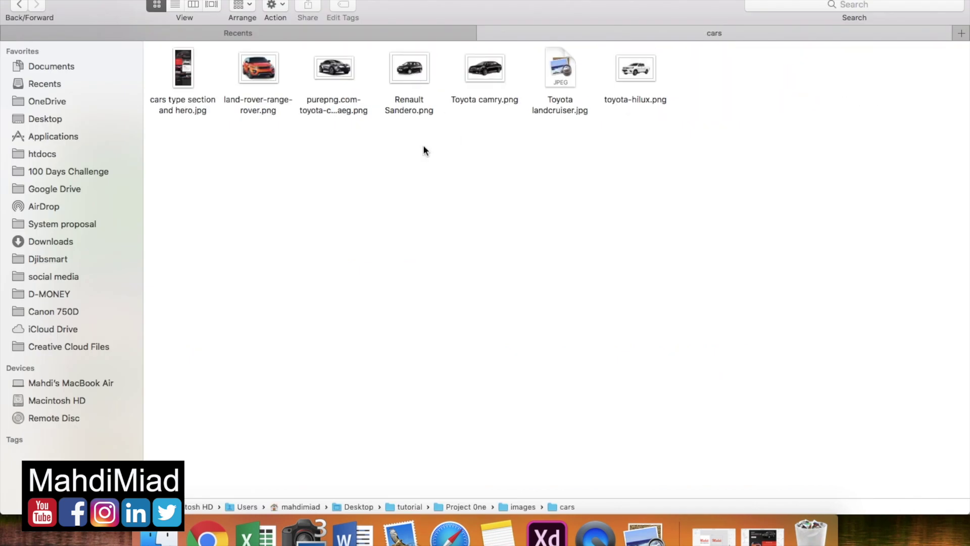
pyautogui.click(276, 104)
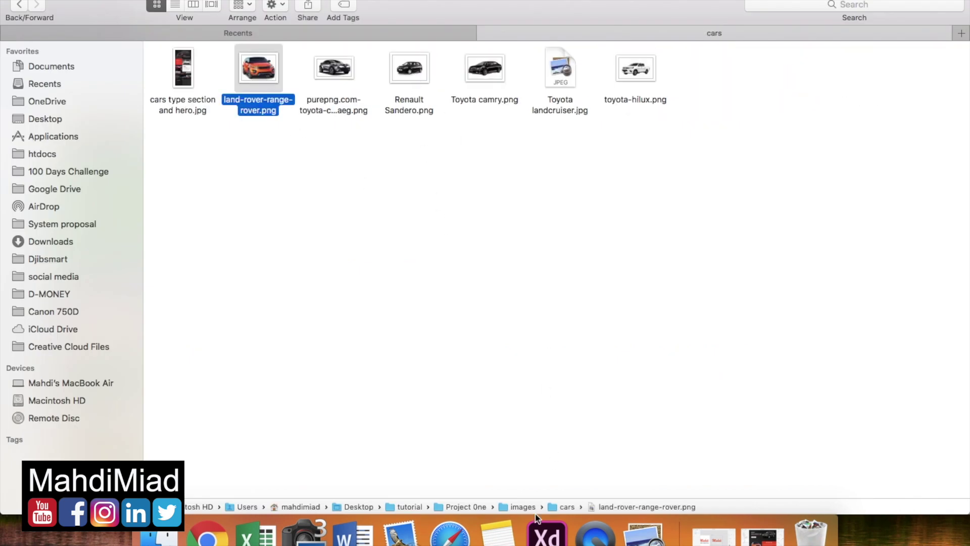
pyautogui.click(546, 535)
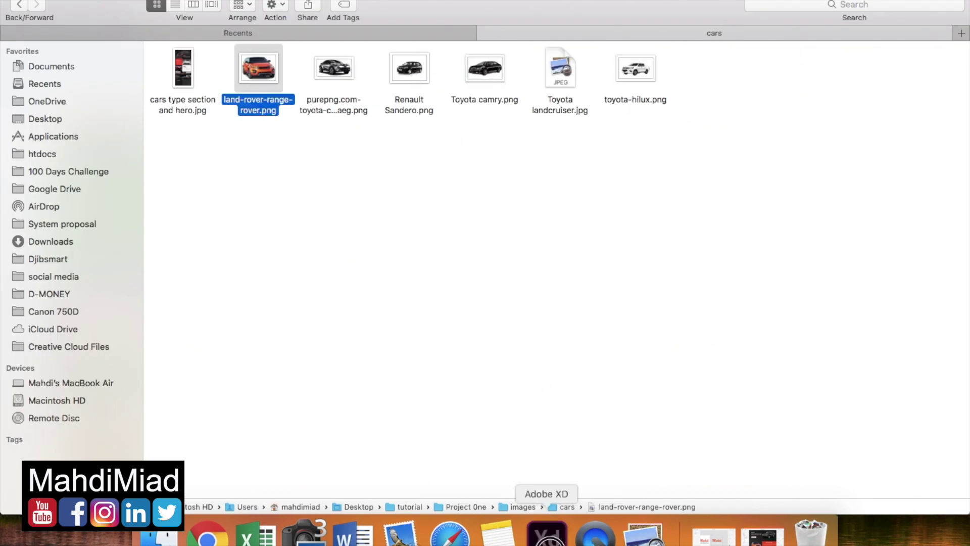
# Try deleting the lower Land Cruiser image, and undo back to the ungrouped, empty white rectangle beside WHO WE ARE.
pyautogui.doubleClick(450, 311)
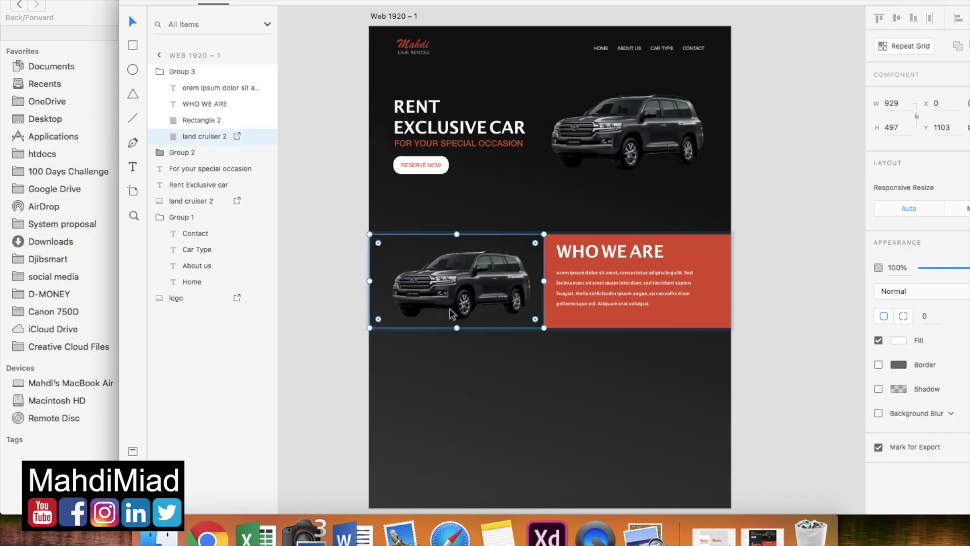
pyautogui.press('Delete')
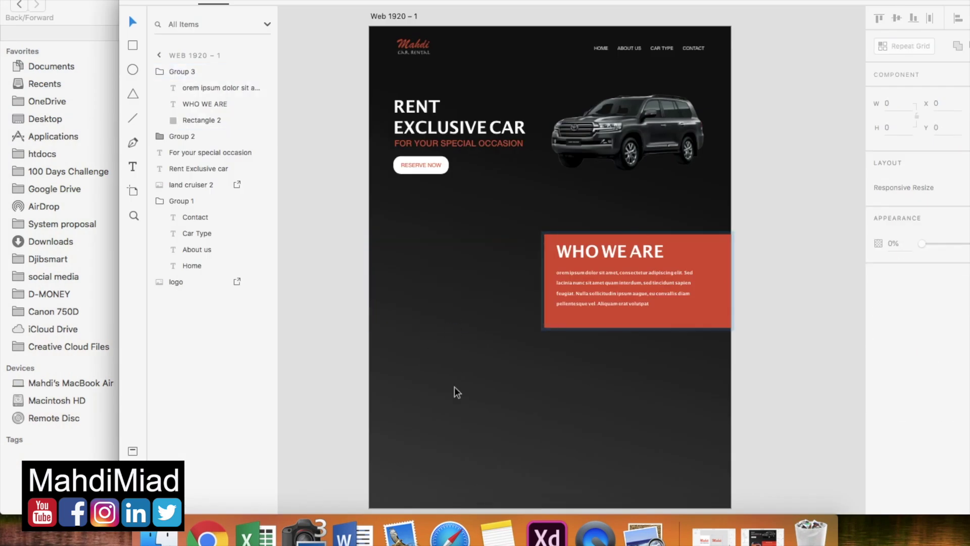
pyautogui.press('super+z')
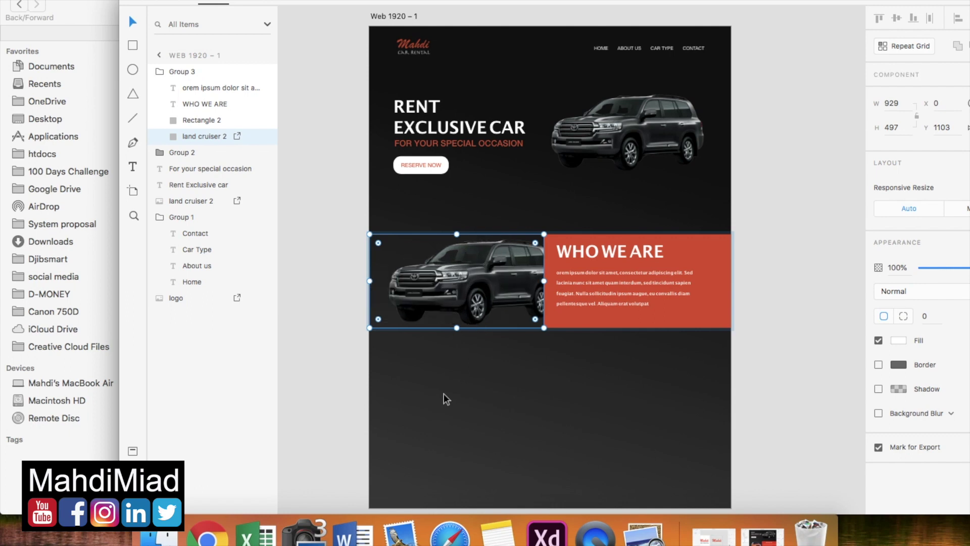
pyautogui.press('super+z')
pyautogui.press('super+z')
pyautogui.press('super+z')
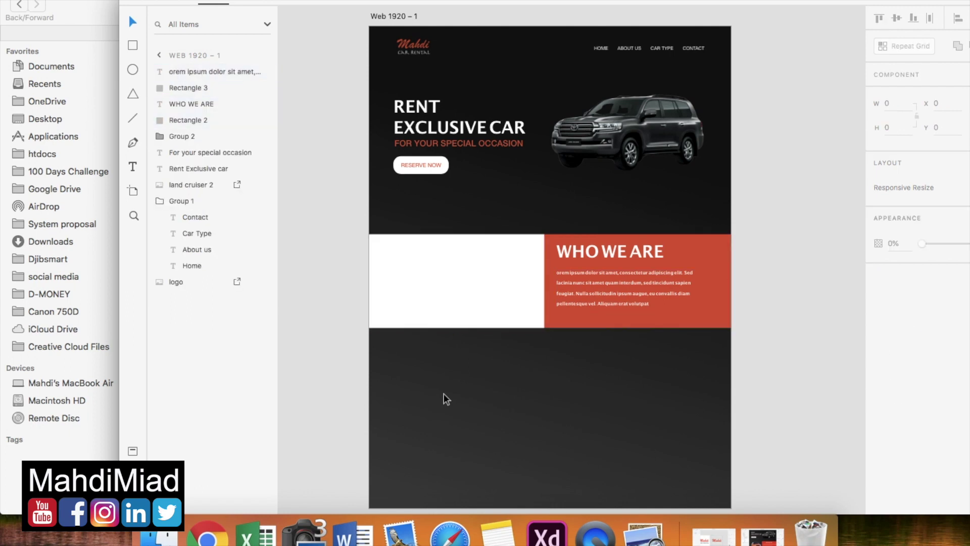
# Fill the white rectangle beside WHO WE ARE with land-rover-range-rover.png from Finder.
pyautogui.click(159, 537)
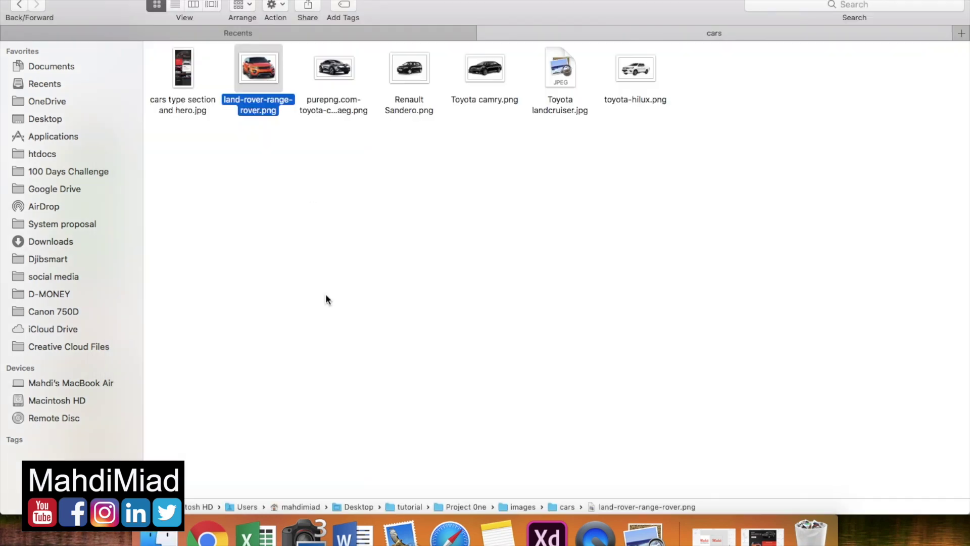
pyautogui.moveTo(966, 241); pyautogui.dragTo(474, 247)
pyautogui.moveTo(269, 71); pyautogui.dragTo(506, 275)
# Scale down the orange Range Rover image inside its frame and reposition it so the whole car fits.
pyautogui.doubleClick(464, 275)
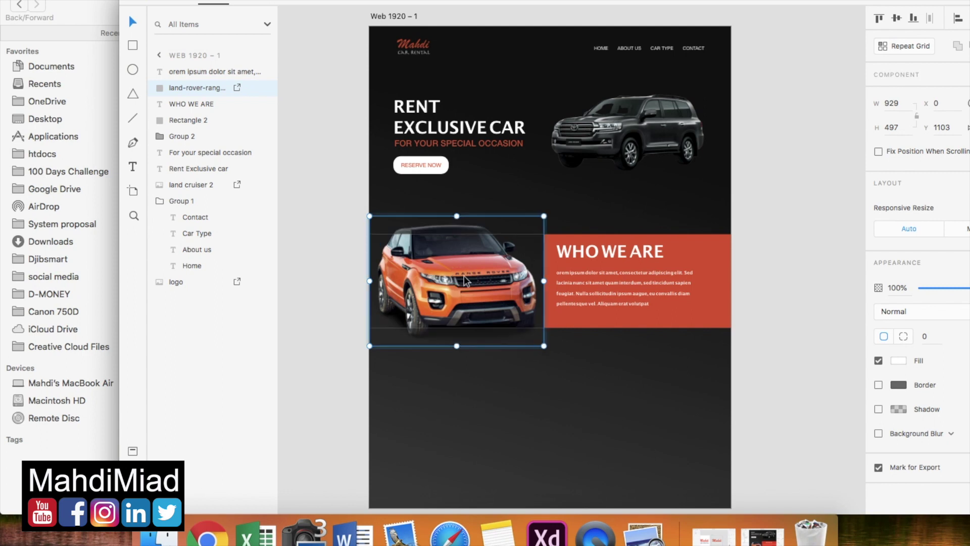
pyautogui.moveTo(370, 216); pyautogui.dragTo(408, 245)
pyautogui.moveTo(473, 293); pyautogui.dragTo(466, 279)
pyautogui.click(546, 384)
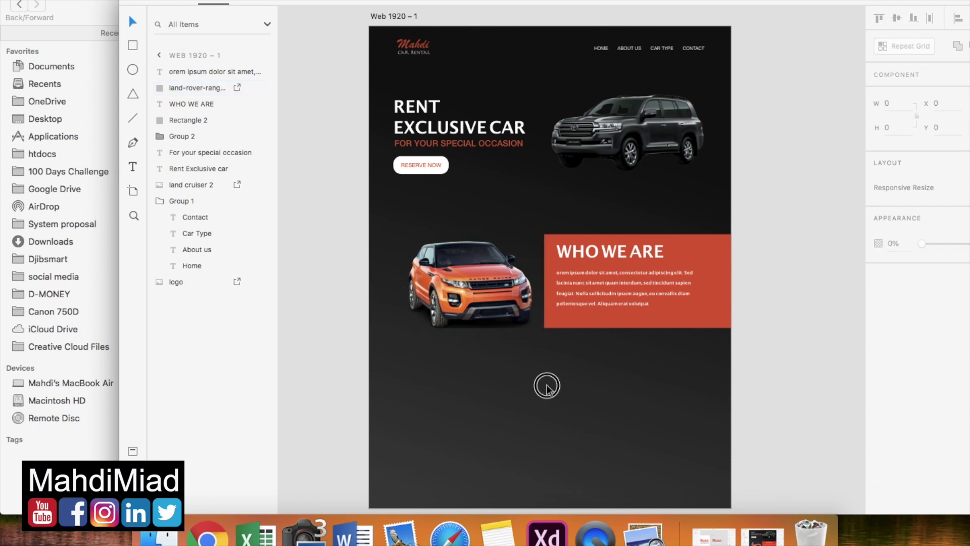
# Turn on the layout grid for the Web 1920 – 1 artboard.
pyautogui.scroll(4, 546, 384)
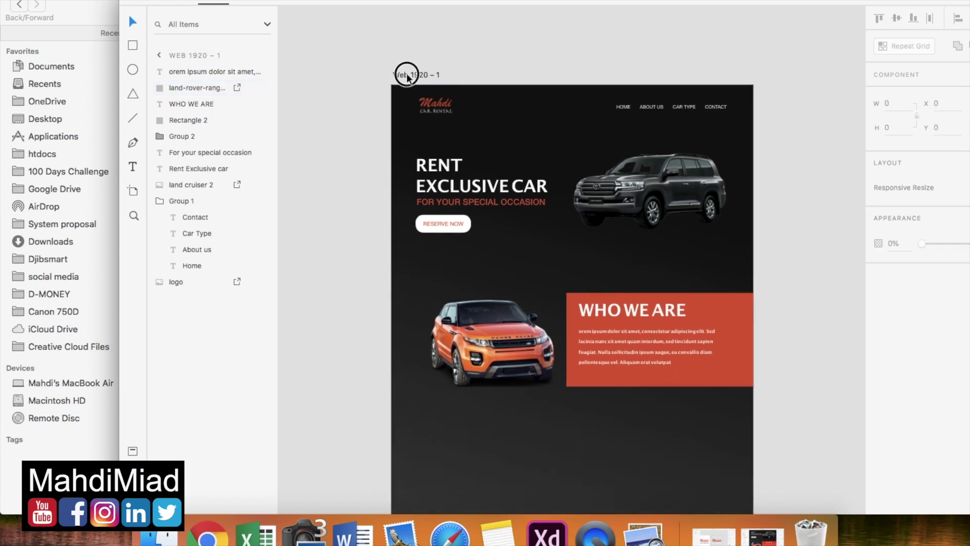
pyautogui.click(408, 75)
pyautogui.click(878, 389)
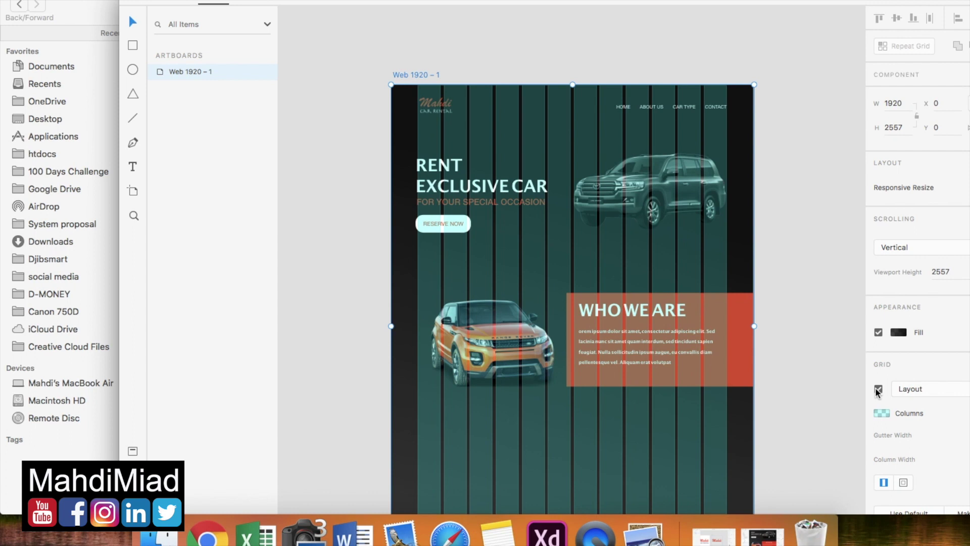
# Adjust the Range Rover image's size and position inside its frame against the layout columns.
pyautogui.click(516, 331)
pyautogui.moveTo(428, 293)
pyautogui.mouseDown()
pyautogui.moveTo(402, 284)
pyautogui.moveTo(415, 286)
pyautogui.mouseUp()
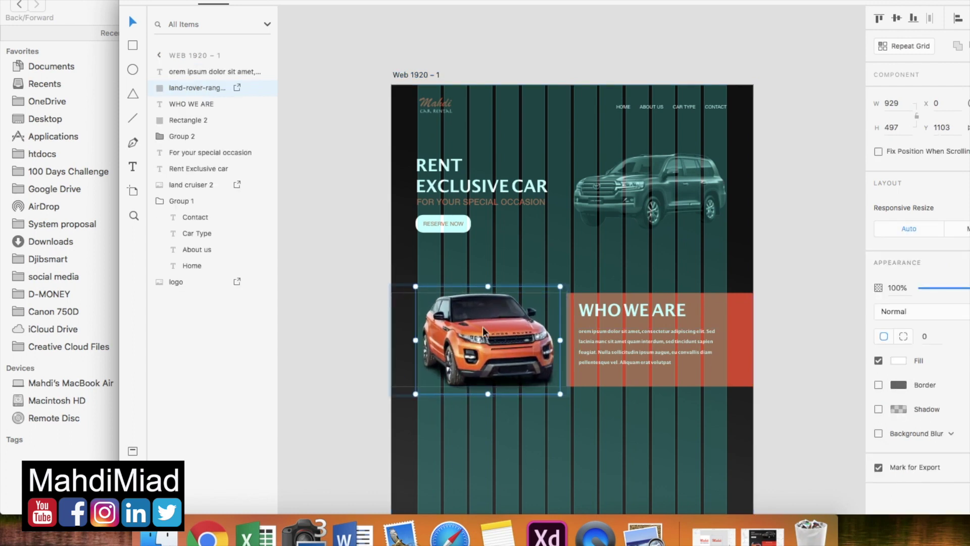
pyautogui.moveTo(498, 343); pyautogui.dragTo(504, 342)
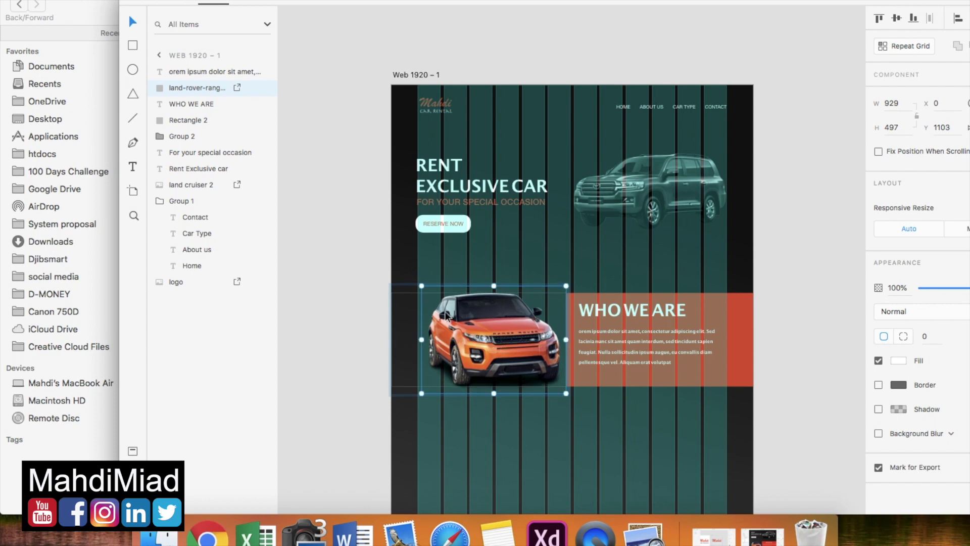
pyautogui.moveTo(424, 287); pyautogui.dragTo(433, 293)
pyautogui.moveTo(476, 334); pyautogui.dragTo(472, 334)
# Turn off the layout grid of the Web 1920 – 1 artboard.
pyautogui.click(357, 296)
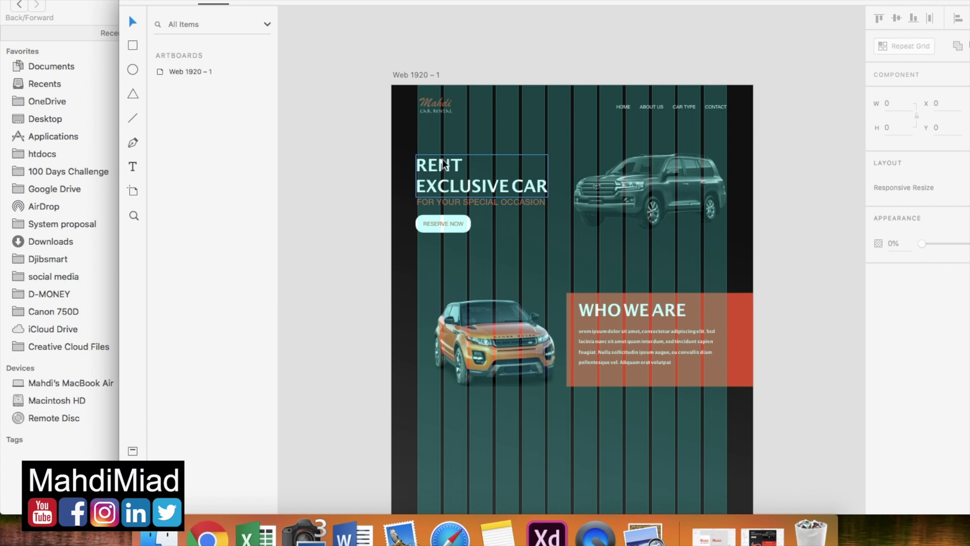
pyautogui.click(413, 75)
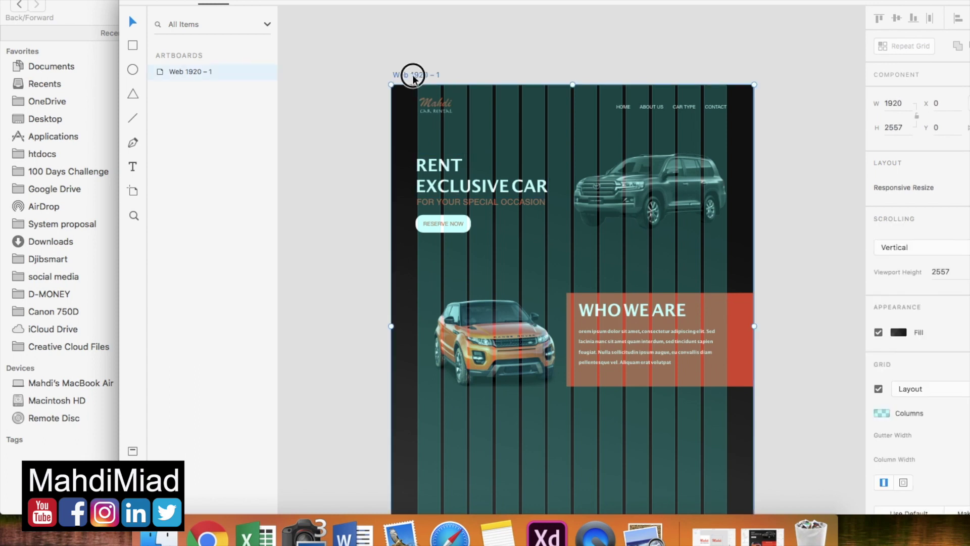
pyautogui.click(879, 390)
# Move the WHO WE ARE heading, paragraph, red rectangle and Range Rover image up together by 160 px to Y 943.
pyautogui.scroll(-3, 803, 401)
pyautogui.hscroll(2, 803, 401)
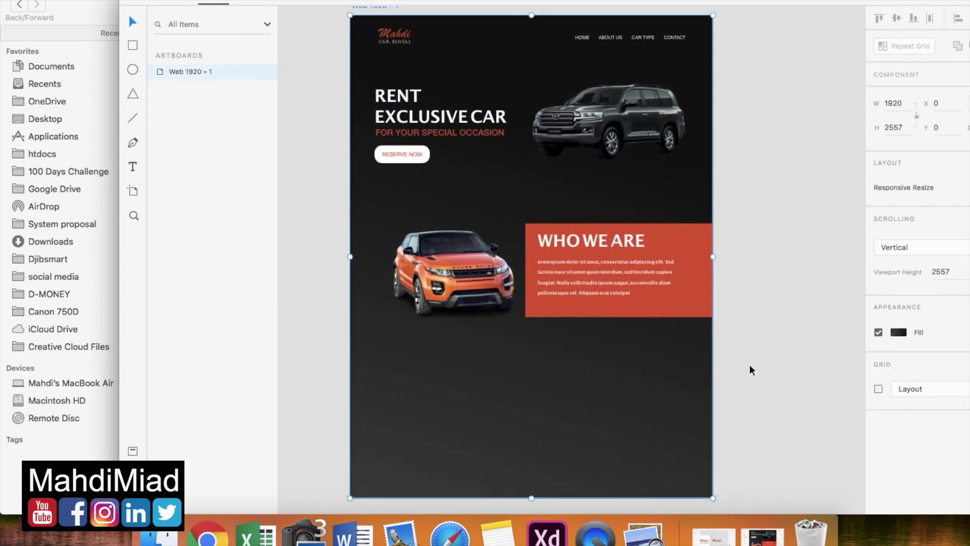
pyautogui.moveTo(708, 370); pyautogui.dragTo(443, 244)
pyautogui.hotkey('shift', 'Up')
pyautogui.hotkey('shift', 'Up')
pyautogui.hotkey('shift', 'Up')
pyautogui.hotkey('shift', 'Up')
pyautogui.hotkey('shift', 'Up')
pyautogui.hotkey('shift', 'Up')
pyautogui.hotkey('shift', 'Up')
pyautogui.hotkey('shift', 'Up')
pyautogui.hotkey('shift', 'Up')
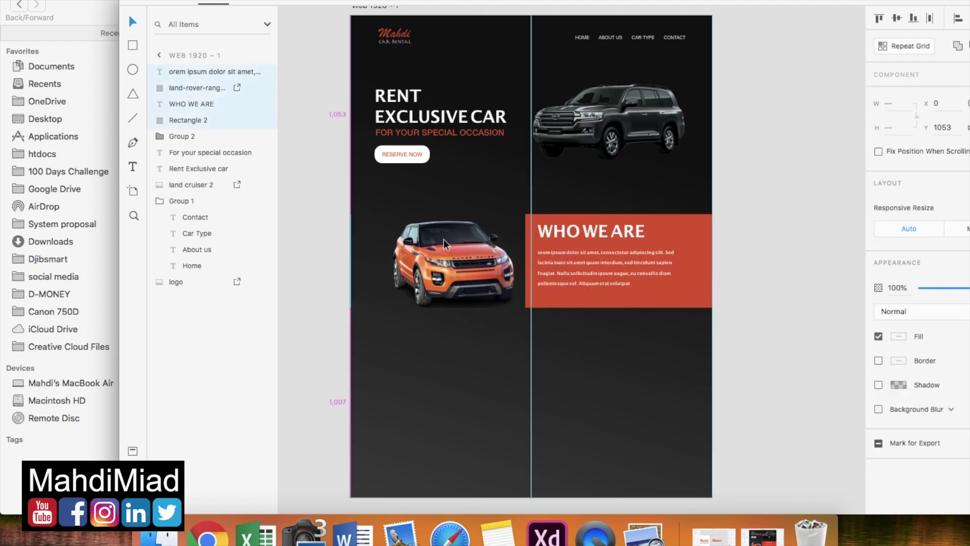
pyautogui.hotkey('shift', 'Up')
pyautogui.hotkey('shift', 'Up')
pyautogui.hotkey('shift', 'Up')
pyautogui.hotkey('shift', 'Up')
pyautogui.hotkey('shift', 'Up')
pyautogui.hotkey('shift', 'Up')
pyautogui.hotkey('shift', 'Up')
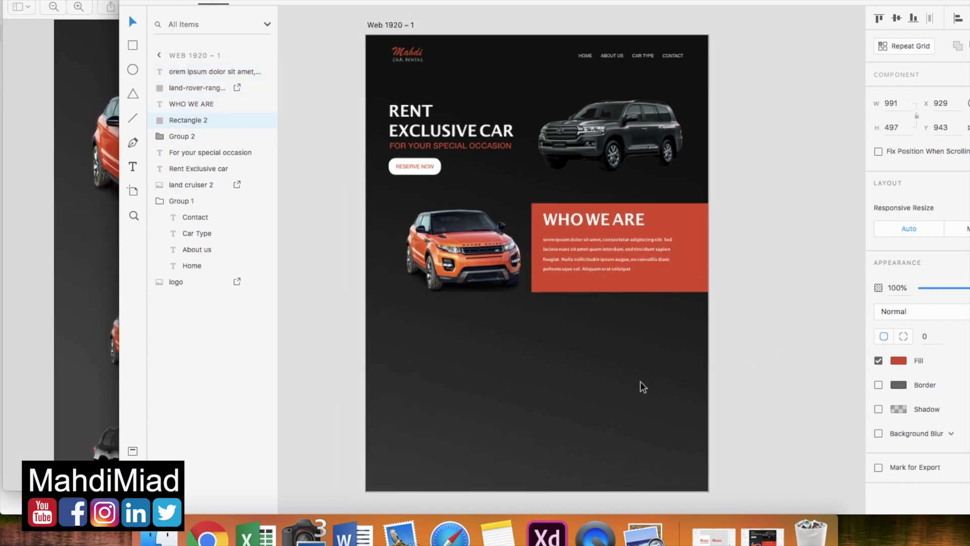
pyautogui.scroll(3, 640, 386)
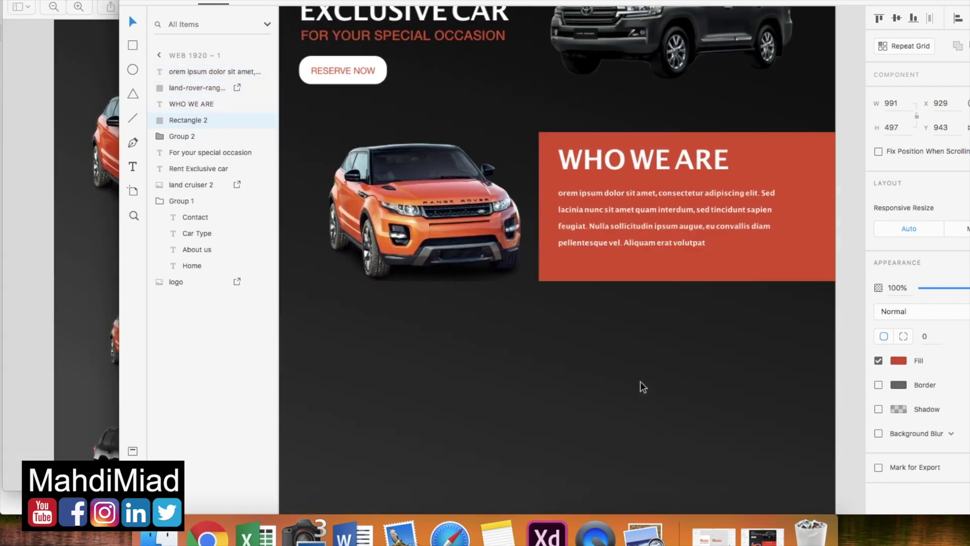